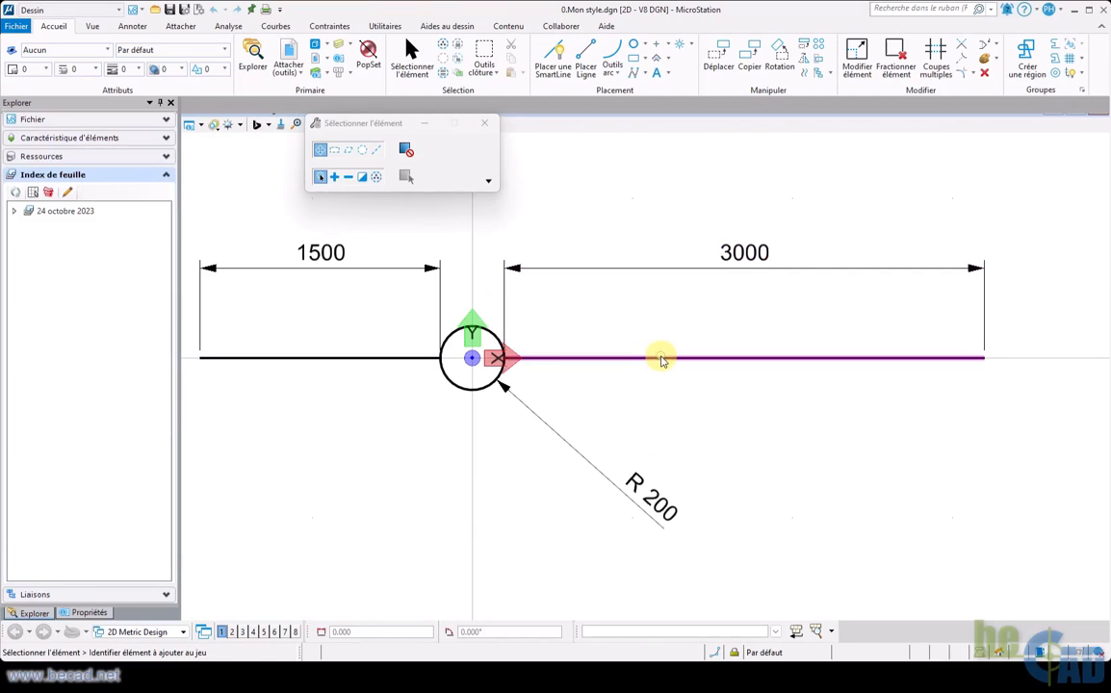
Shorten the line on the circle's +X side to 1500 by moving its outer endpoint to its midpoint.
click(662, 358)
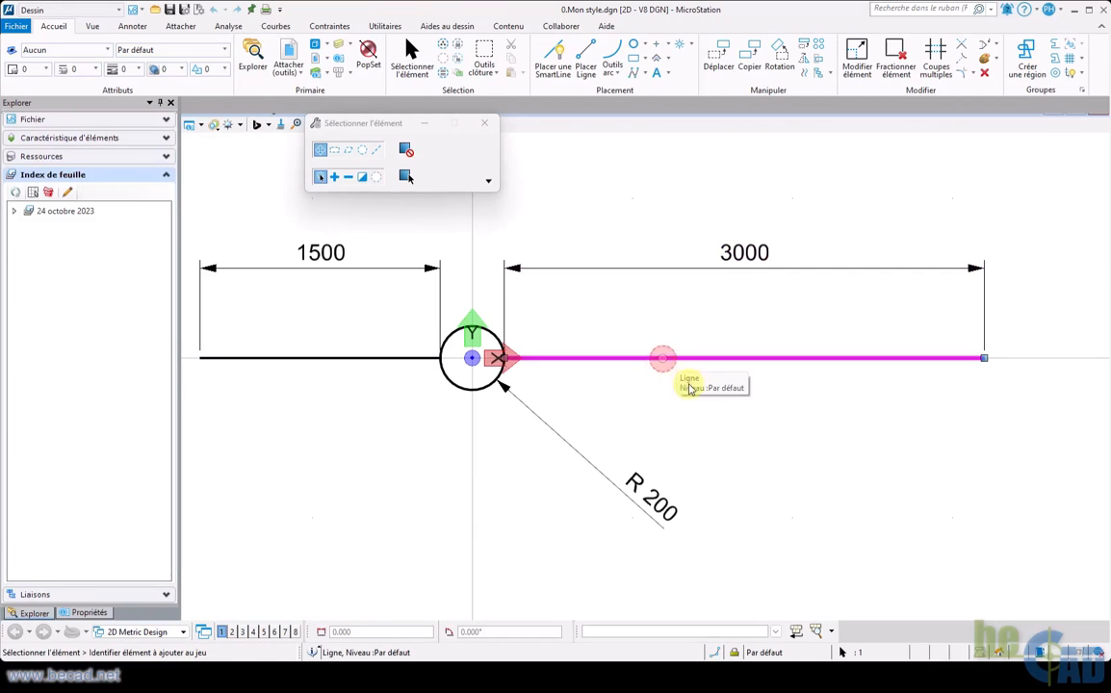
click(984, 358)
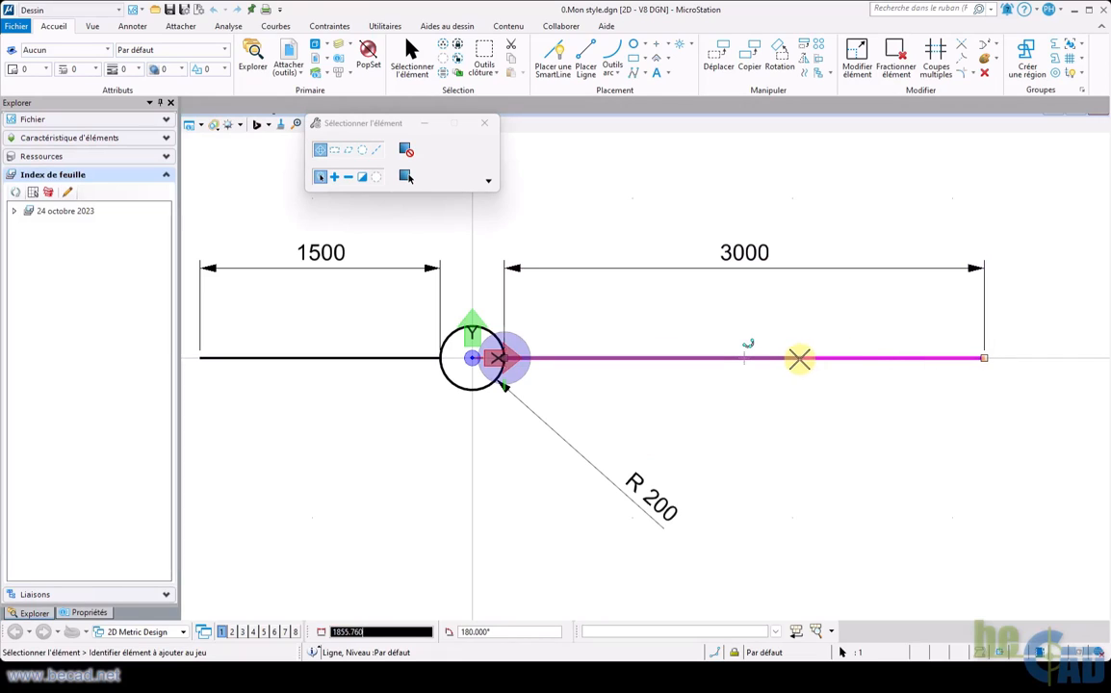
click(744, 360)
click(742, 430)
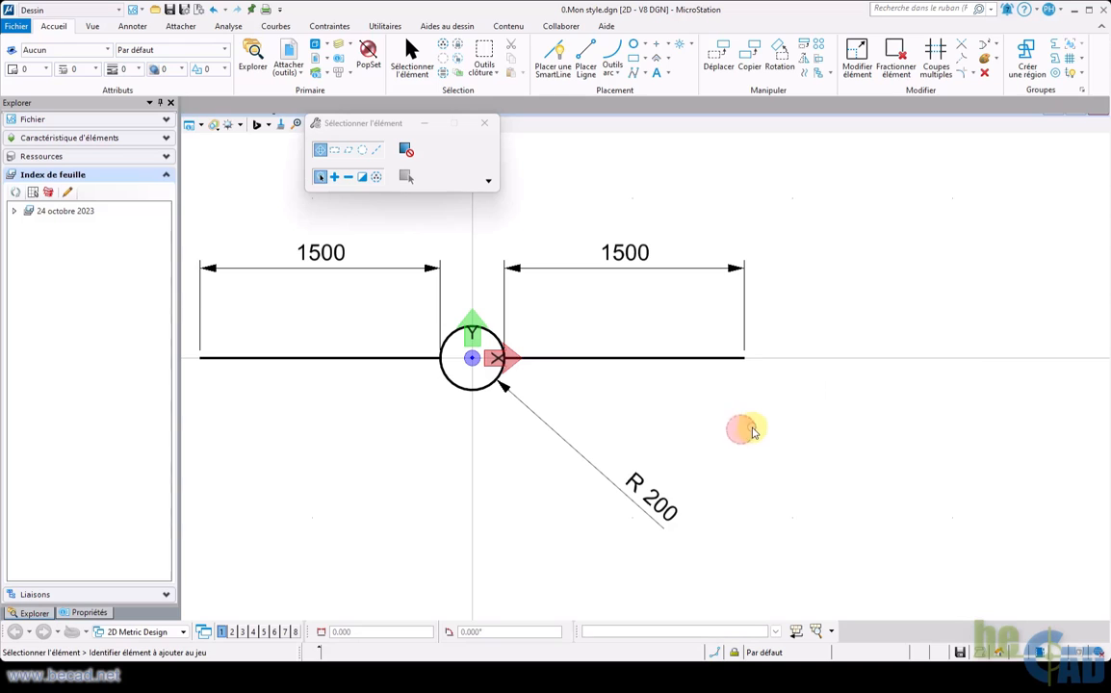
drag(354, 124, 239, 155)
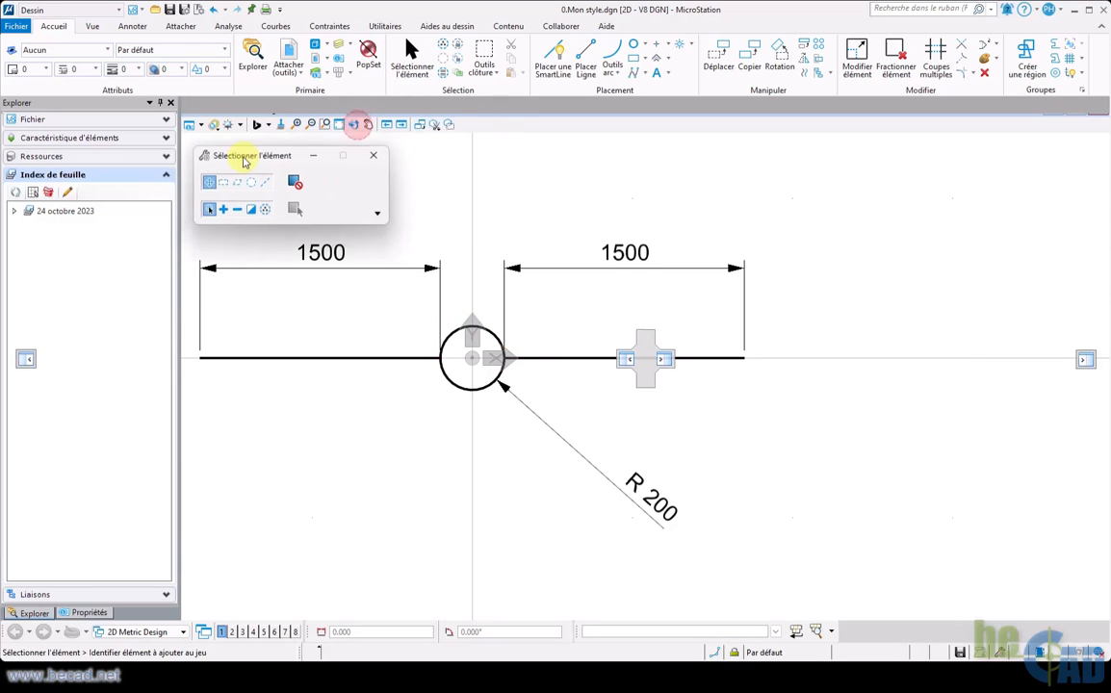
click(339, 125)
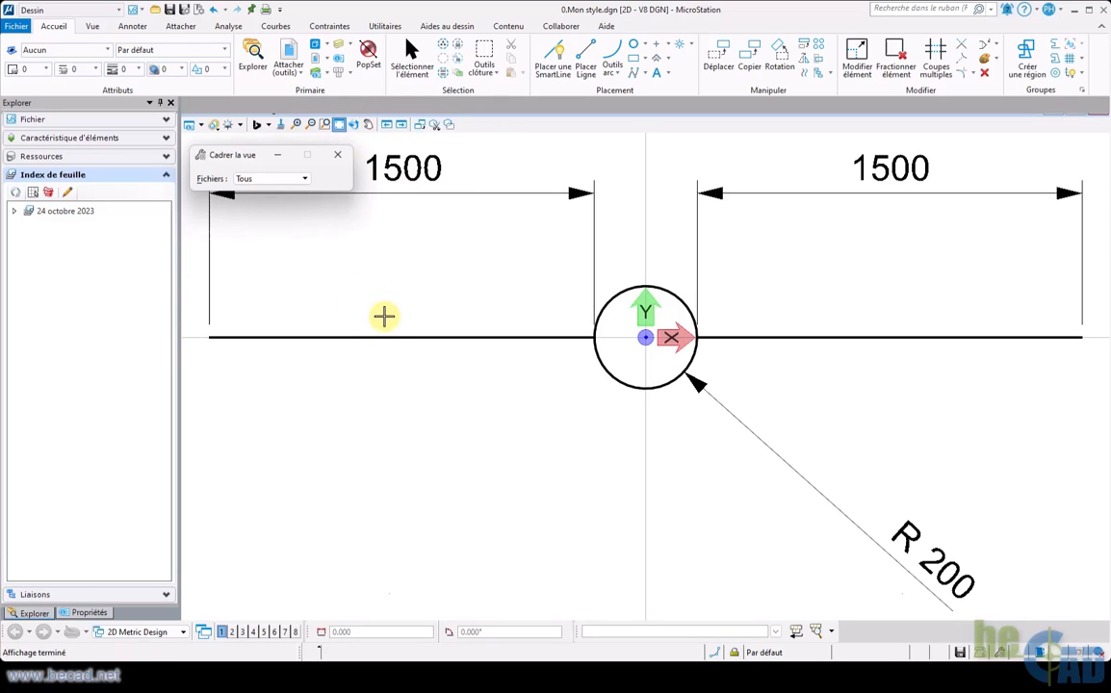
scroll(379, 371, down, 3)
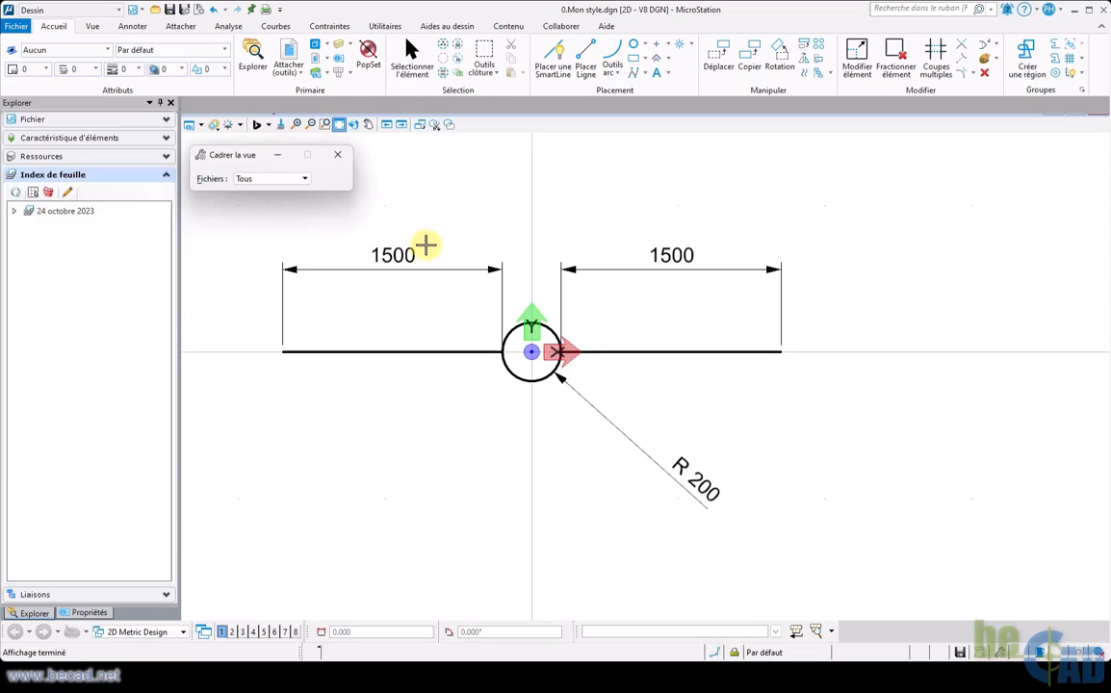
right_click(397, 362)
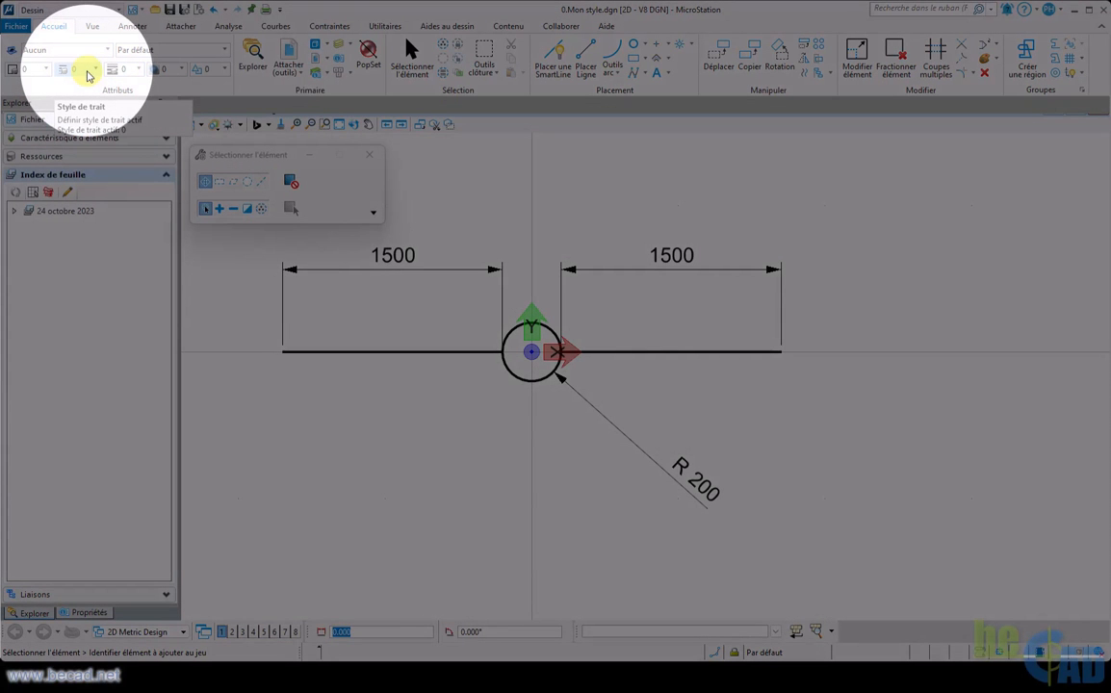
Open the line style editor and create a new line style library named "Mes styles" in the Symb folder.
click(88, 73)
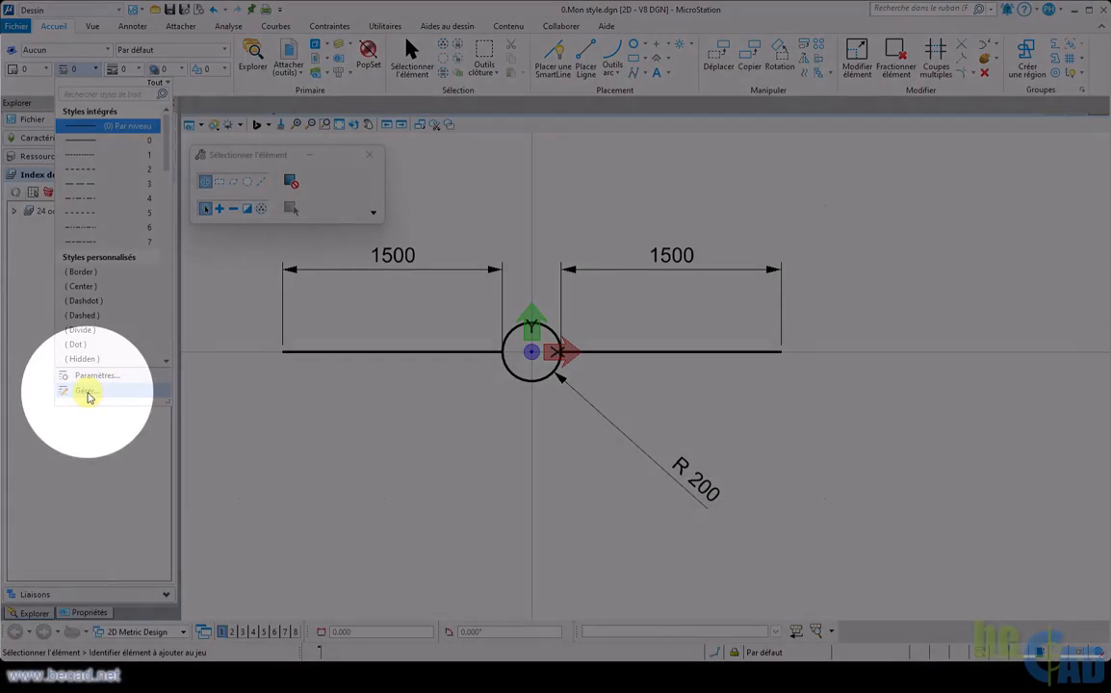
click(86, 393)
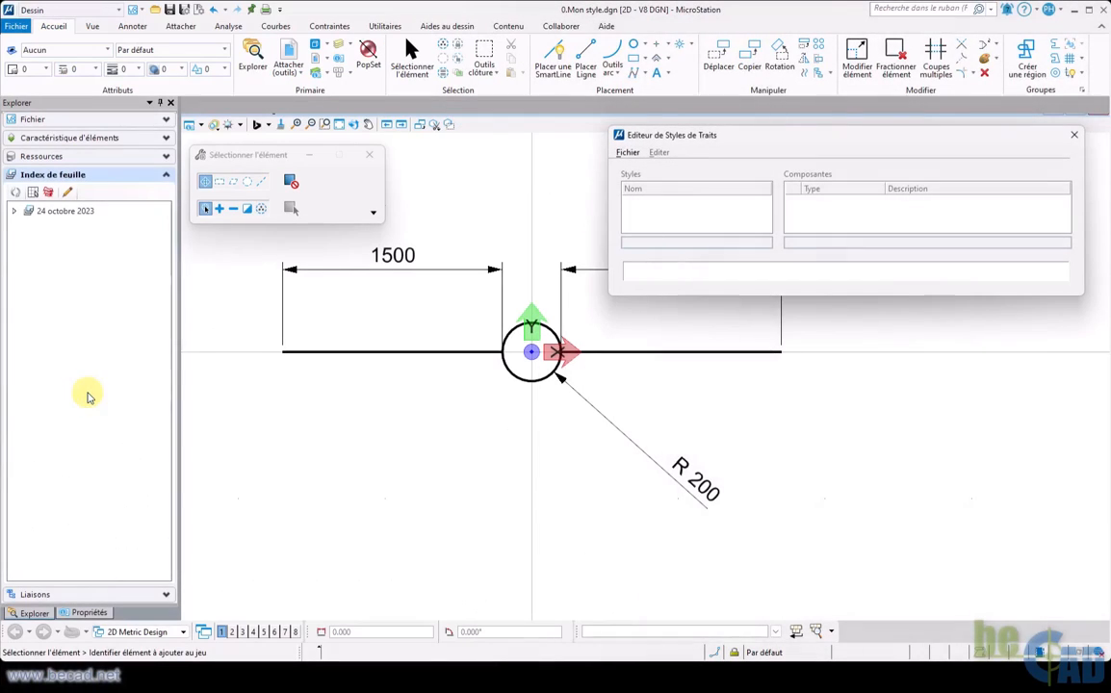
drag(685, 134, 394, 227)
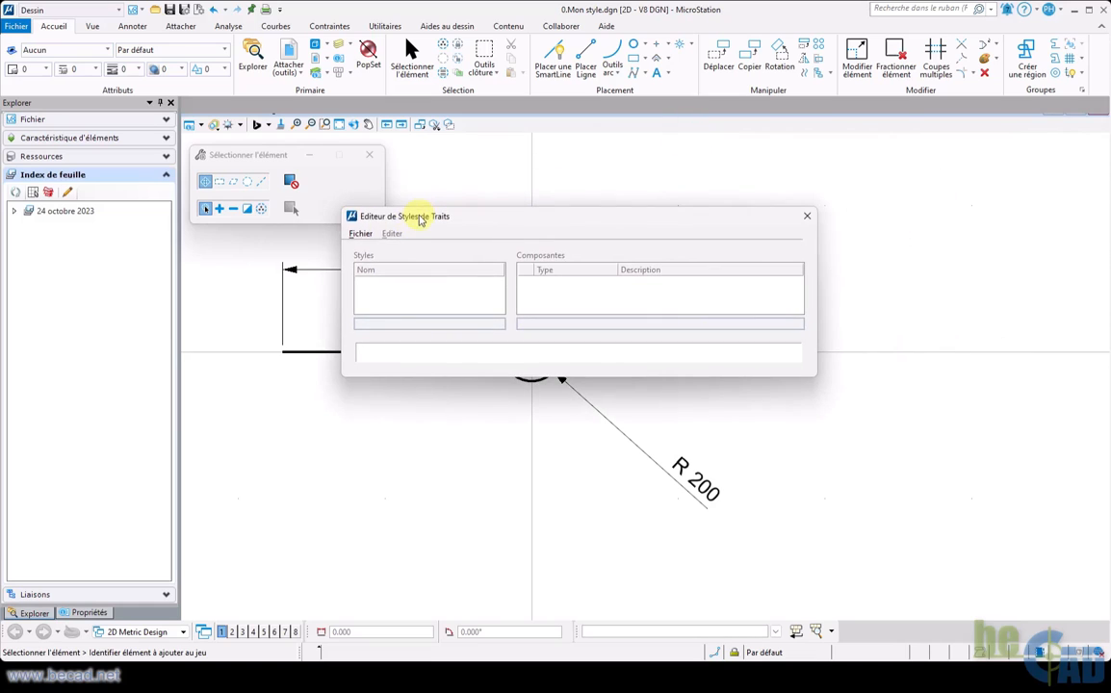
click(359, 233)
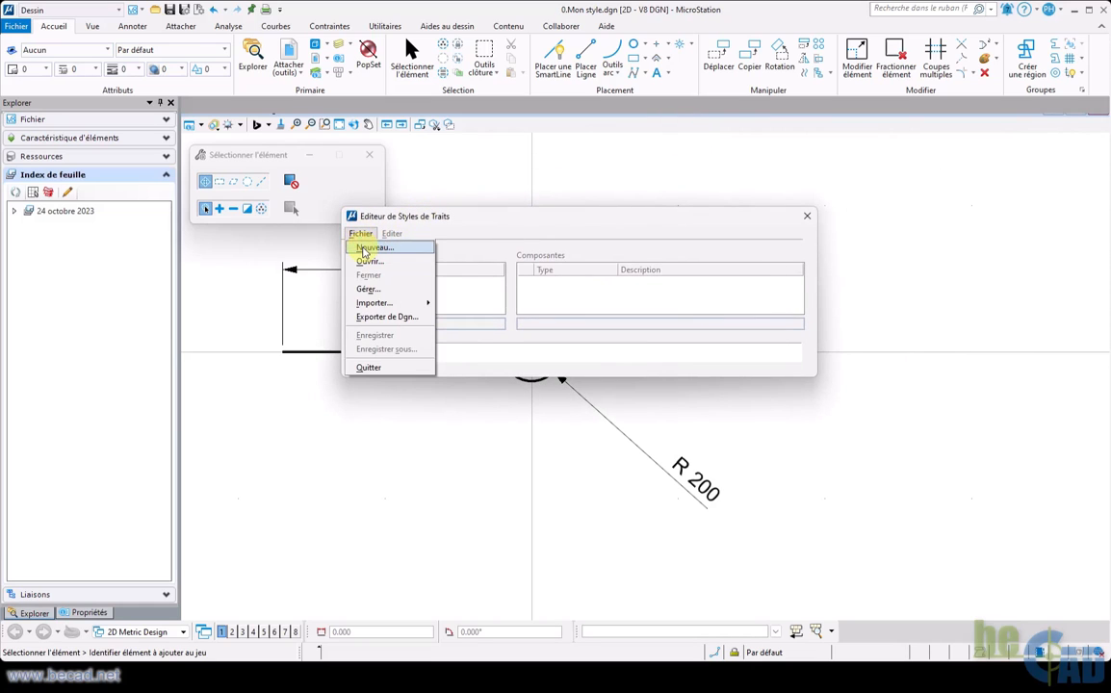
click(374, 248)
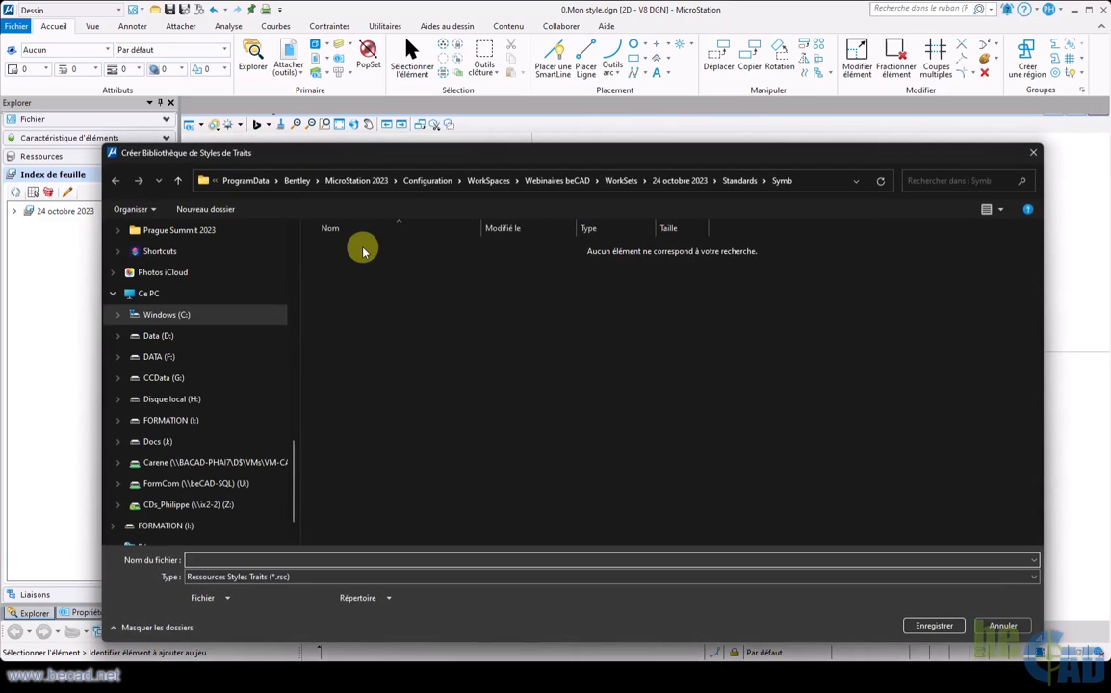
click(379, 560)
text(M)
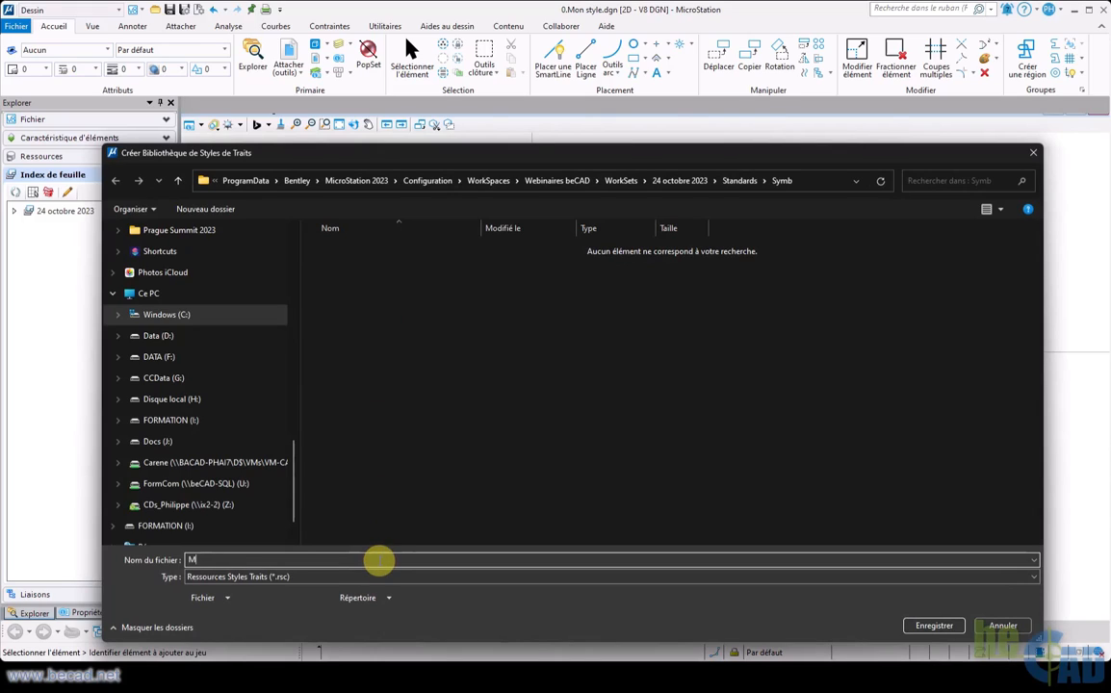
text(es style)
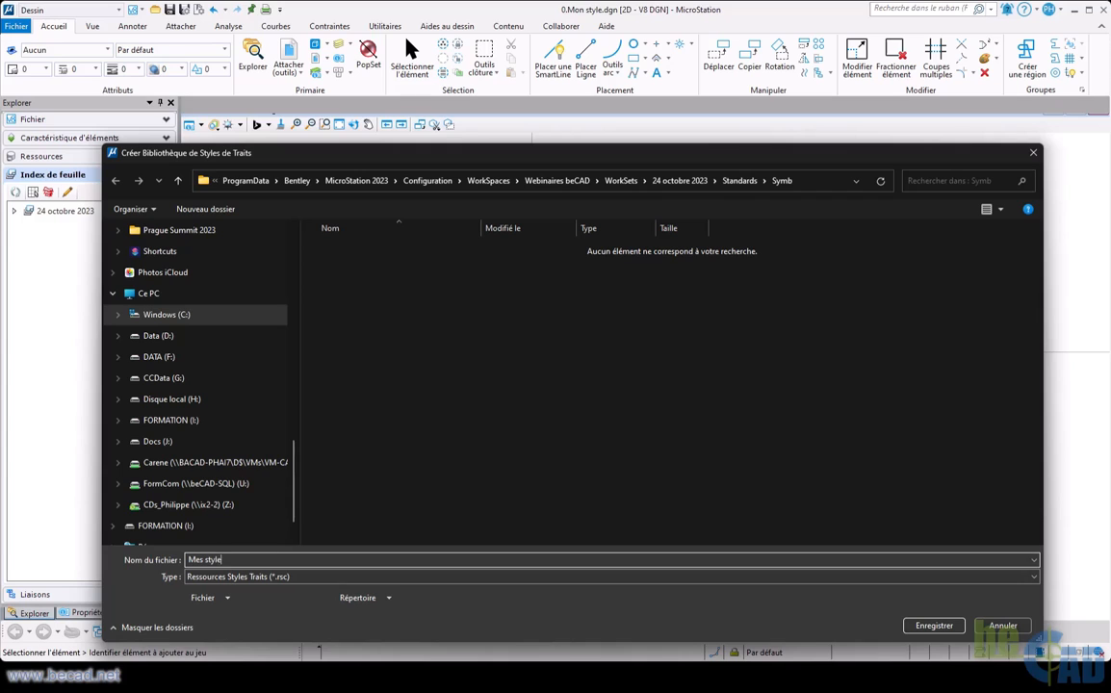
text(s)
key(Return)
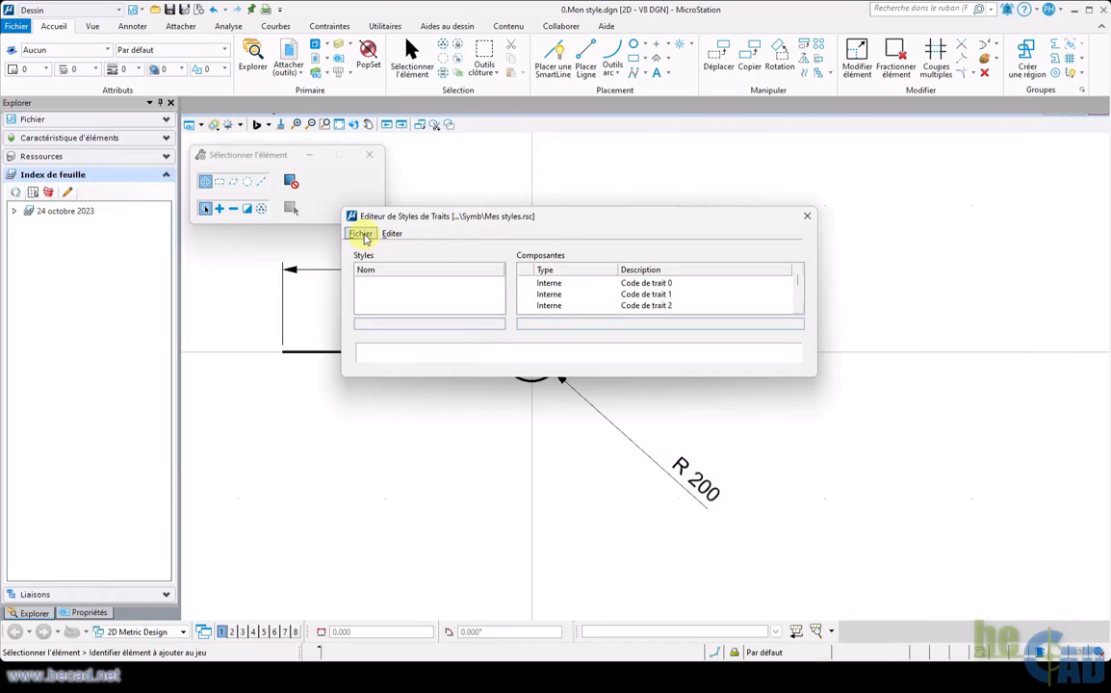
Create a new stroke-pattern (Rythme) component and add its first segment with a fixed length of 200.
click(392, 234)
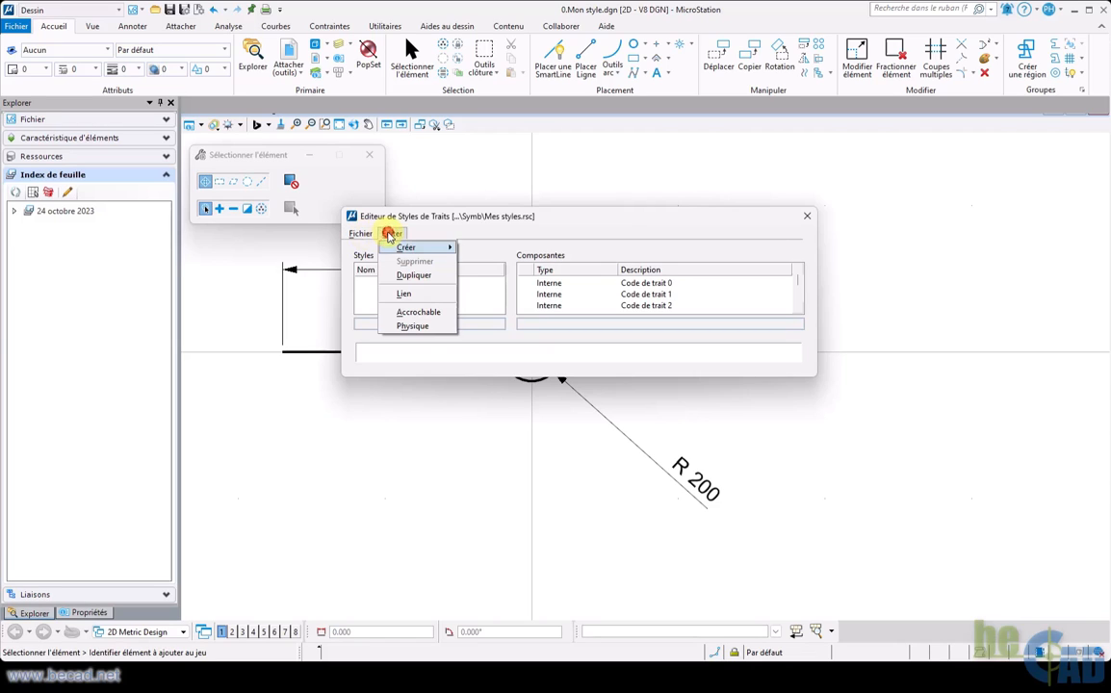
mouse_move(451, 250)
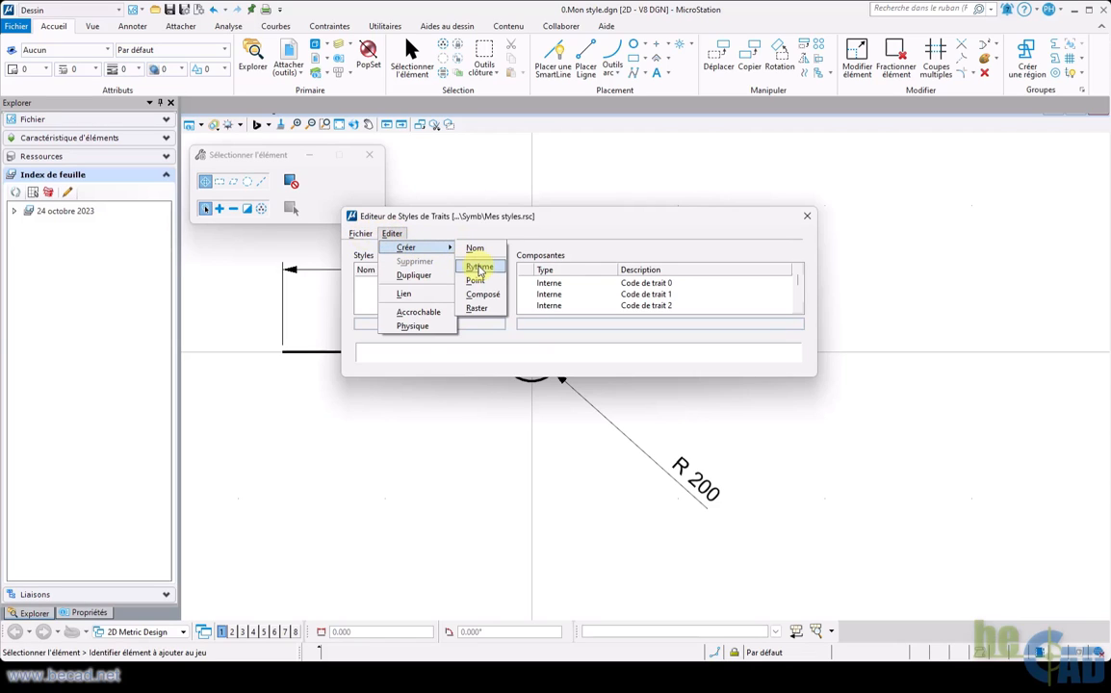
click(478, 267)
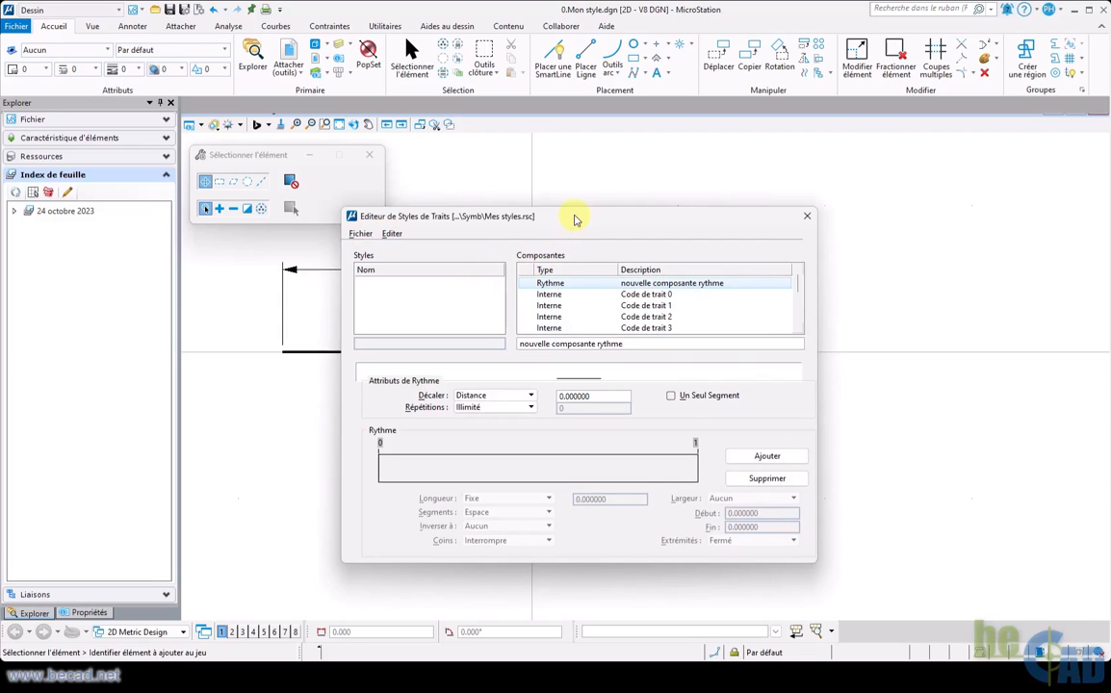
click(761, 452)
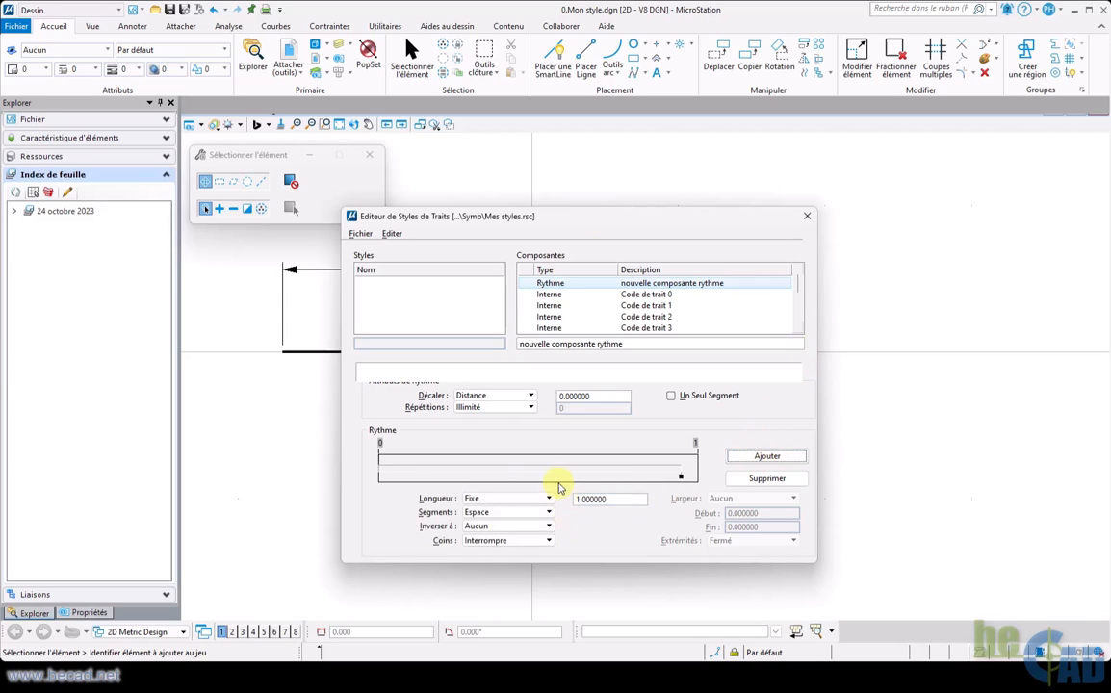
drag(620, 499, 548, 498)
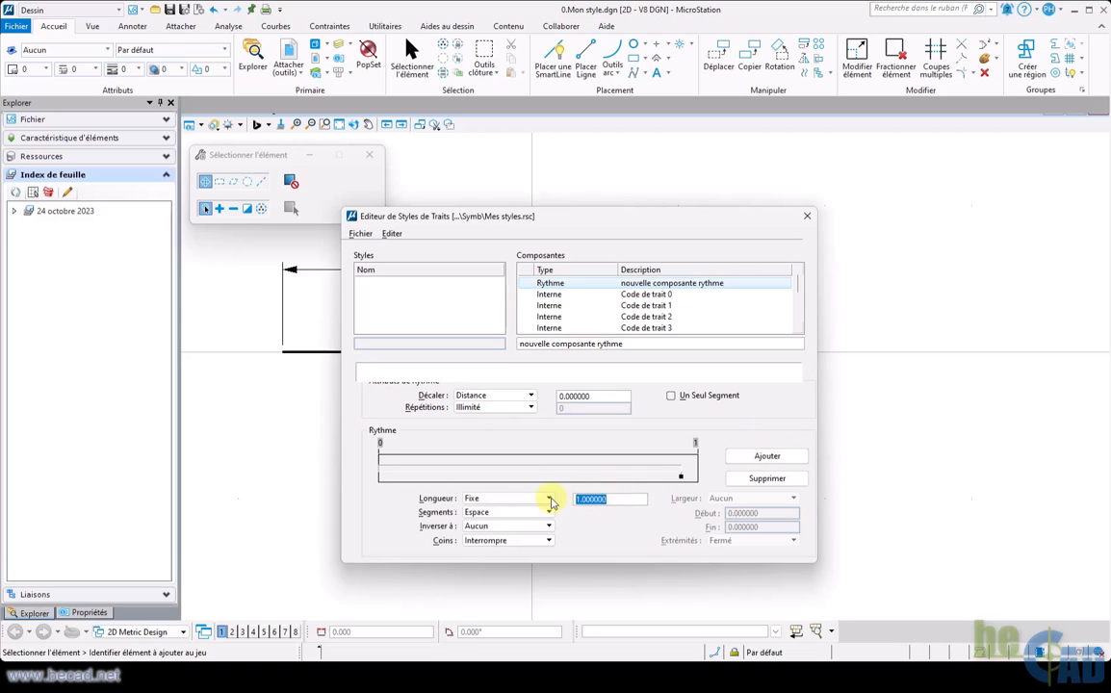
text(2)
key(Tab)
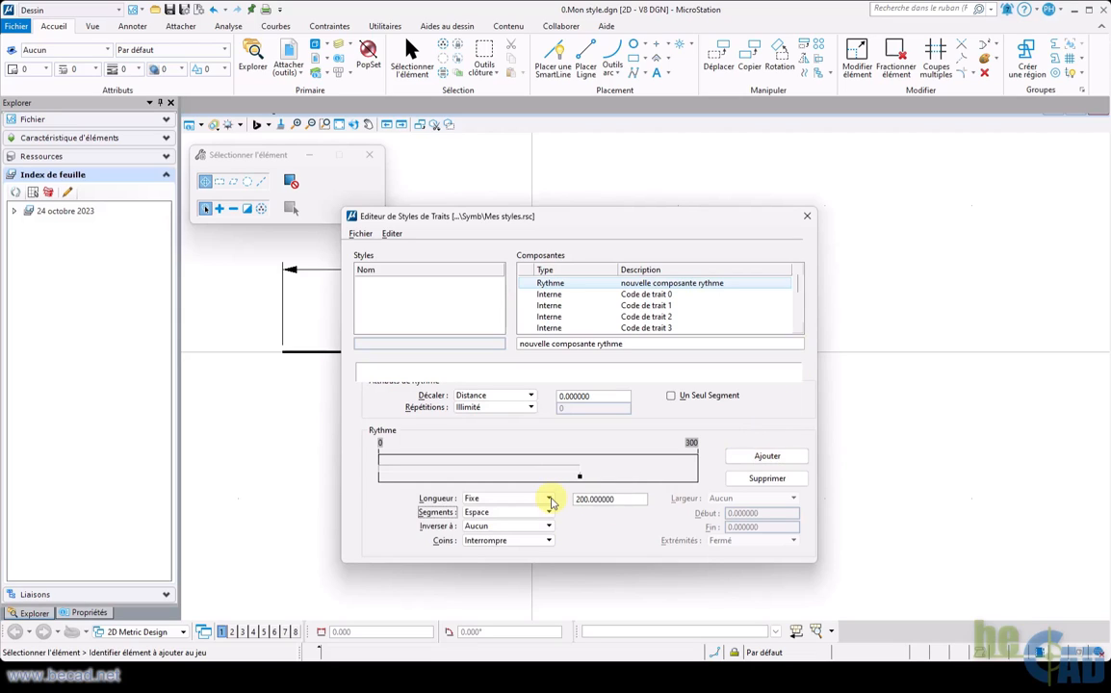
Add a second and a third segment to the stroke pattern, each with a fixed length of 200.
click(756, 458)
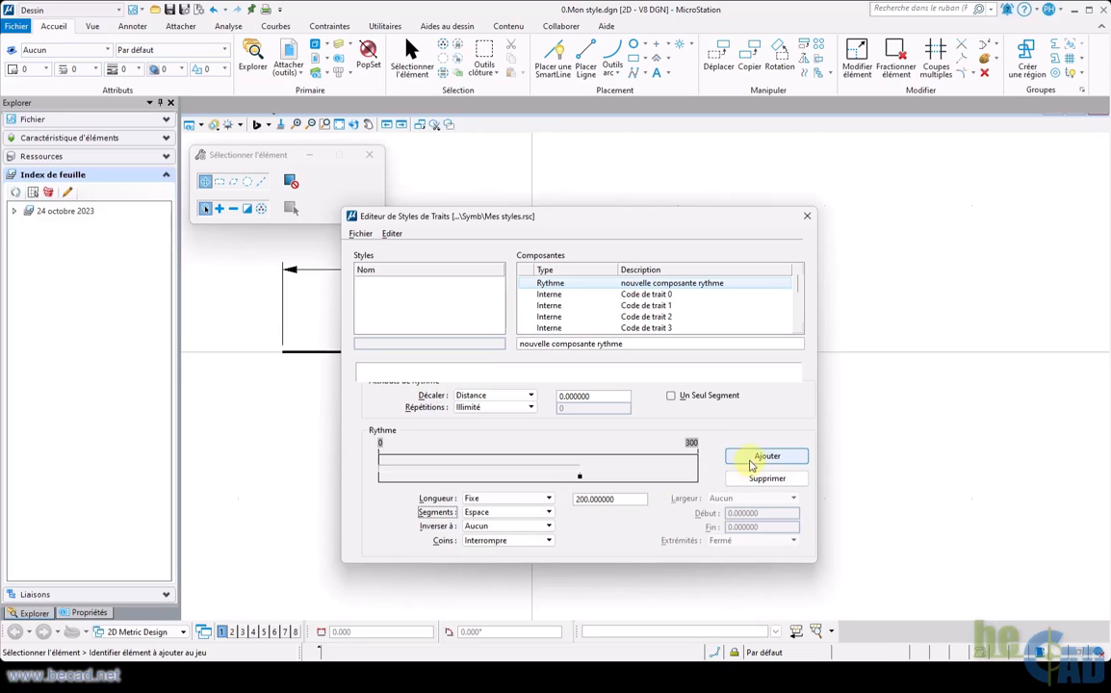
click(580, 474)
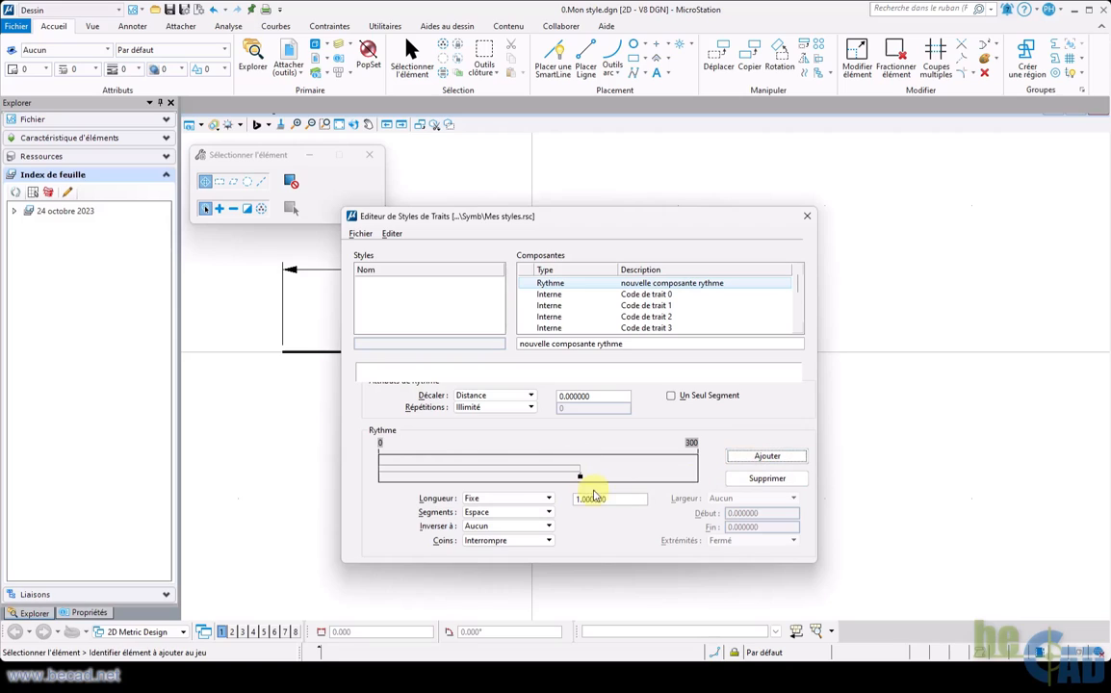
drag(621, 504, 568, 503)
text(2)
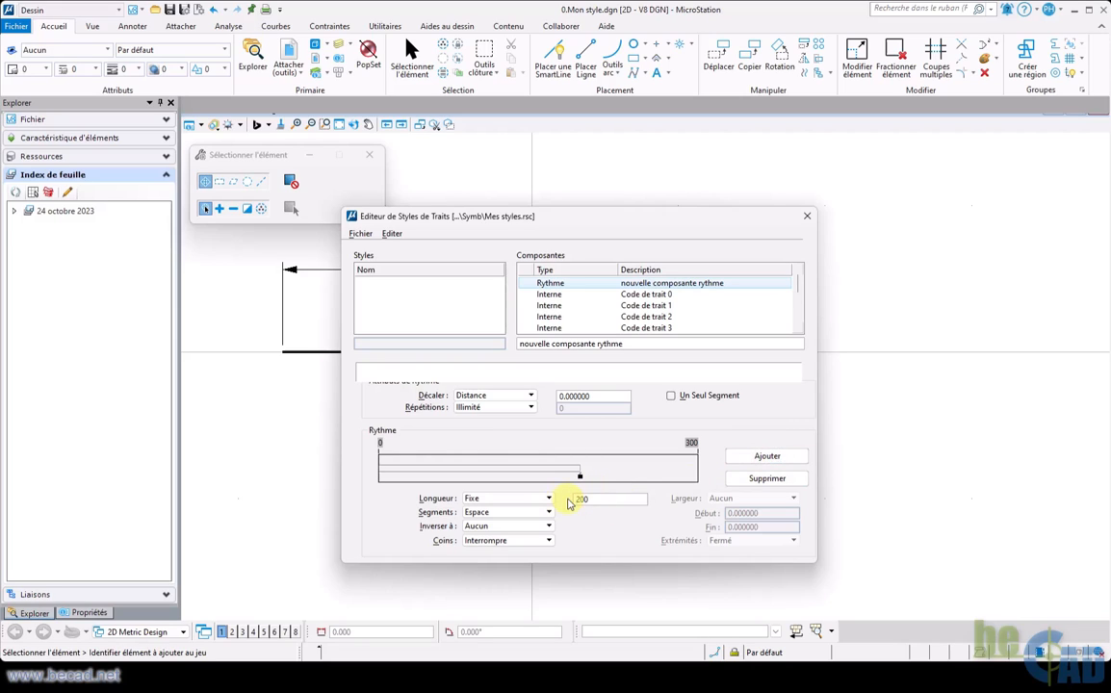
text(000000)
click(767, 457)
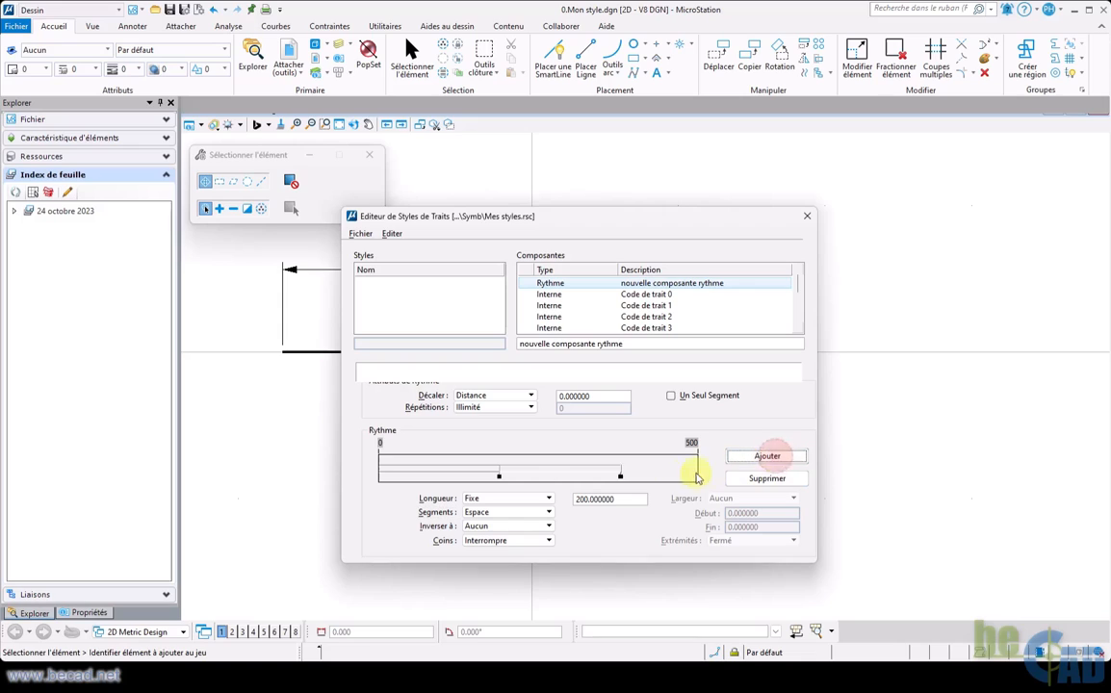
click(621, 474)
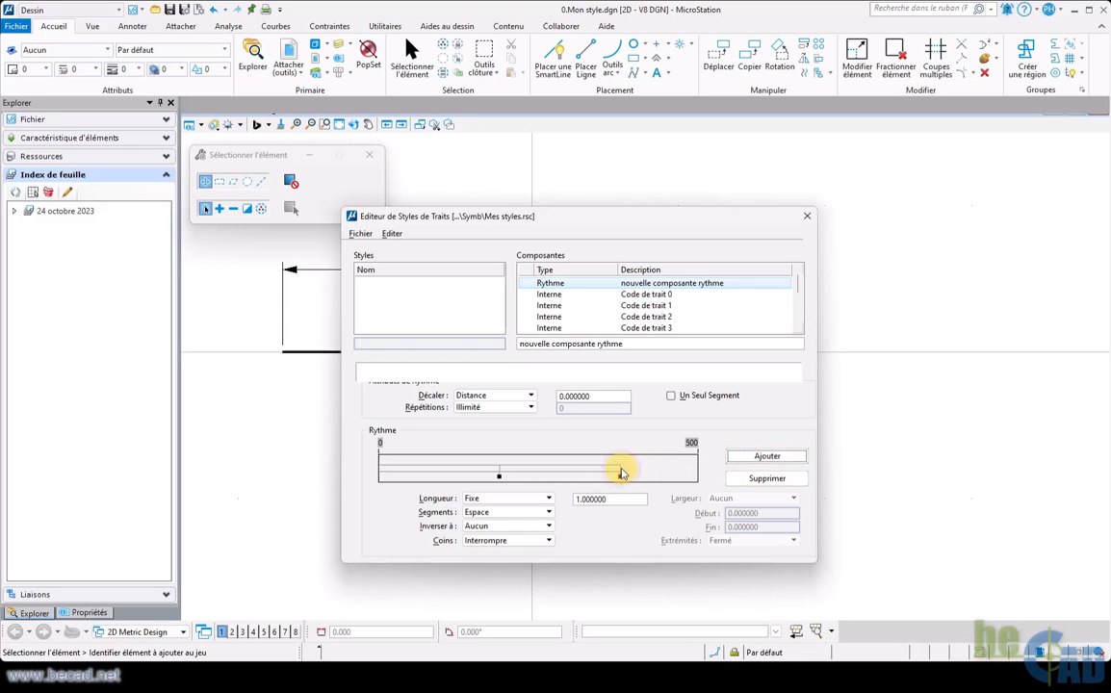
drag(616, 500, 568, 501)
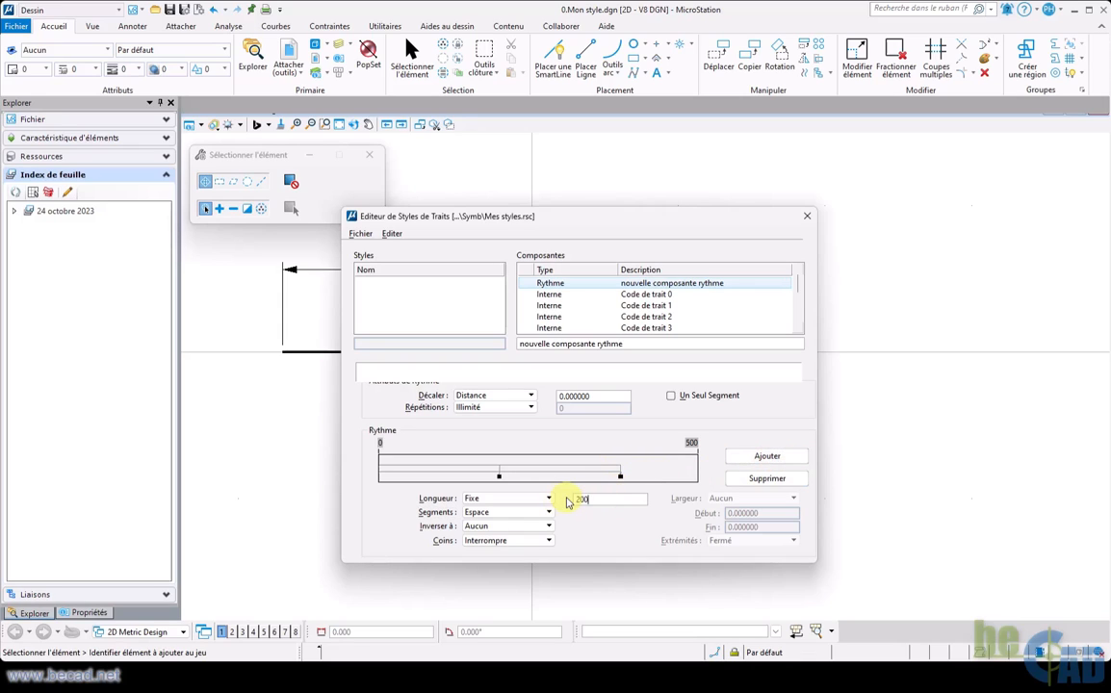
text(200)
key(Tab)
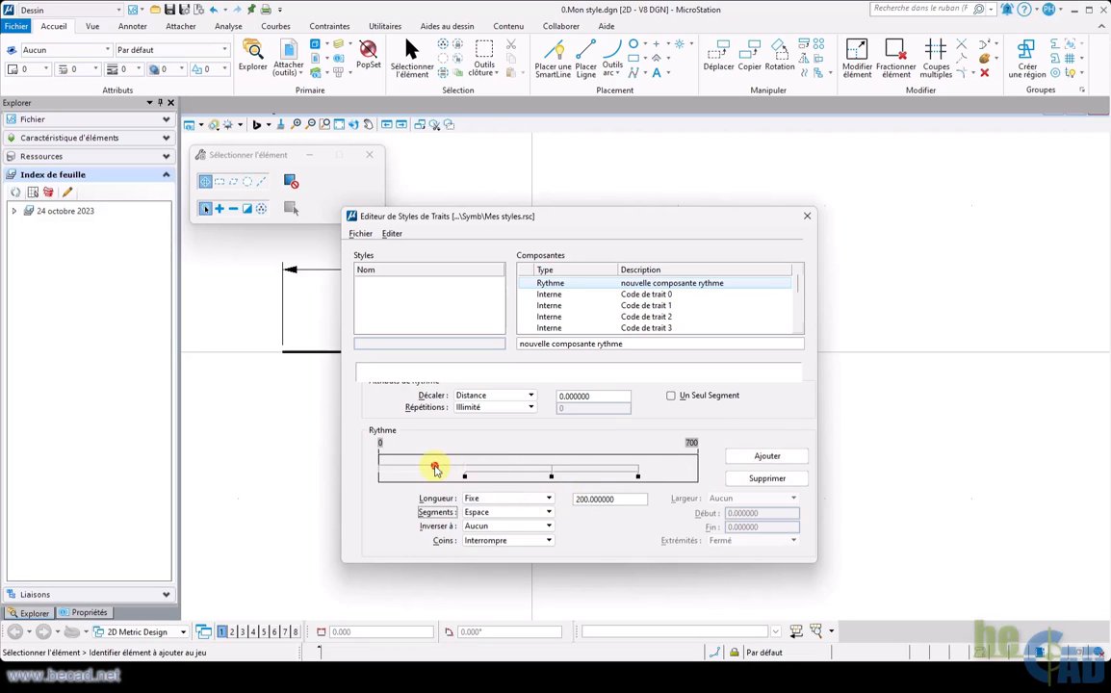
Set the length of the stroke pattern's middle segment to 400.
drag(619, 502, 552, 509)
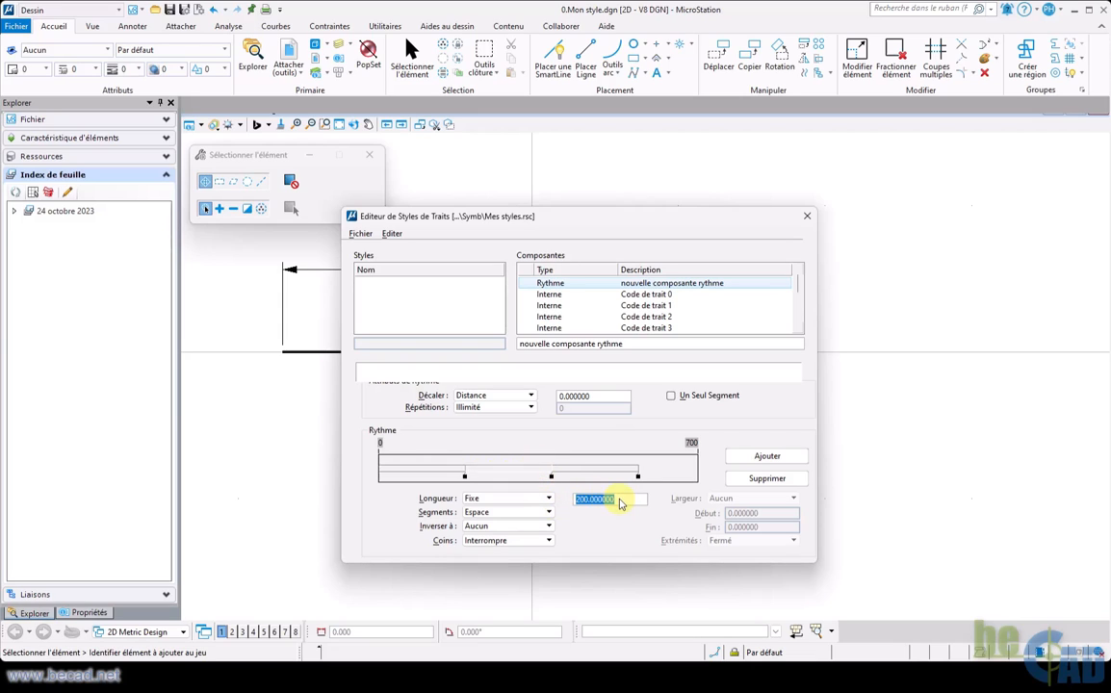
text(1)
key(Tab)
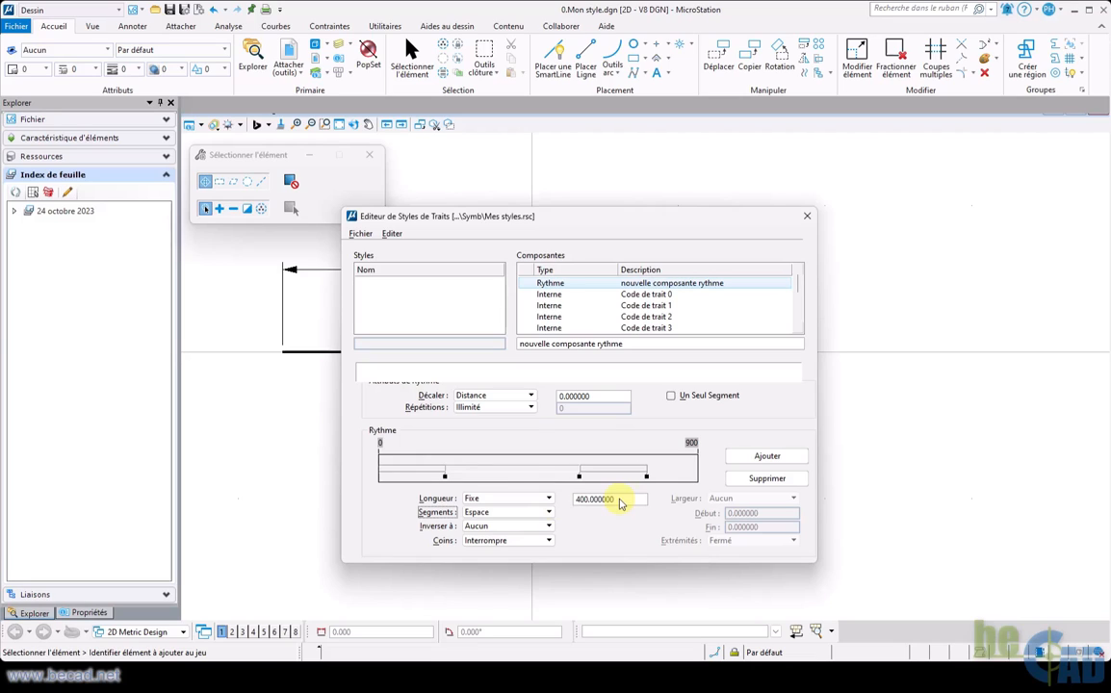
Try to set the length of the stroke pattern's first segment to 1500.
click(424, 470)
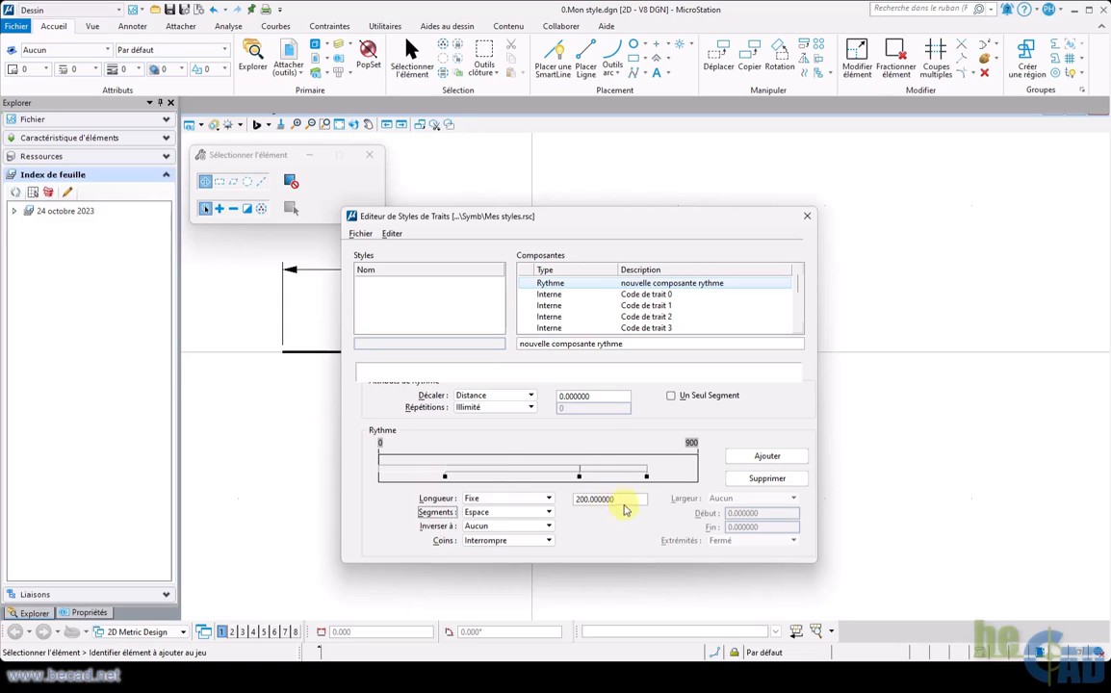
drag(623, 500, 535, 502)
text(1500)
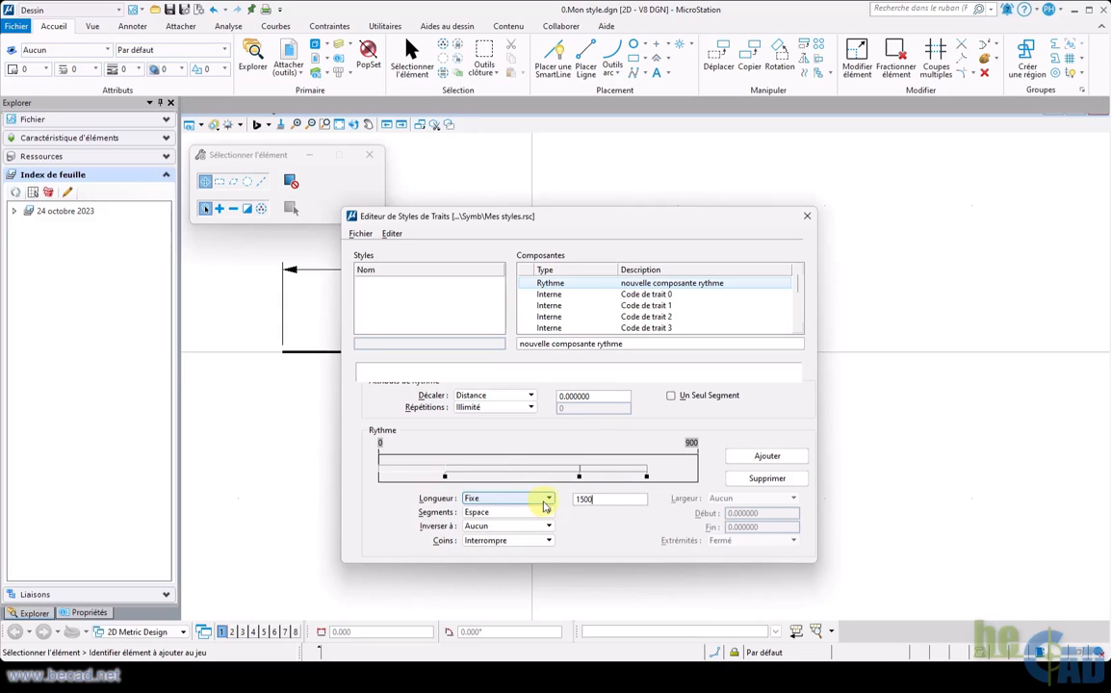
Set the length of the stroke pattern's third segment to 1500.
click(615, 471)
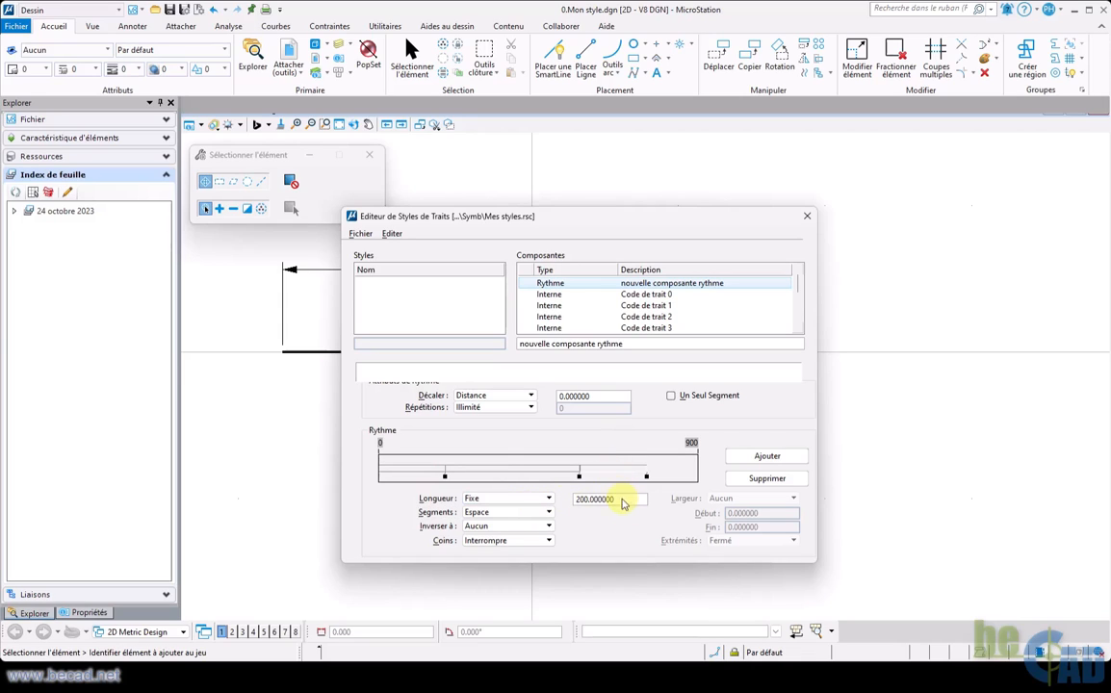
drag(624, 502, 535, 498)
text(1500)
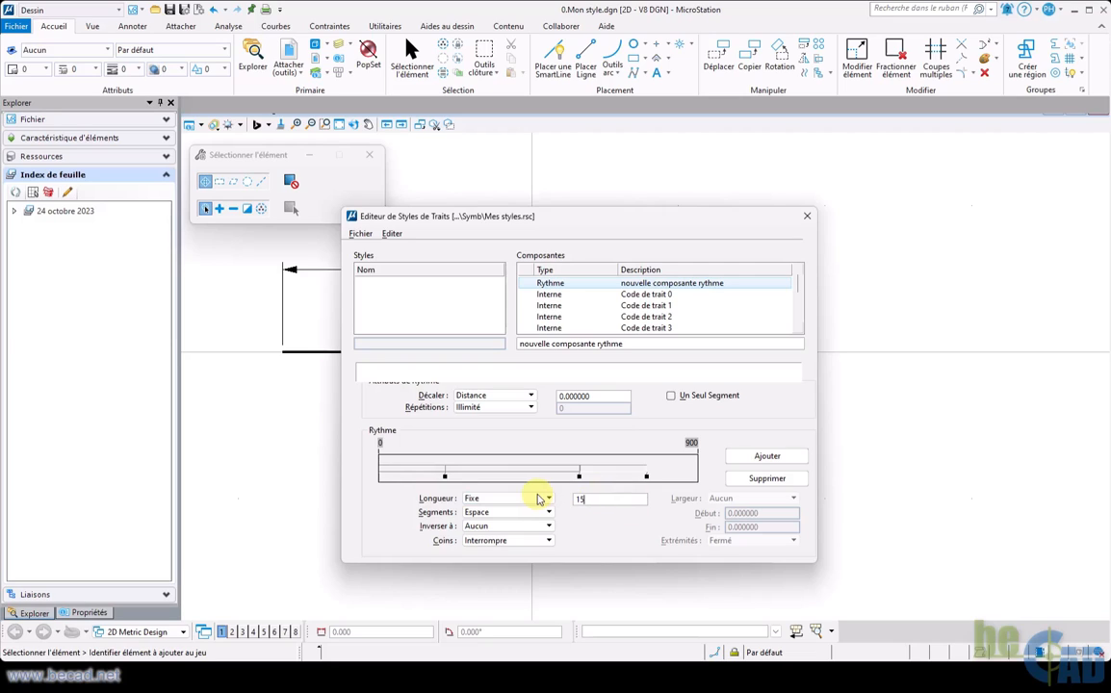
key(Tab)
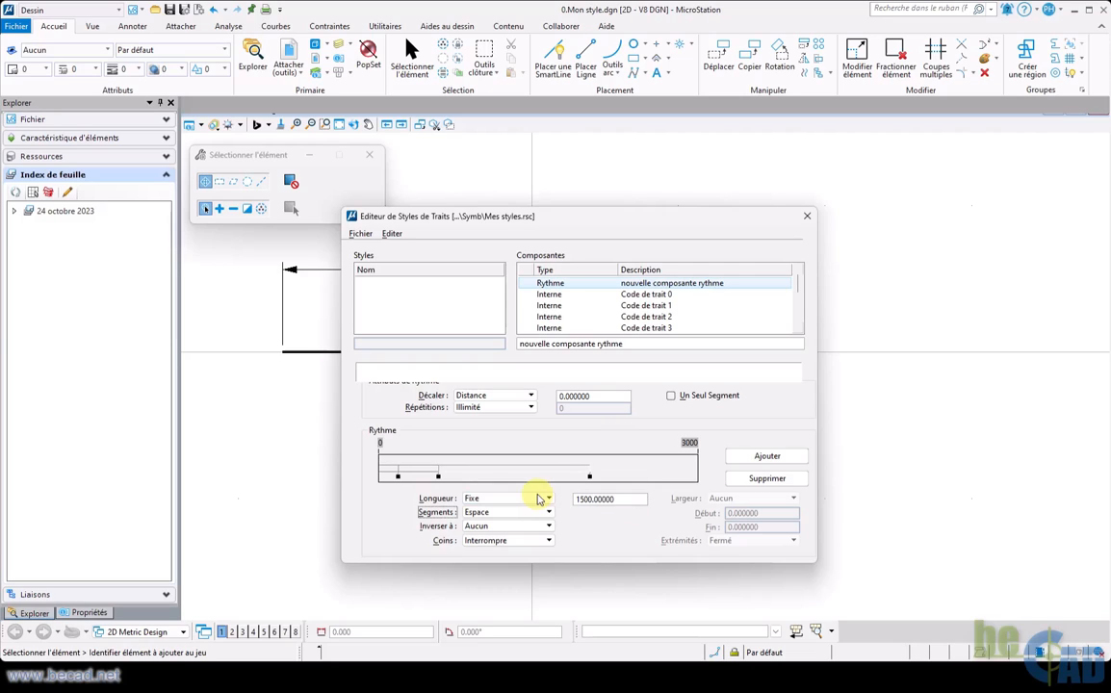
Set the length of the stroke pattern's first segment to 1500.
click(391, 472)
drag(630, 502, 509, 497)
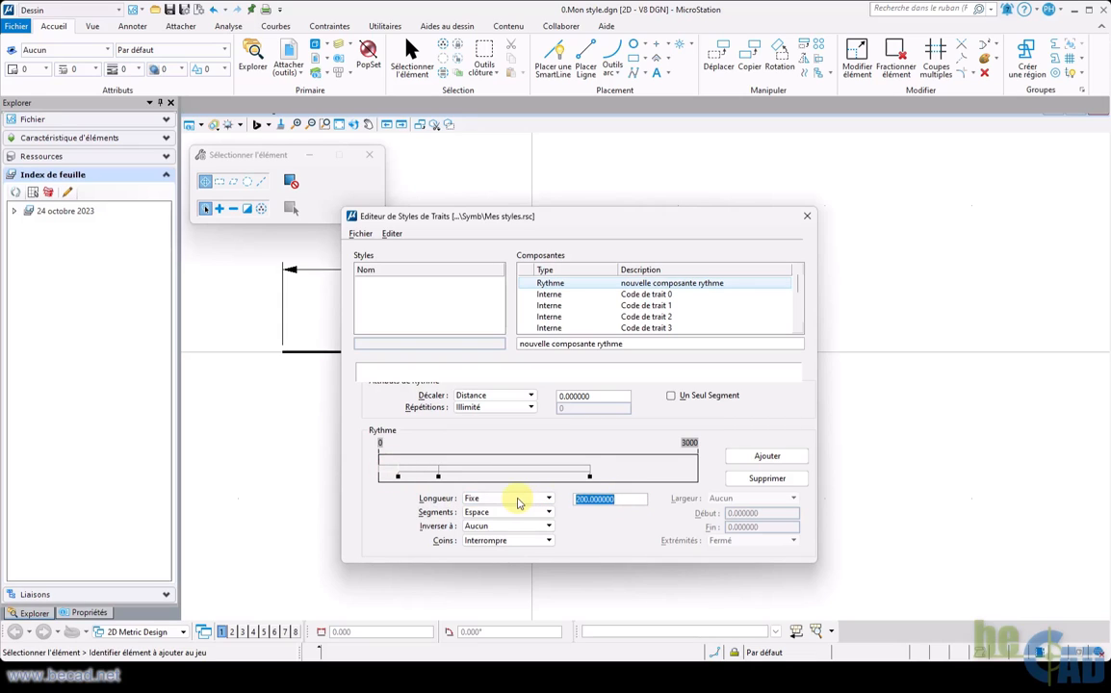
text(1500)
key(Tab)
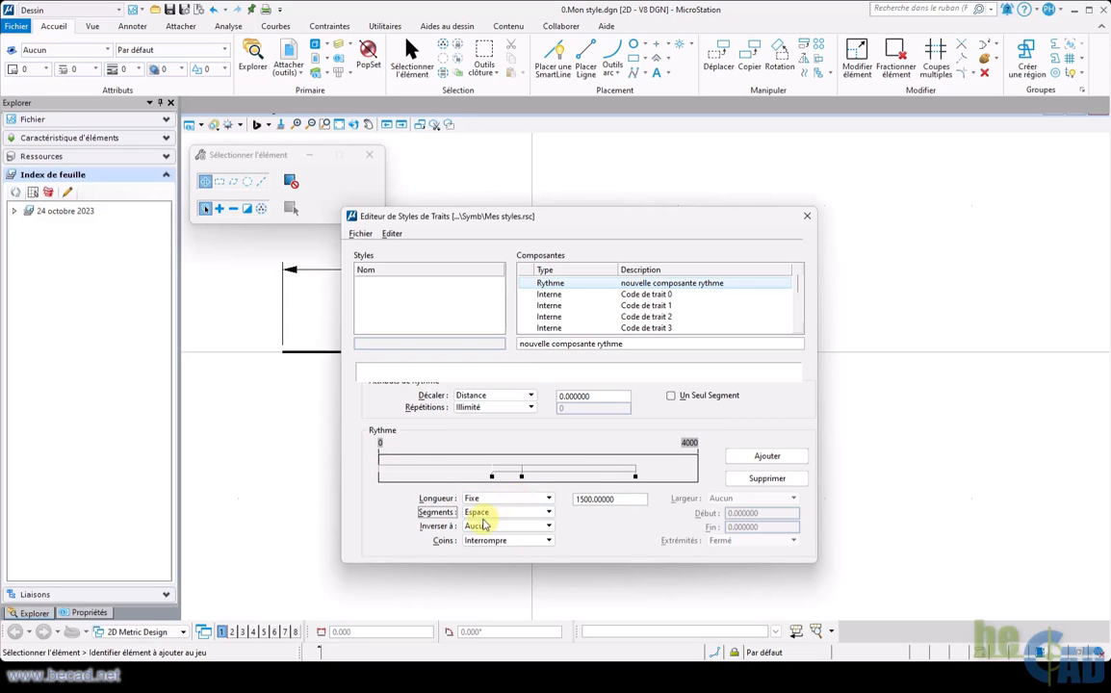
Turn the stroke pattern's first and third segments into dashes (Tiret), keeping the middle segment as a gap.
click(505, 470)
click(541, 471)
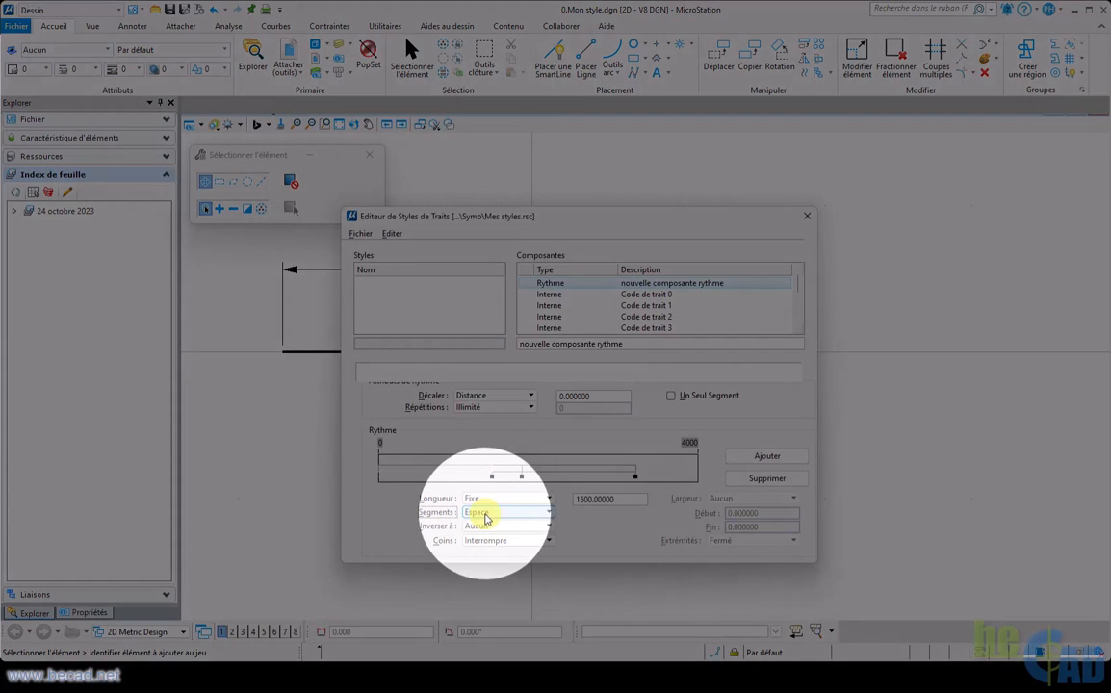
click(486, 519)
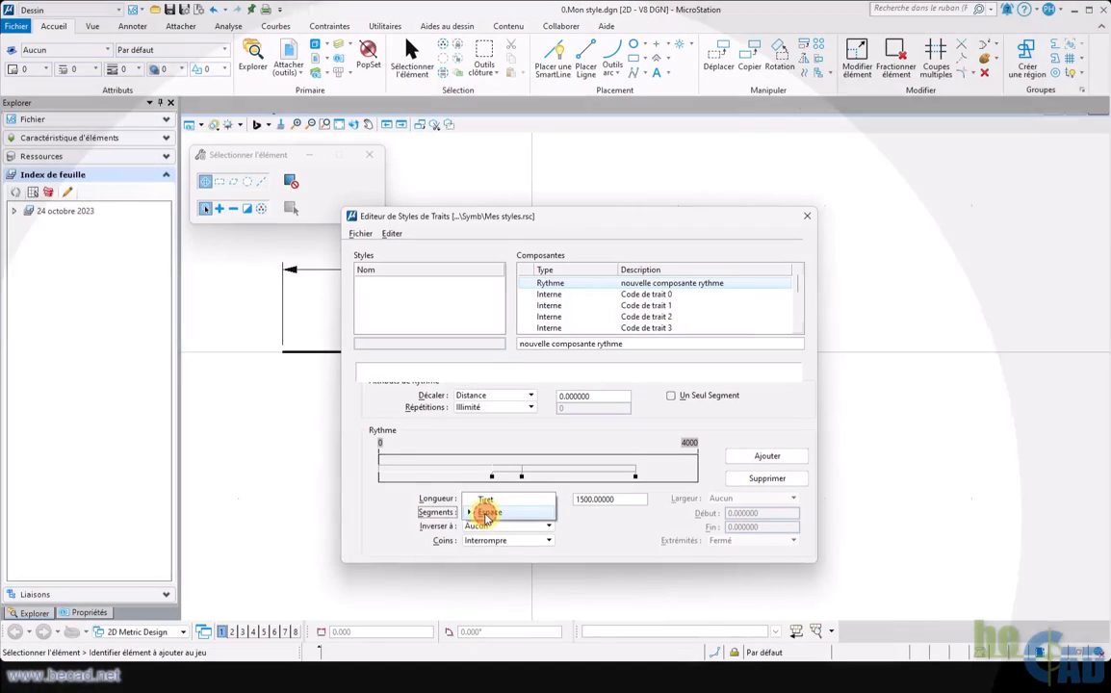
click(486, 499)
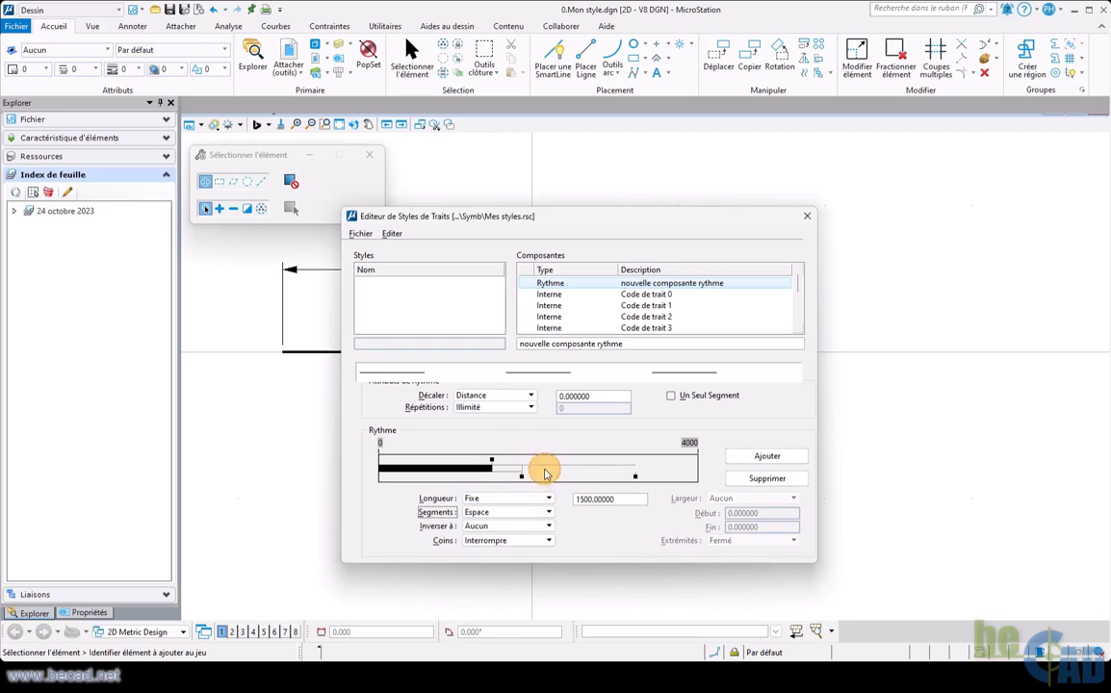
click(507, 516)
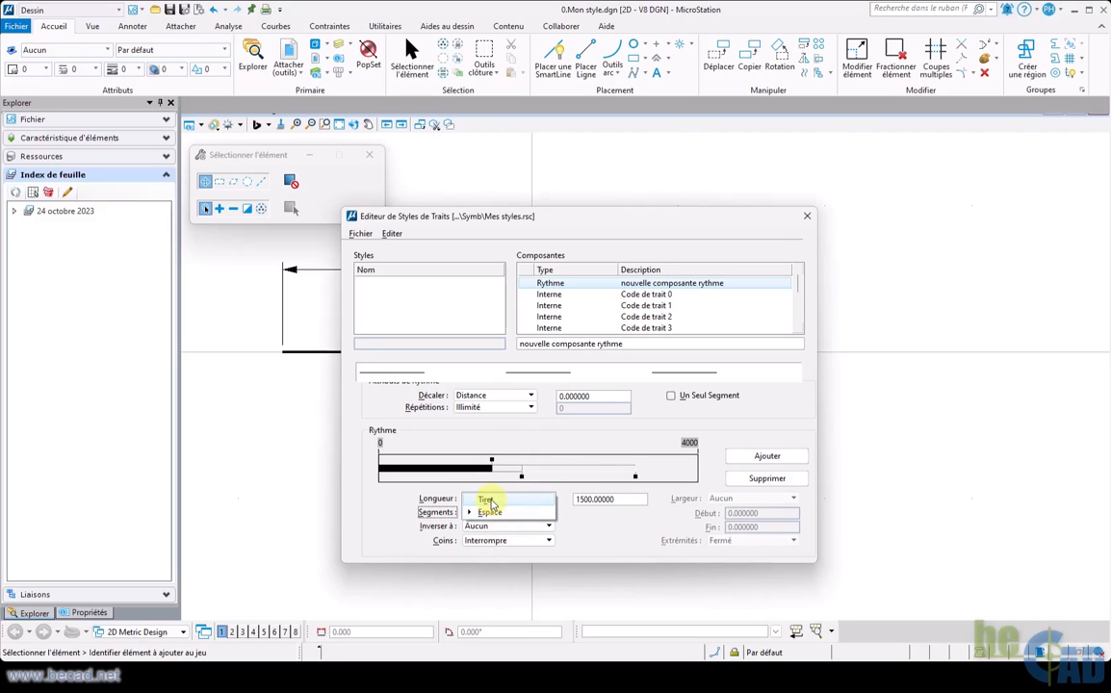
click(486, 499)
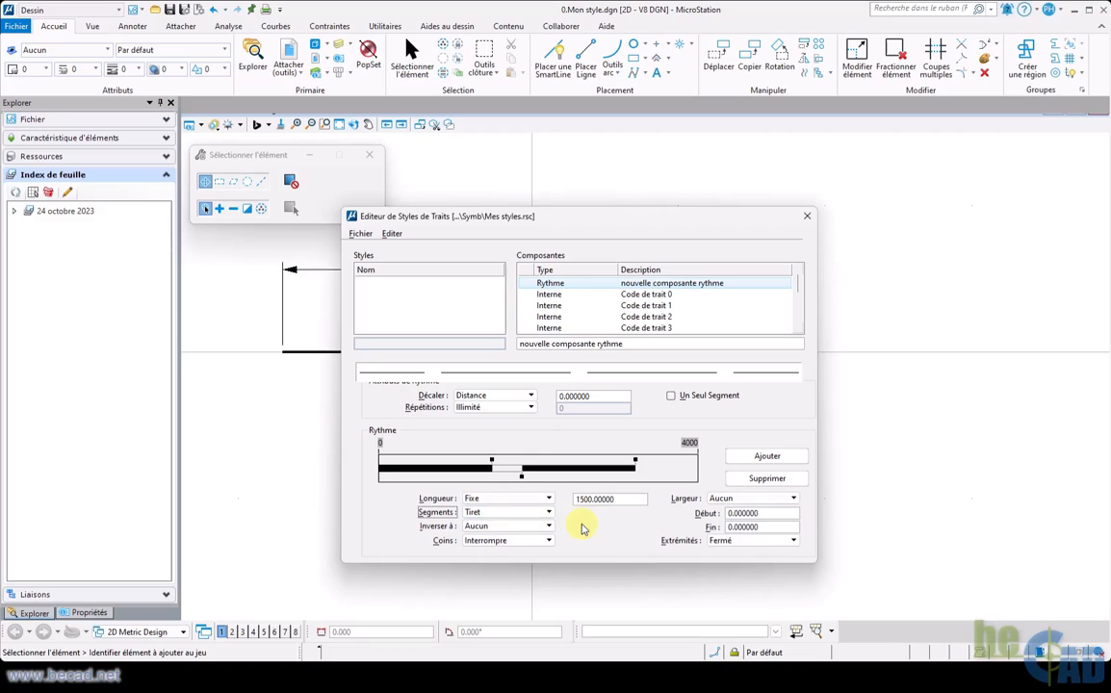
Rename the stroke pattern component as "Mon style".
drag(626, 350, 518, 350)
text(Mon style)
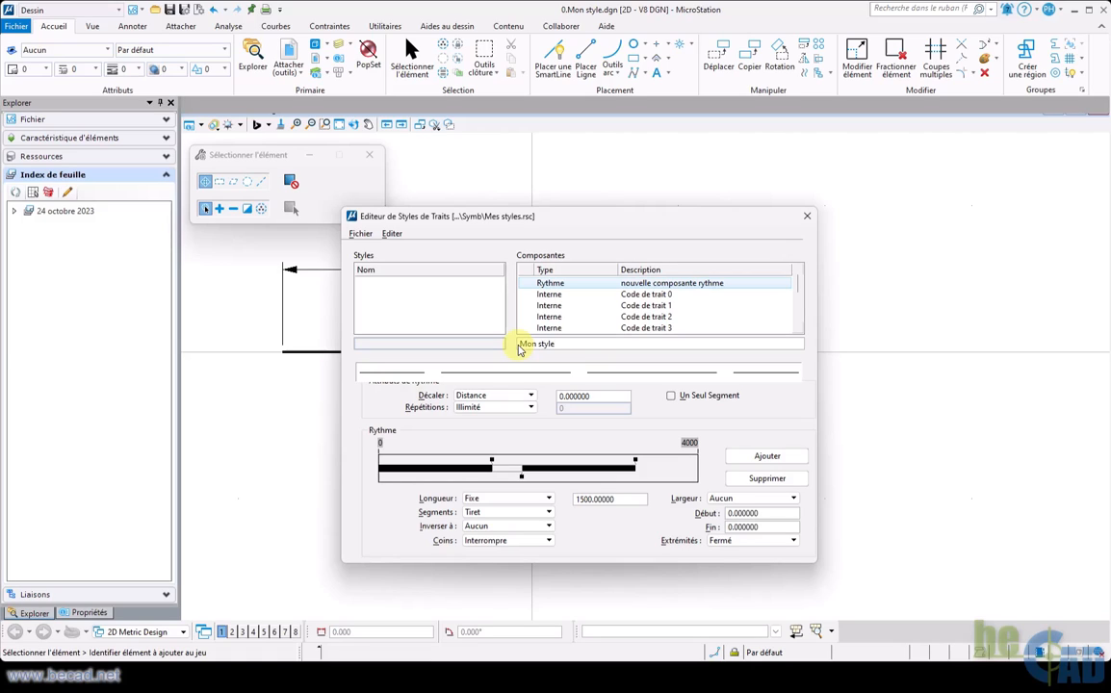
key(Tab)
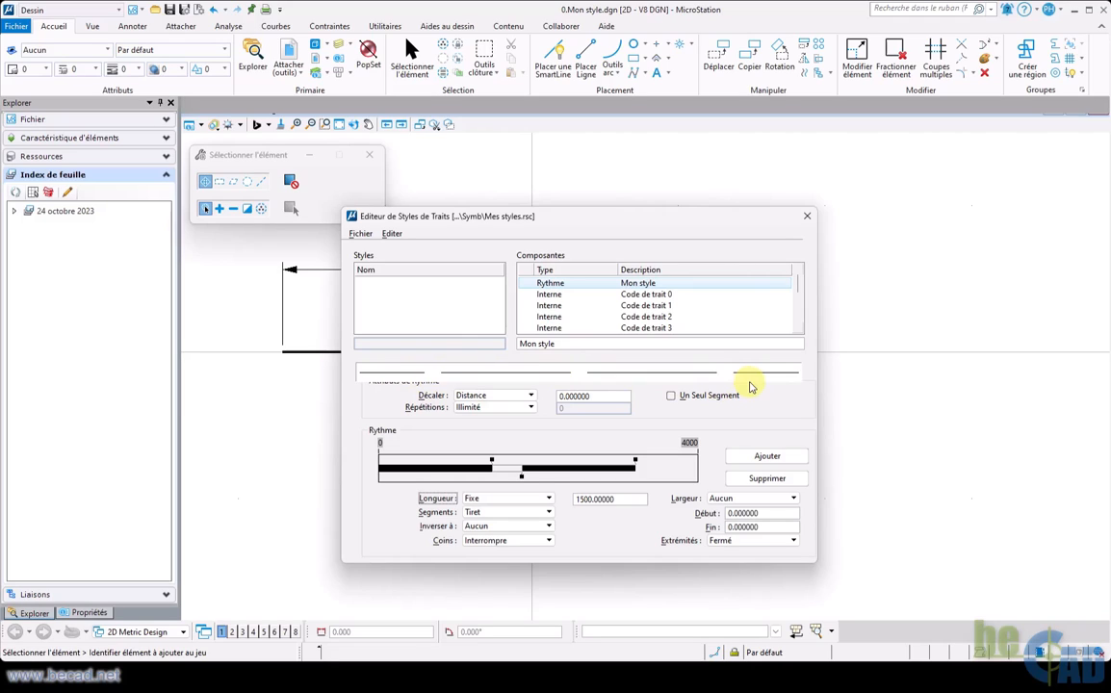
Create a point component named "Mon style" and assign the "Mon style" stroke pattern as its base.
click(392, 233)
mouse_move(404, 250)
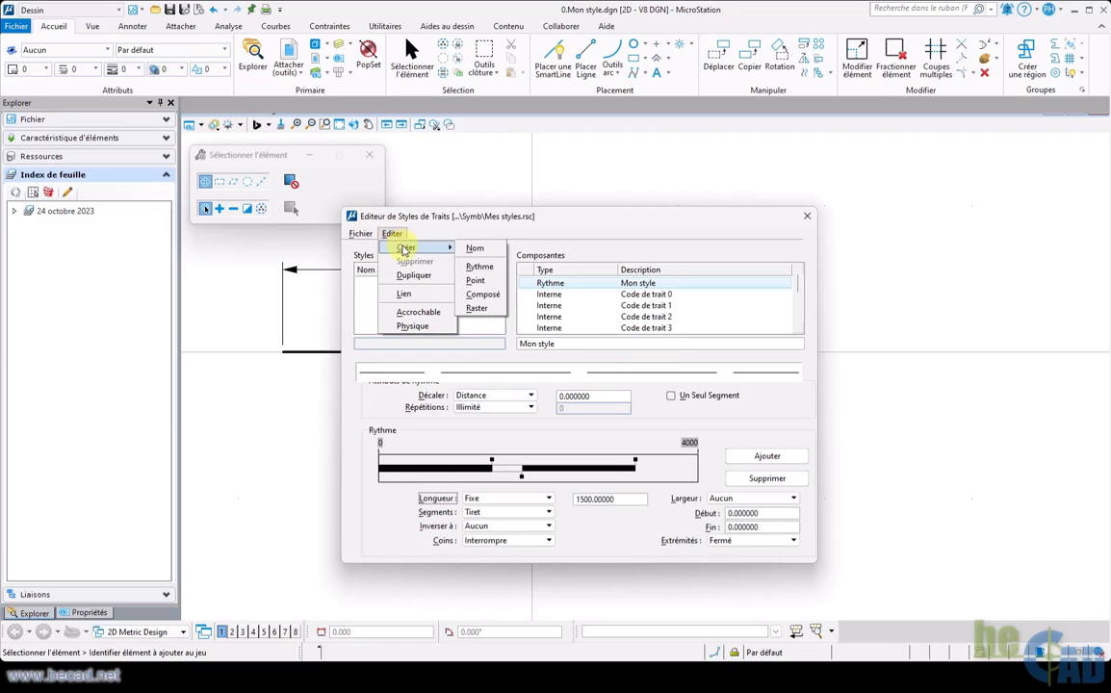
click(476, 280)
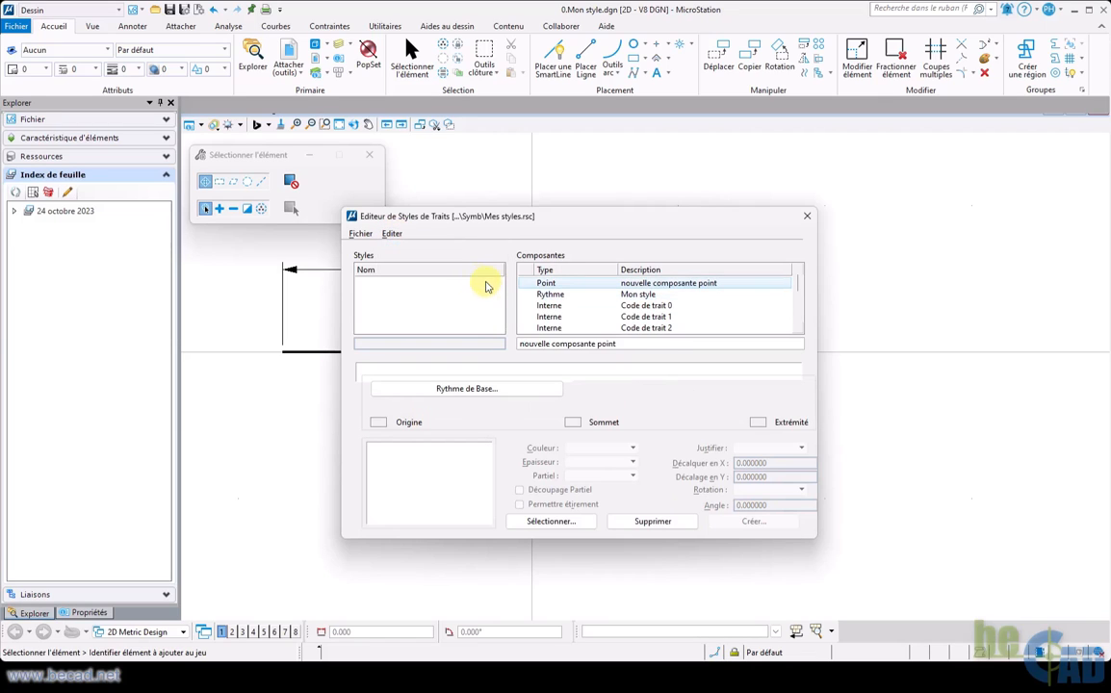
click(636, 345)
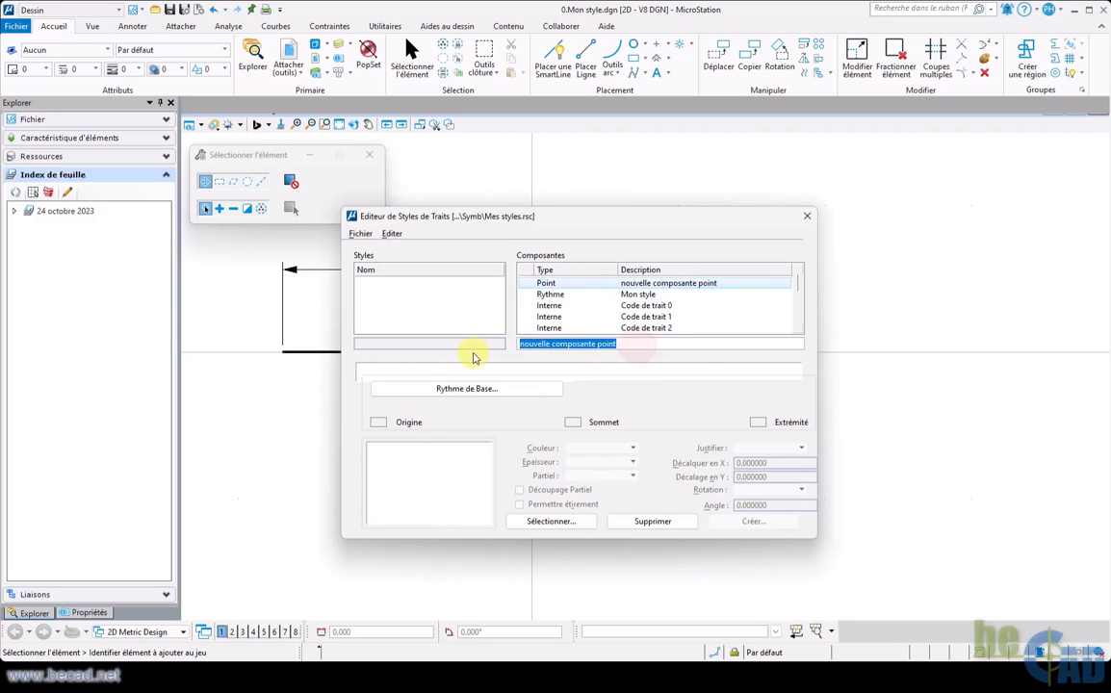
text(Mon s)
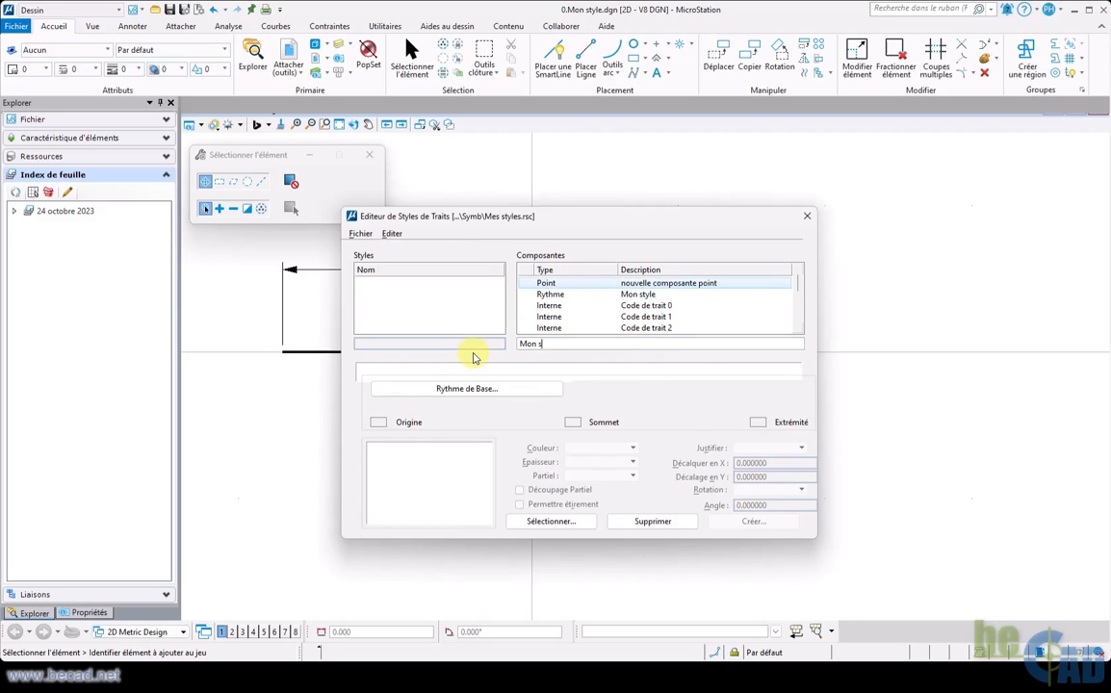
text(tyle)
key(Tab)
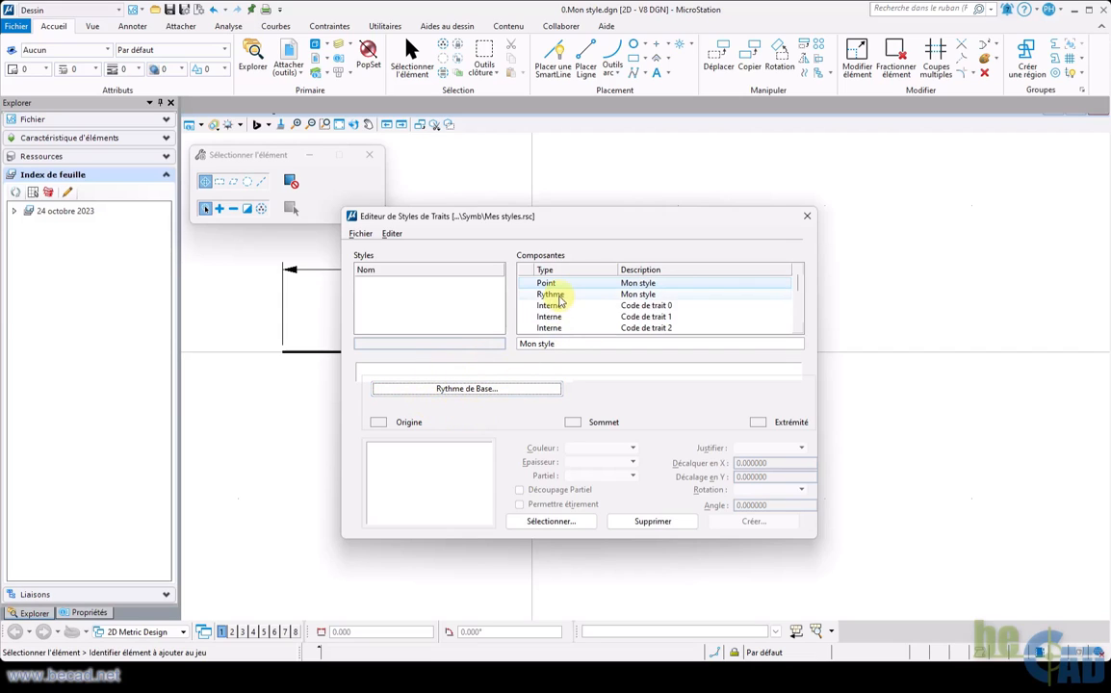
click(486, 389)
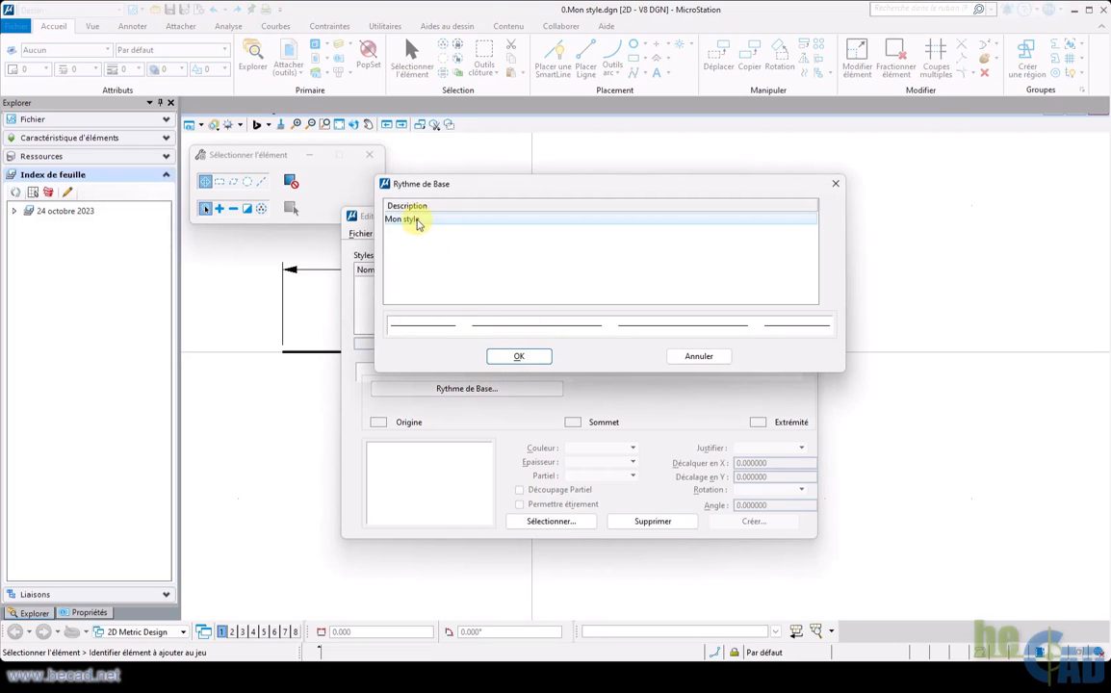
click(523, 355)
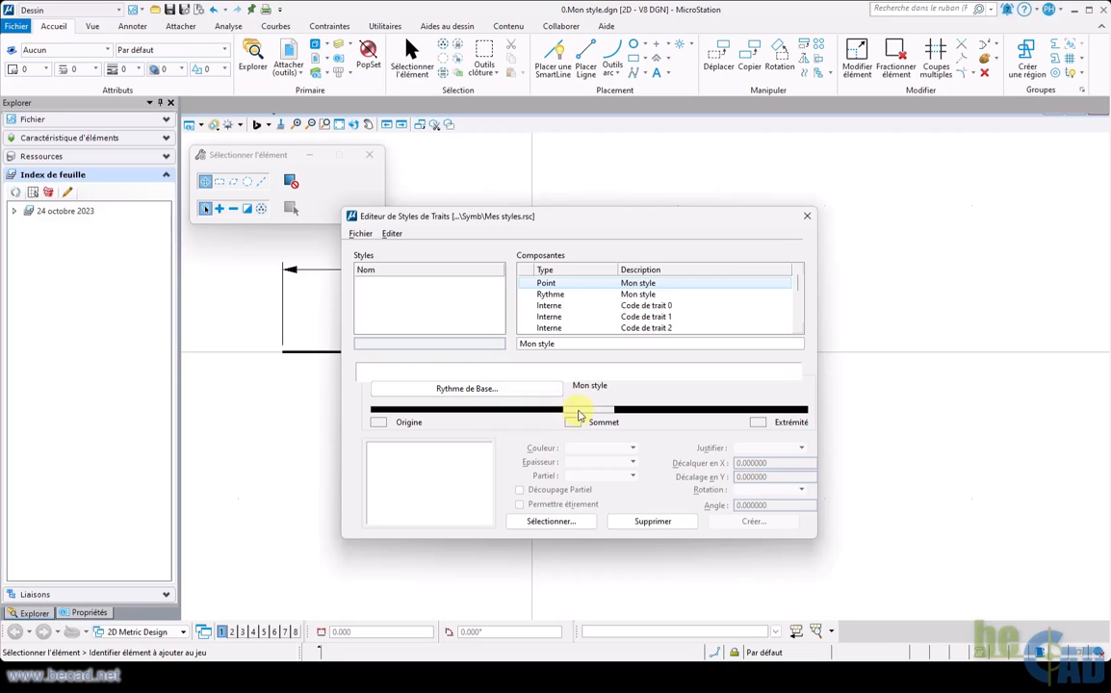
Try to select a point symbol for the middle gap of the point component's base pattern.
click(636, 411)
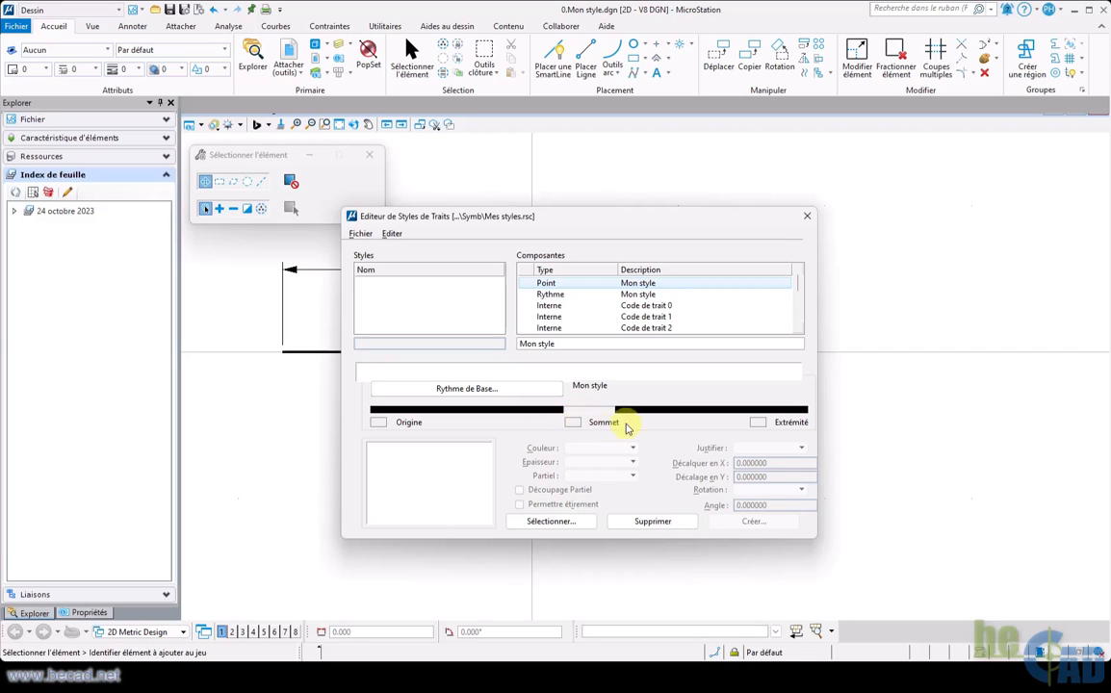
click(594, 412)
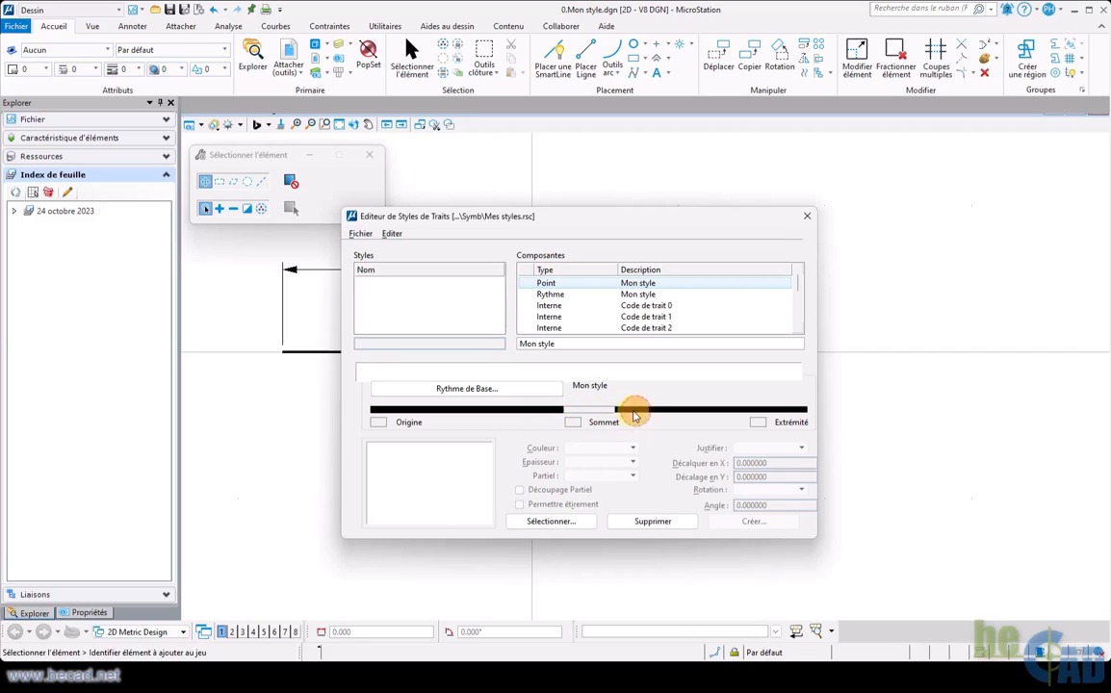
click(556, 522)
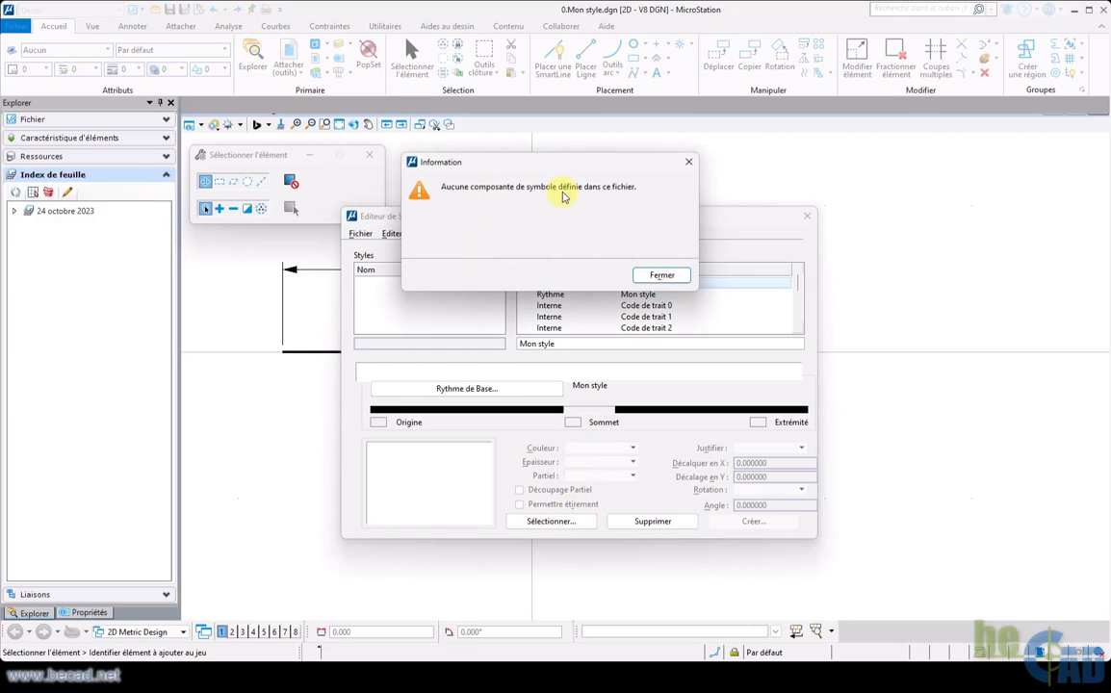
click(661, 277)
Define the cell origin at the centre of the R 200 circle in the drawing.
drag(593, 213, 318, 411)
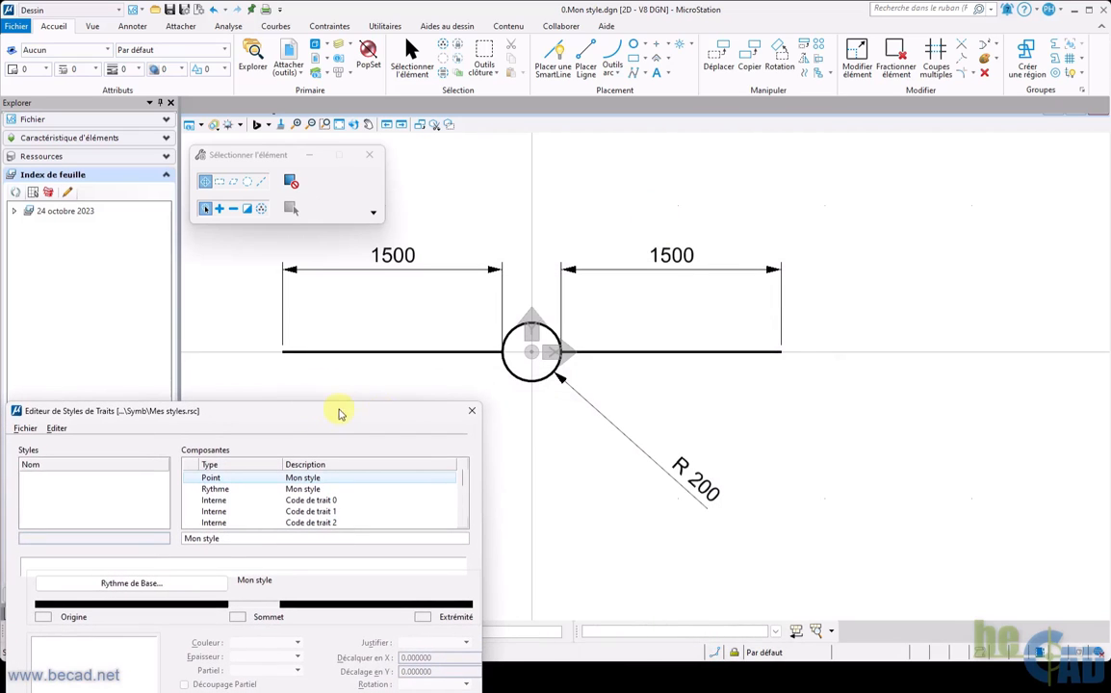
click(693, 45)
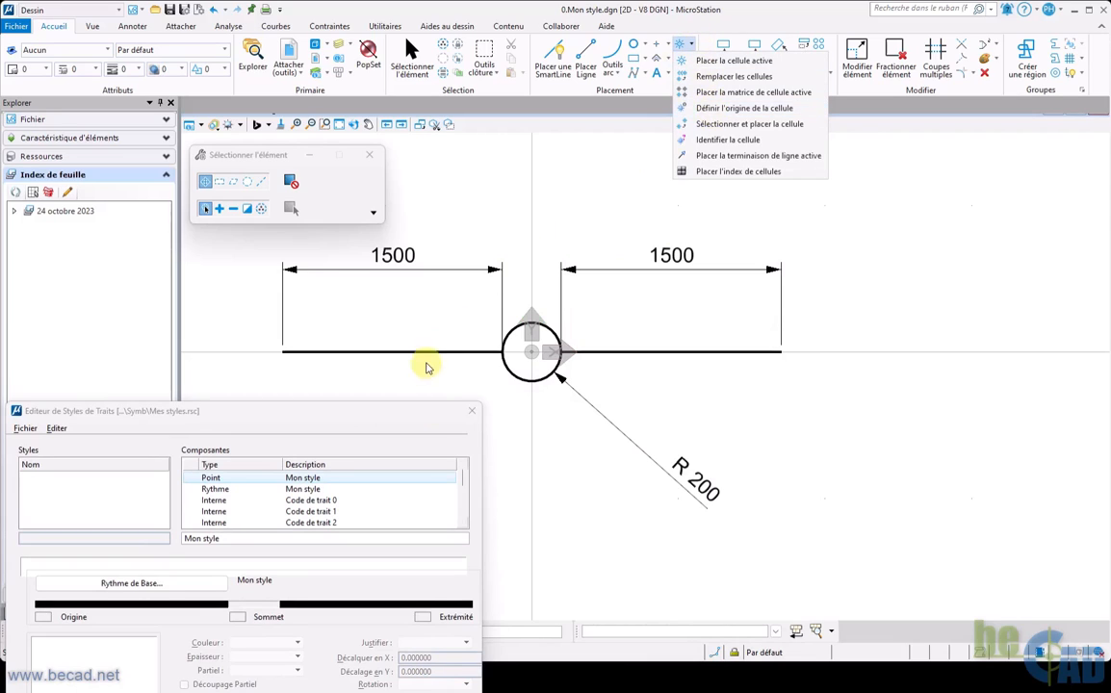
click(404, 413)
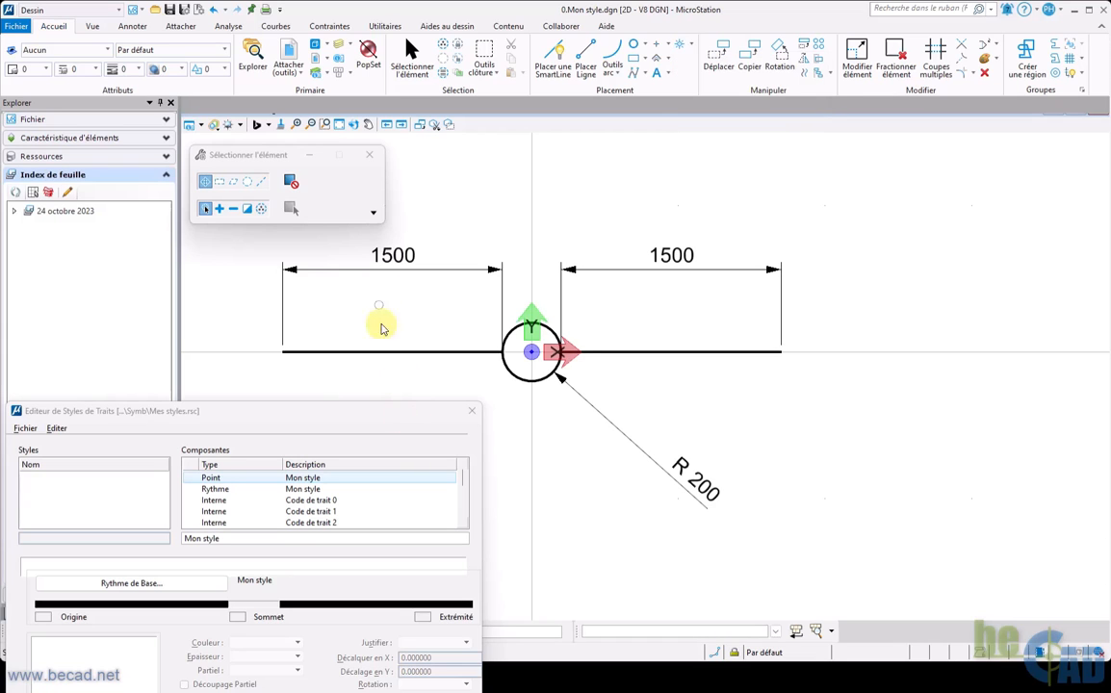
drag(379, 411, 365, 285)
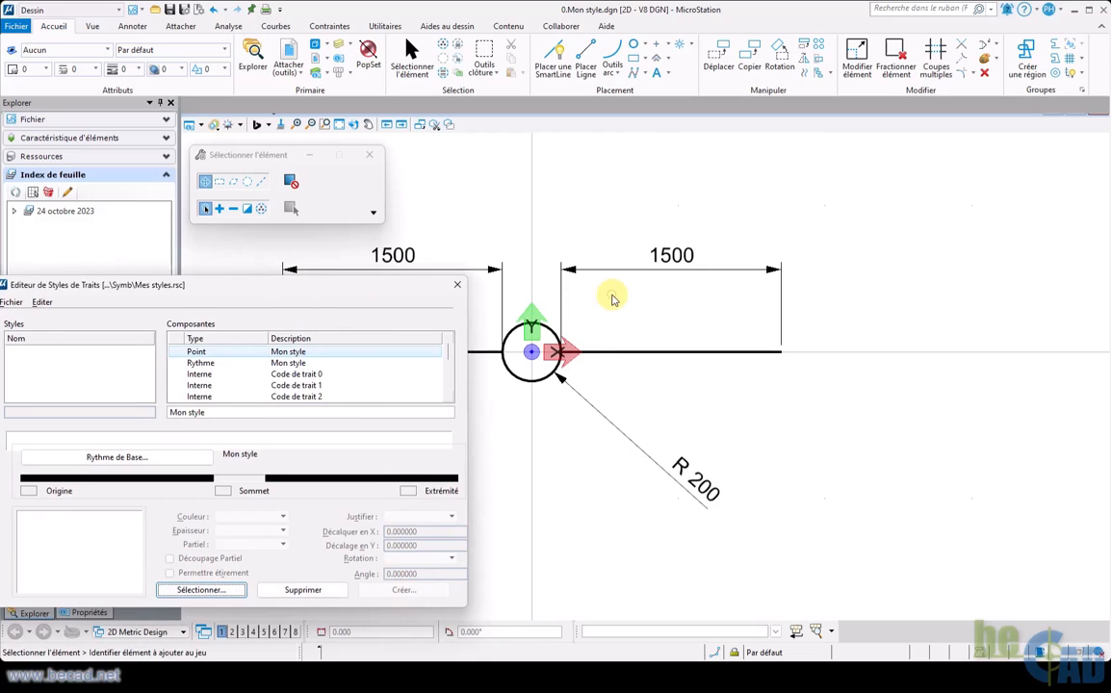
click(693, 46)
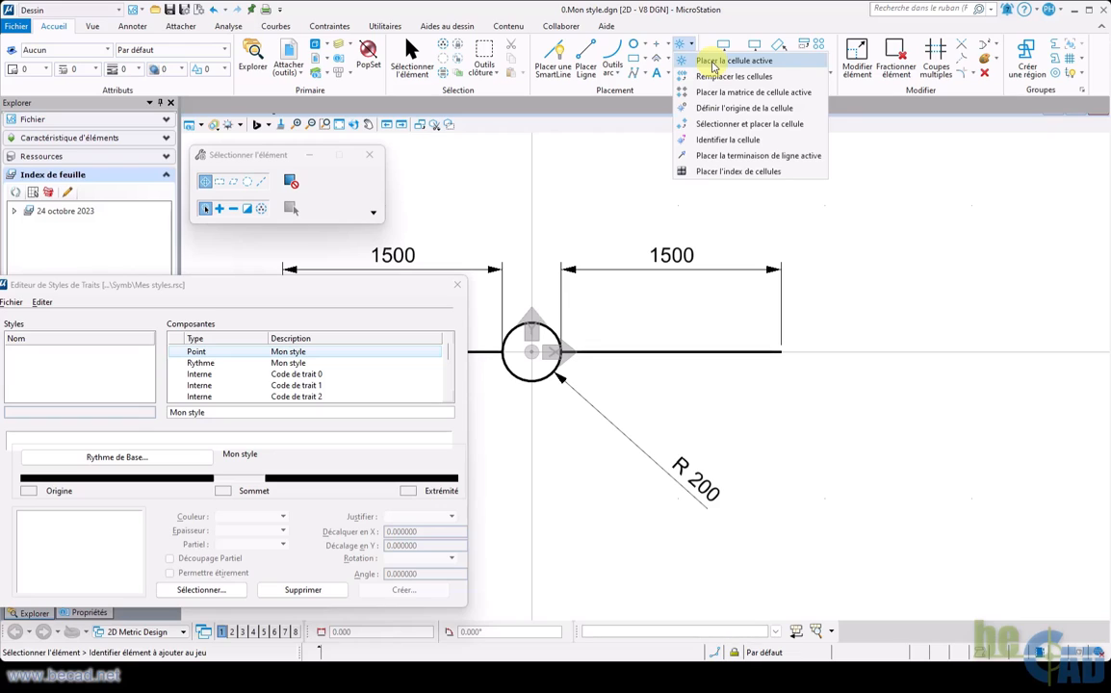
click(720, 113)
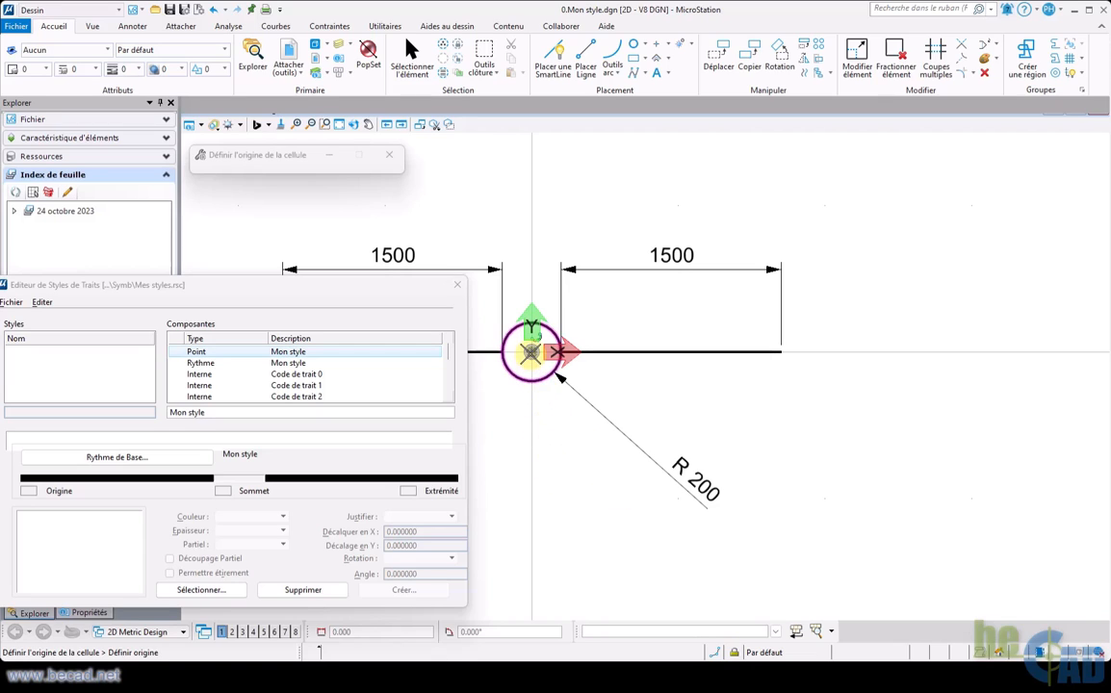
click(530, 352)
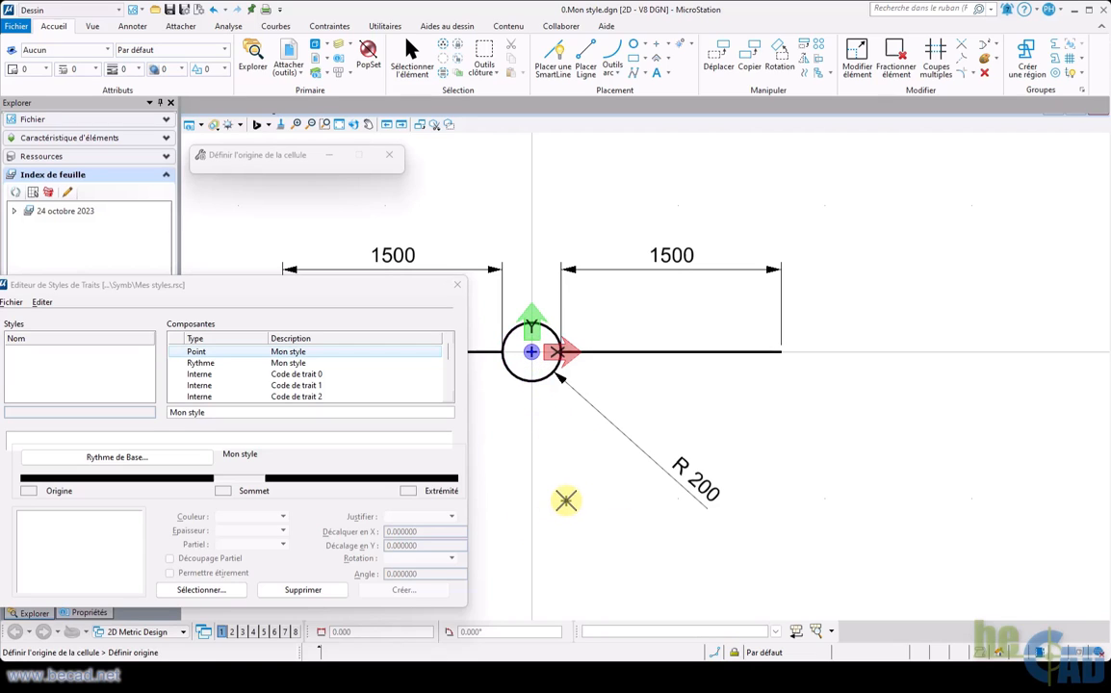
right_click(567, 504)
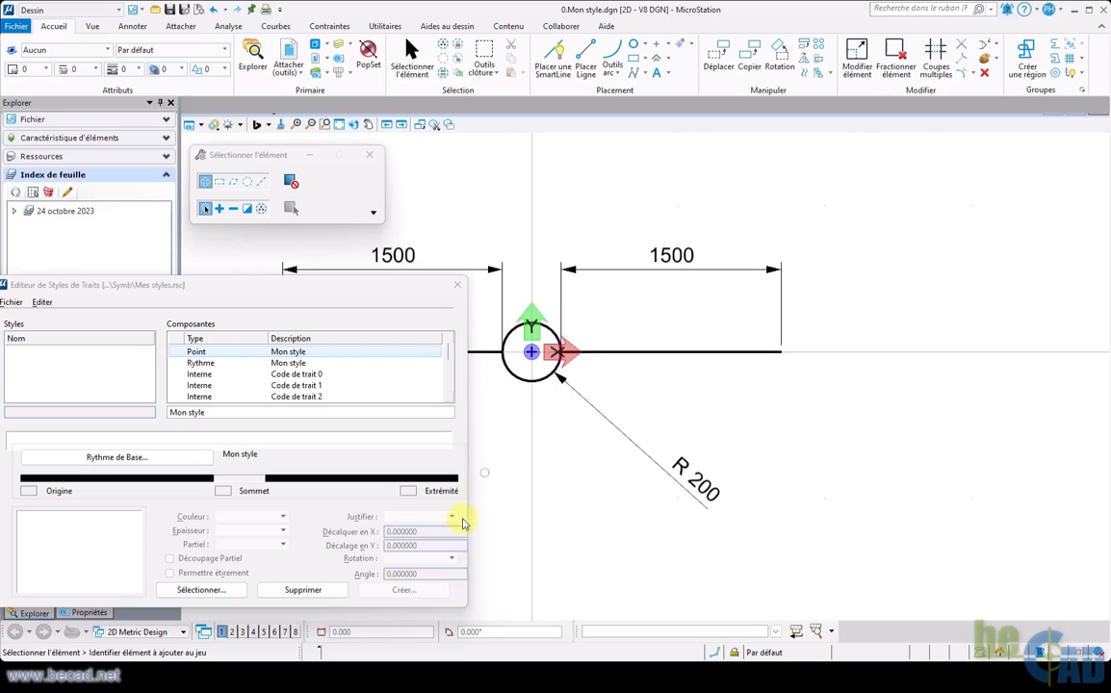
Create a point symbol named "Cercle de 400mm" from the R 200 circle.
click(542, 372)
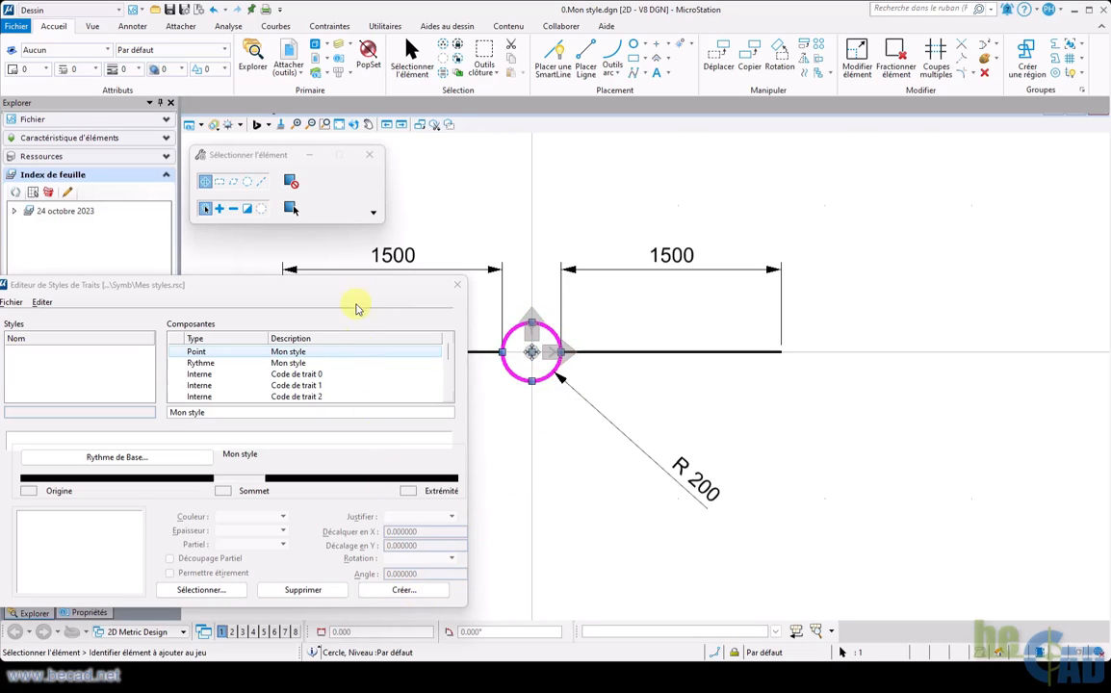
drag(354, 286, 755, 239)
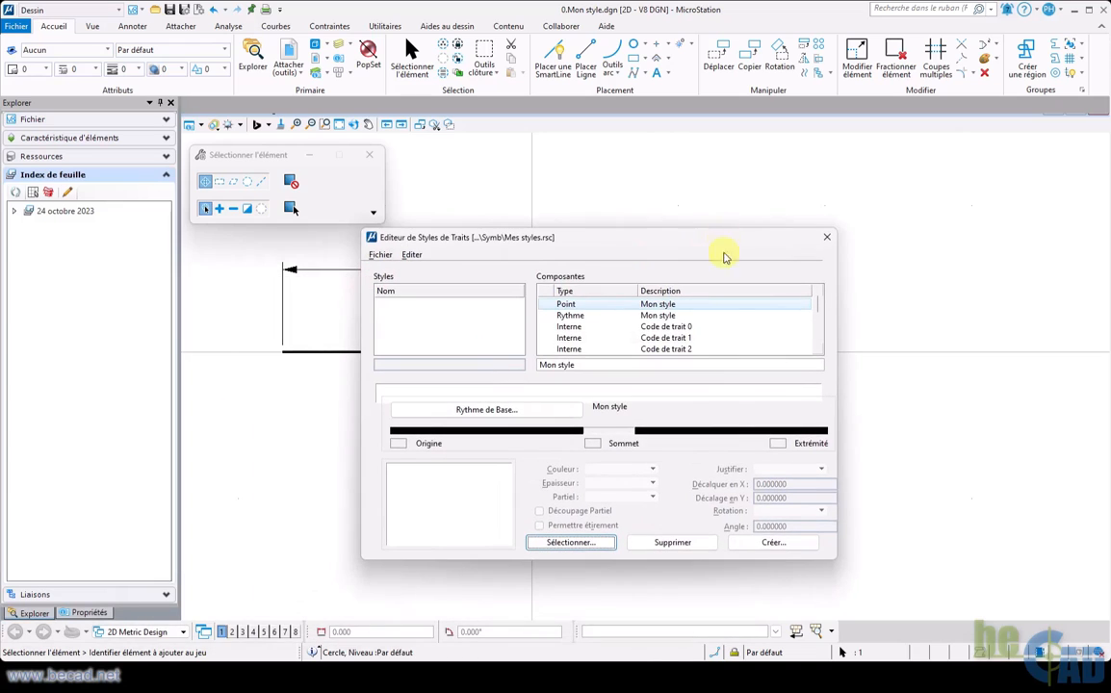
click(773, 542)
click(578, 248)
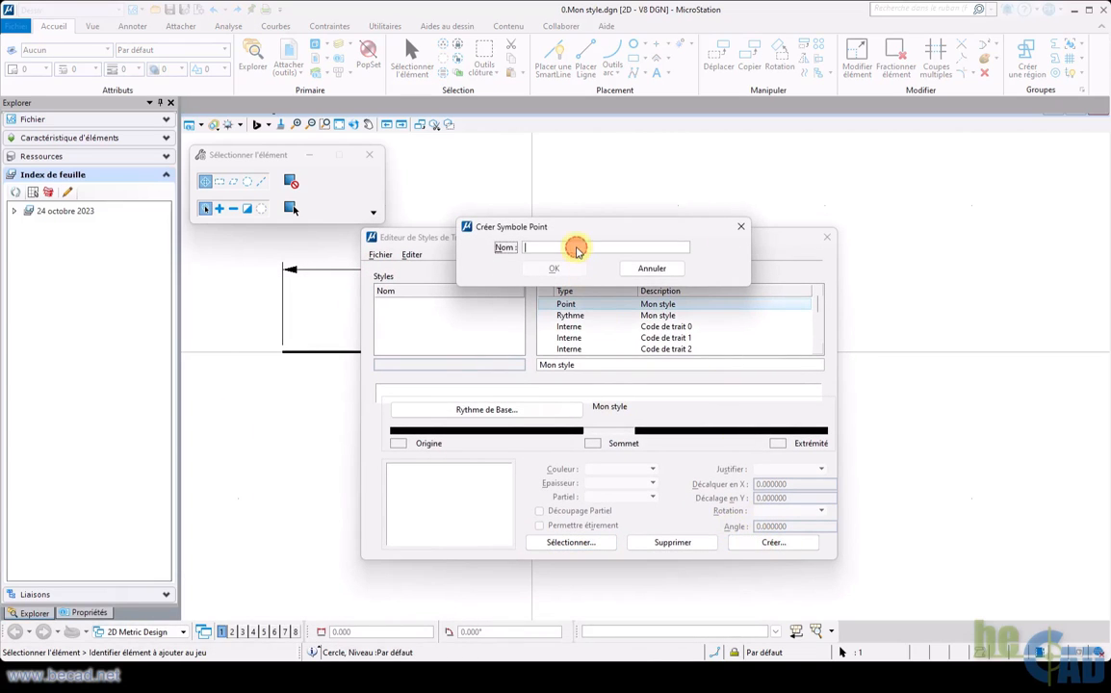
text(Cercle de 400m)
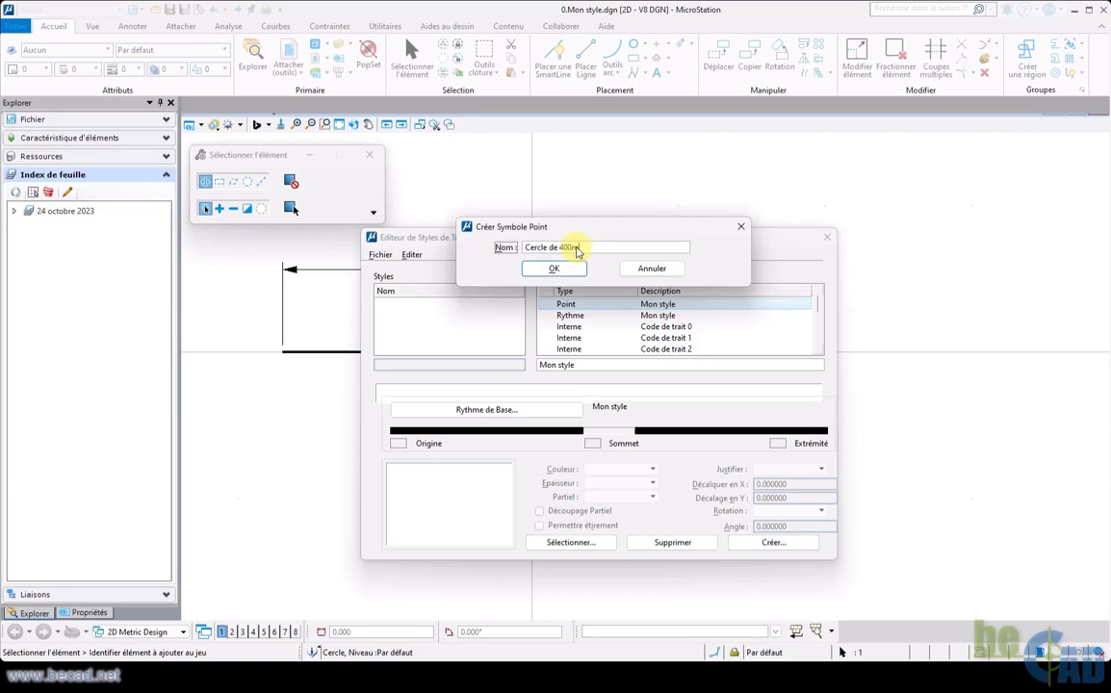
text(m)
click(554, 269)
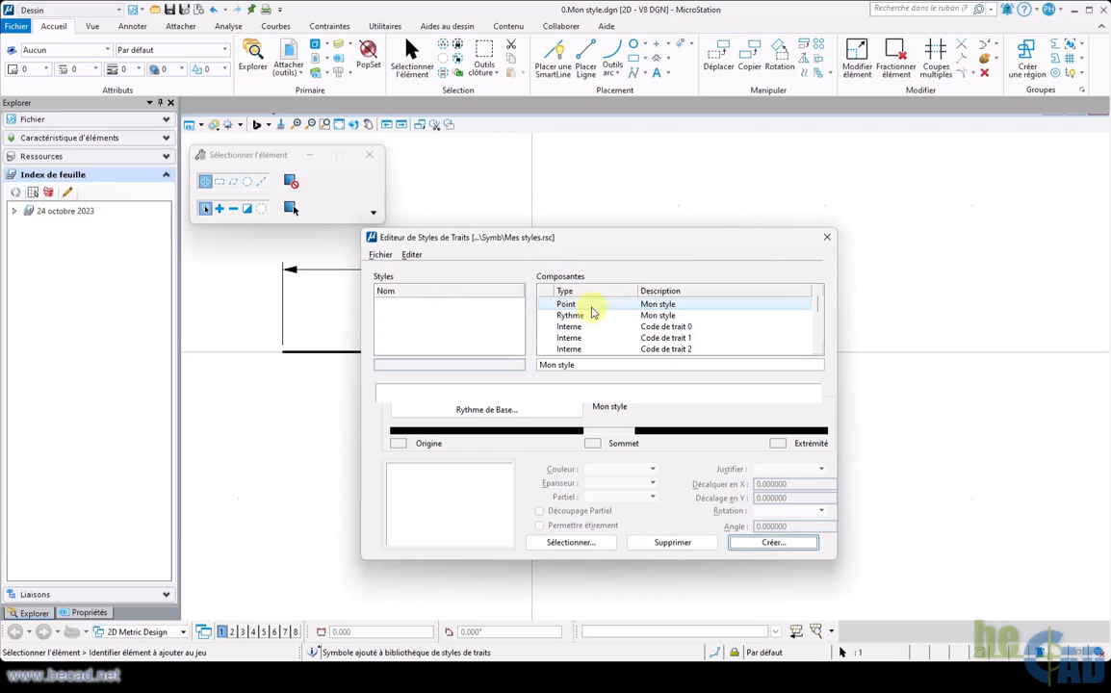
Assign the "Cercle de 400mm" symbol to the middle gap of the point component's base pattern.
click(612, 434)
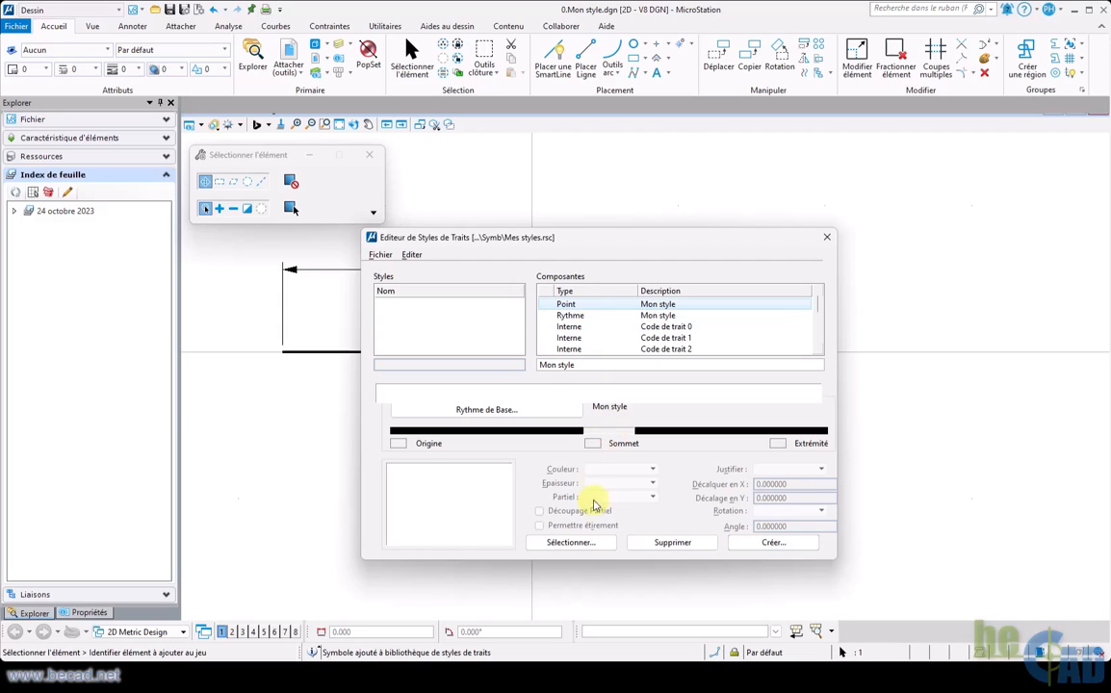
click(573, 541)
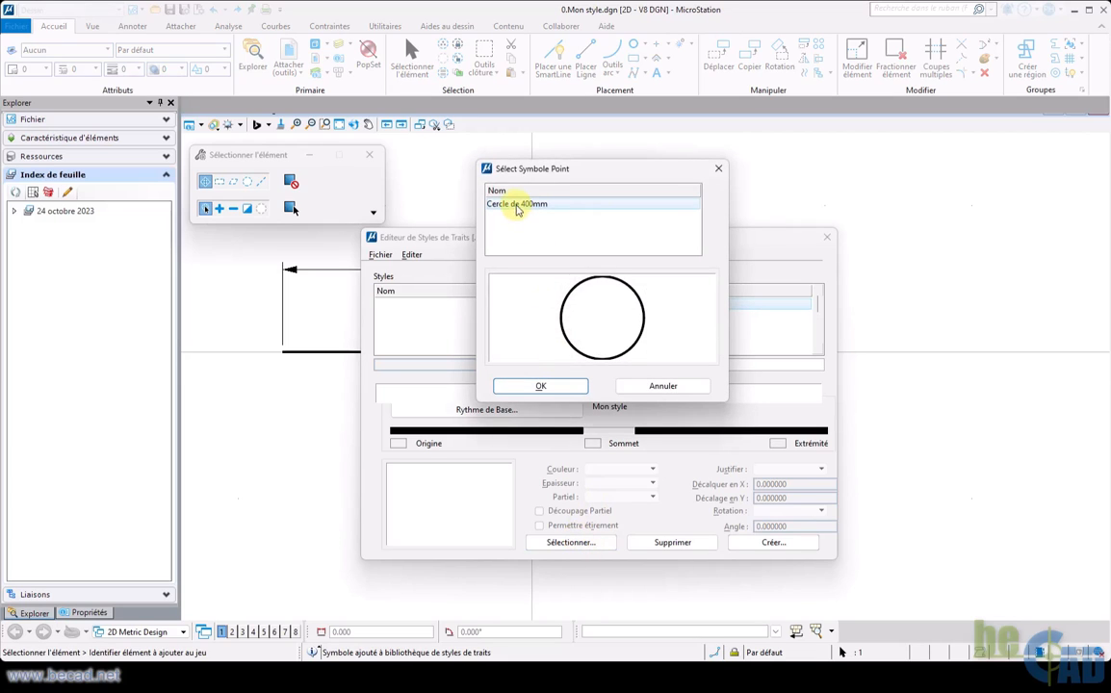
click(542, 386)
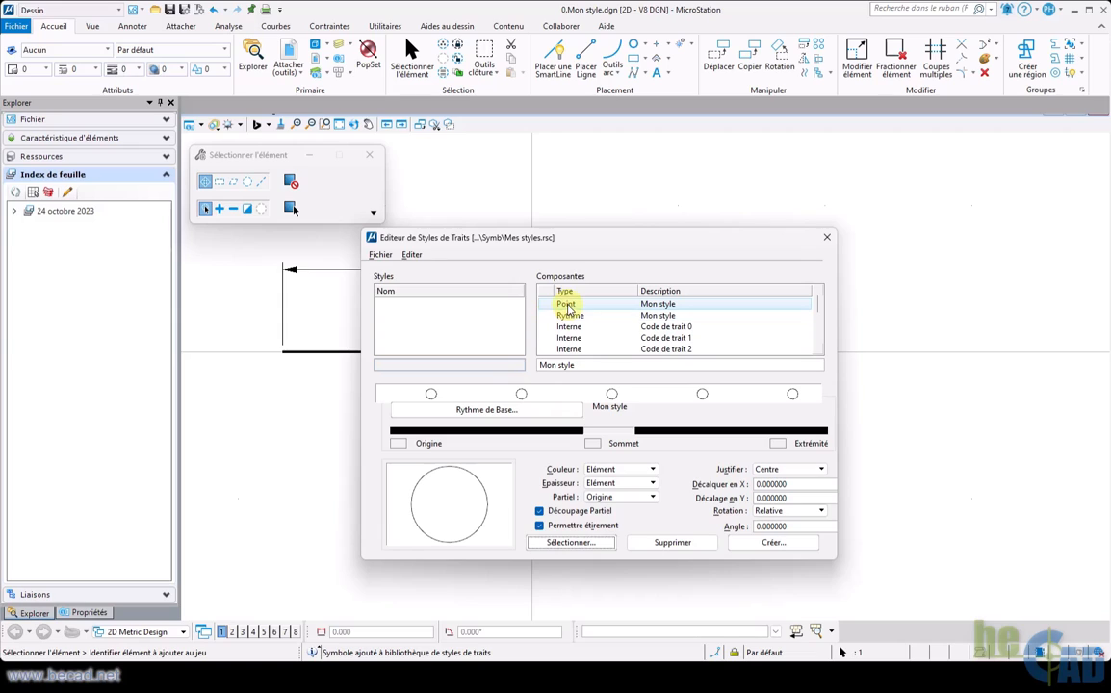
Create a compound component in the line style library and describe it as "Mon style".
click(569, 316)
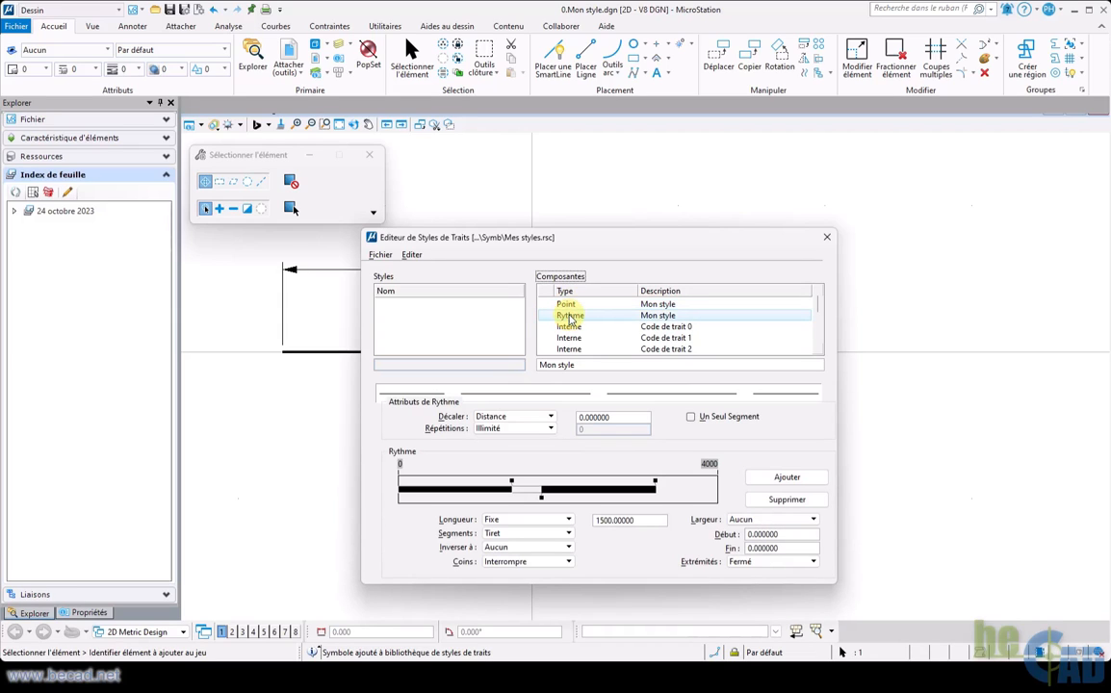
click(567, 306)
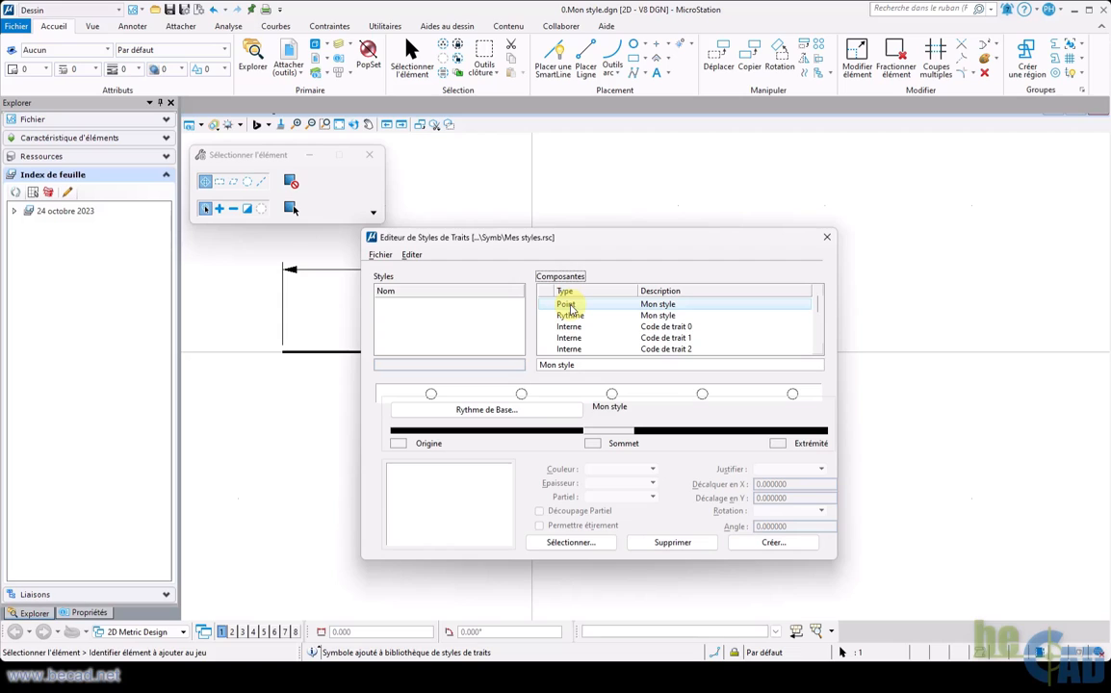
click(413, 256)
mouse_move(424, 268)
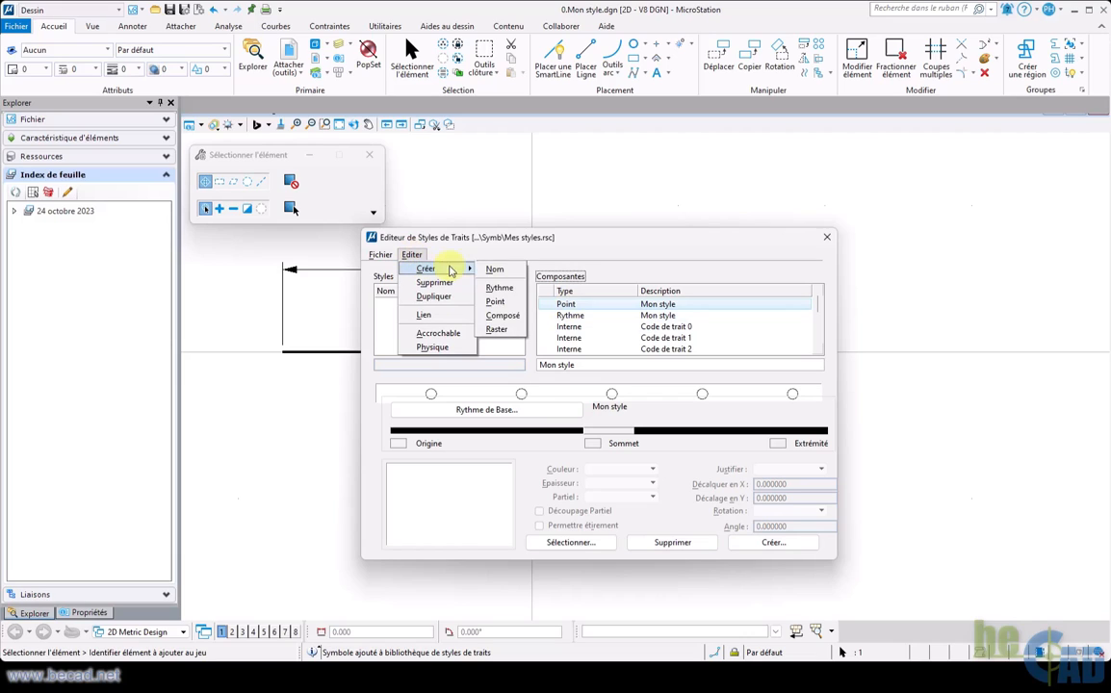
click(504, 318)
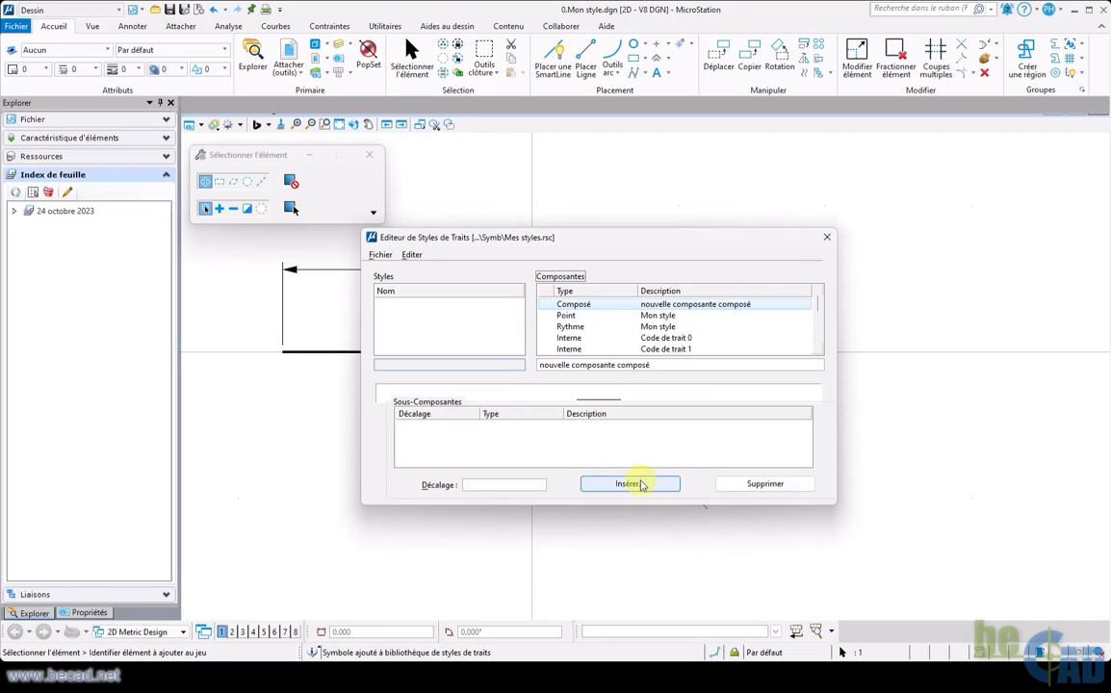
drag(657, 373, 508, 372)
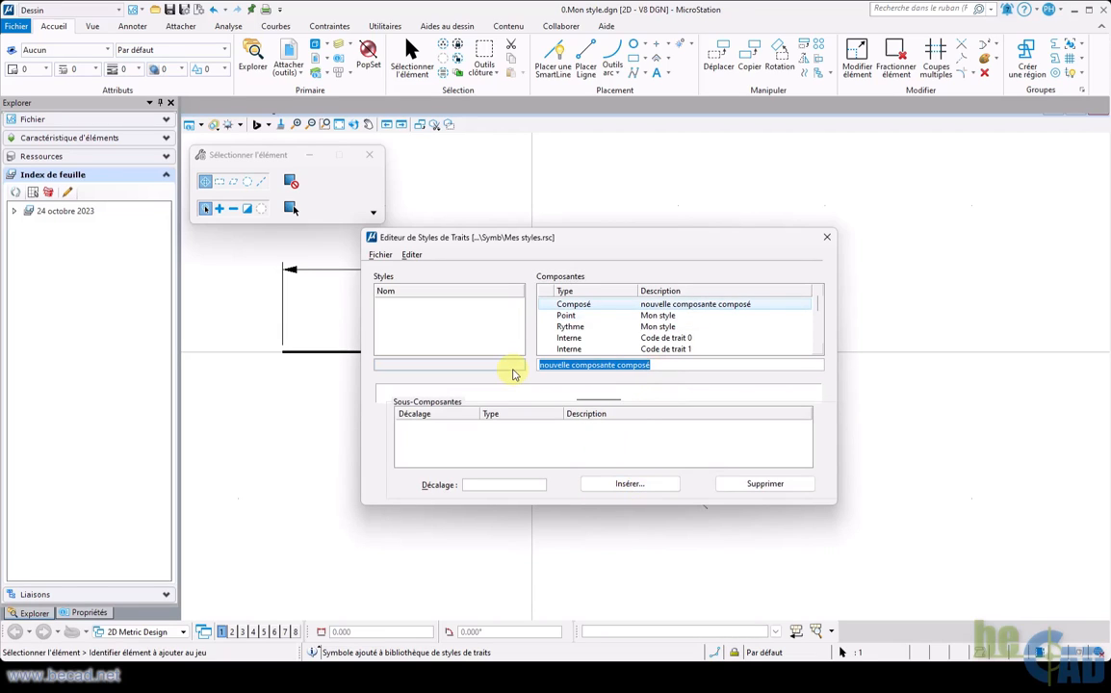
text(Mon)
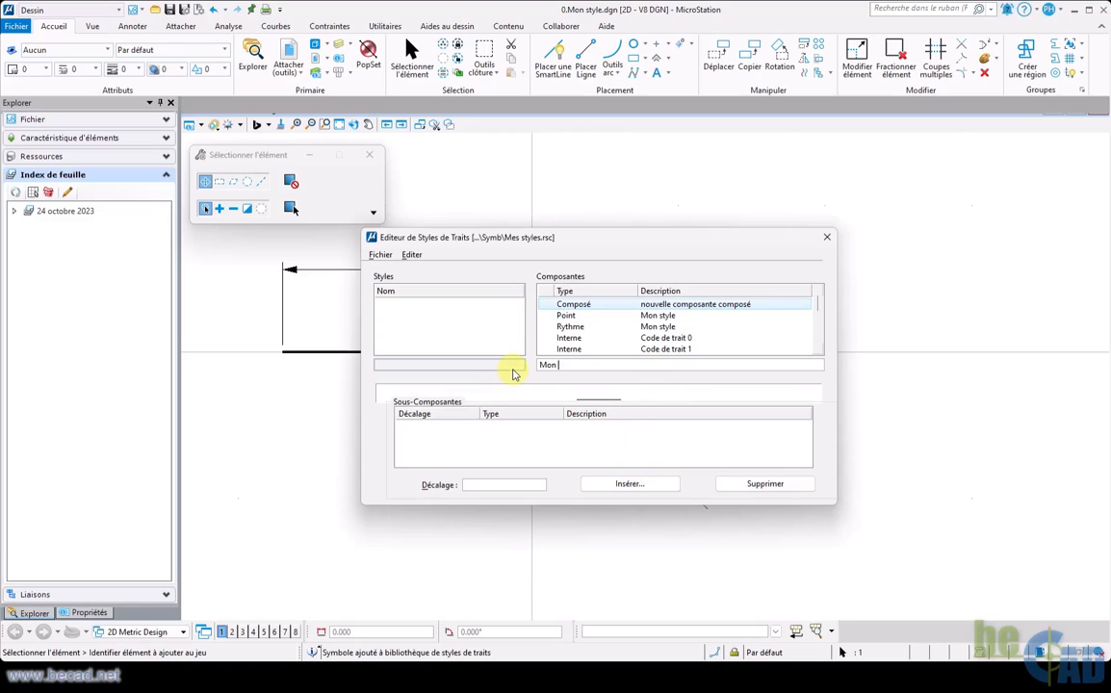
text( style)
key(Tab)
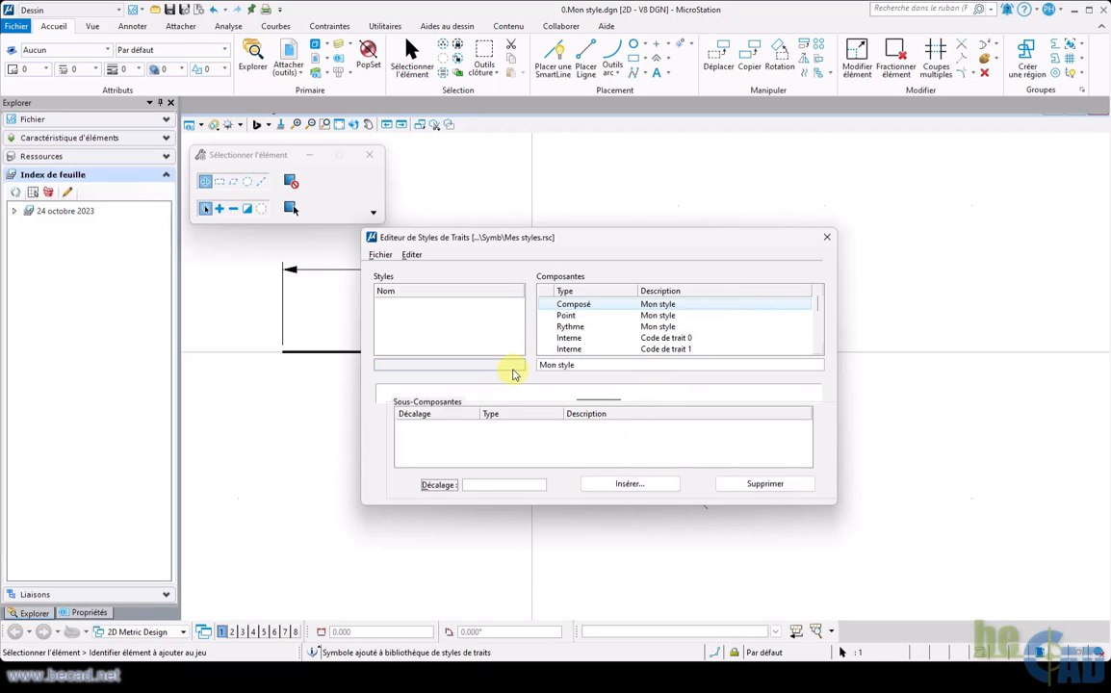
Insert the "Mon style" stroke pattern and the "Mon style" point component as sub-components of the compound component.
click(623, 485)
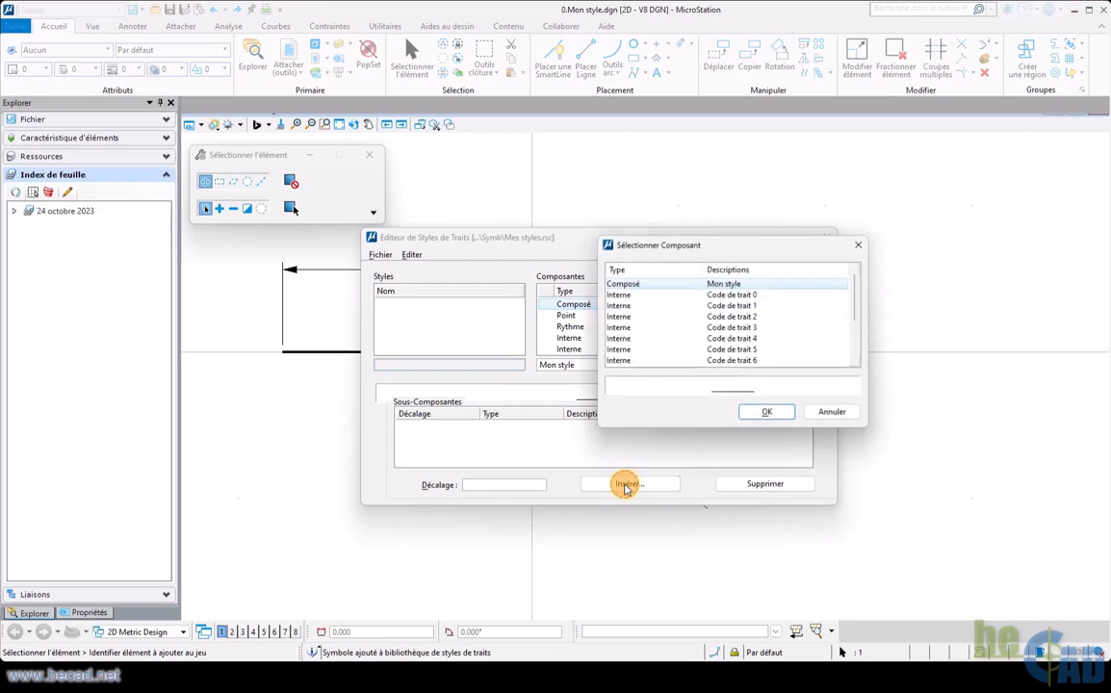
scroll(678, 354, down, 2)
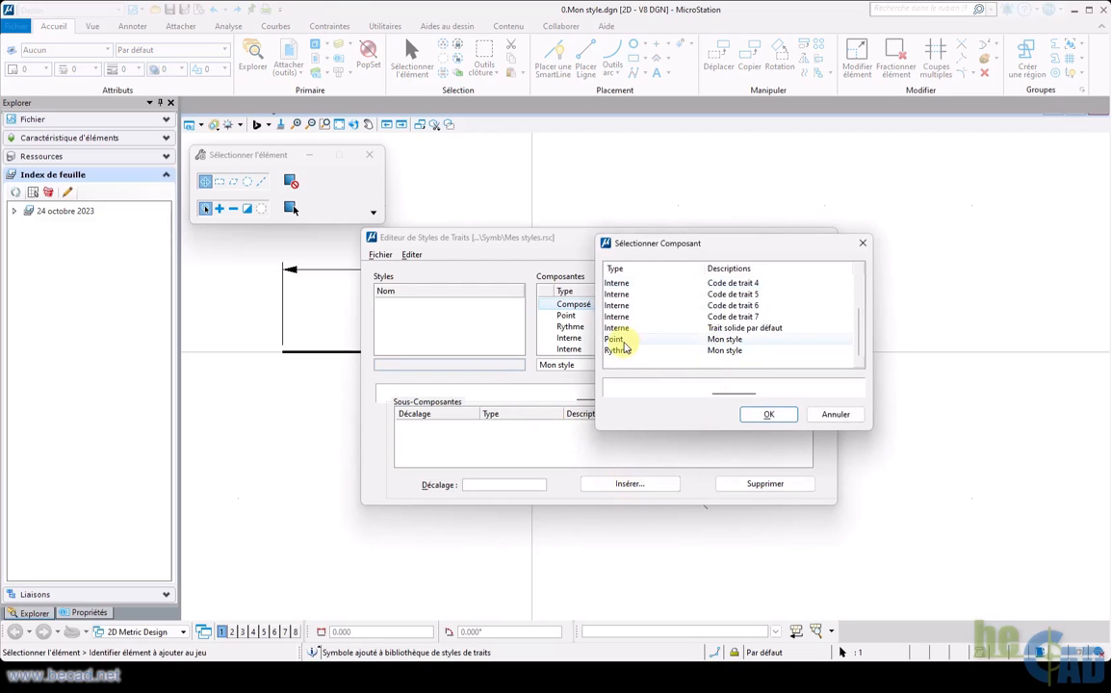
click(623, 349)
click(768, 413)
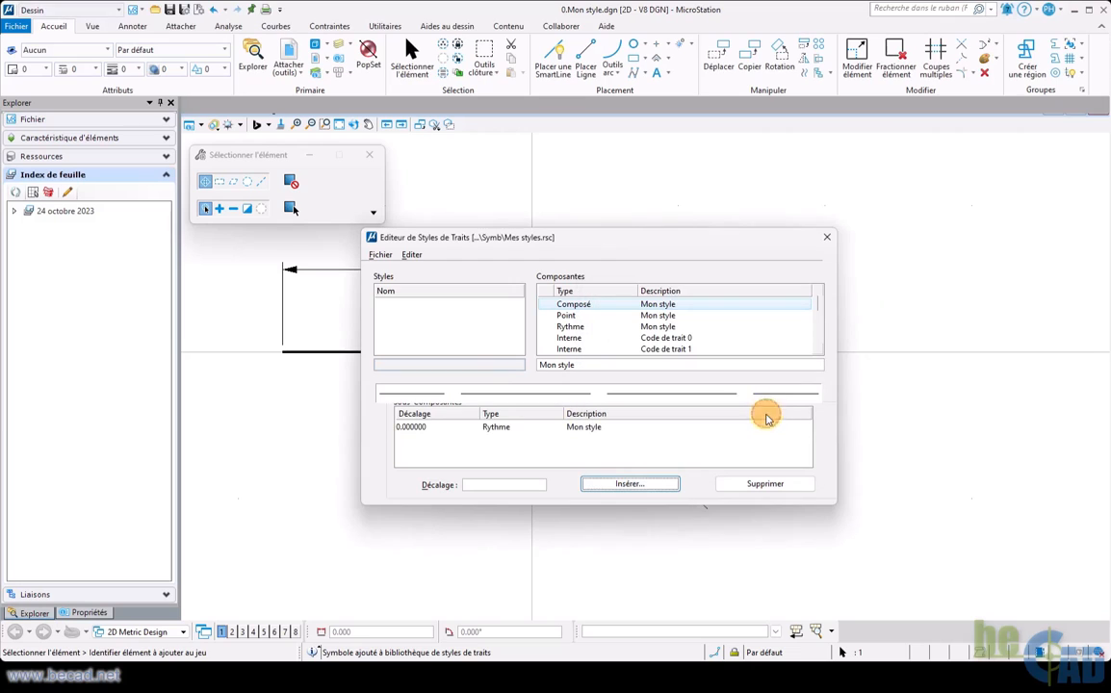
click(627, 484)
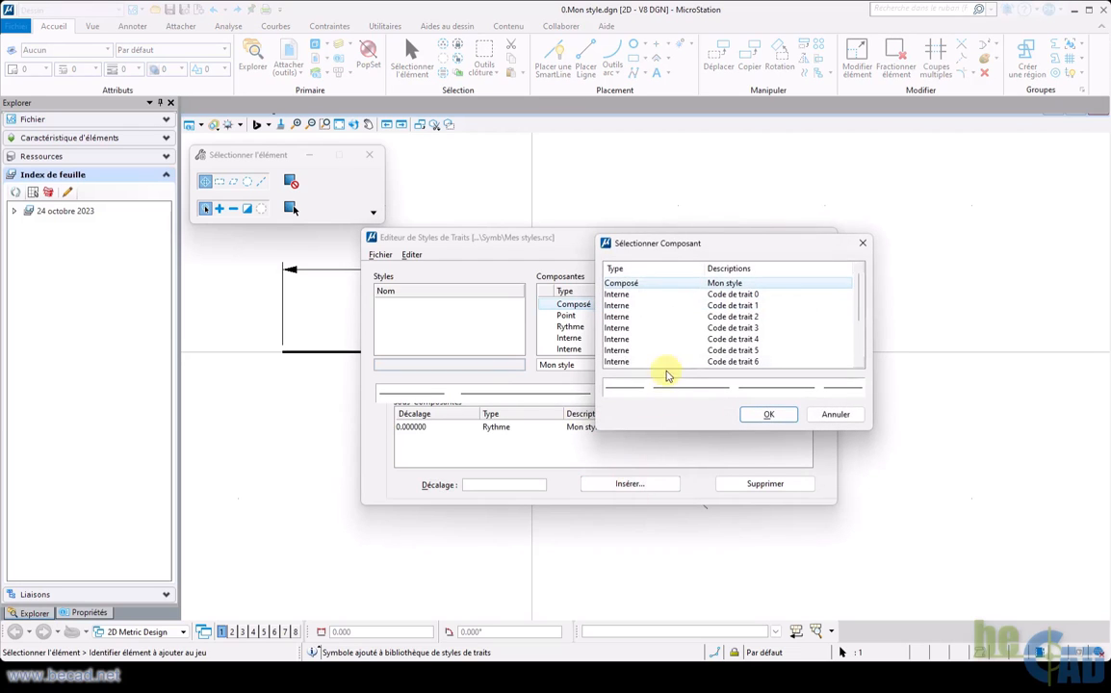
scroll(667, 370, down, 2)
click(616, 339)
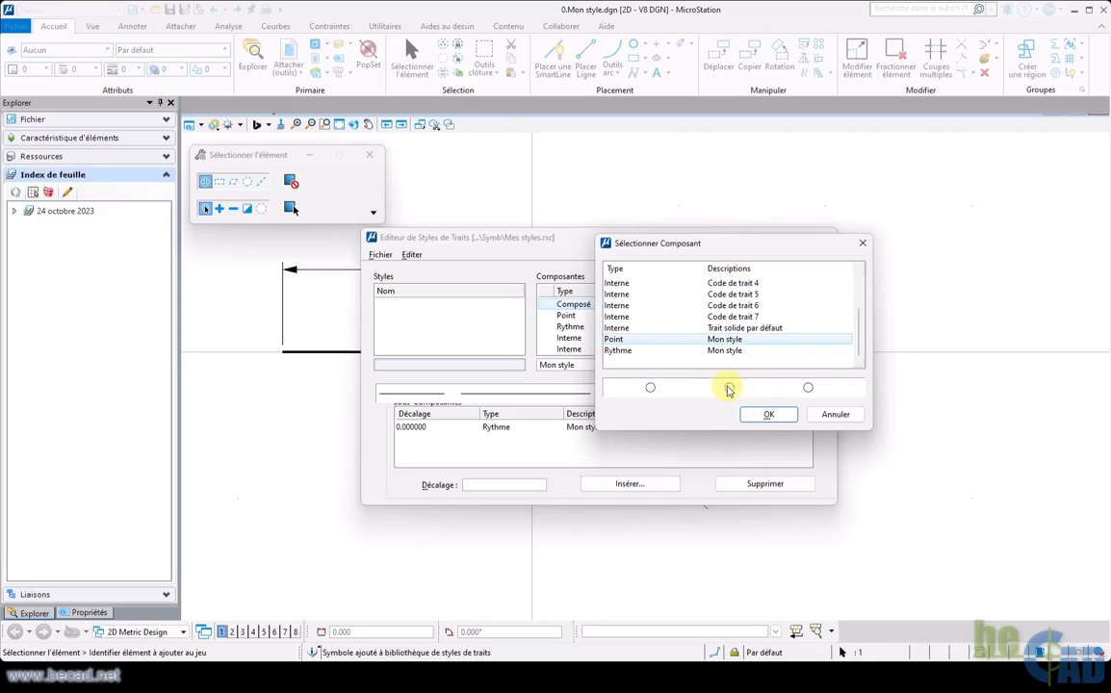
click(768, 414)
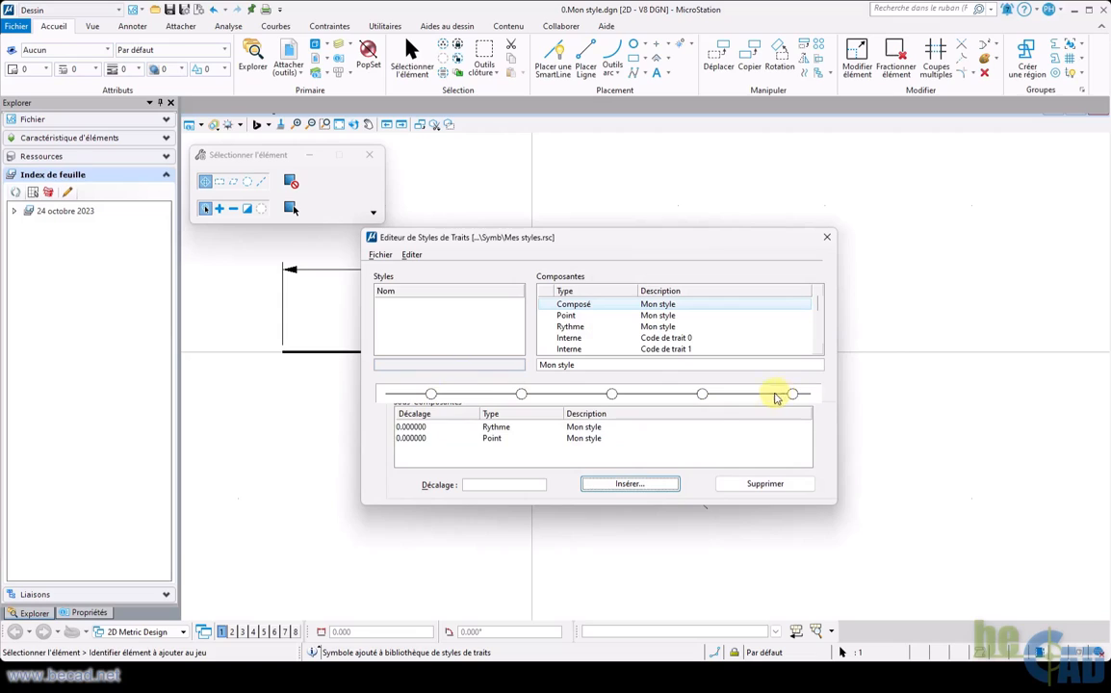
Set the offset of the stroke pattern sub-component to 200.
click(494, 430)
click(503, 485)
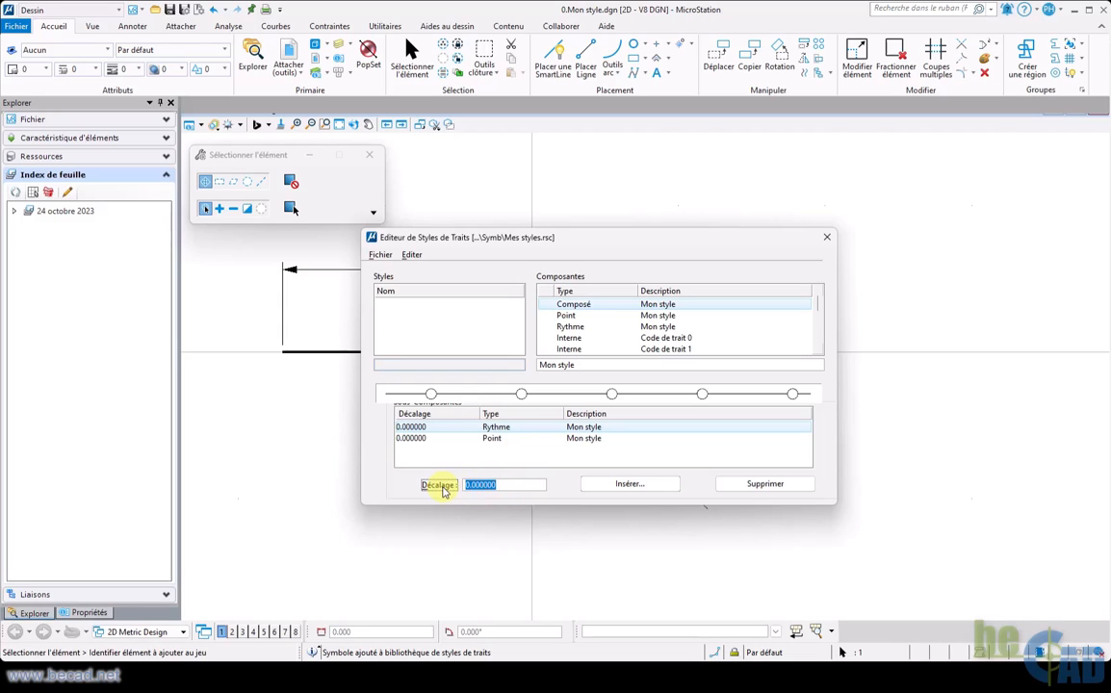
text(2)
click(443, 491)
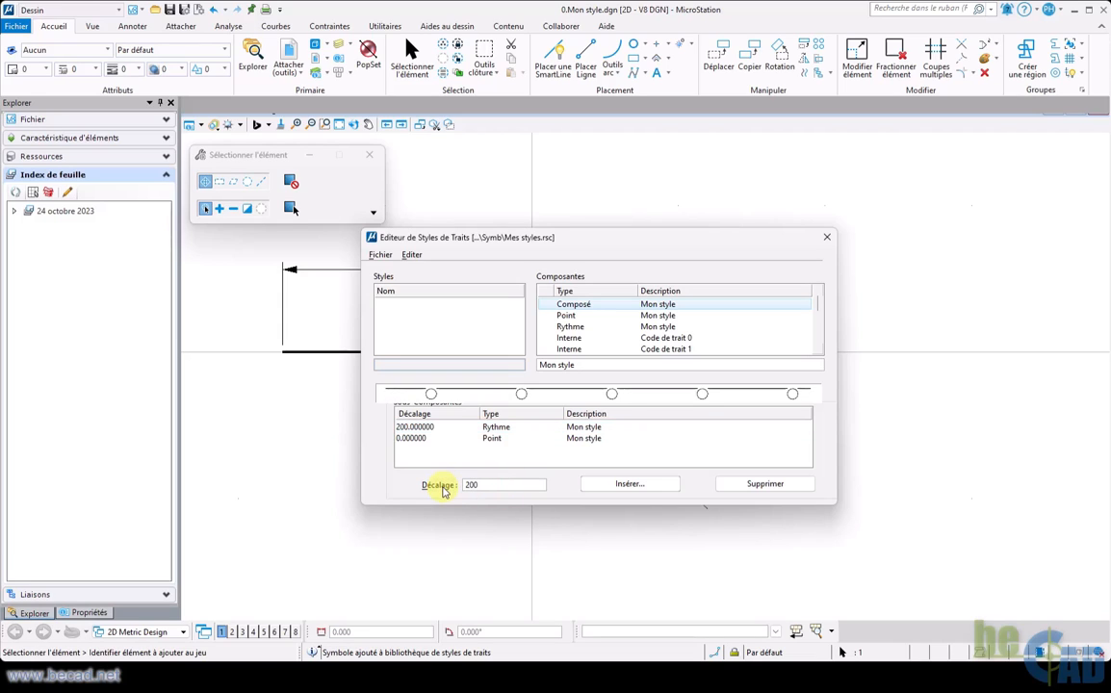
Reset the offset of the stroke pattern sub-component to 0.
click(492, 487)
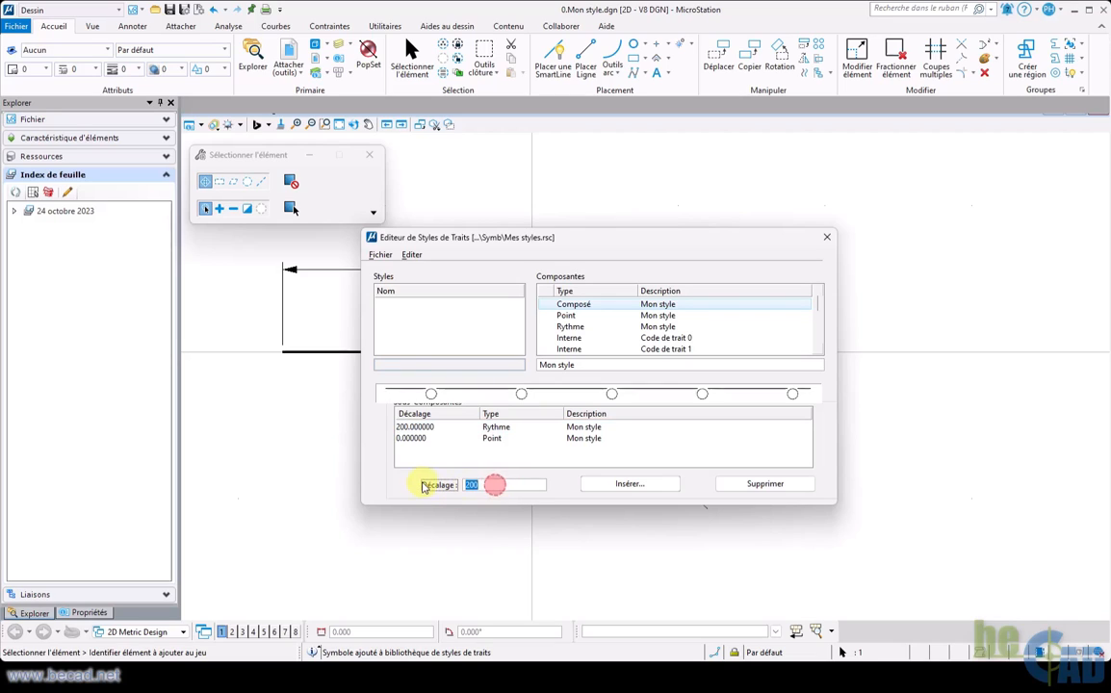
text(0)
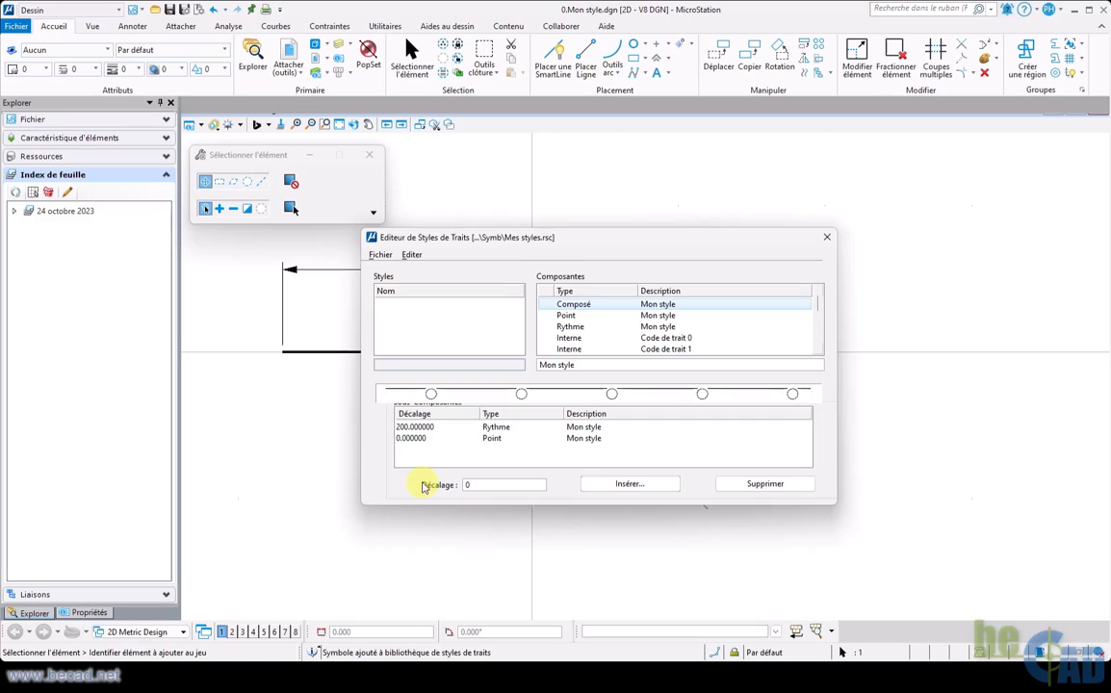
click(495, 429)
click(493, 484)
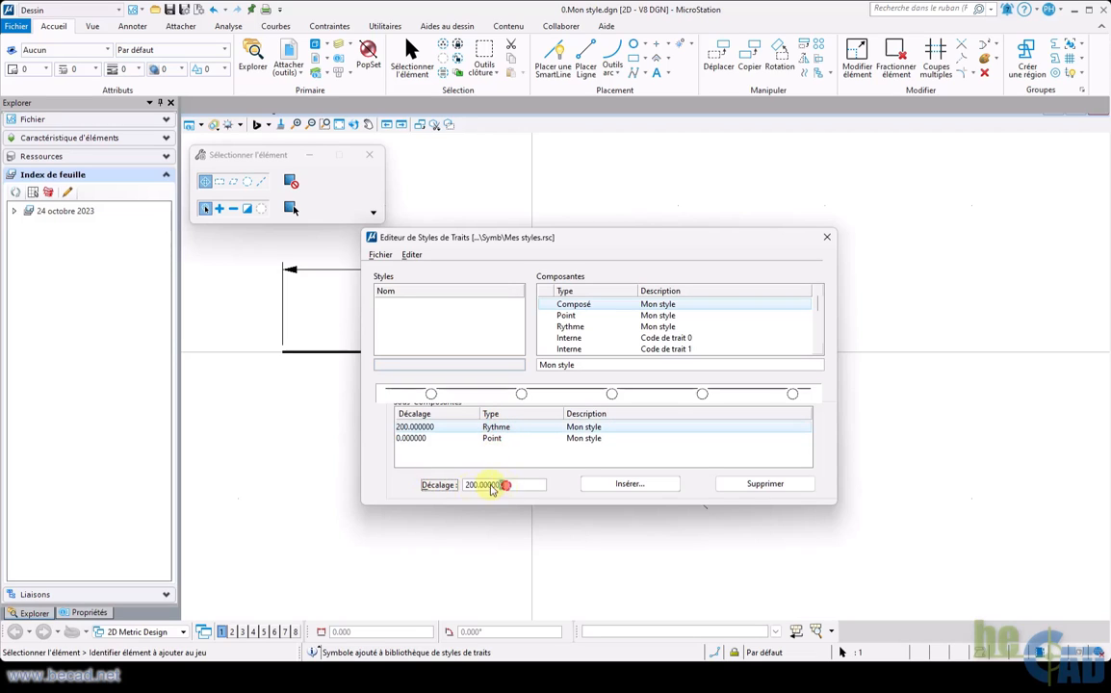
text(0)
click(433, 496)
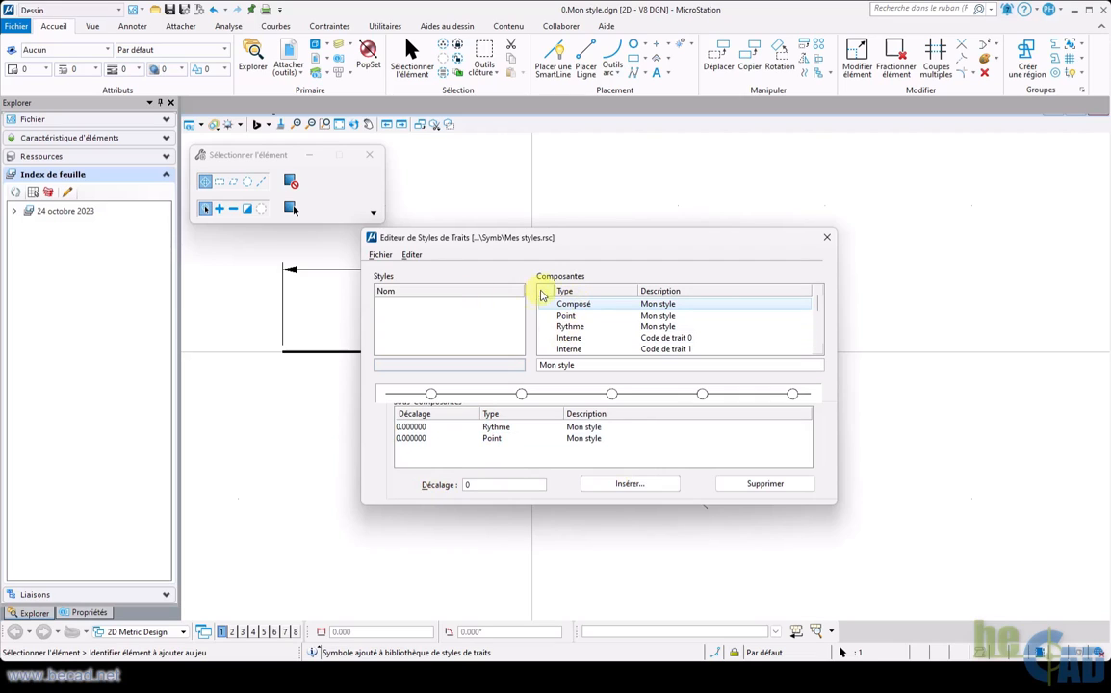
Create a style name linked to the compound component and rename it "Mon style".
click(421, 258)
mouse_move(433, 268)
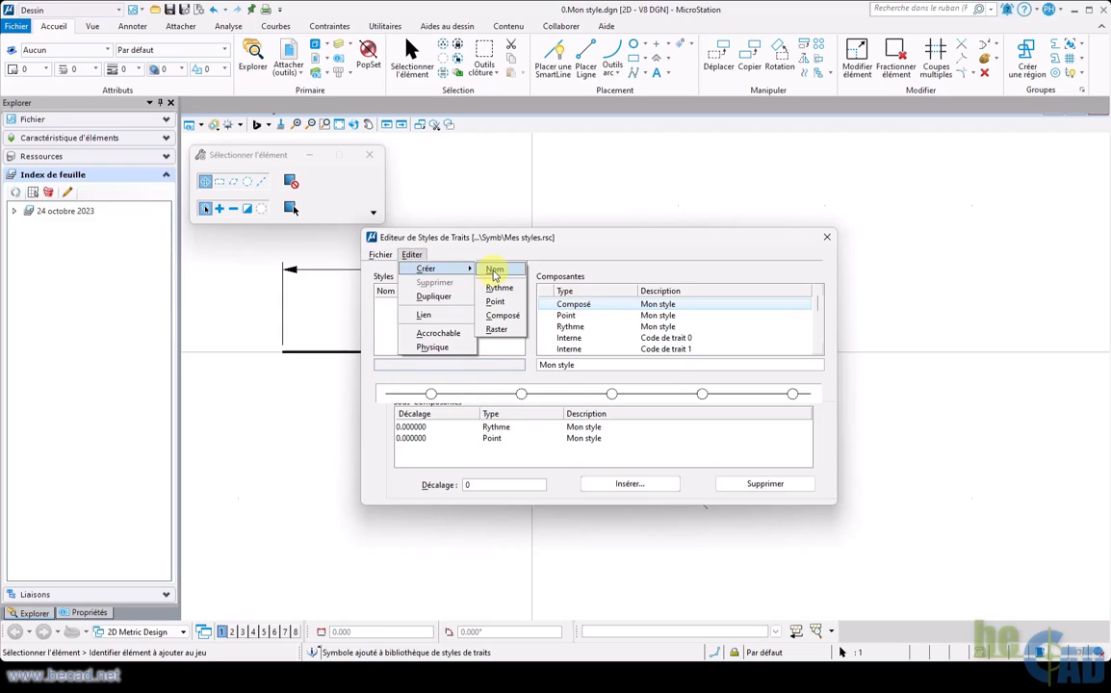
click(494, 270)
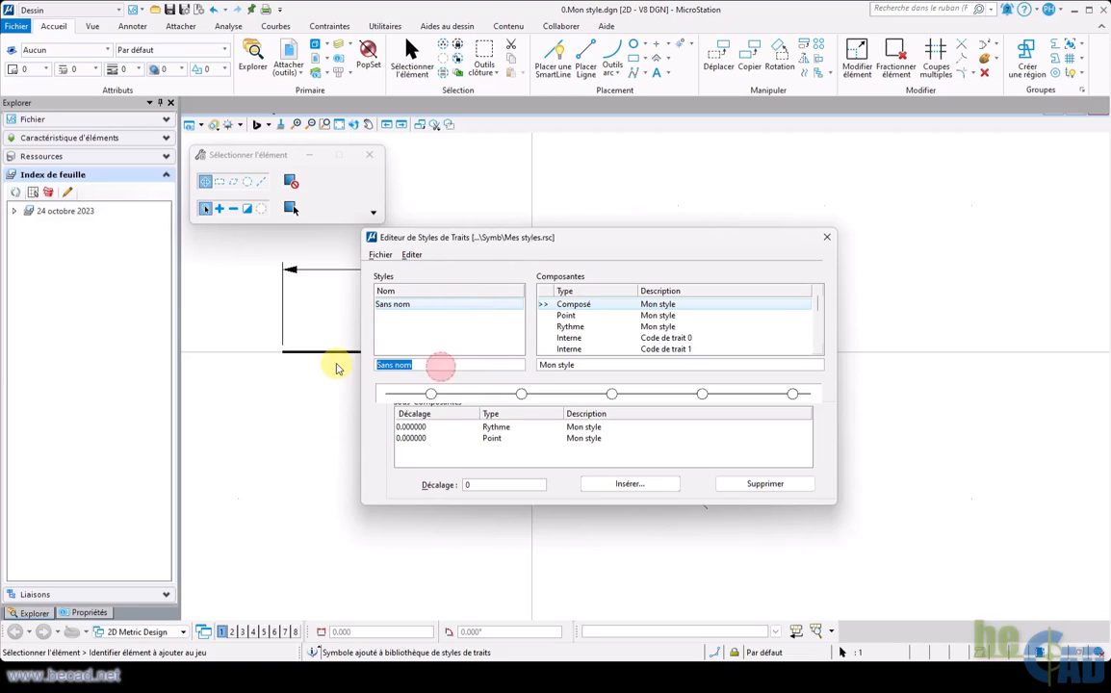
text(Mon style)
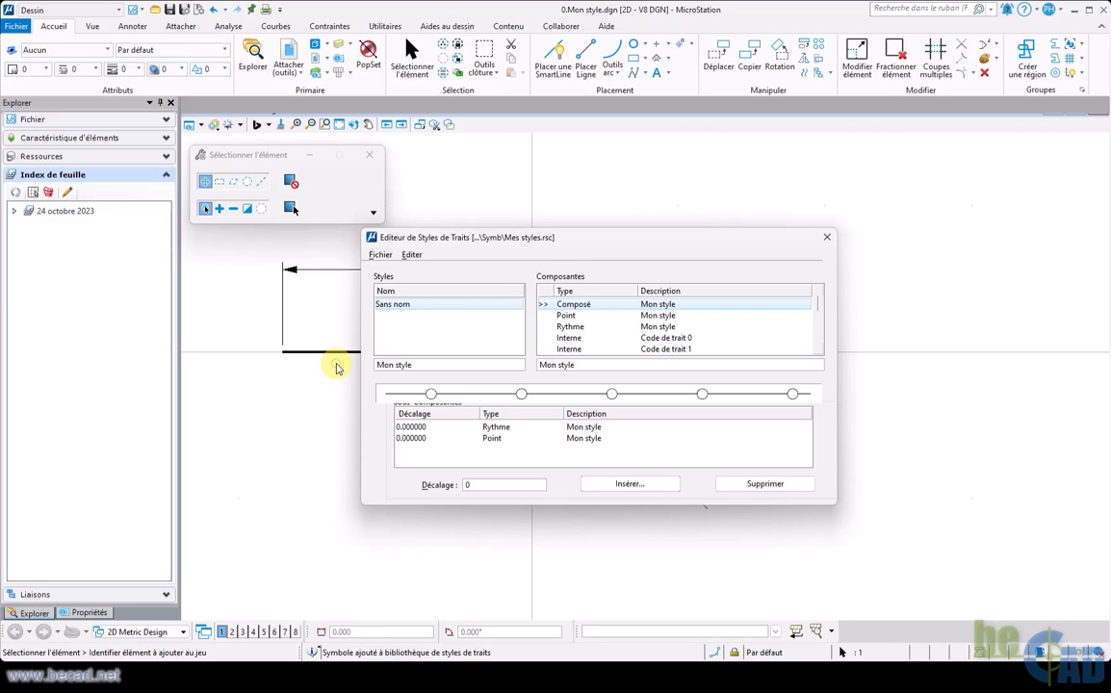
key(Tab)
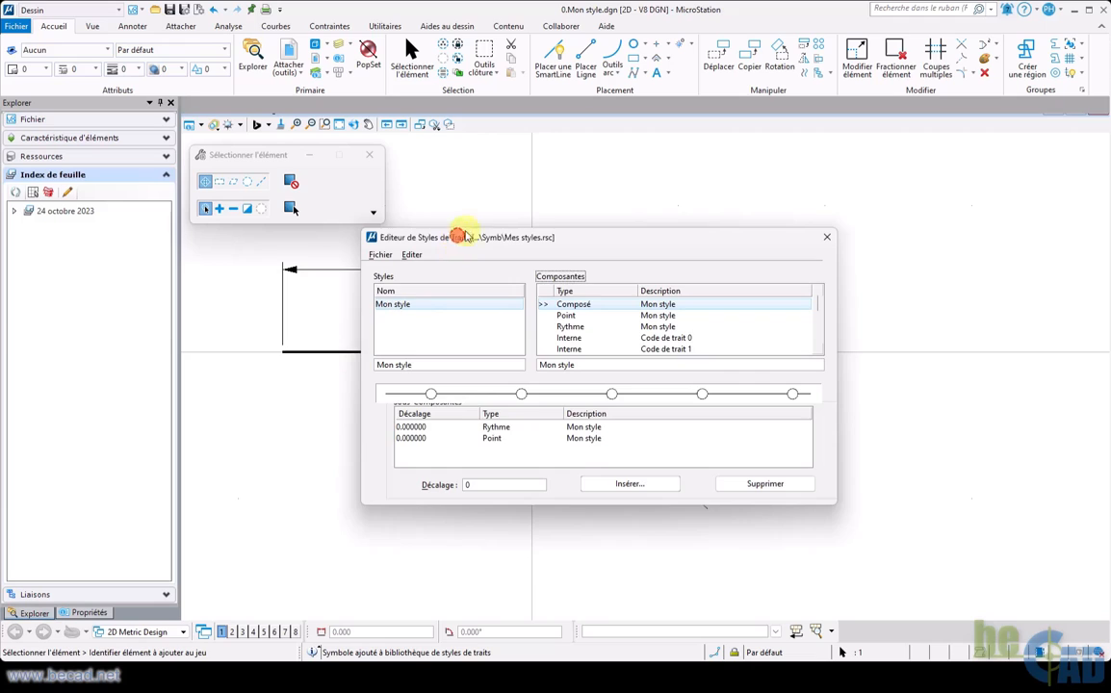
Save the line style library "Mes styles.rsc".
drag(457, 238, 587, 183)
click(508, 198)
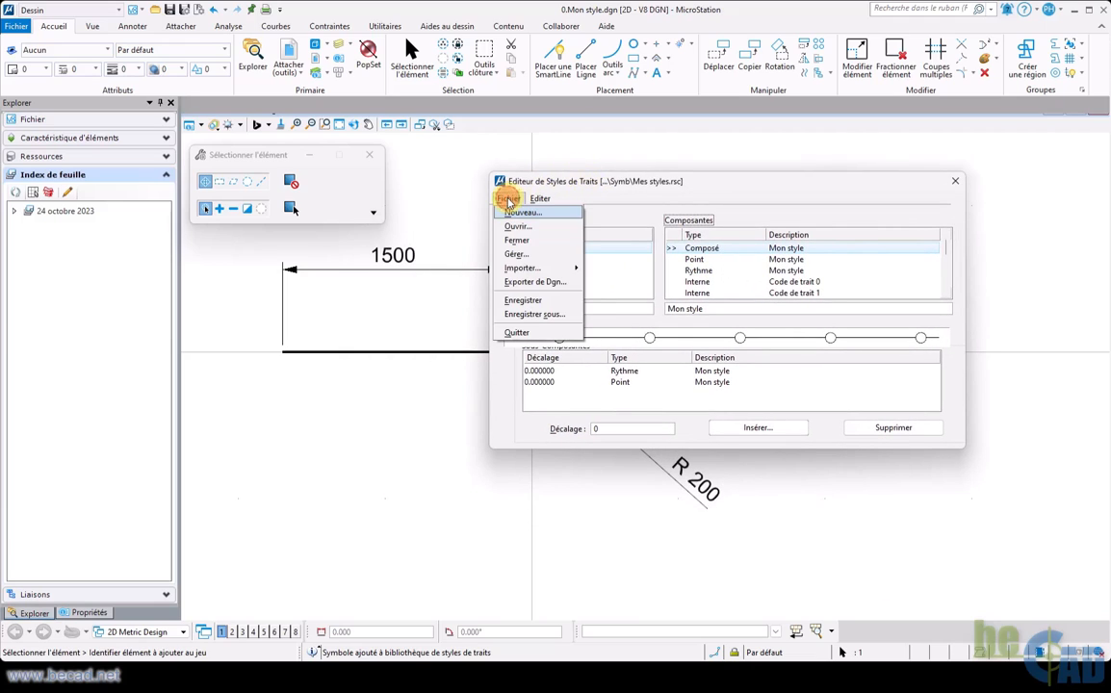
click(528, 301)
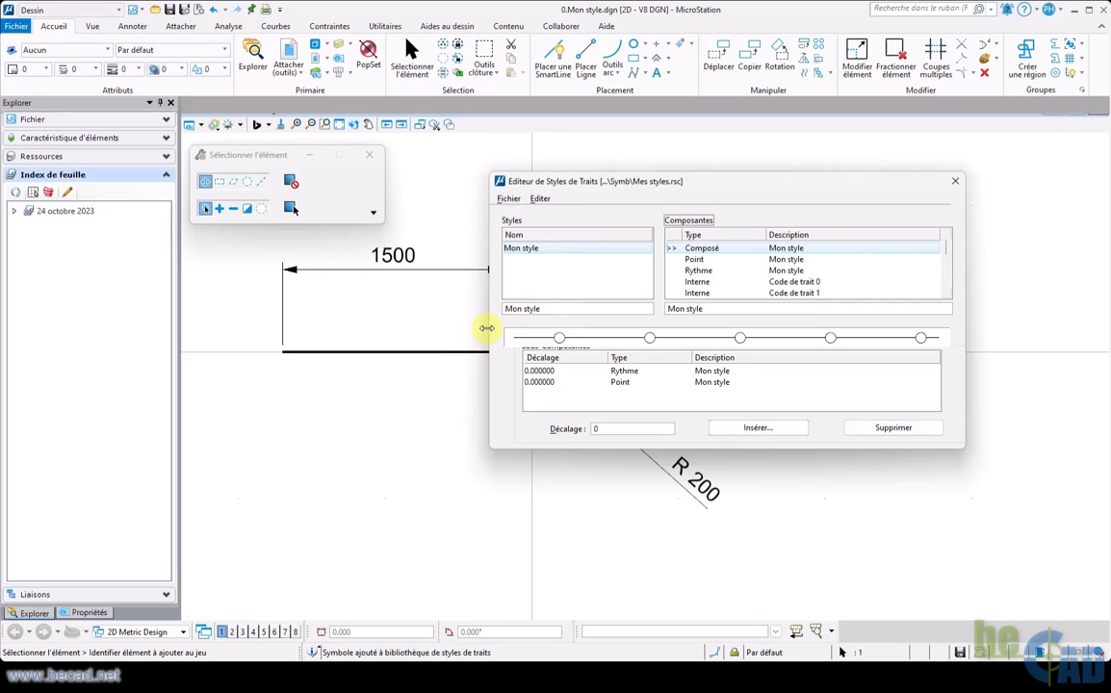
Clear the drawing area around the model and make the custom style "Mon style" the active line style.
mouse_move(496, 181)
mouse_down()
mouse_move(706, 224)
mouse_move(906, 230)
mouse_up()
scroll(458, 267, down, 6)
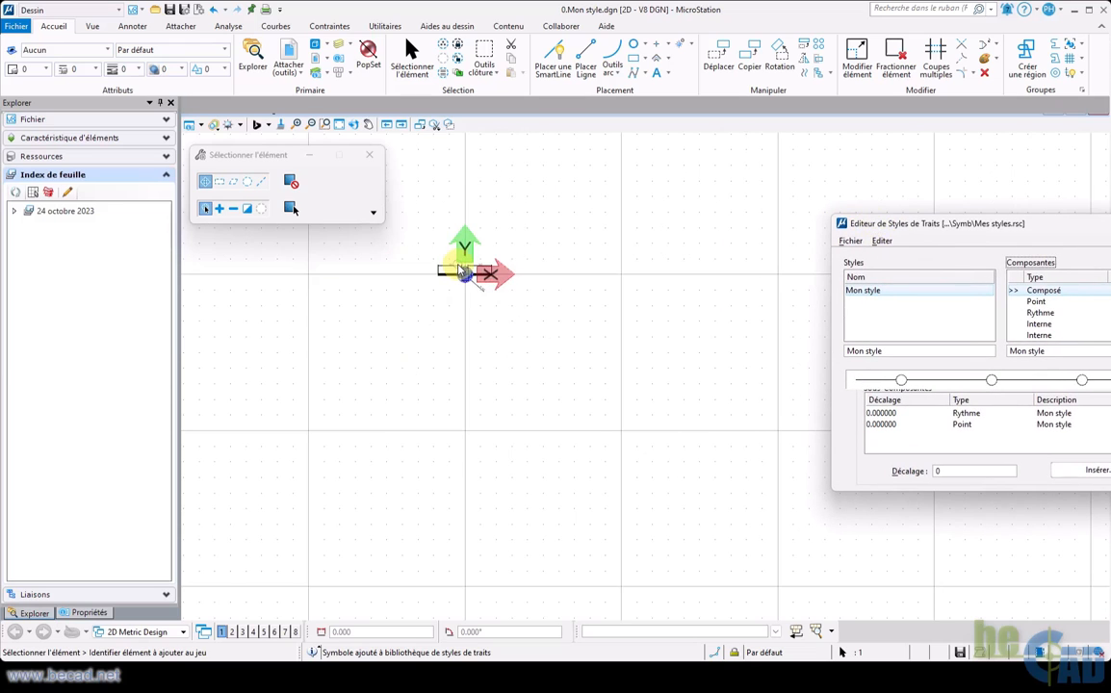
scroll(448, 289, up, 5)
click(218, 181)
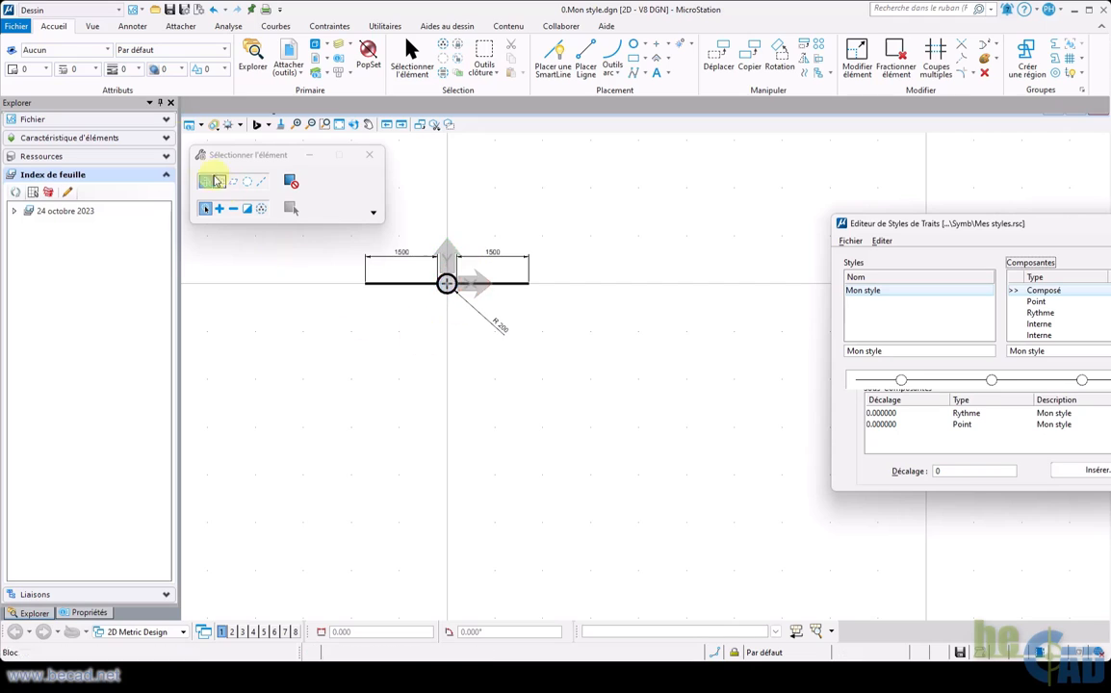
click(96, 70)
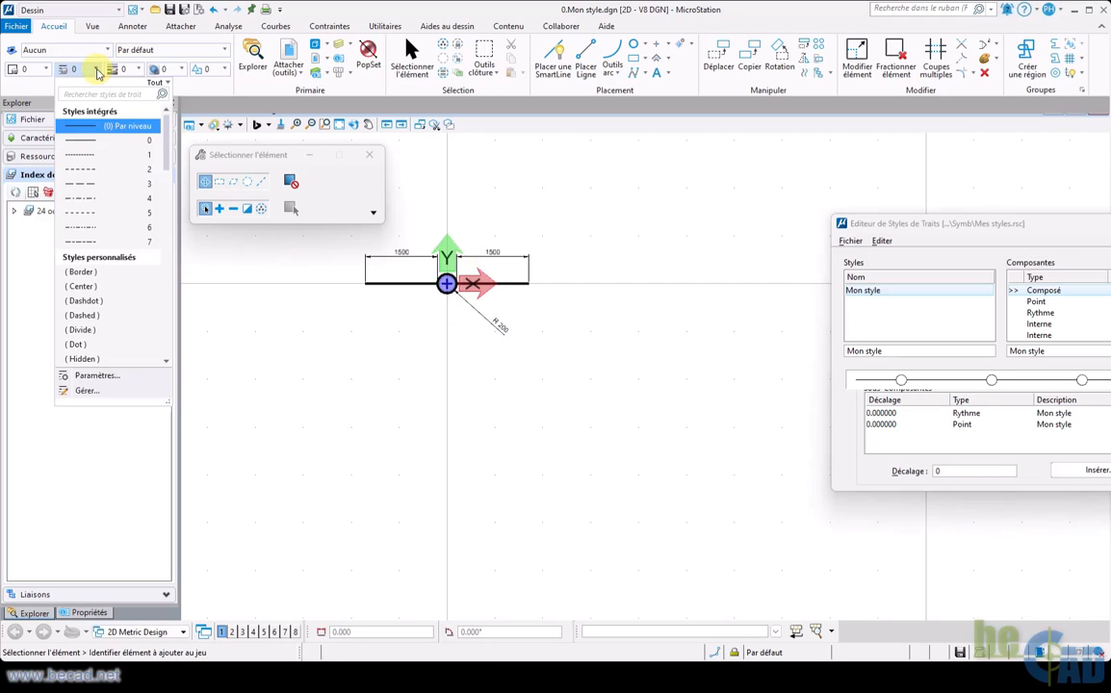
scroll(82, 216, down, 5)
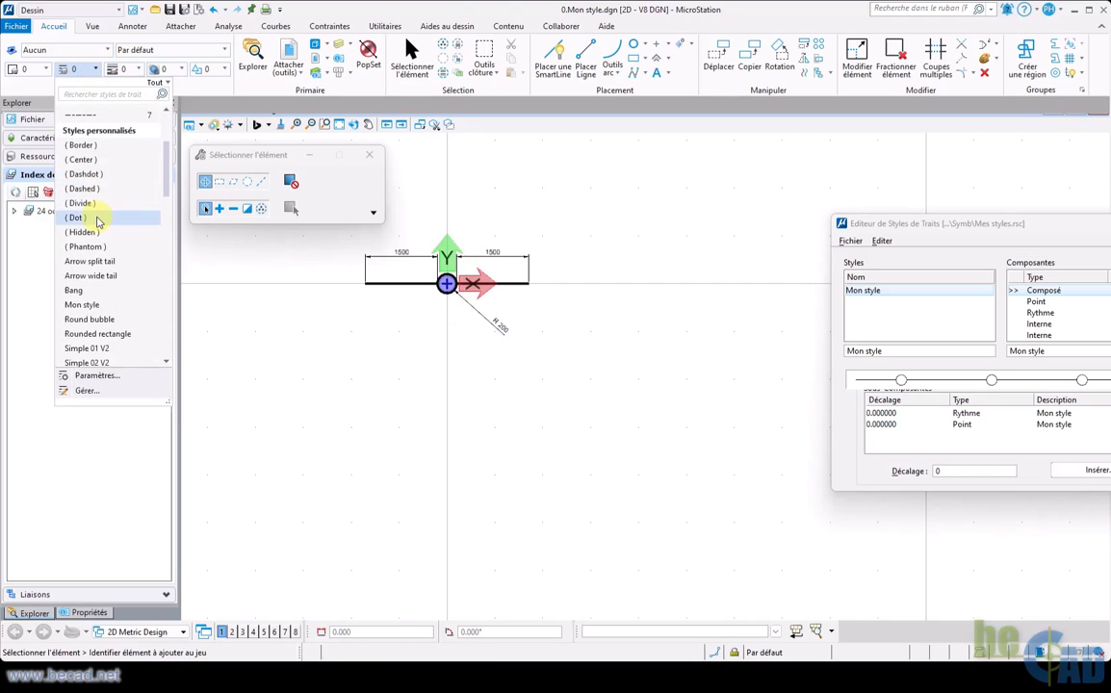
scroll(97, 220, down, 1)
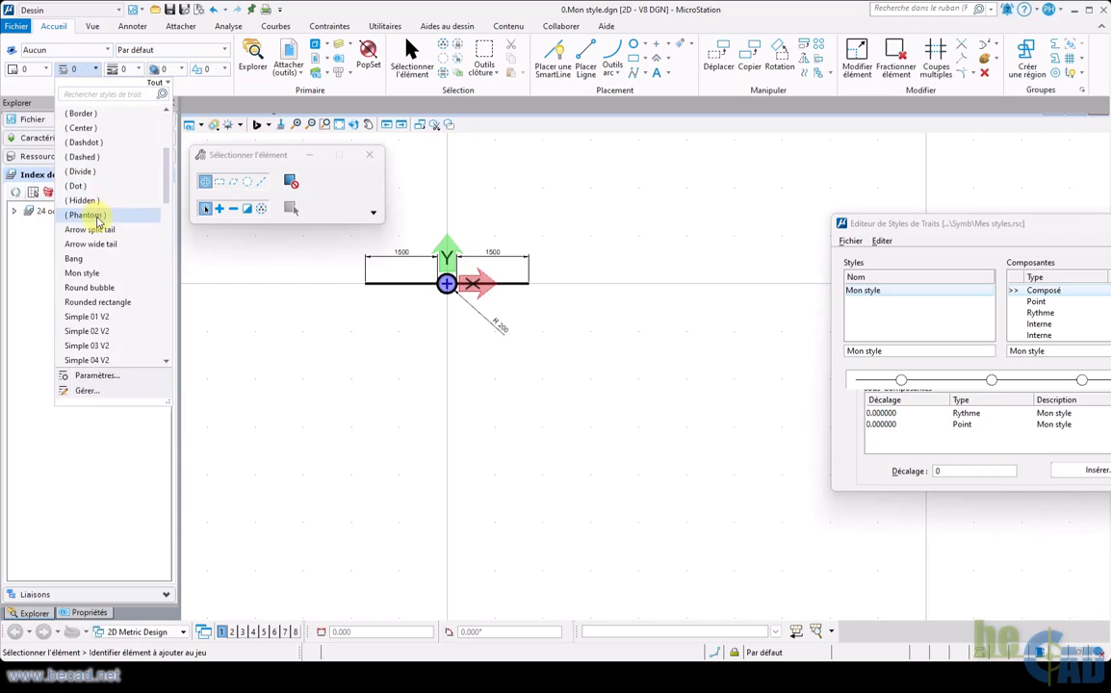
click(98, 275)
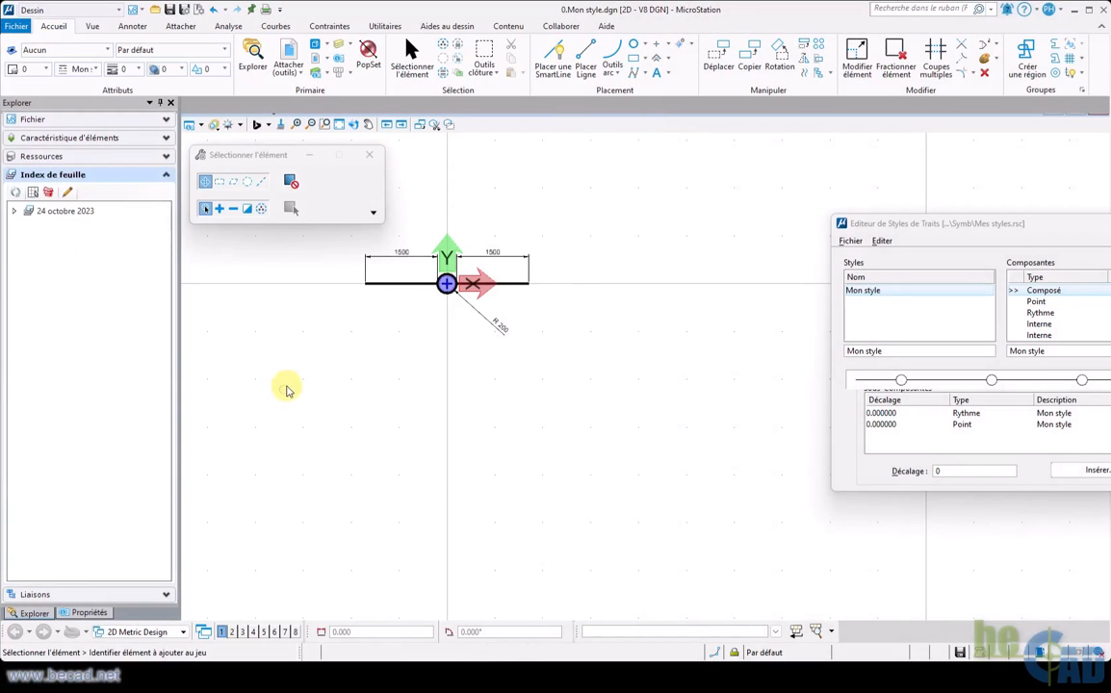
Draw a four-segment zigzag SmartLine in "Mon style", starting below the dimensioned model and finishing at its far upper end.
click(555, 58)
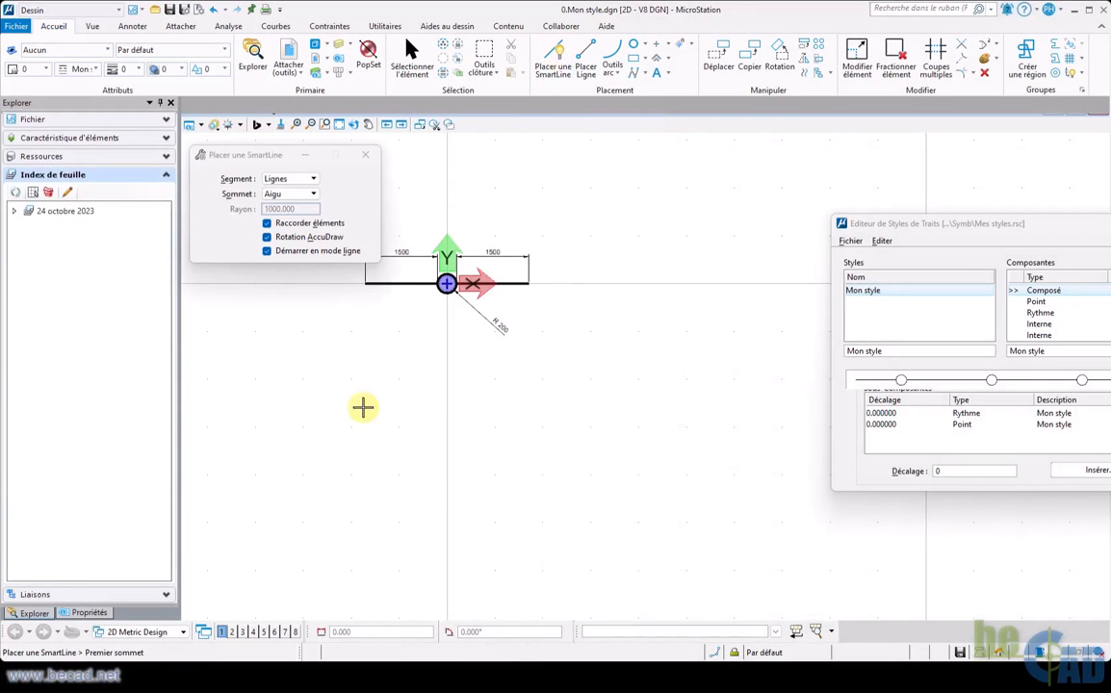
click(278, 389)
click(600, 481)
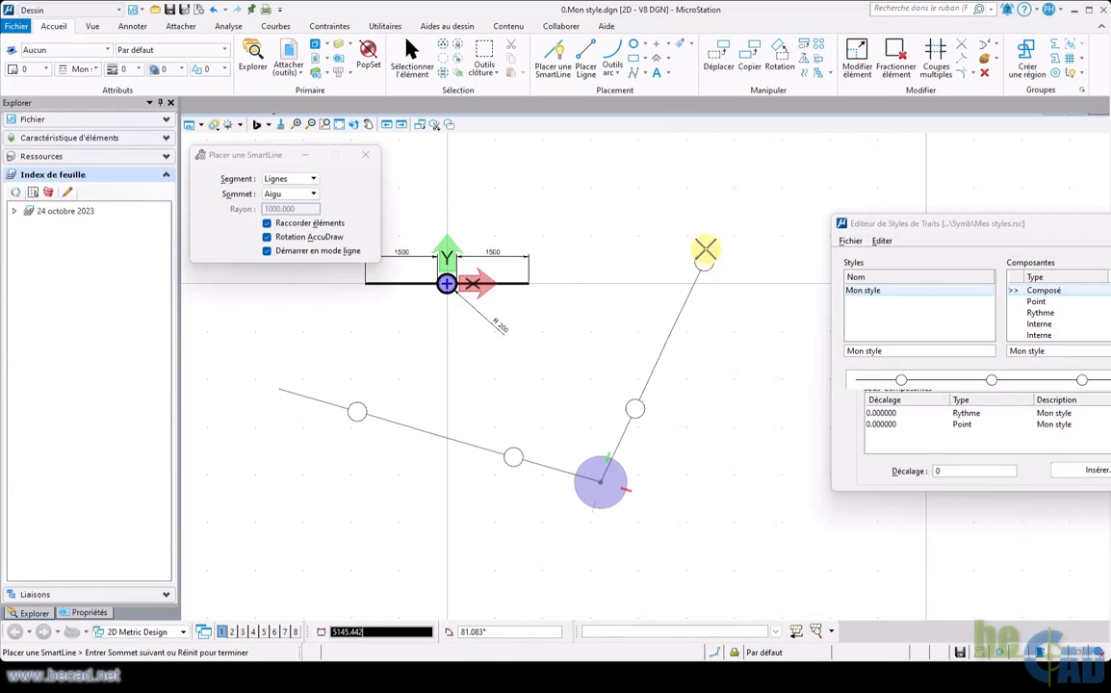
click(707, 248)
click(845, 542)
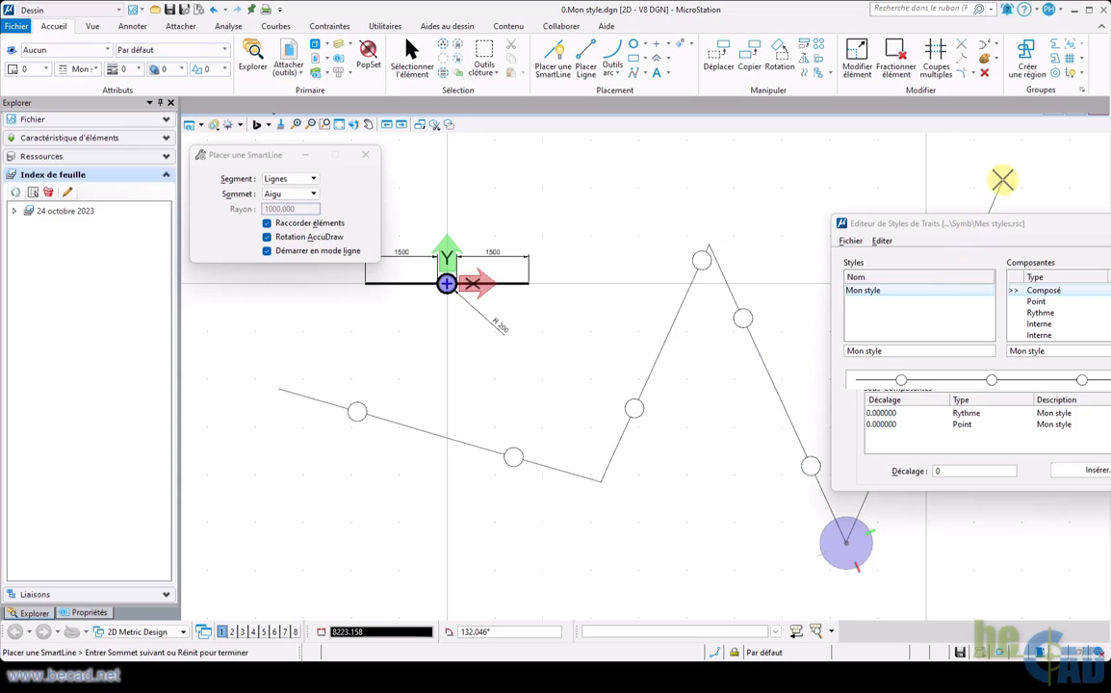
click(1002, 178)
drag(960, 225, 670, 324)
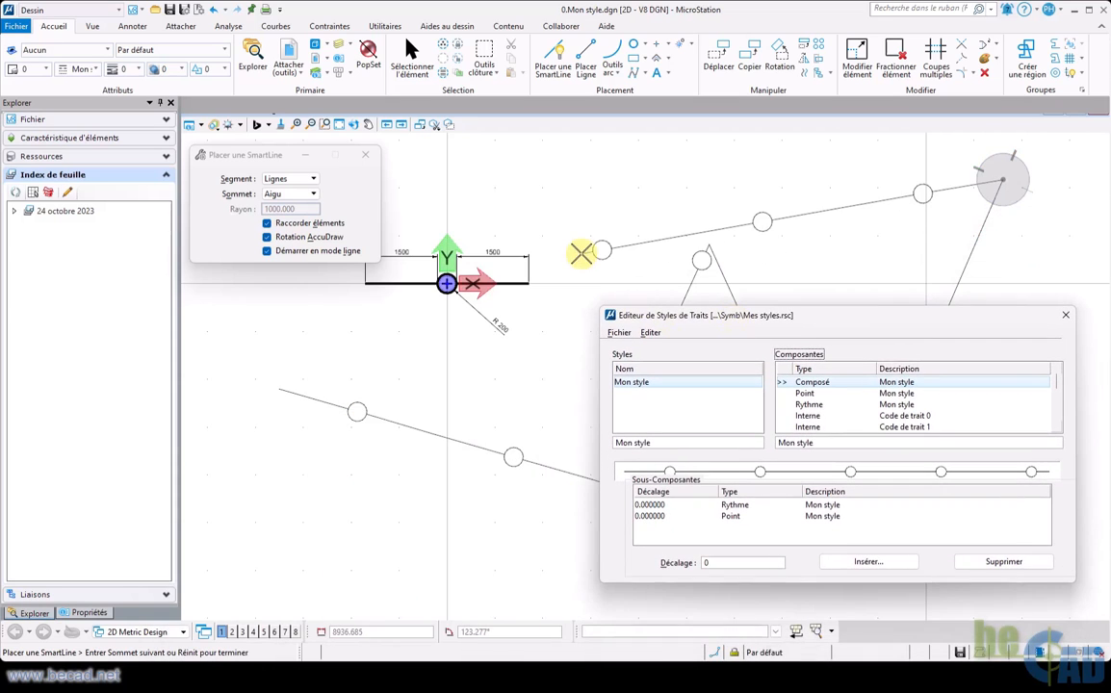
right_click(592, 224)
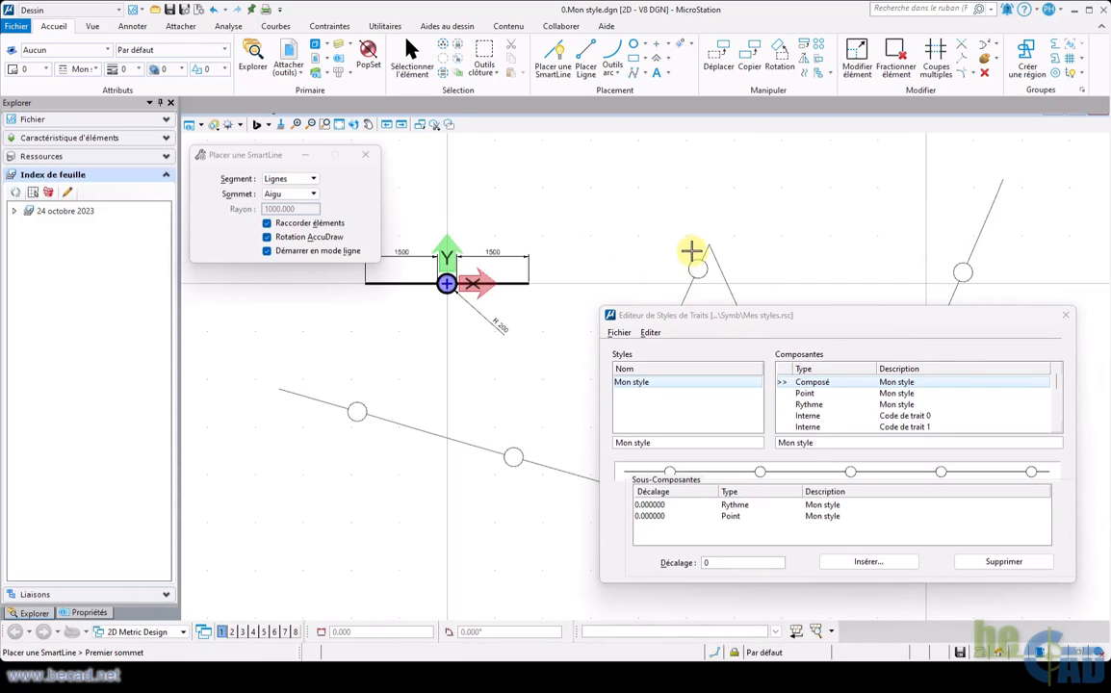
Assign the "Cercle de 400mm" symbol to the origin (Origine) of the point component "Mon style".
drag(747, 322, 380, 507)
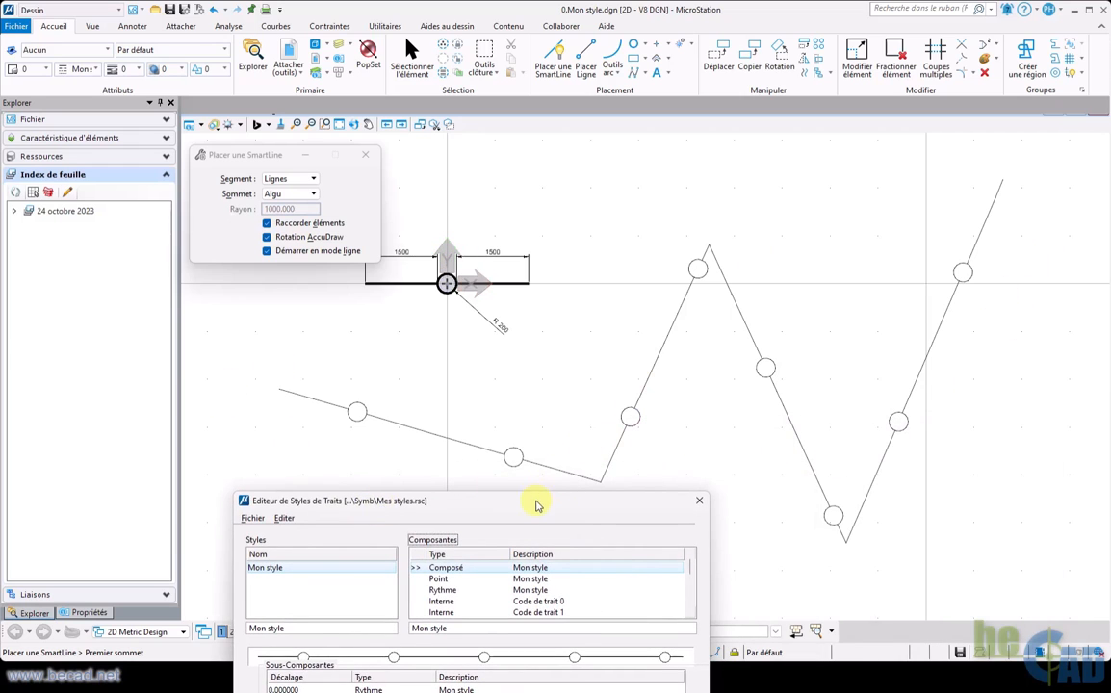
drag(530, 504, 584, 449)
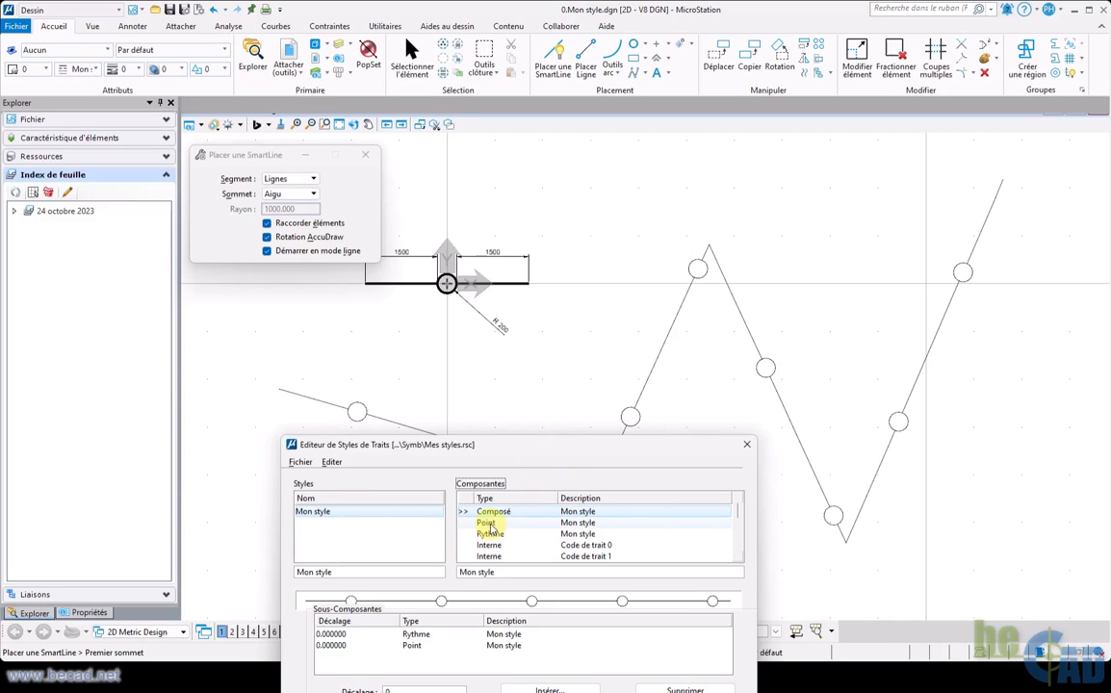
click(488, 524)
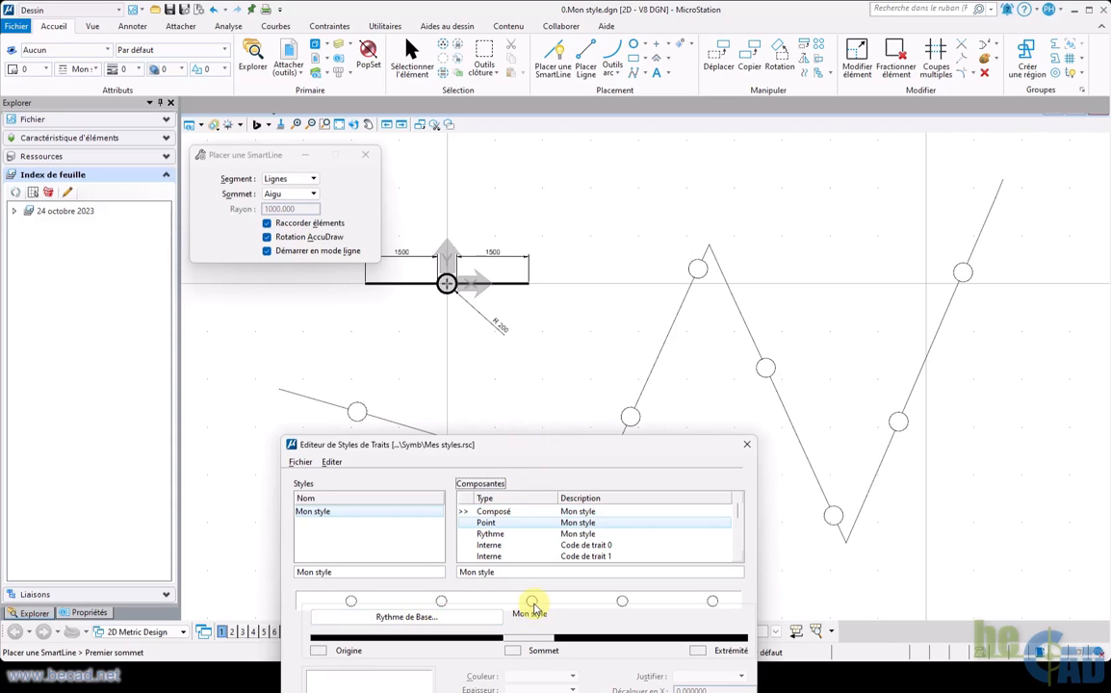
click(536, 643)
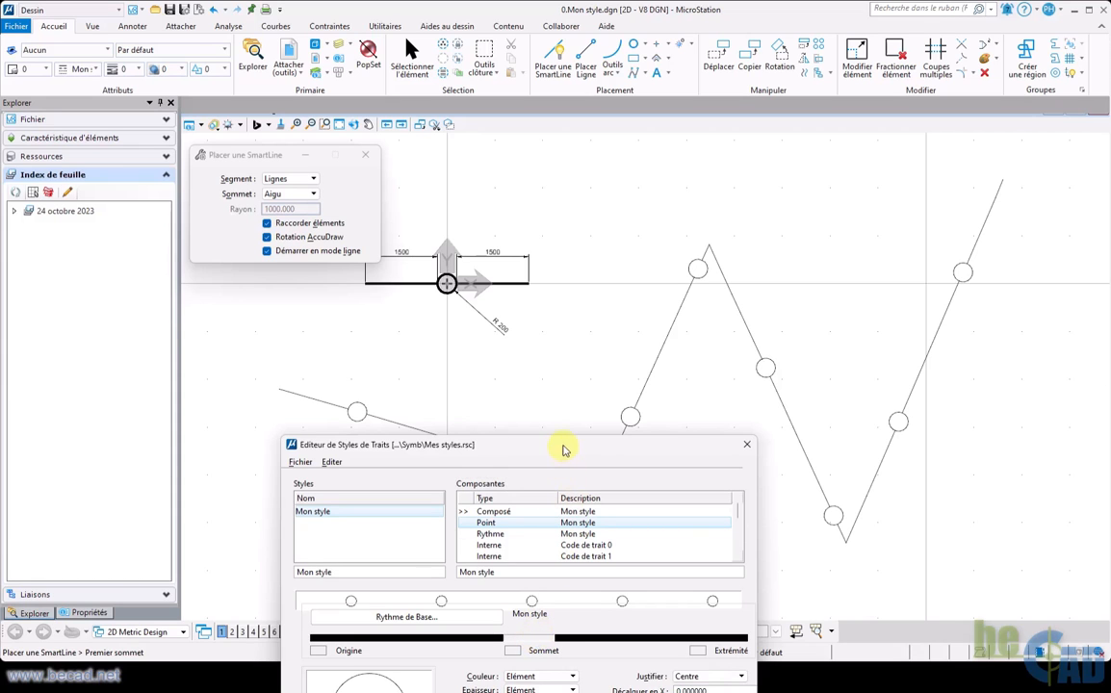
drag(564, 449, 690, 387)
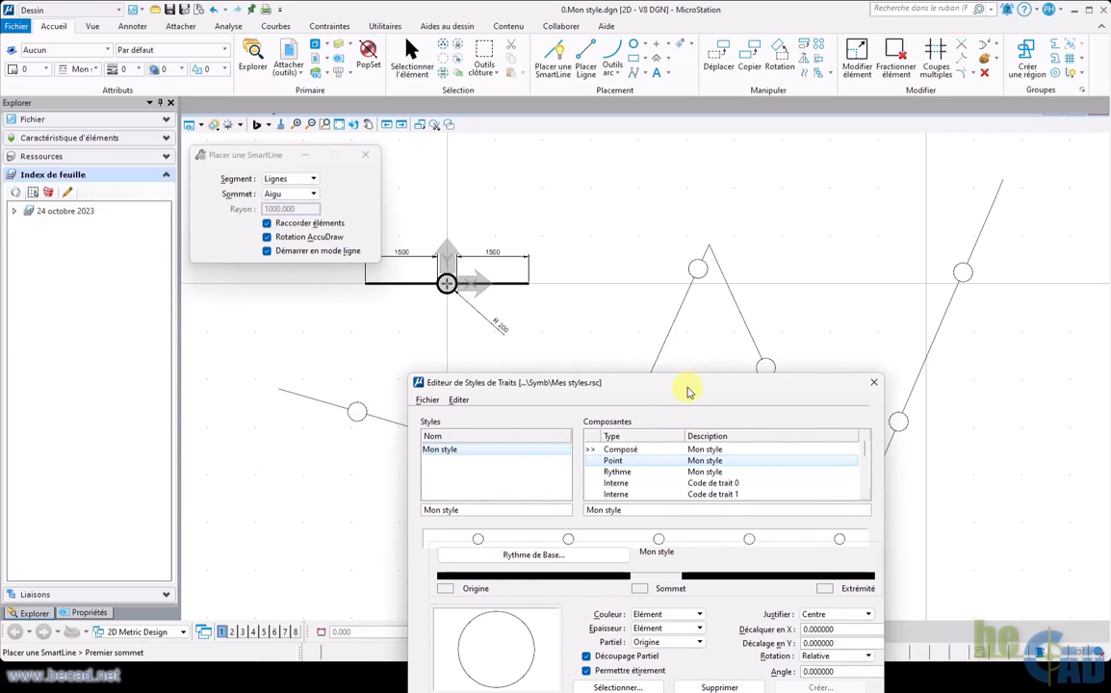
click(443, 589)
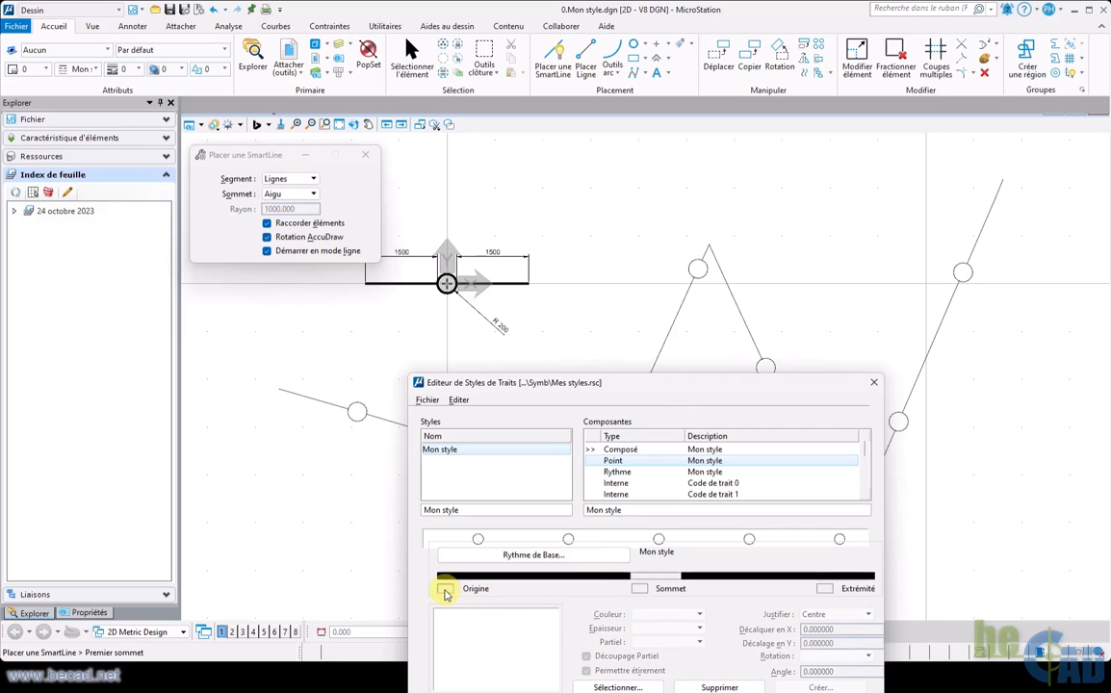
click(617, 686)
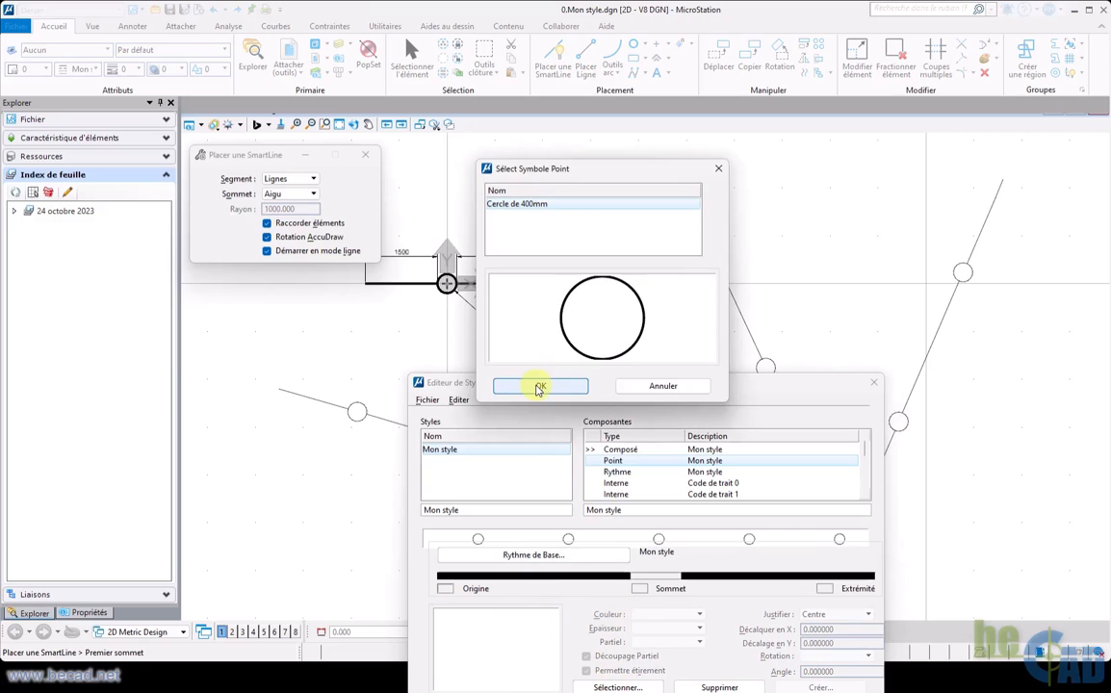
click(539, 387)
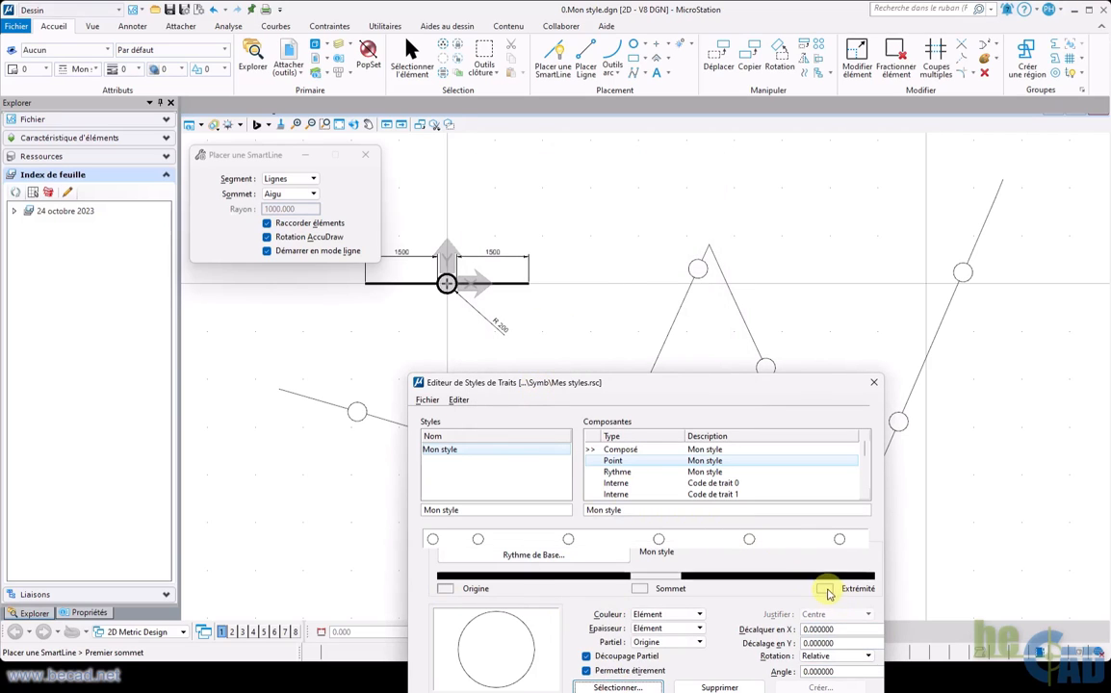
Assign the "Cercle de 400mm" symbol to the end (Extrémité) and the vertices (Sommet) of the point component.
click(826, 590)
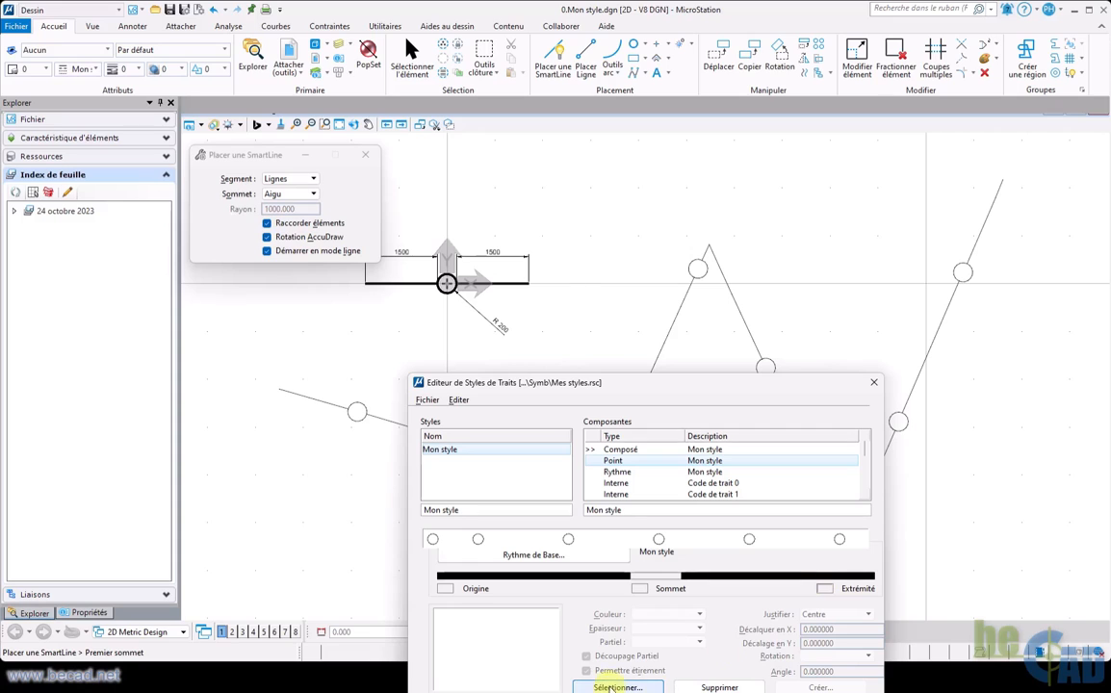
click(612, 687)
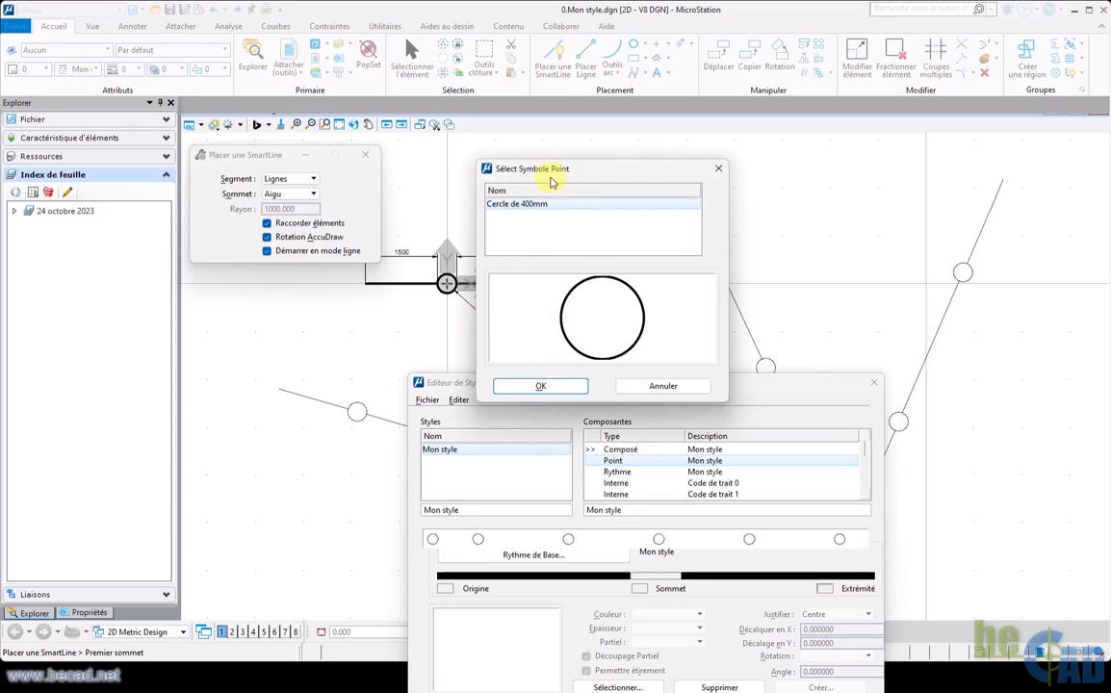
click(542, 388)
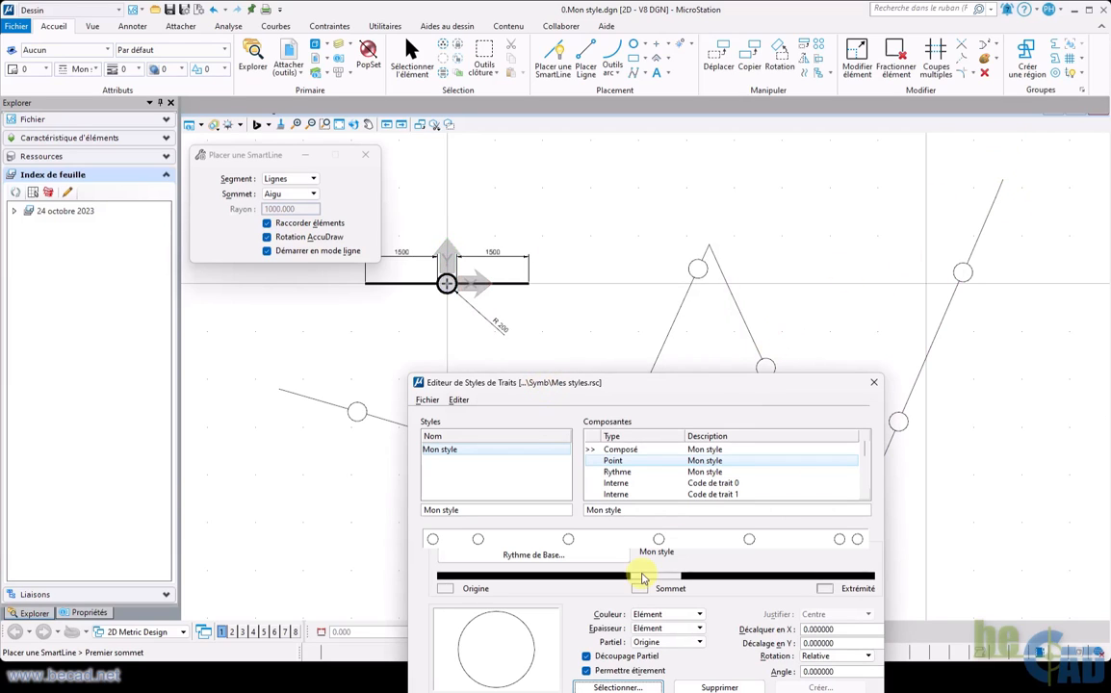
click(641, 590)
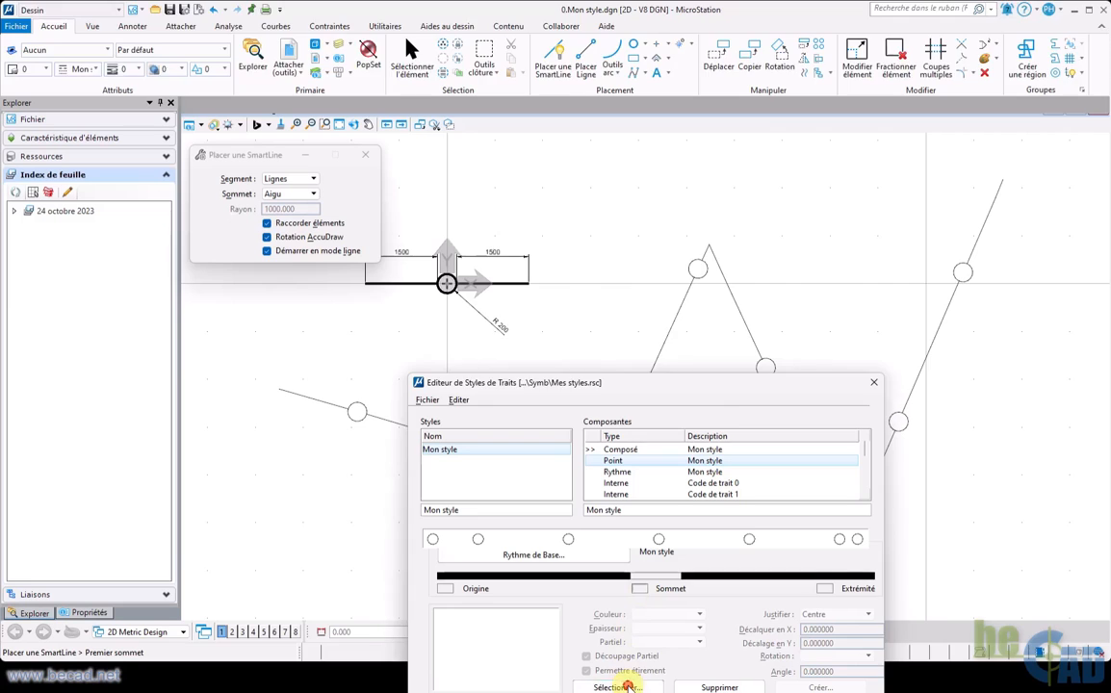
click(617, 687)
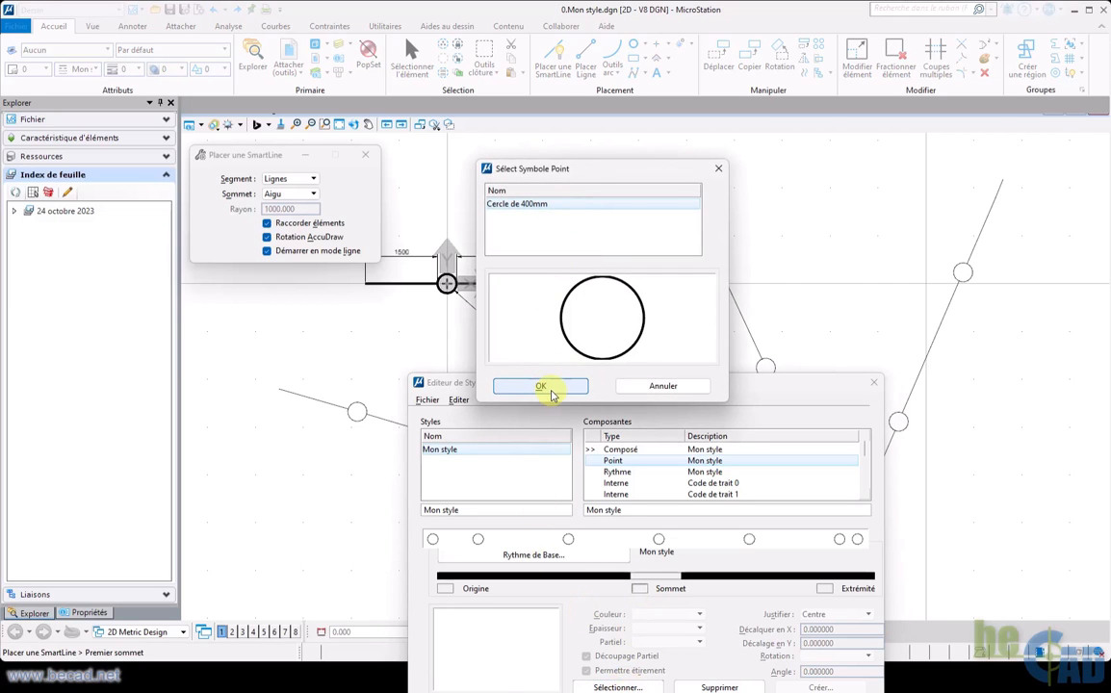
click(544, 385)
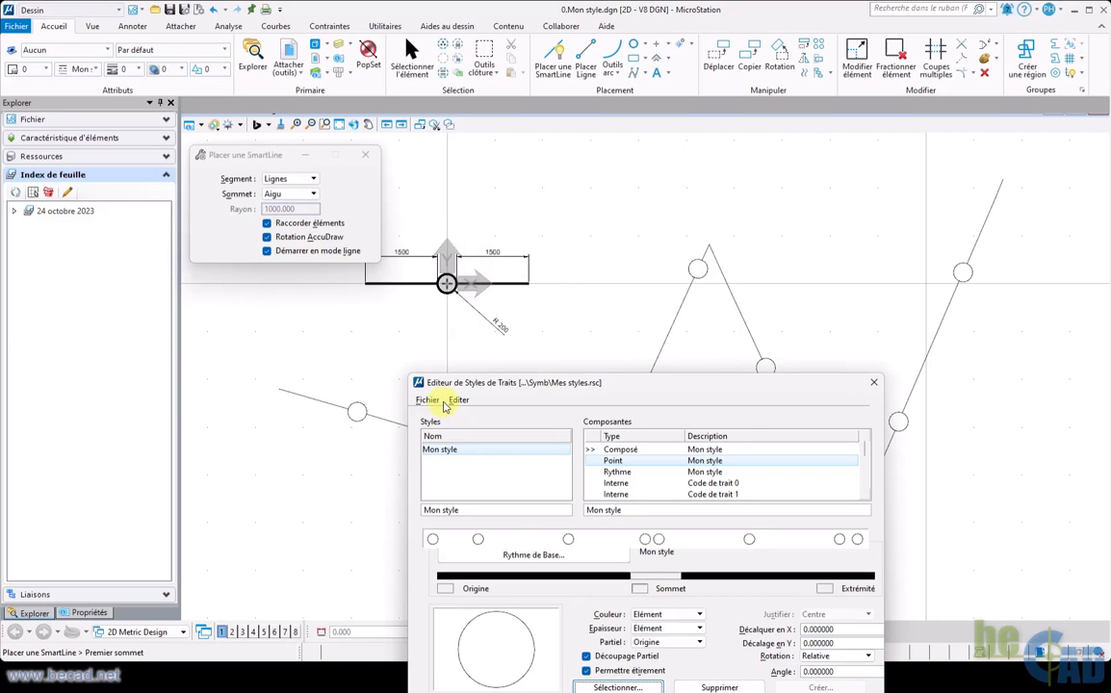
Save the line style library "Mes styles.rsc" and update the view to redraw the zigzag SmartLine.
click(429, 403)
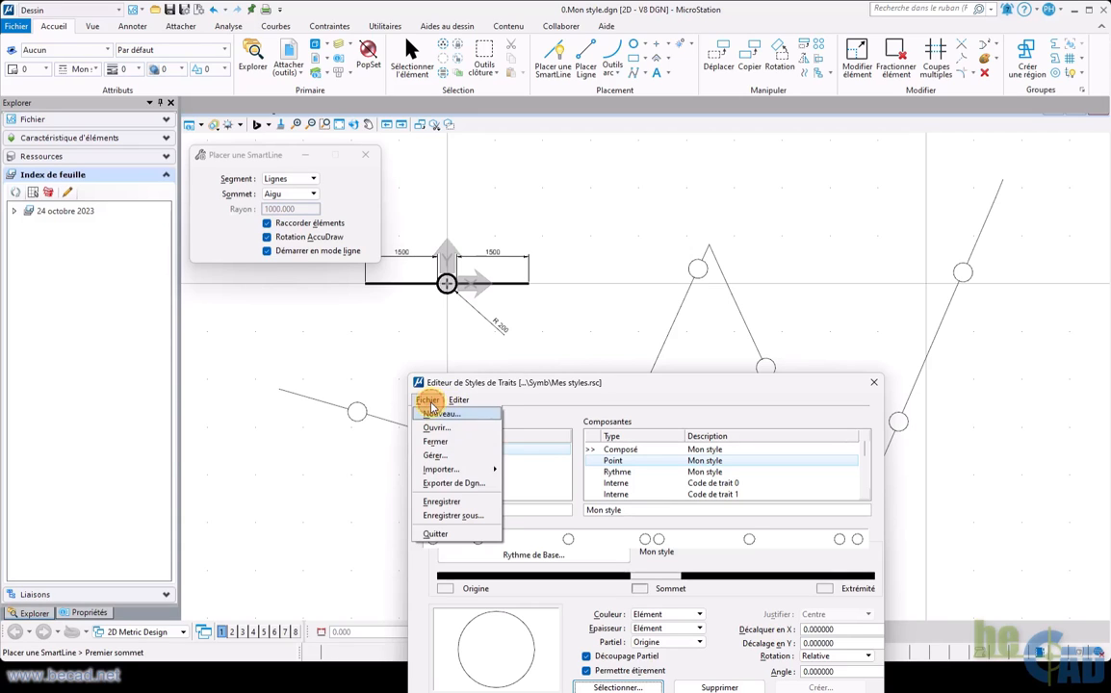
click(445, 502)
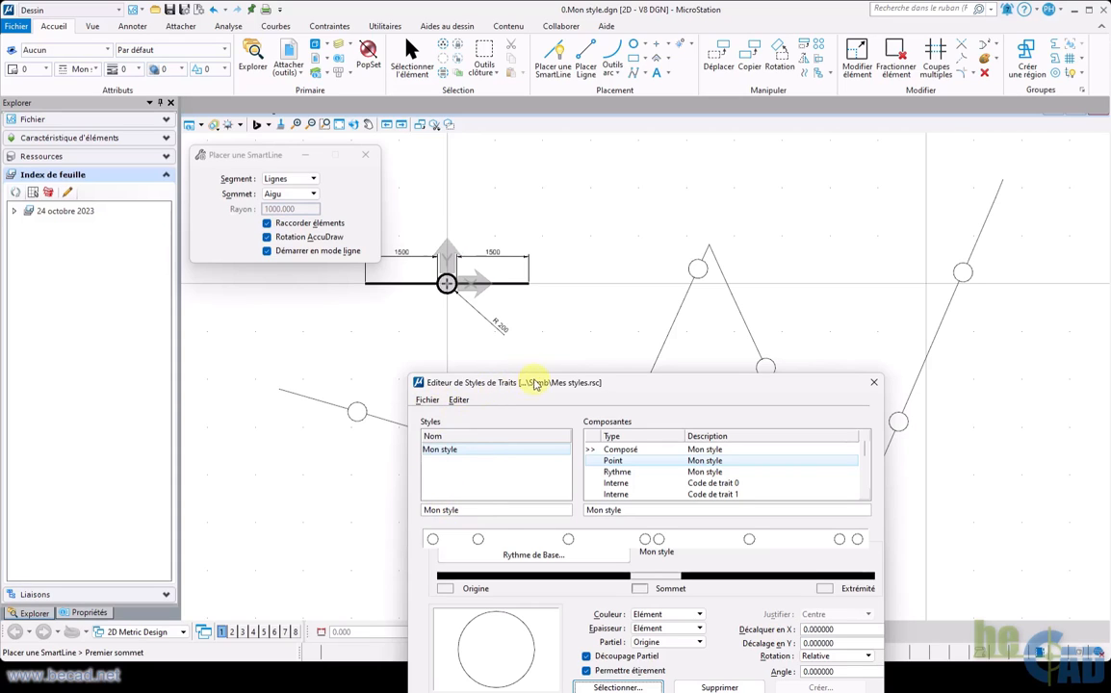
drag(535, 383, 288, 522)
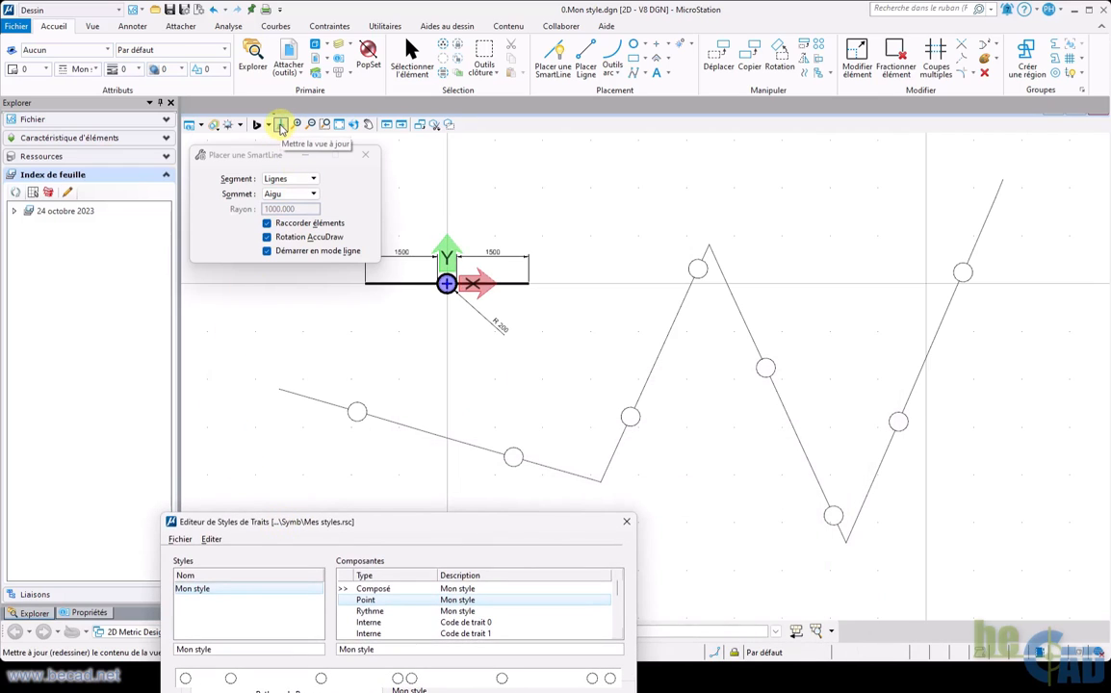
click(280, 126)
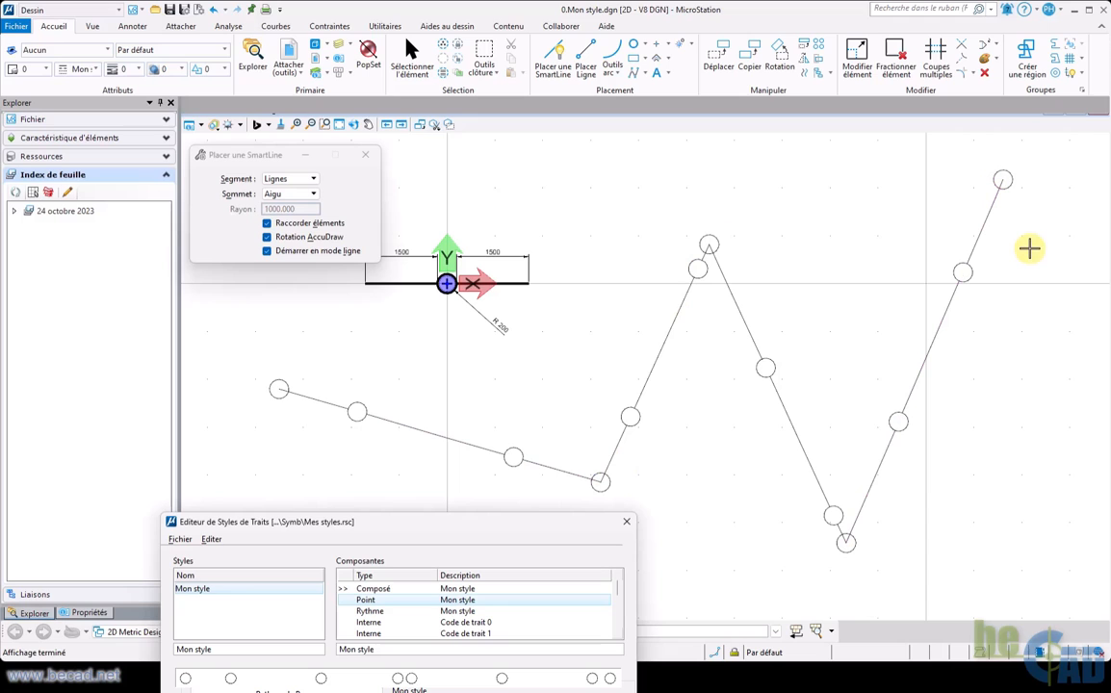
Move the line style editor clear of the view edge and close it.
click(486, 527)
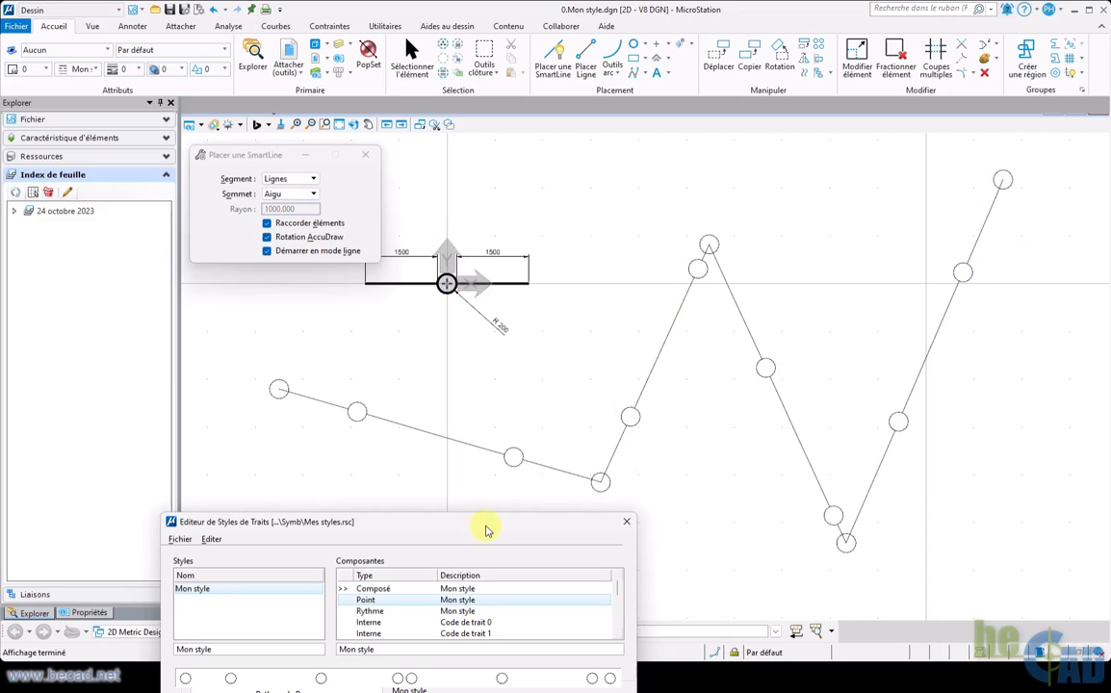
drag(478, 532, 674, 258)
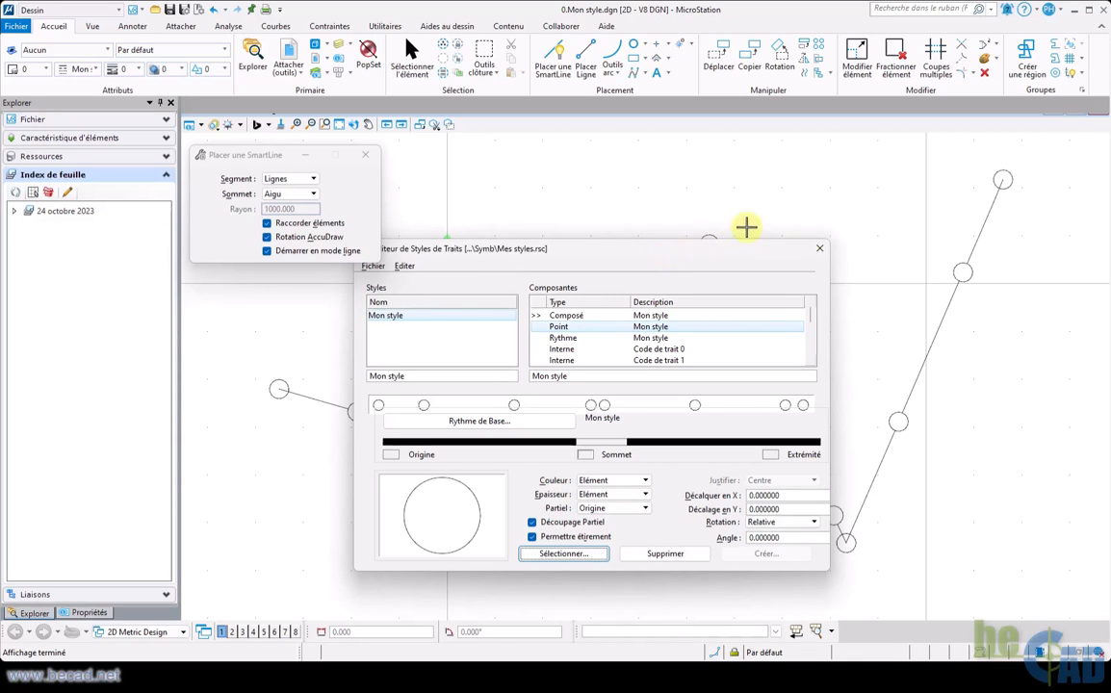
click(817, 252)
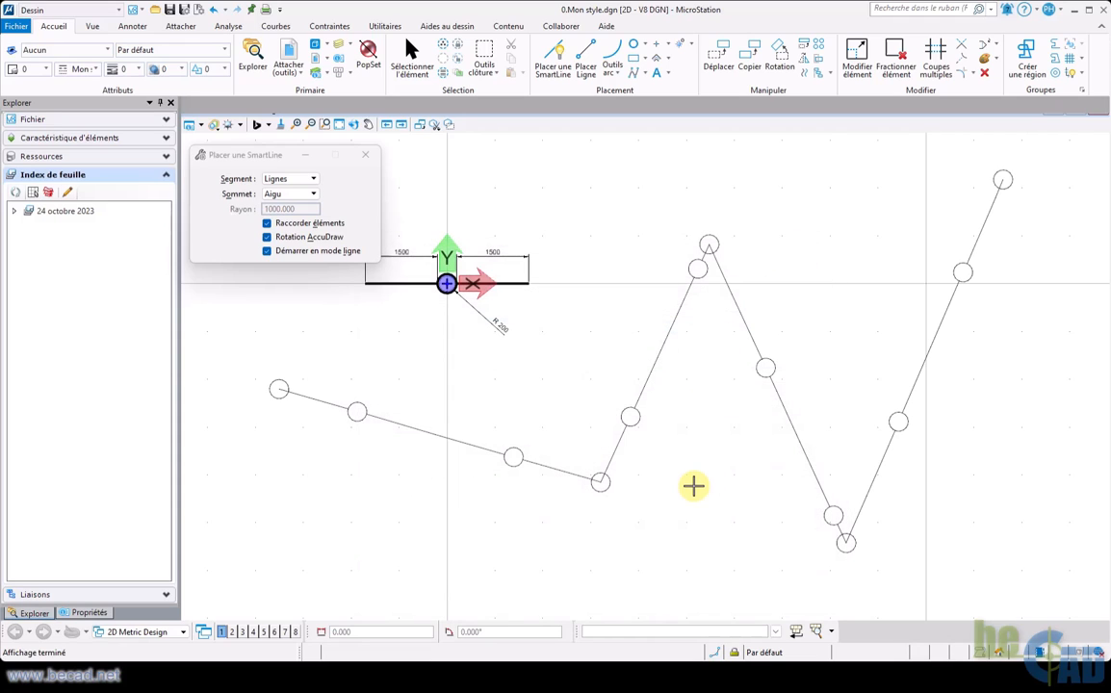
key(alt+Tab)
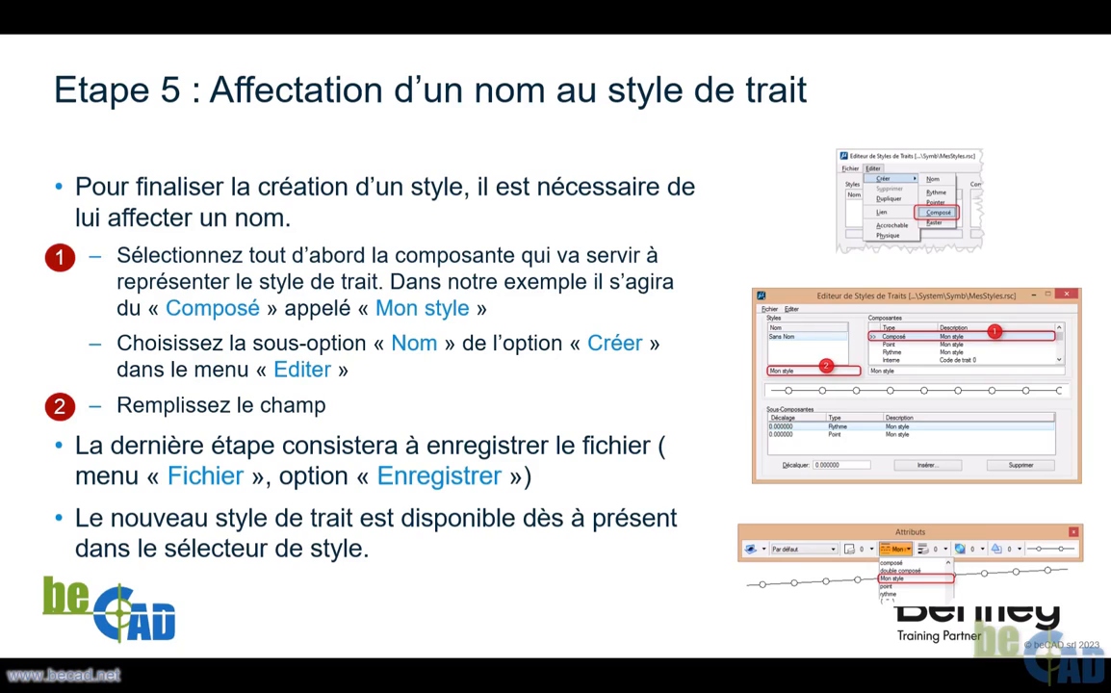
key(Right)
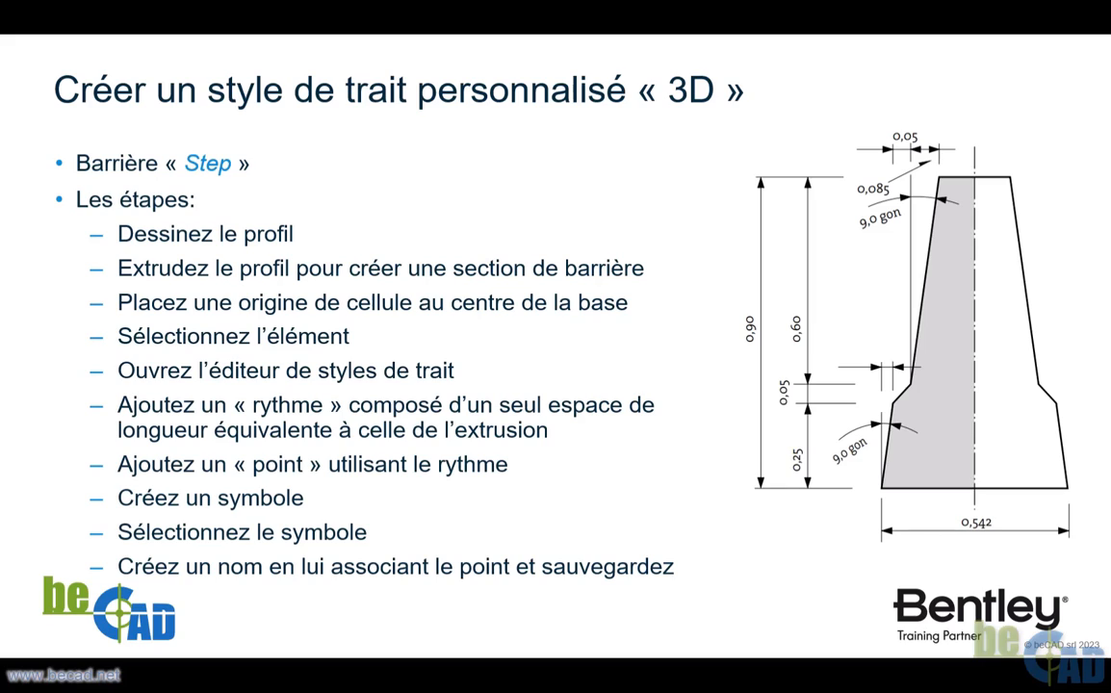
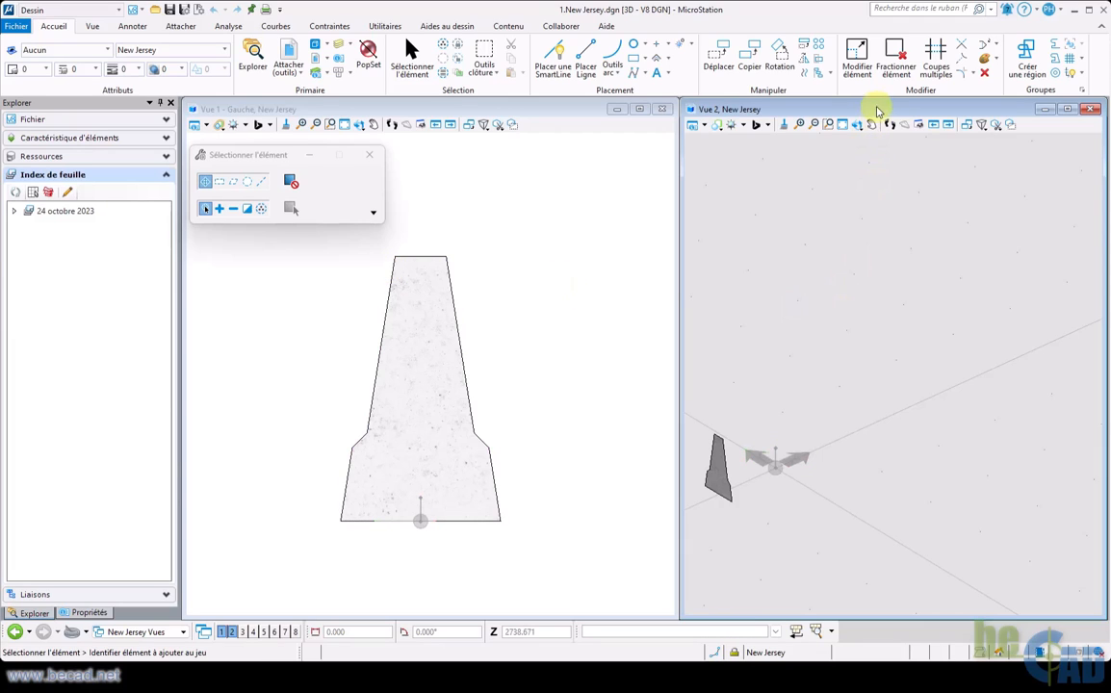
Switch to the Modélisation workflow and extrude the New Jersey barrier profile into a solid with a distance of 2000, along the X axis.
click(877, 104)
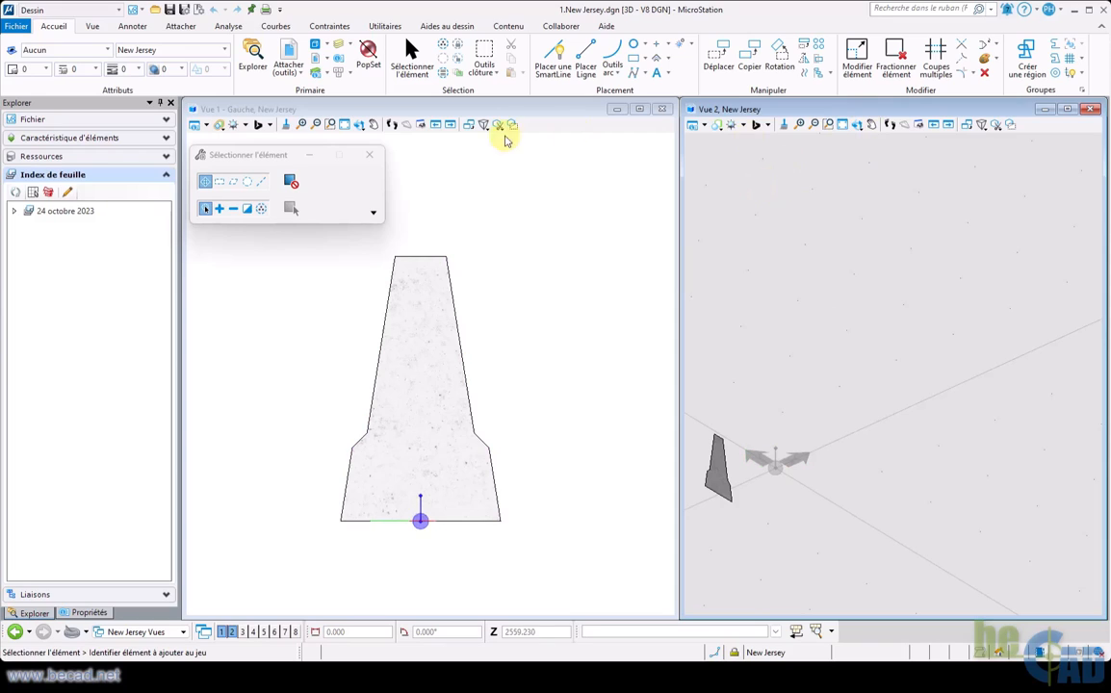
click(75, 12)
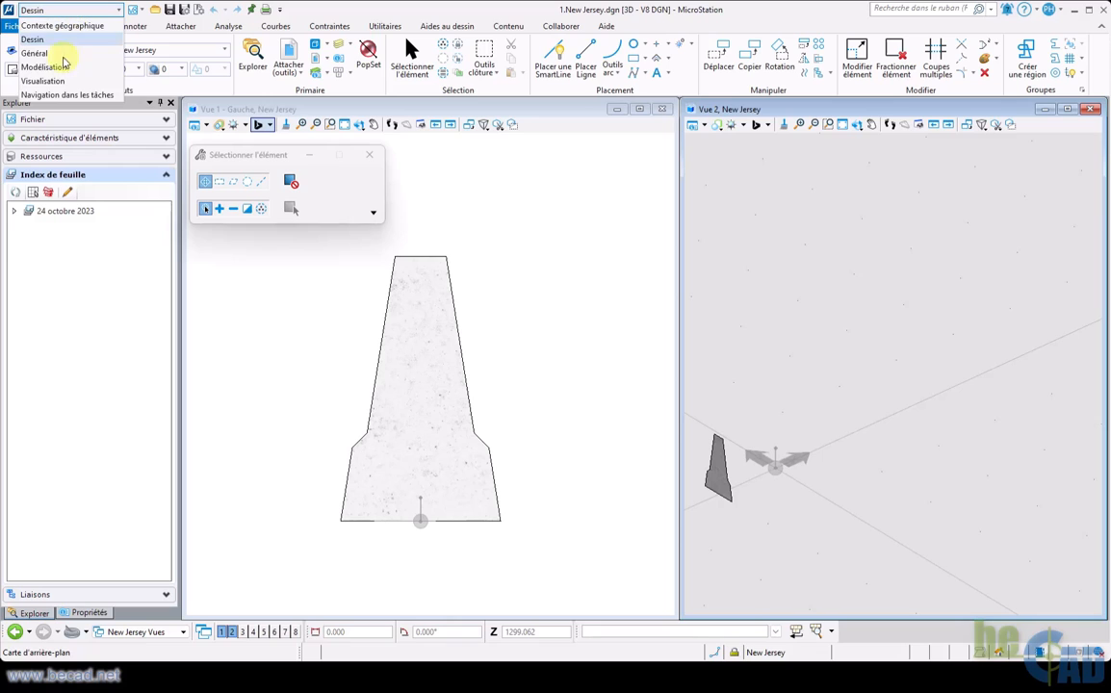
click(54, 68)
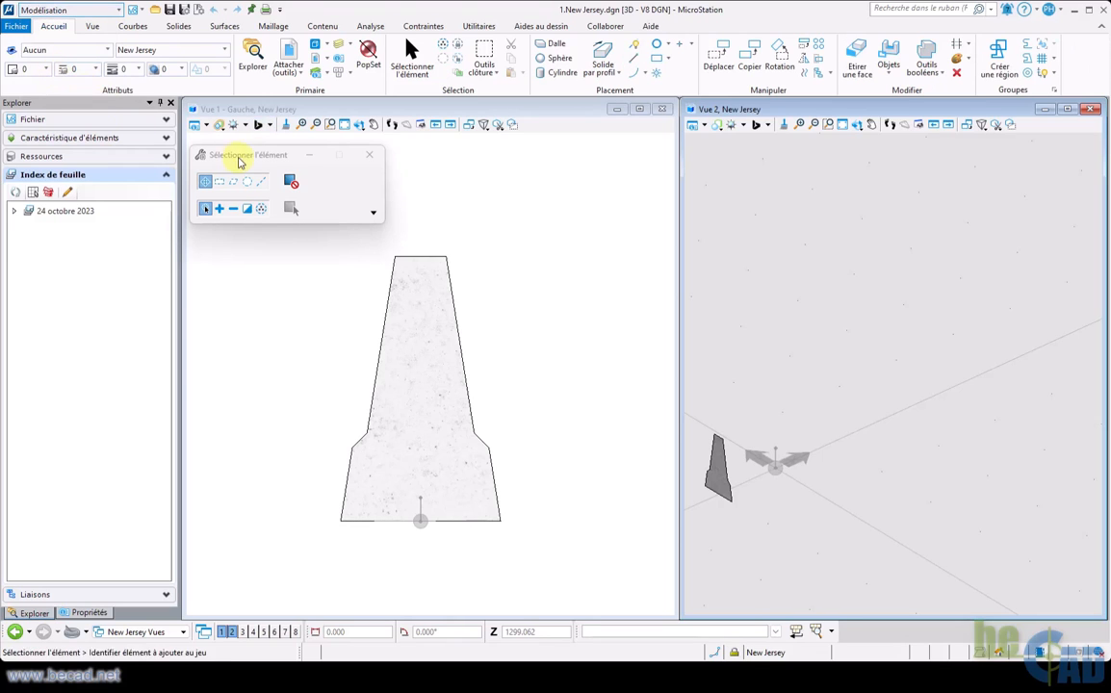
click(178, 26)
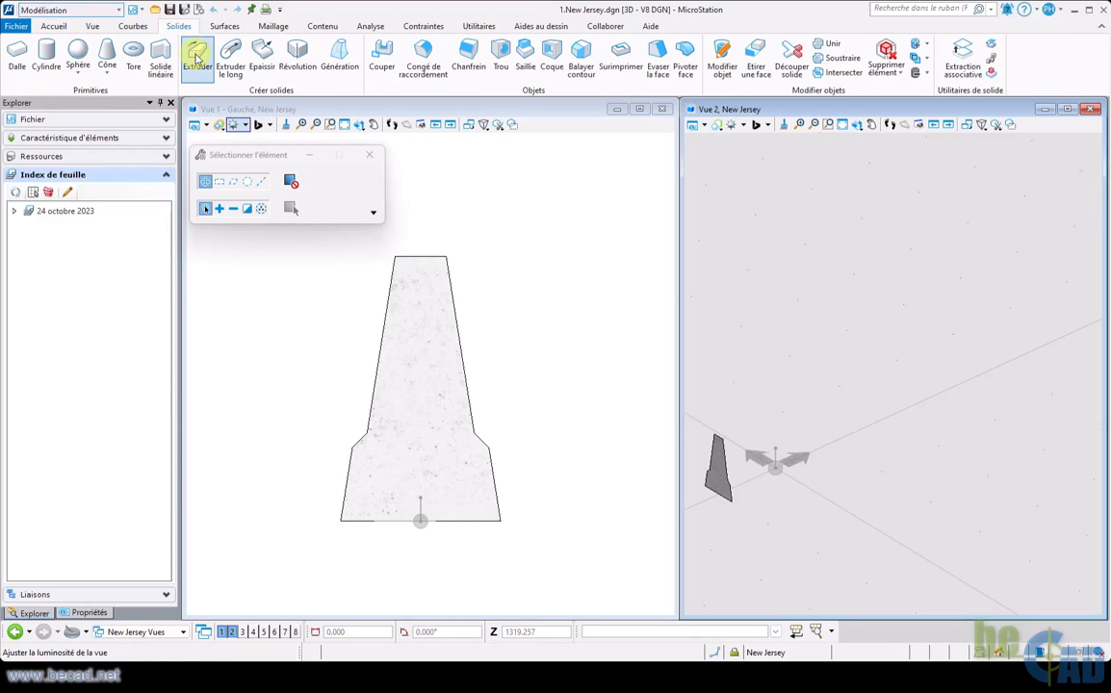
click(197, 53)
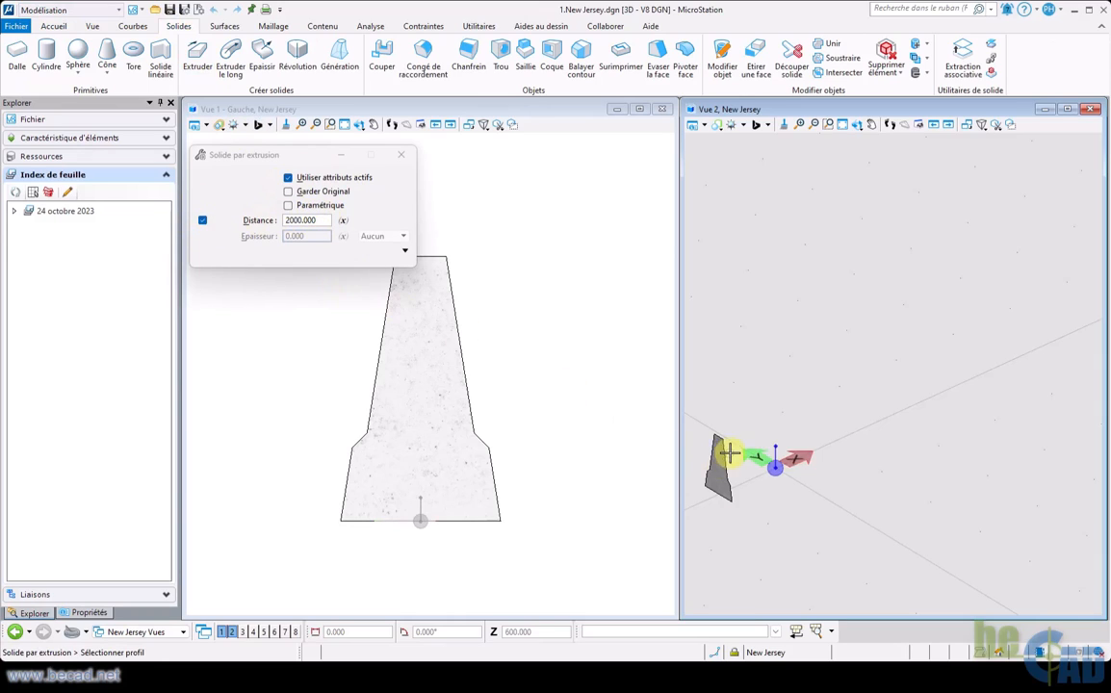
click(724, 455)
click(837, 404)
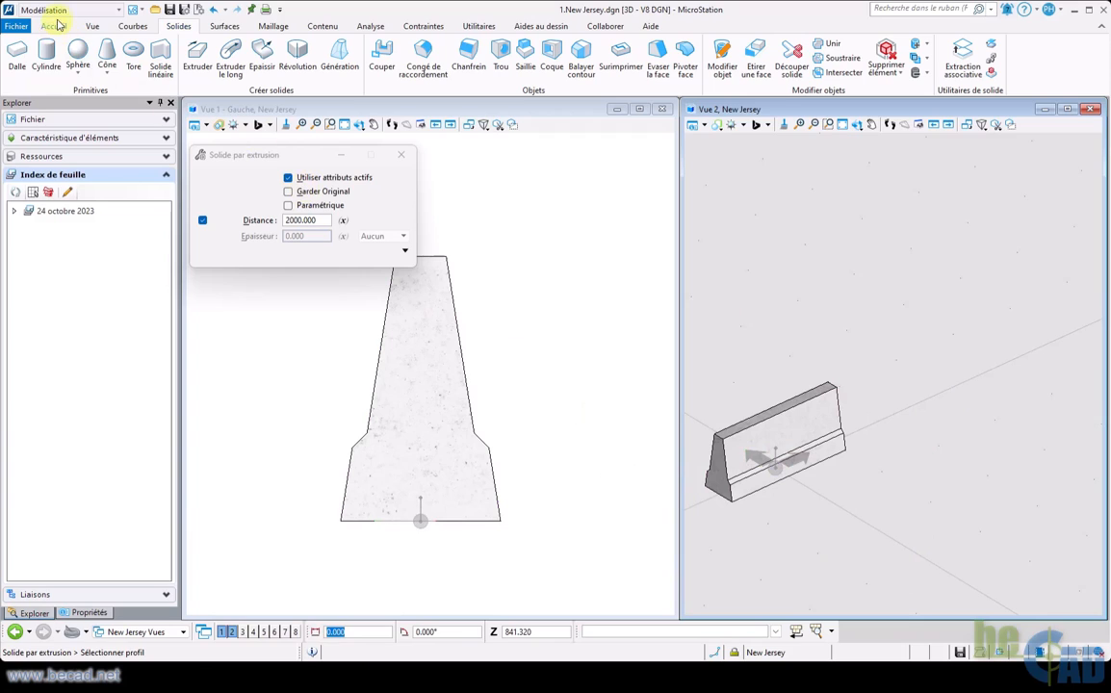
Switch to the Dessin workflow and define the cell origin at the midpoint of the barrier's base edge.
click(57, 12)
click(34, 39)
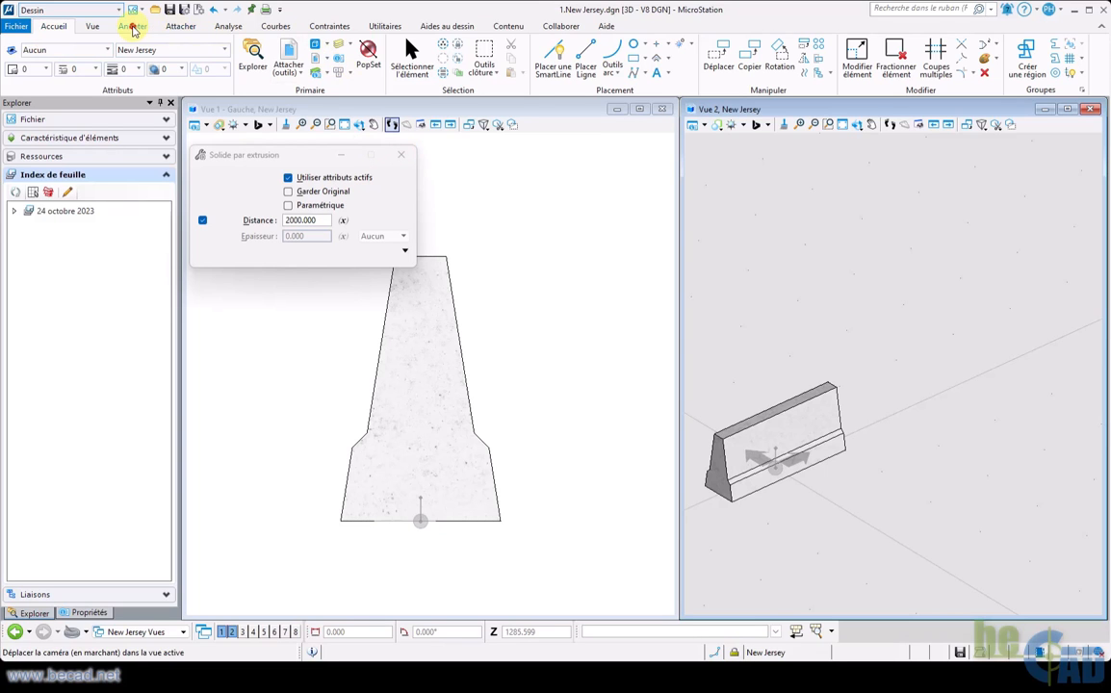
click(133, 28)
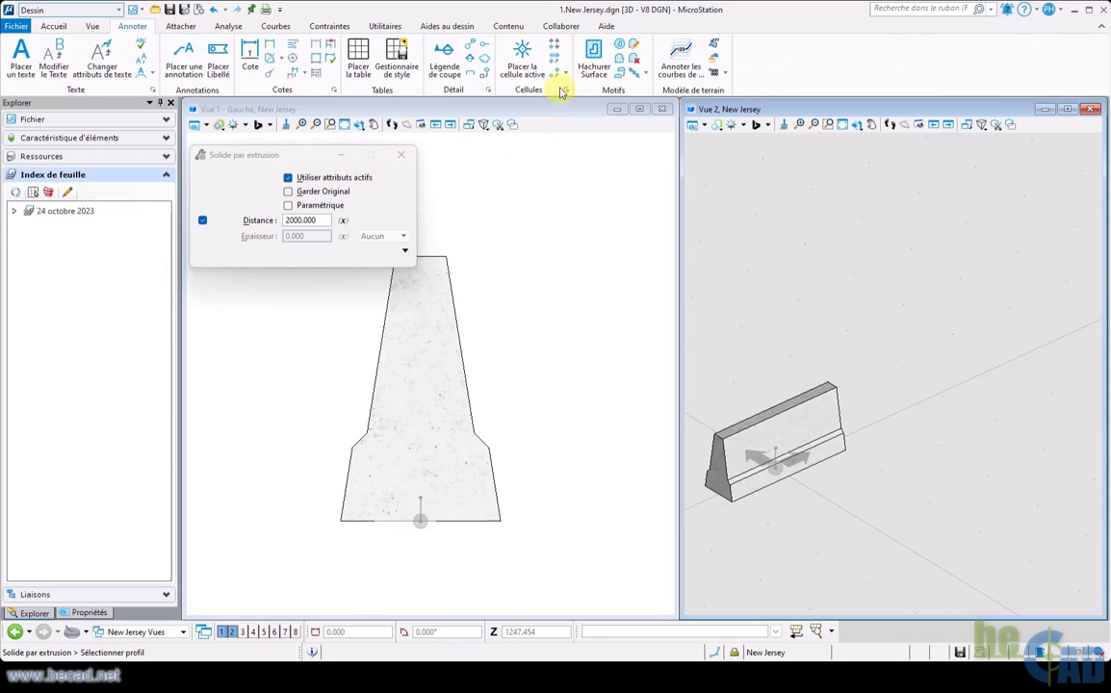
click(562, 73)
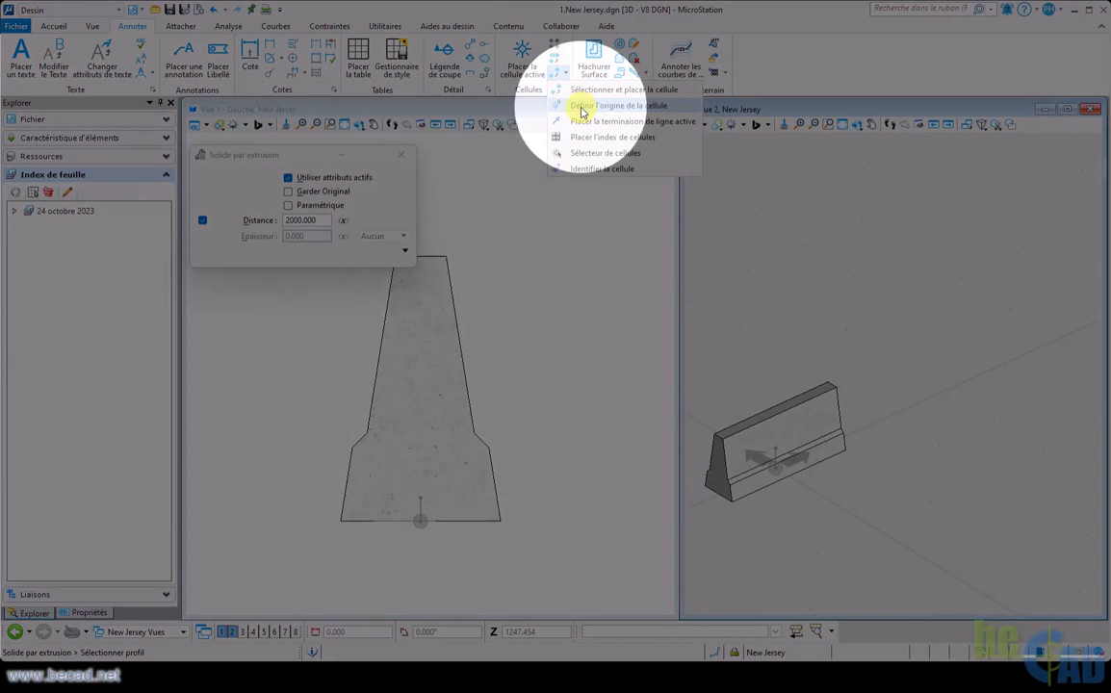
click(581, 108)
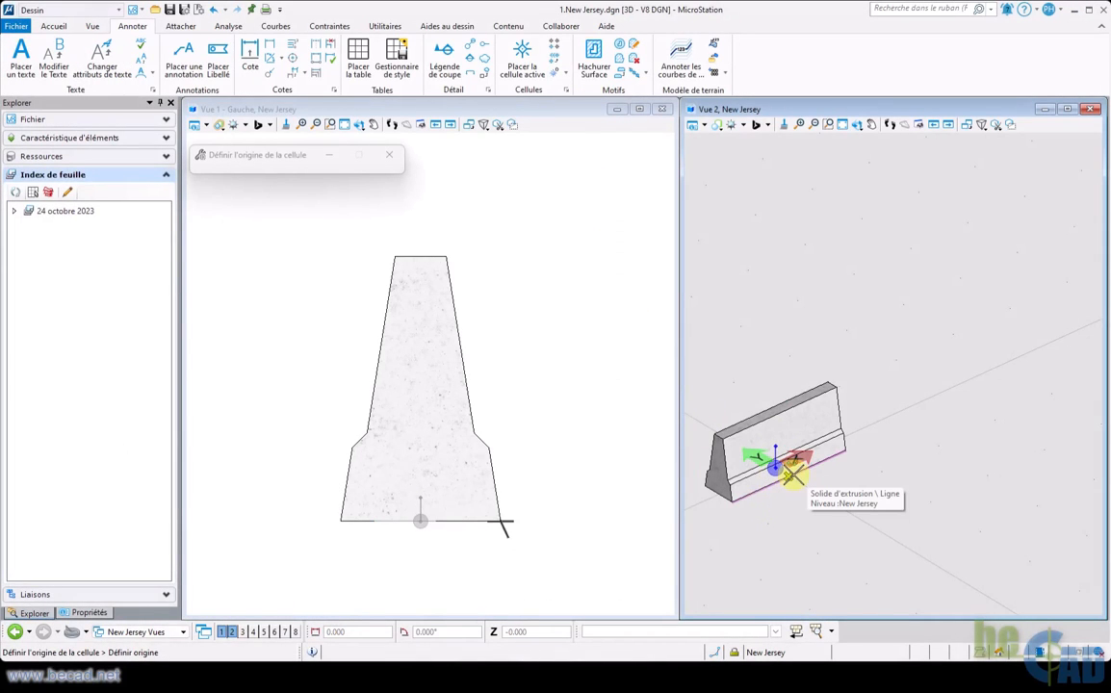
click(503, 527)
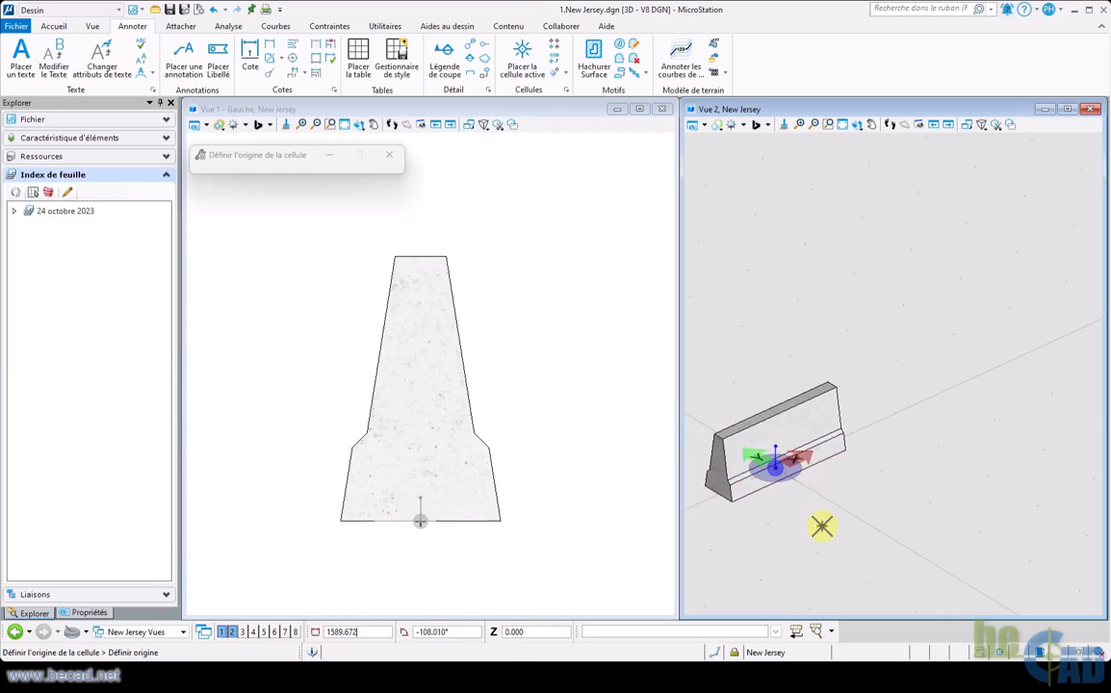
scroll(404, 527, up, 6)
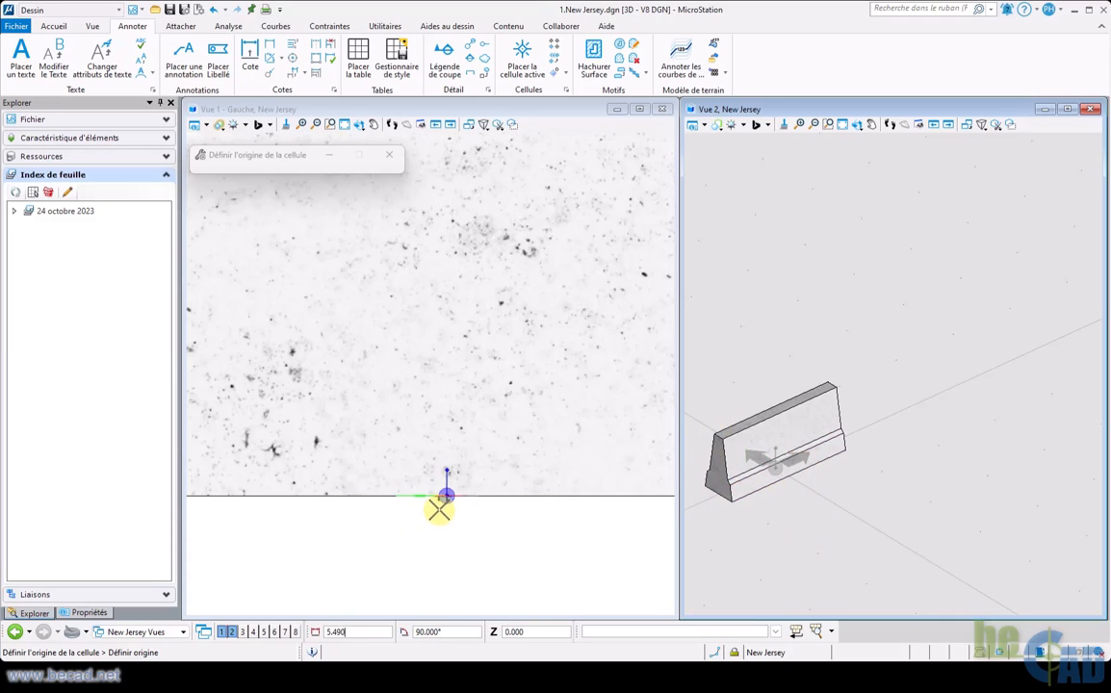
scroll(466, 528, down, 6)
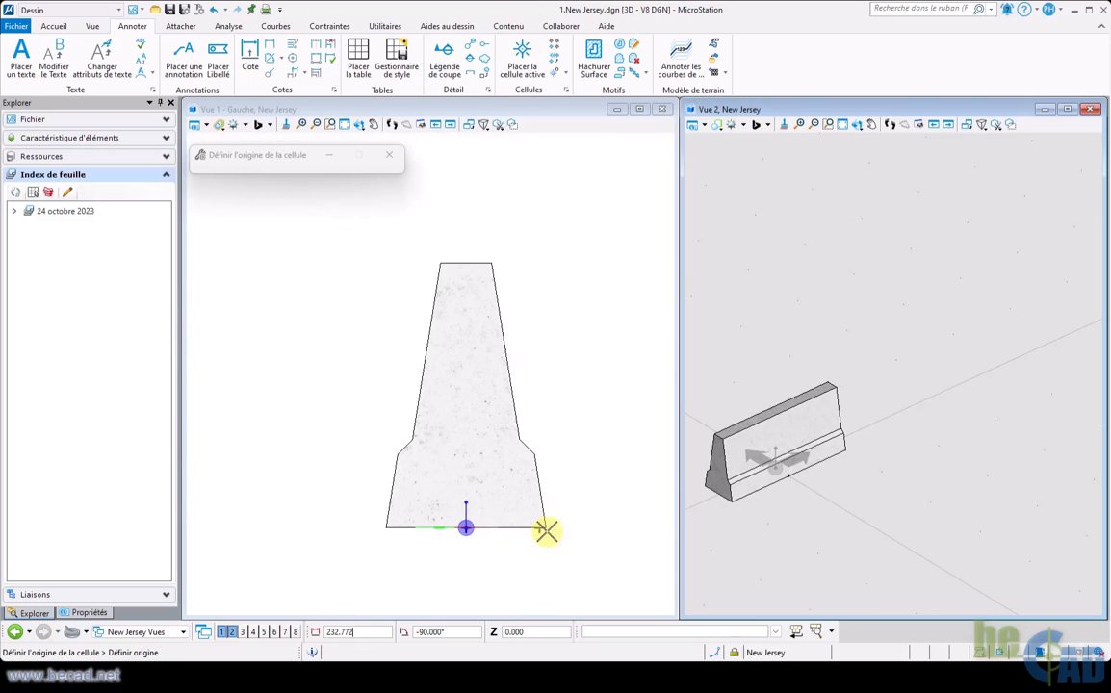
click(588, 473)
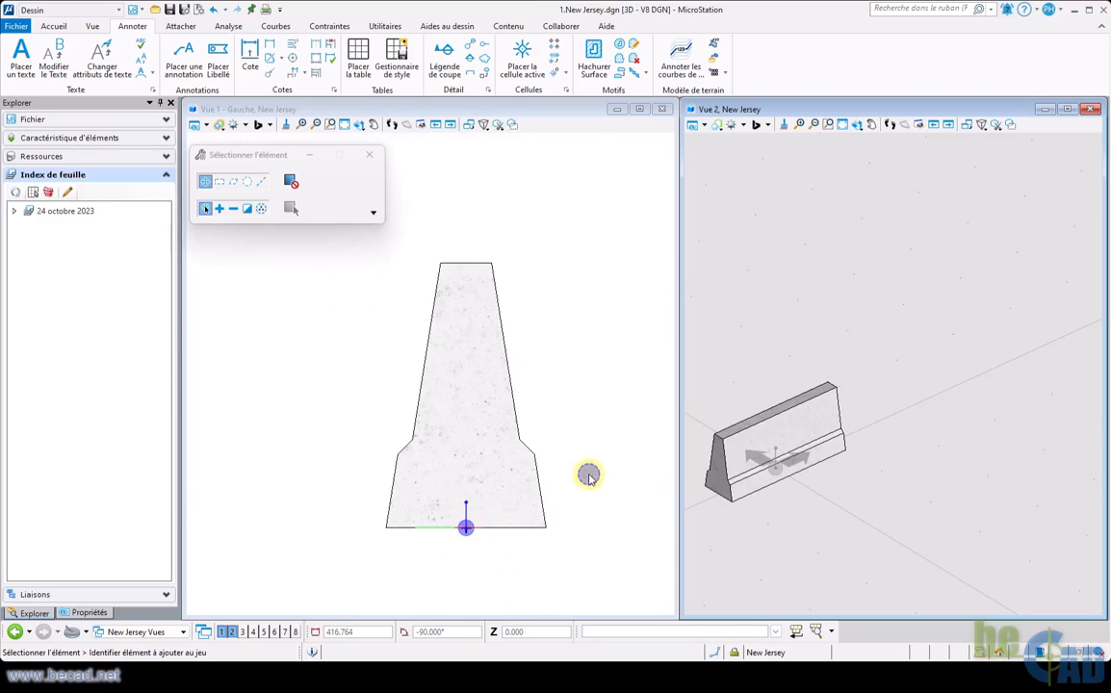
Select the extruded New Jersey barrier solid and open the line style editor.
click(515, 402)
click(513, 400)
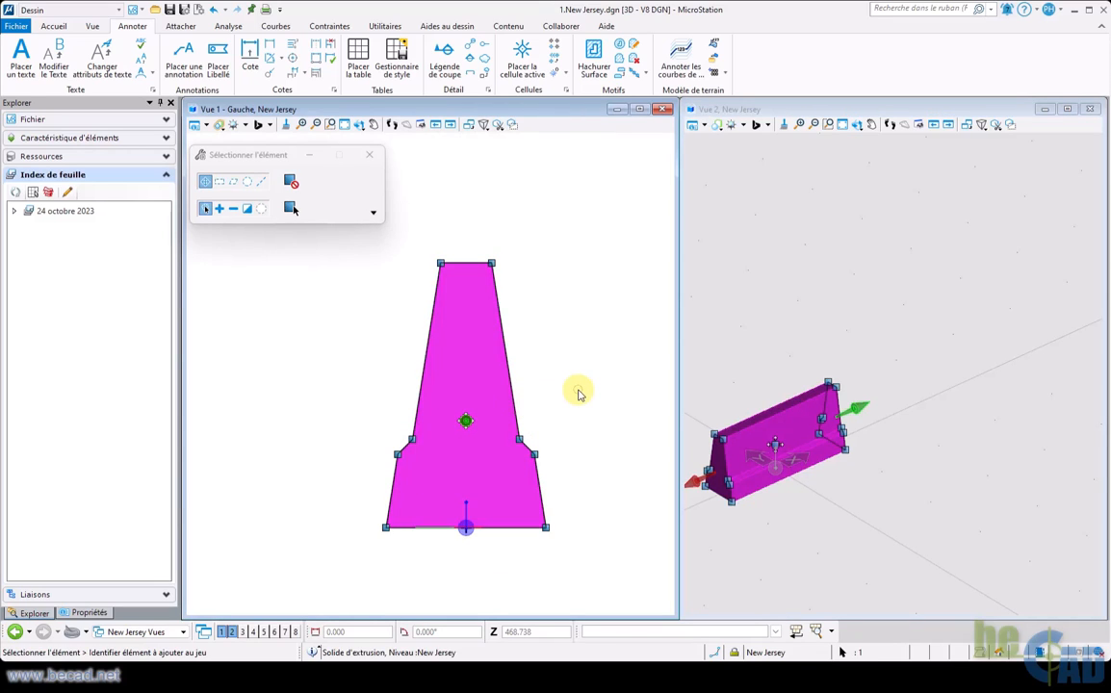
click(55, 27)
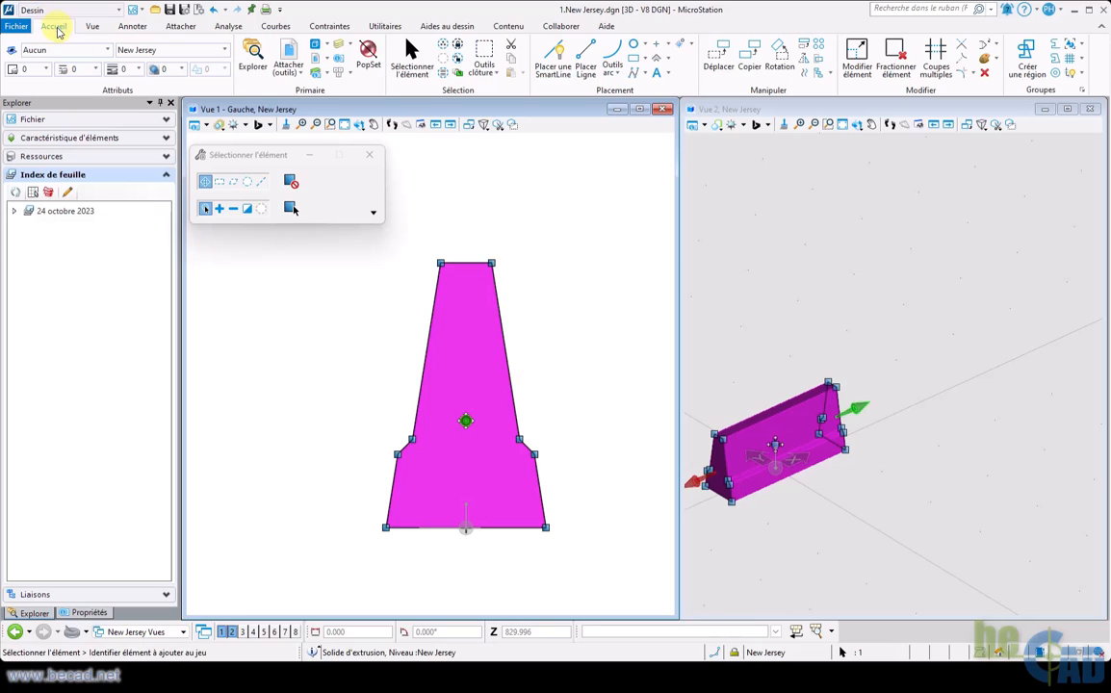
click(81, 70)
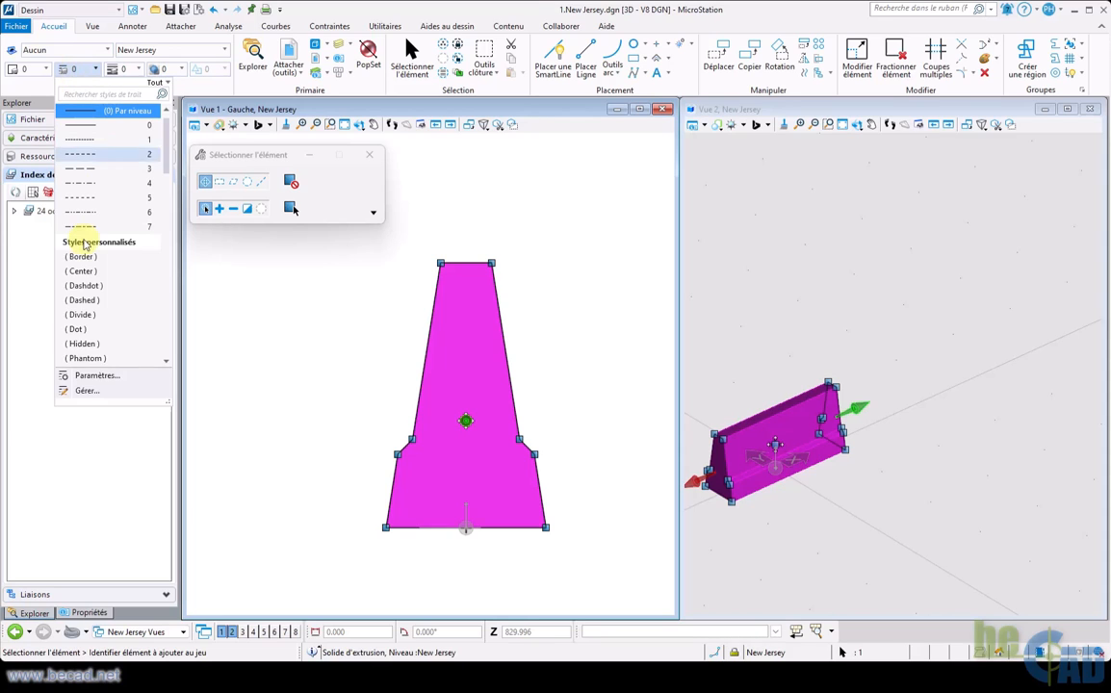
click(87, 391)
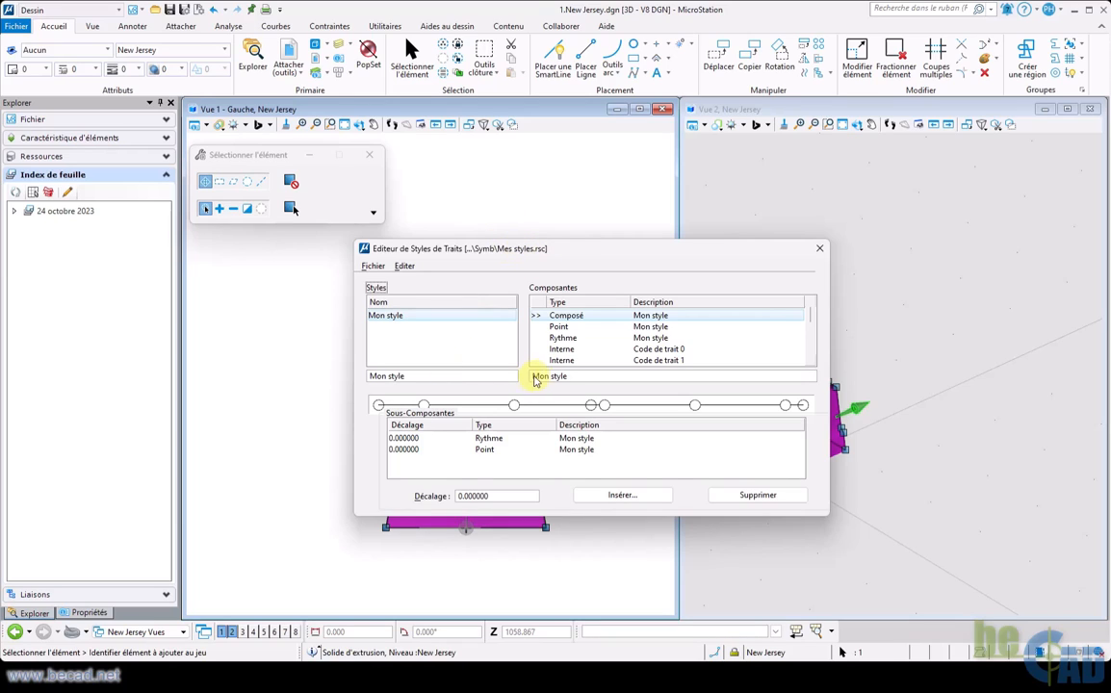
Create a new rhythm (Rythme) component in the style library and name it "Step".
click(404, 266)
mouse_move(419, 279)
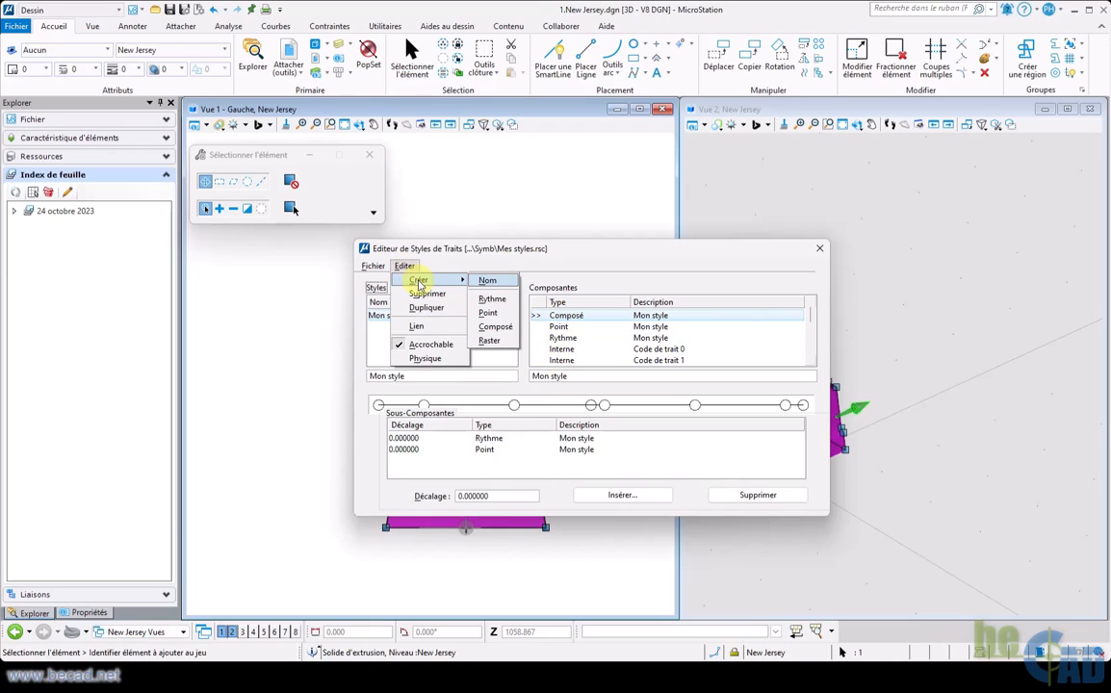
click(493, 300)
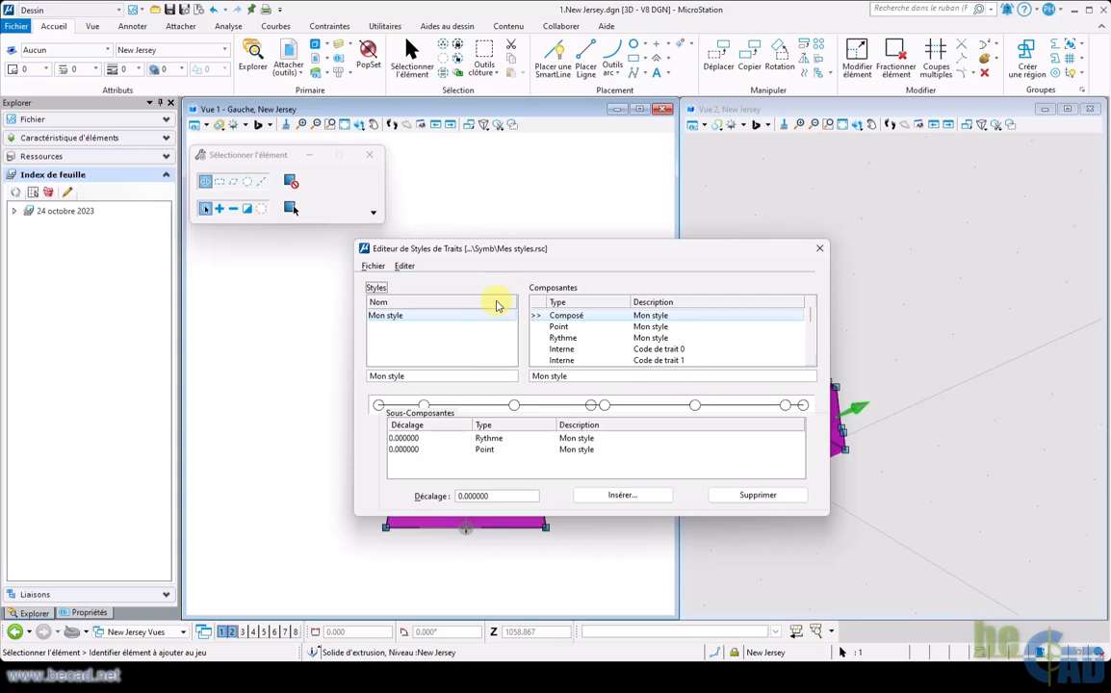
drag(633, 376, 513, 393)
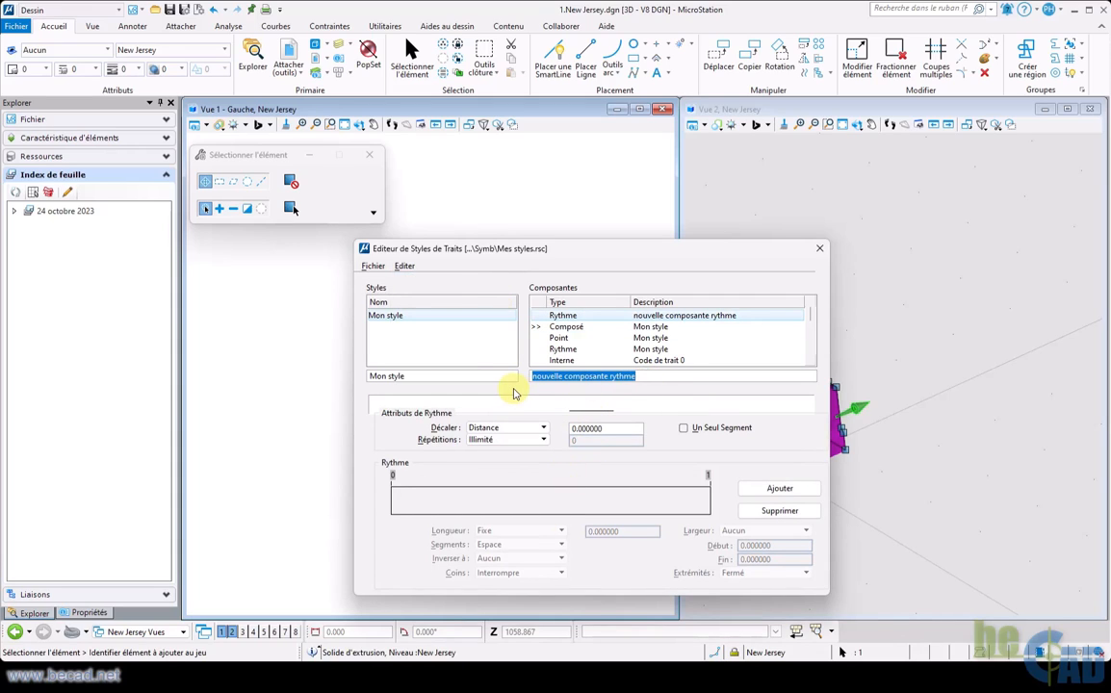
text(Step)
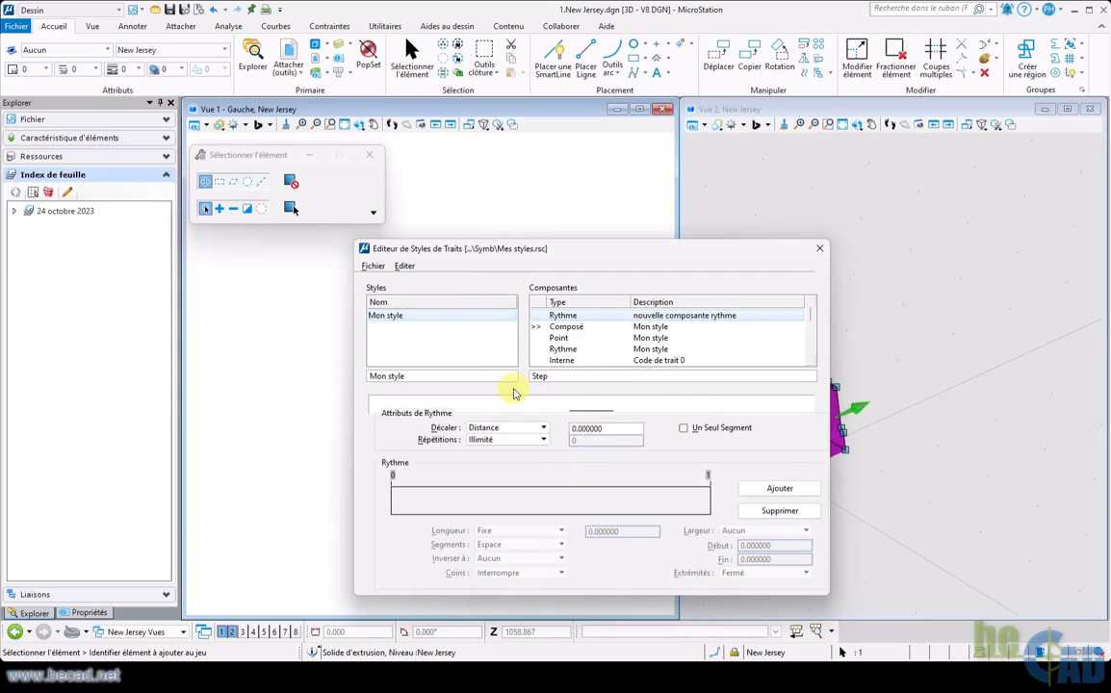
key(Tab)
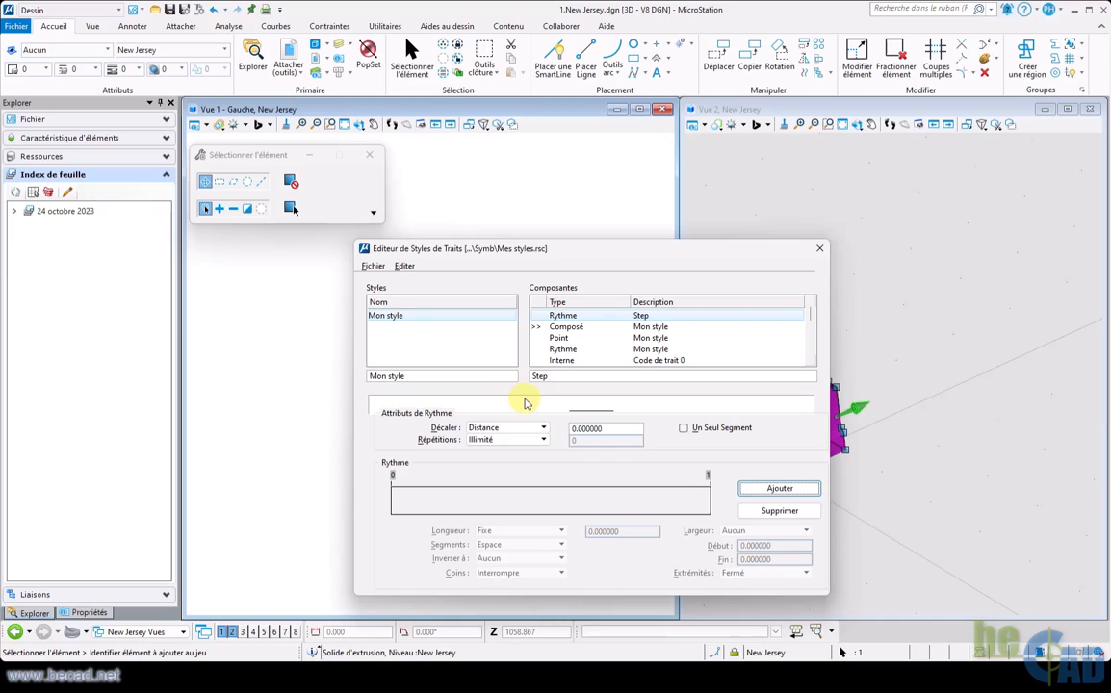
Add a segment of type Espace with a fixed length of 2000 to the "Step" rhythm component.
click(770, 490)
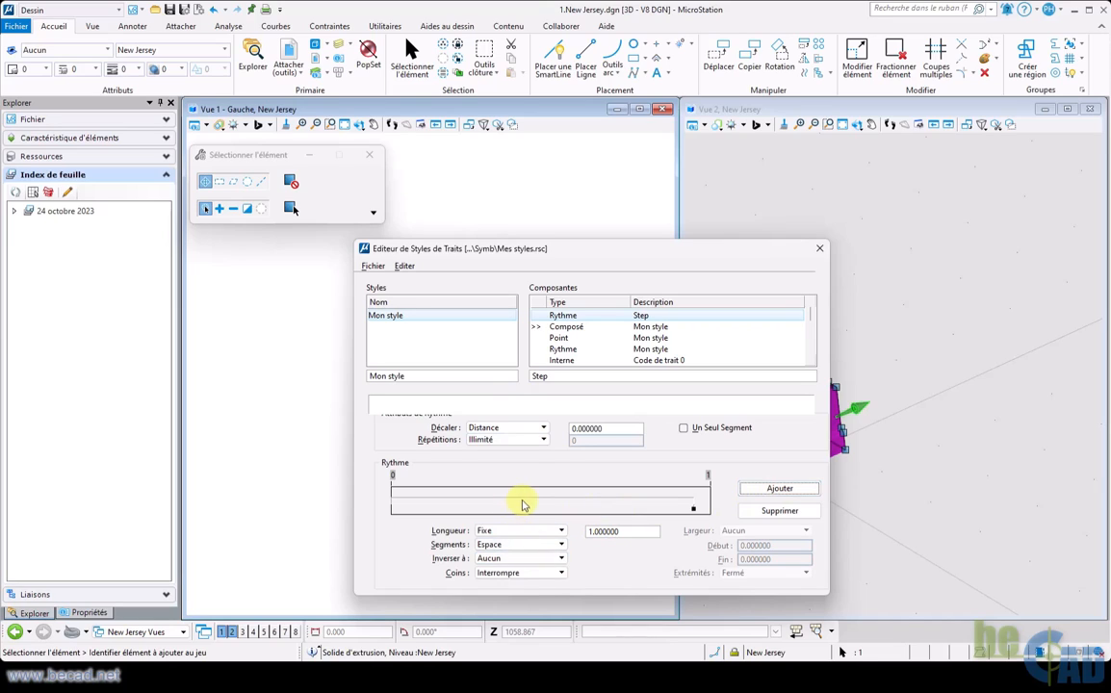
click(508, 546)
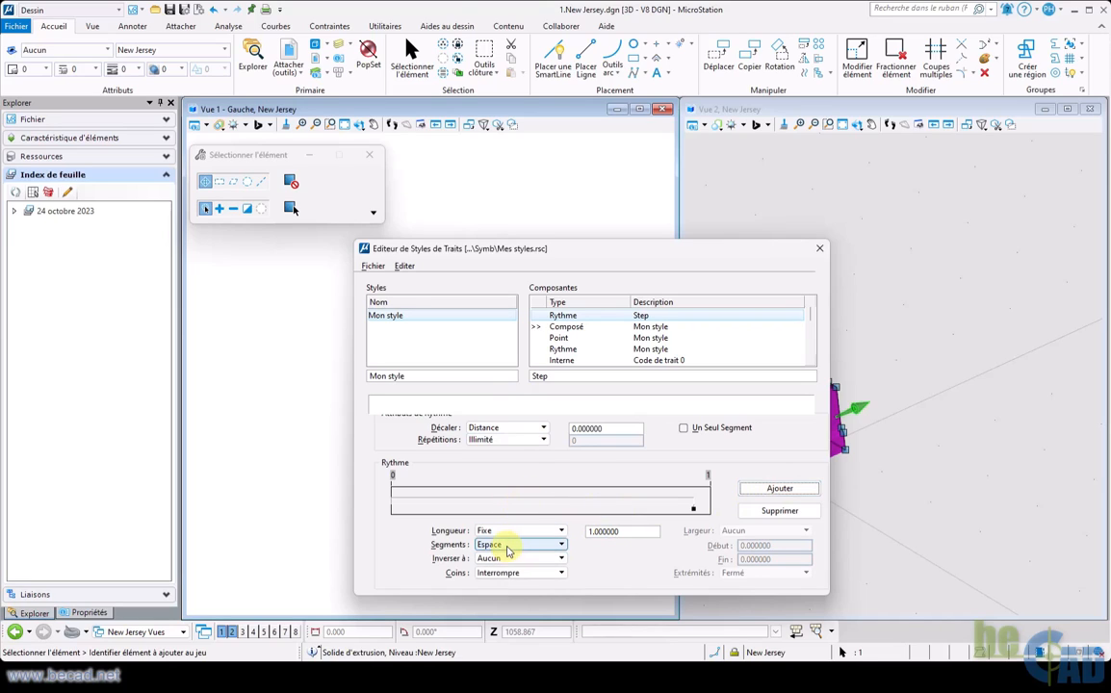
click(632, 532)
text(2)
click(538, 535)
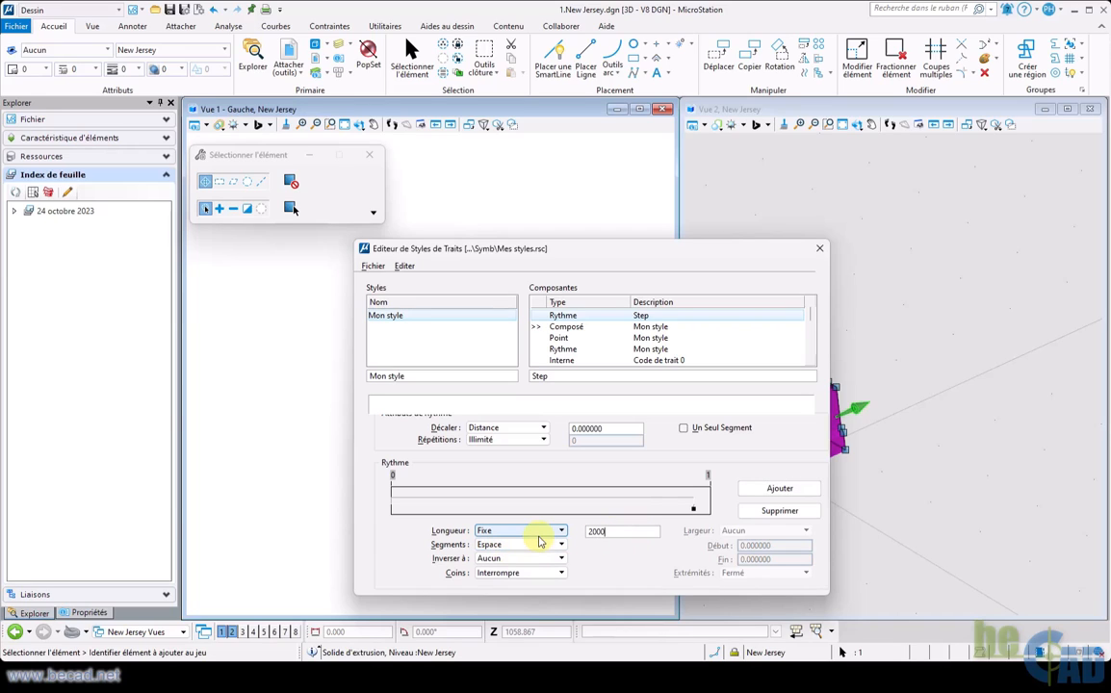
key(Tab)
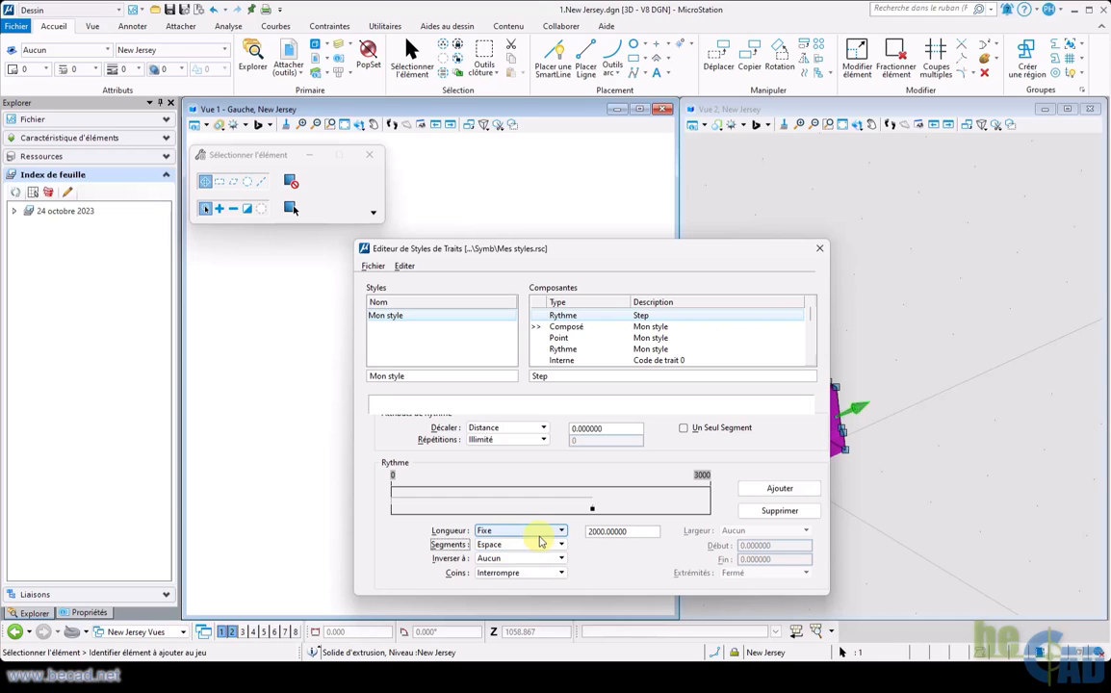
Move the line style editor clear of the barrier in Vue 2 and create a point component named "Step".
drag(597, 249, 286, 330)
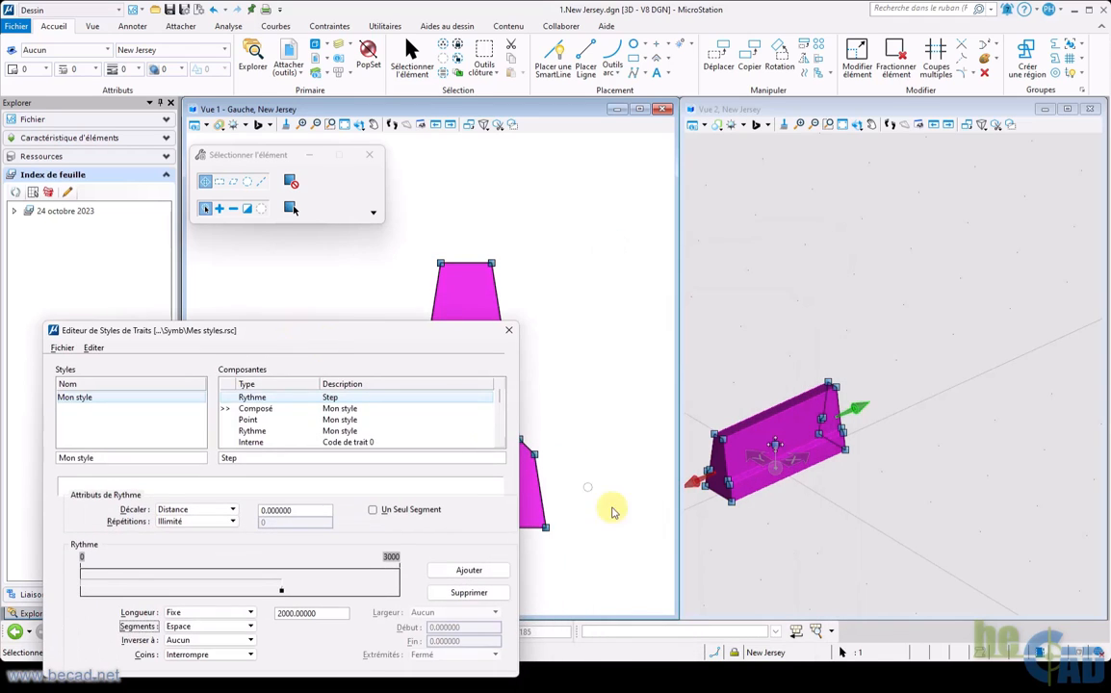
drag(385, 331, 553, 208)
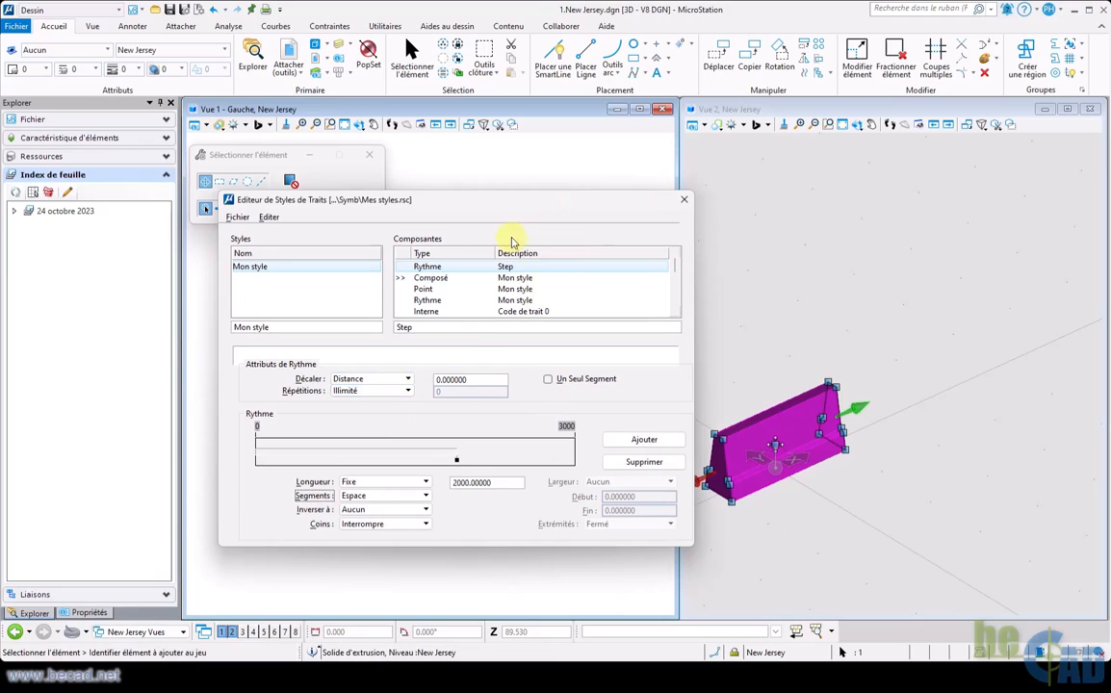
click(509, 201)
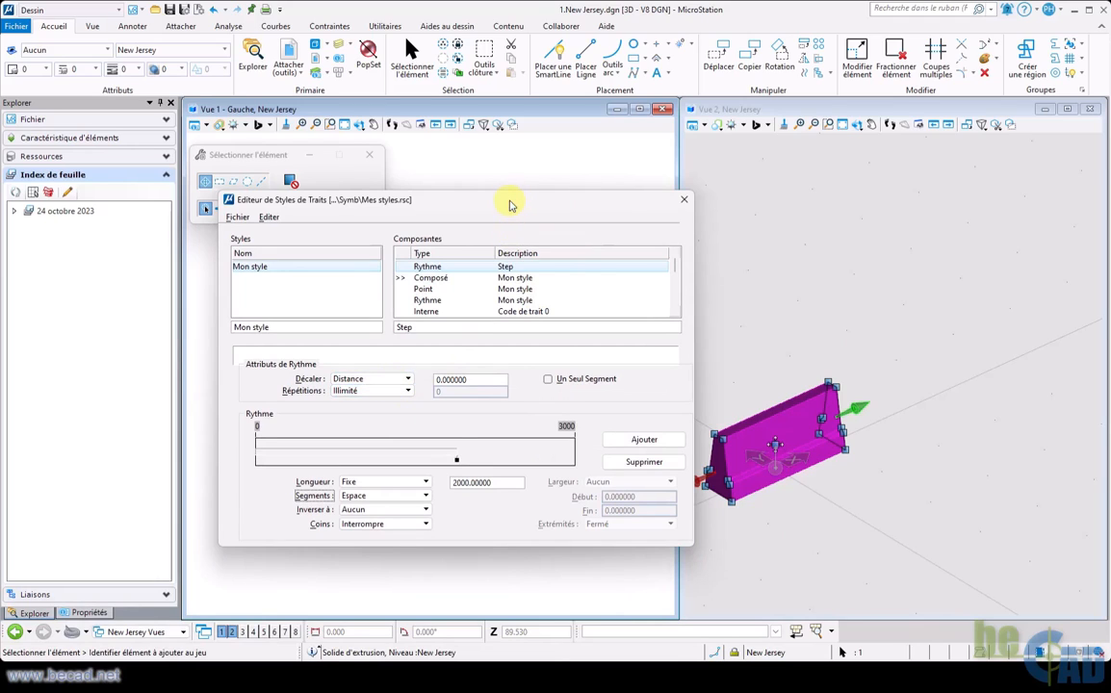
click(269, 217)
mouse_move(285, 232)
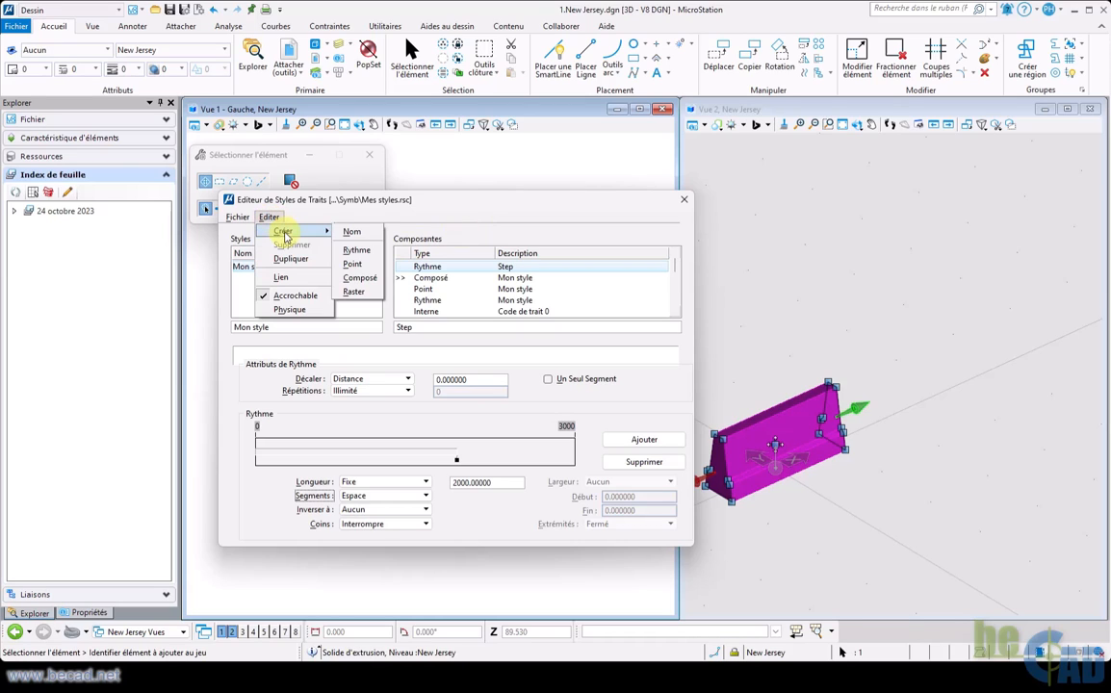
click(352, 264)
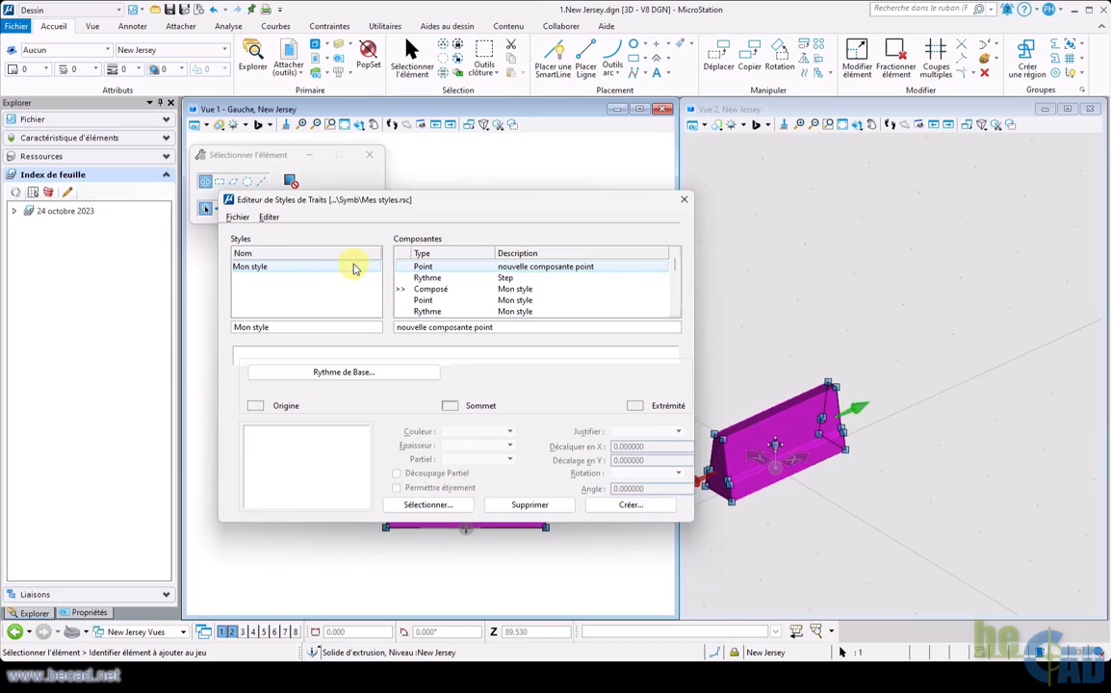
drag(495, 328, 387, 339)
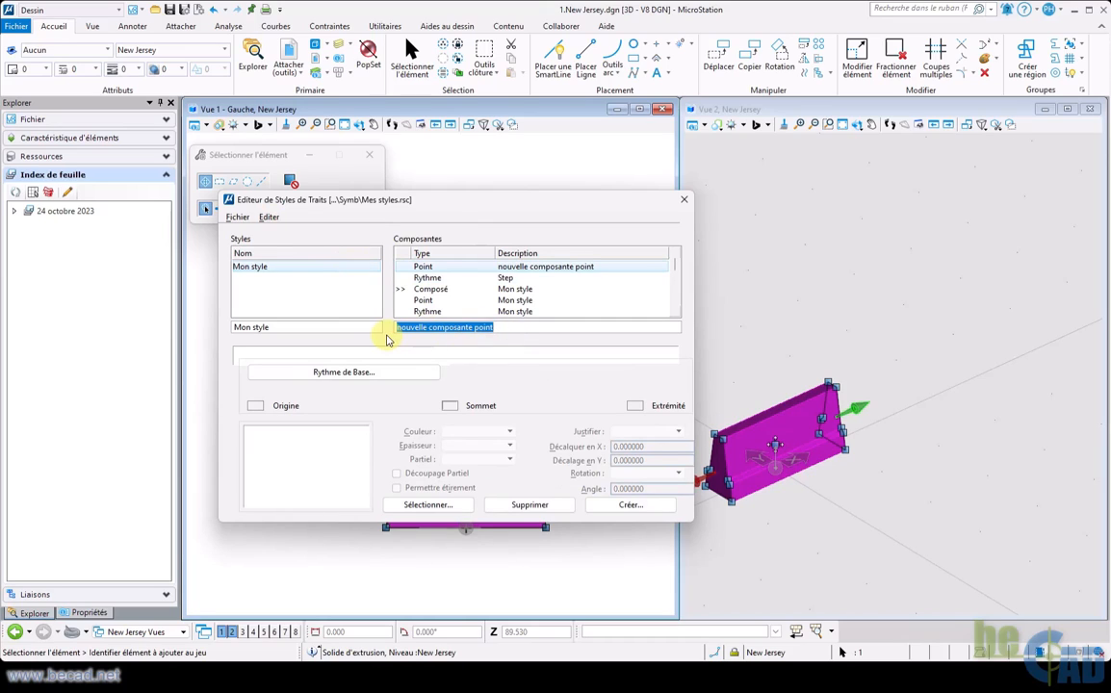
text(Step)
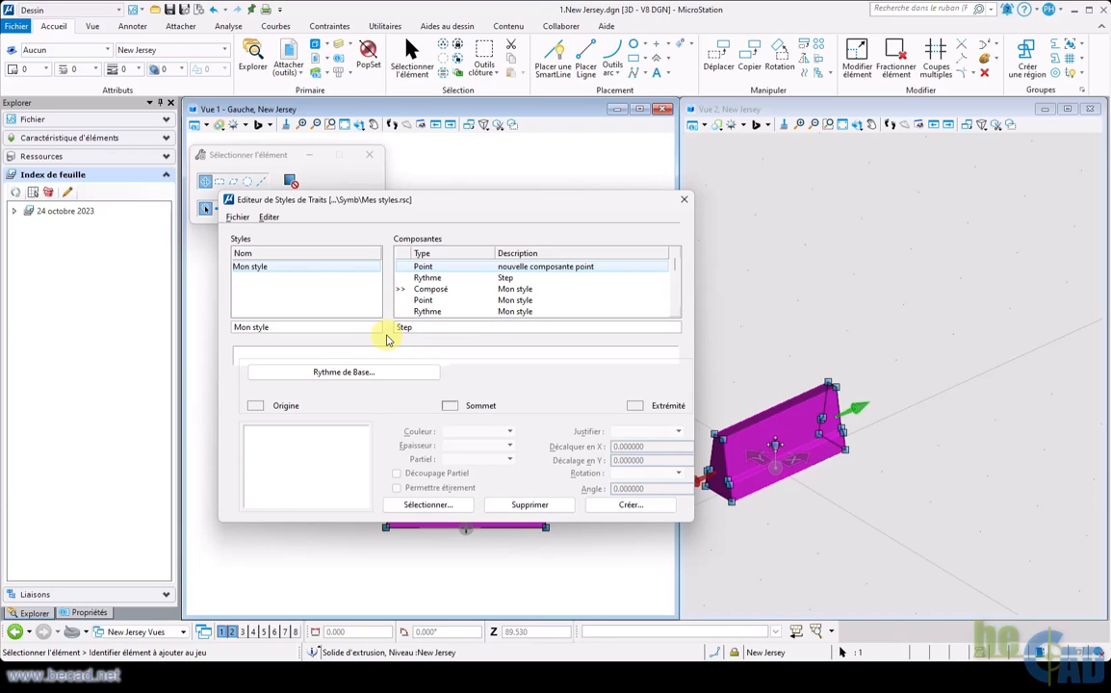
key(Tab)
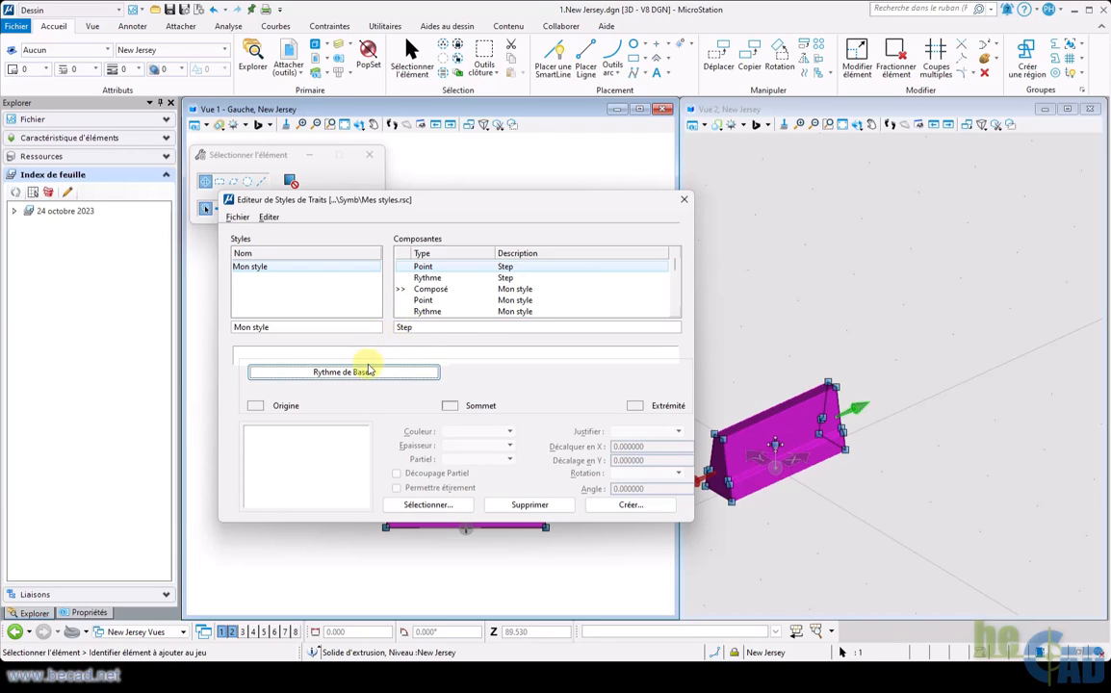
Assign the "Step" rhythm as the base rhythm (Rythme de Base) of the new point component.
click(364, 374)
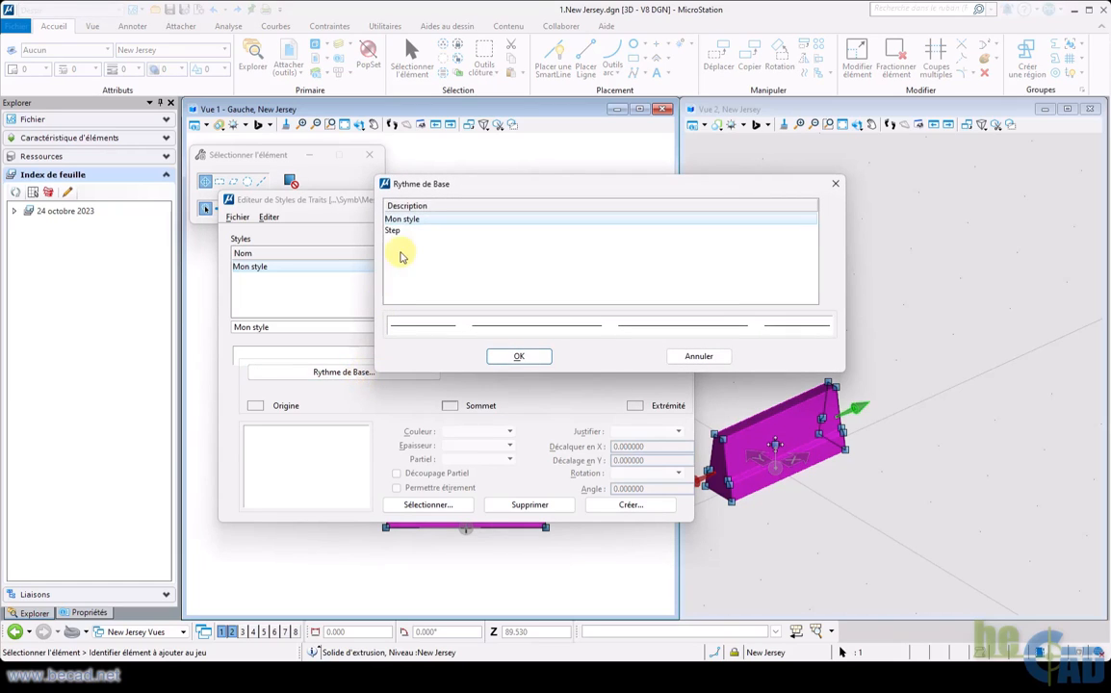
click(394, 231)
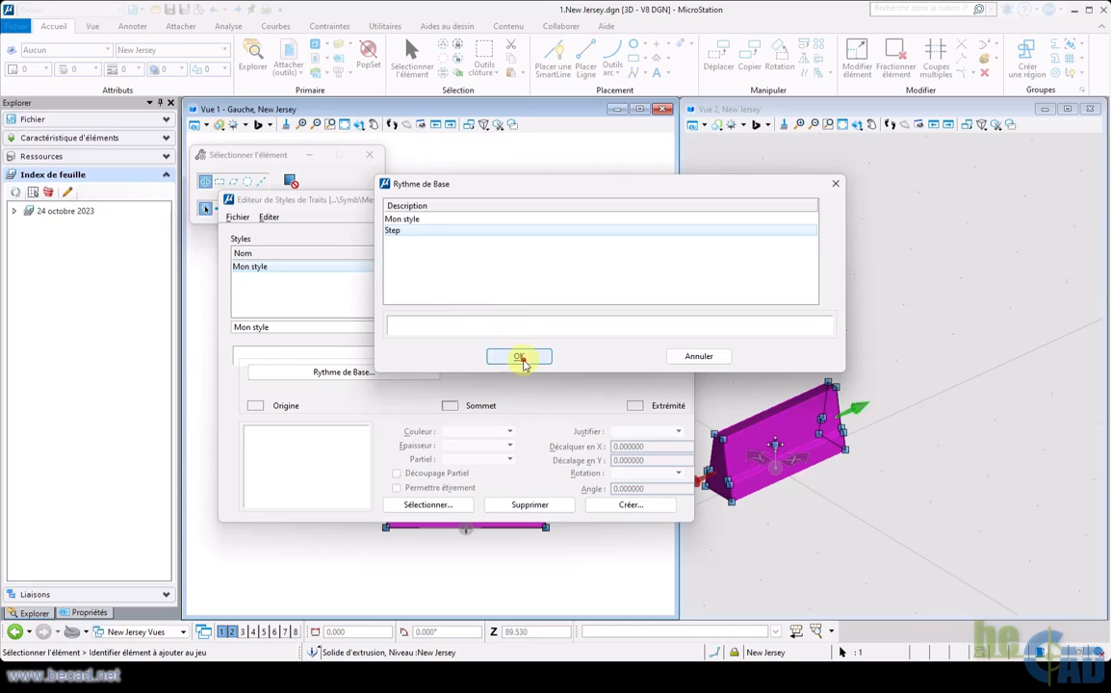
click(525, 356)
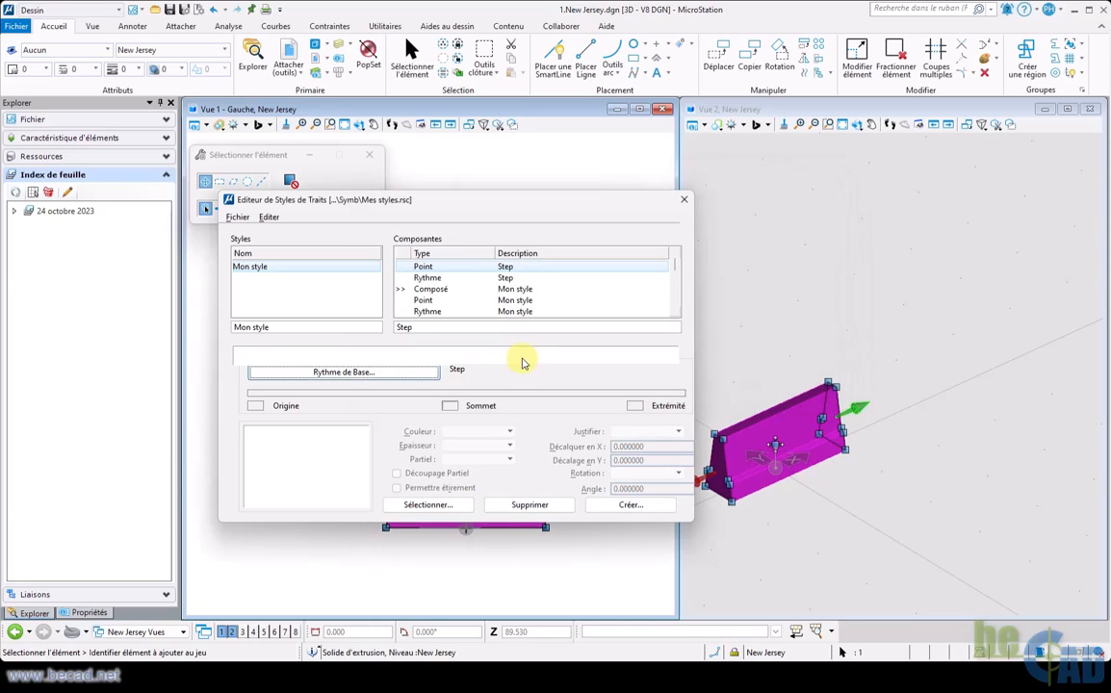
Create a point symbol named "Module Step" from the selected New Jersey barrier for the Espace segment of the "Step" point component.
click(410, 395)
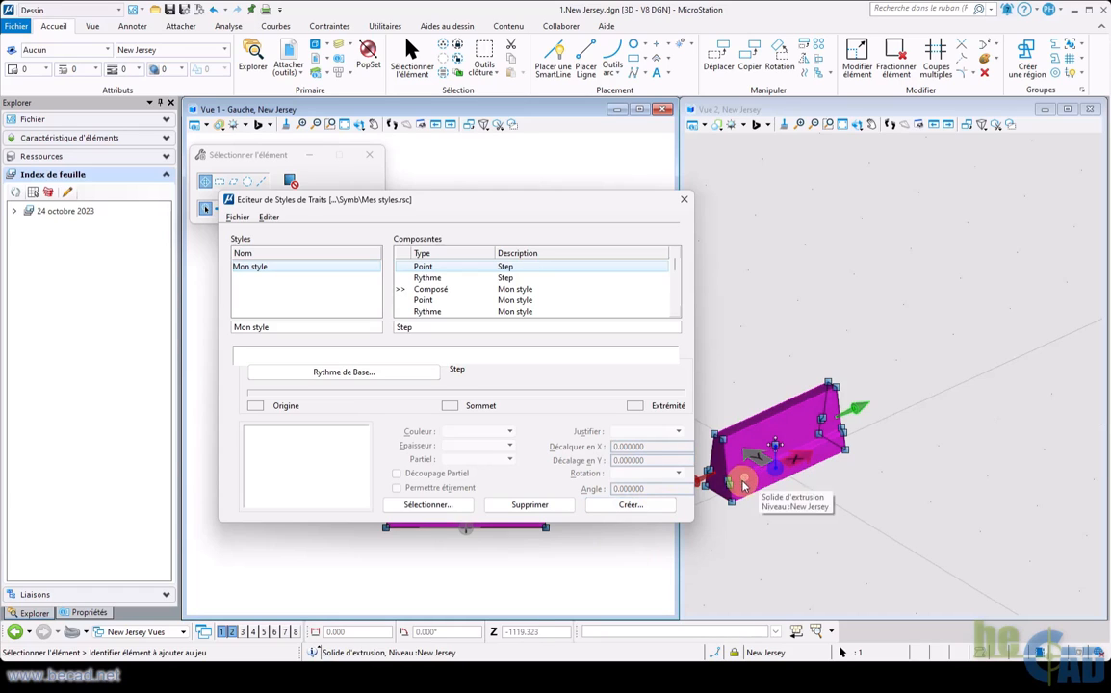
click(630, 507)
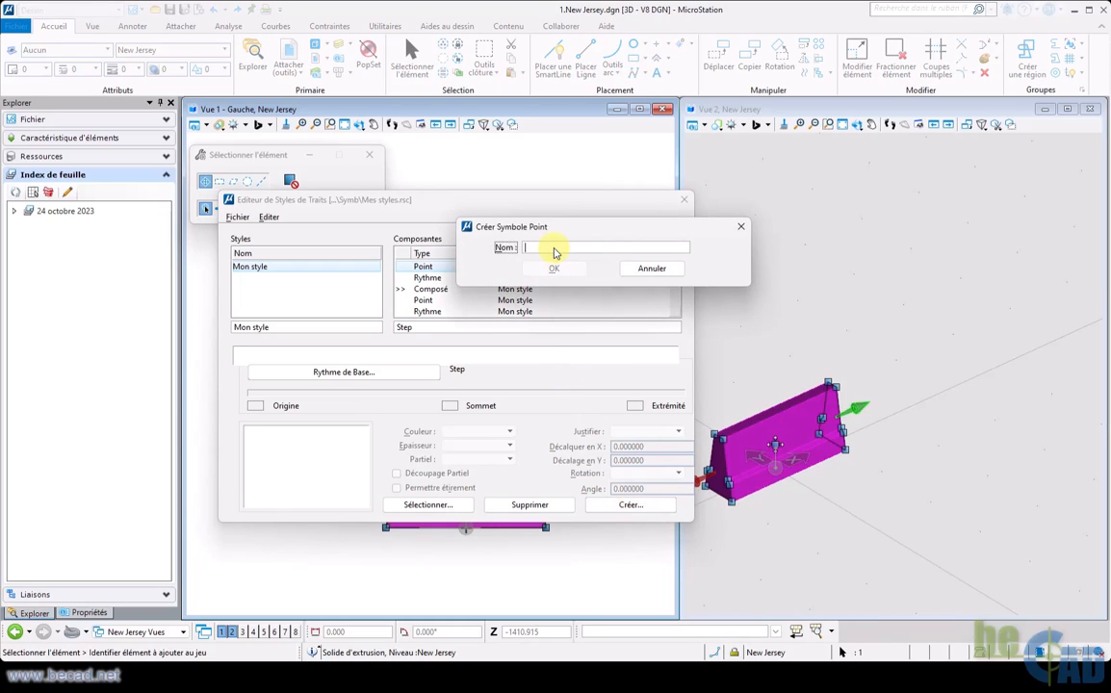
text(Module Step)
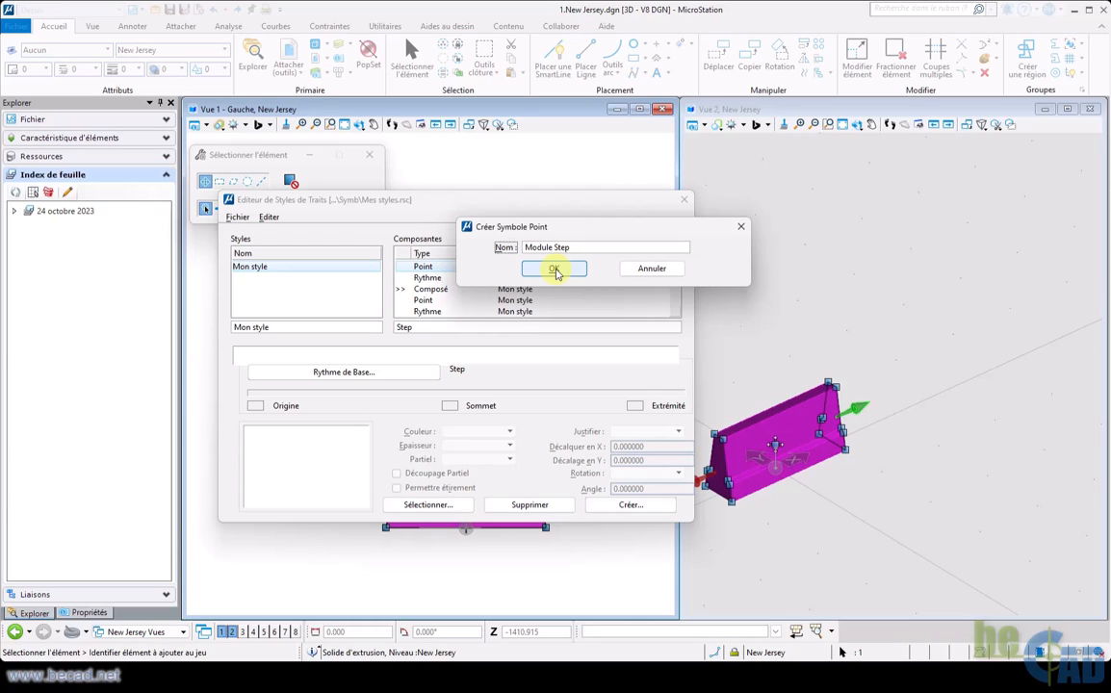
click(555, 271)
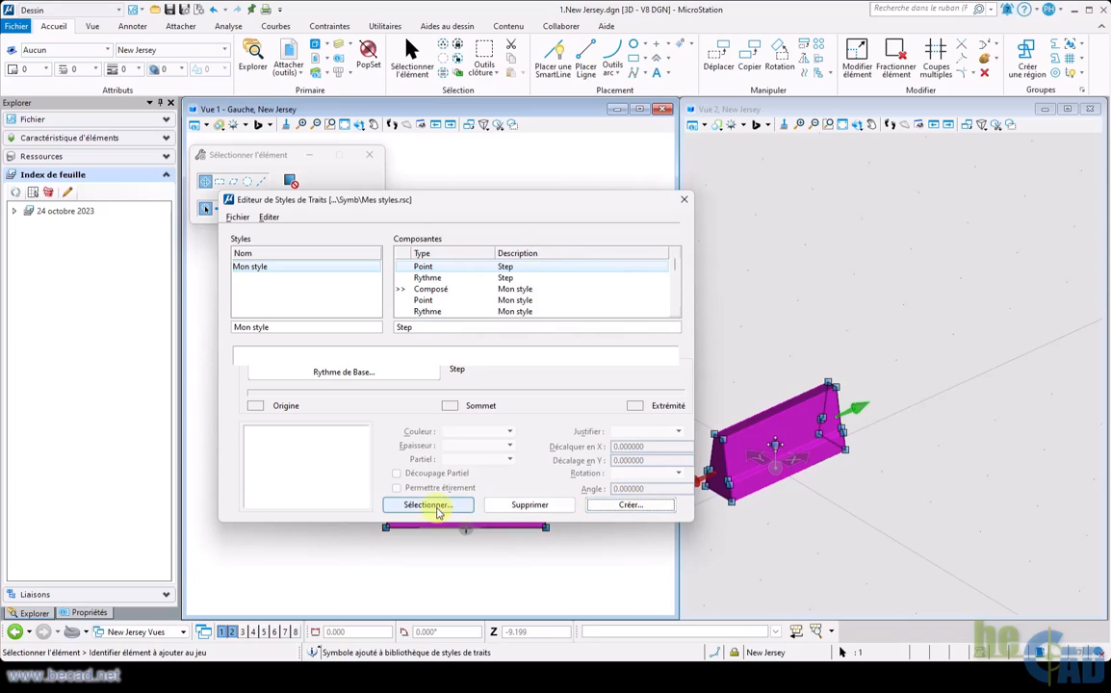
Assign the "Module Step" symbol to the segment of the "Step" point component.
click(428, 506)
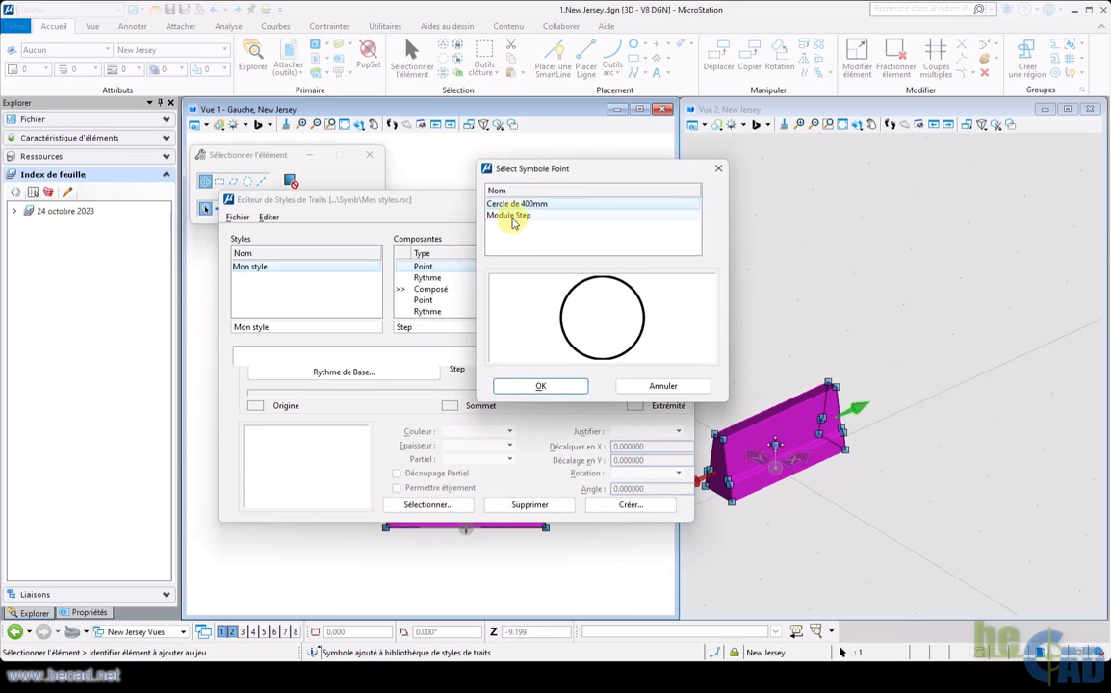
click(513, 217)
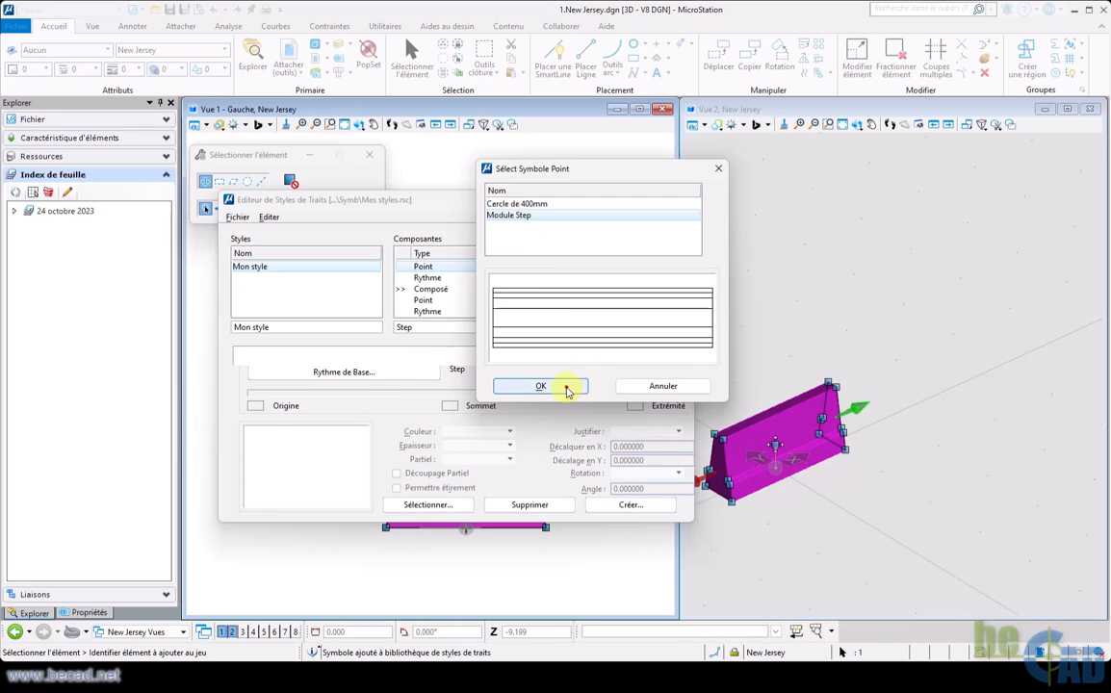
click(567, 390)
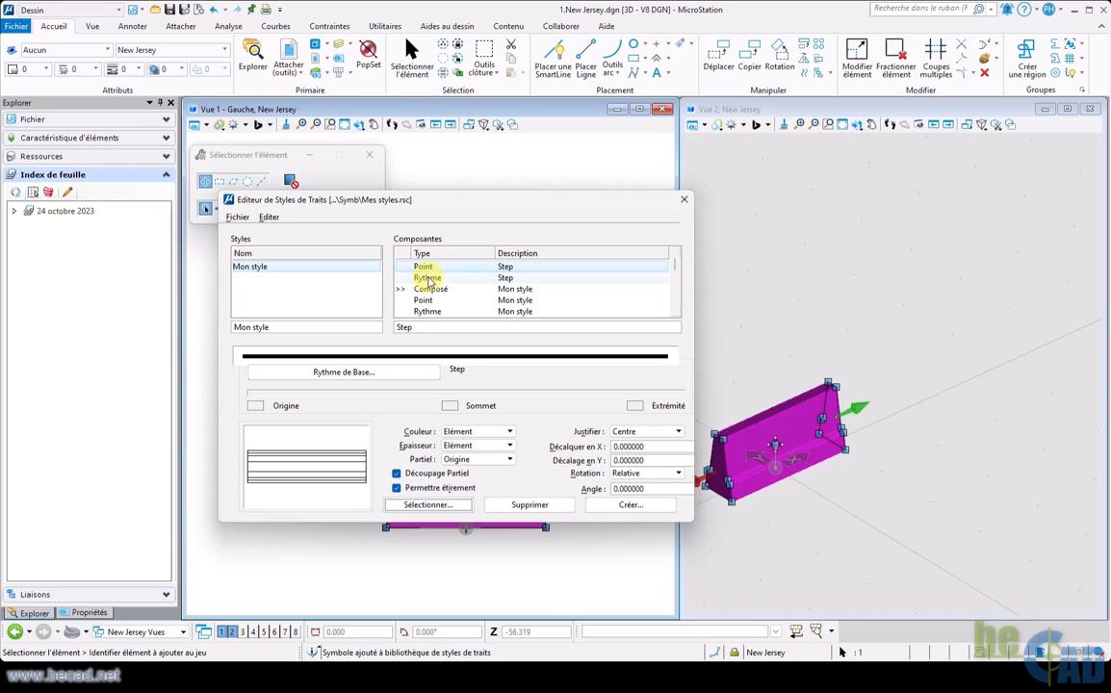
Create a line style named "Step" linked to the "Step" point component and save the style library.
click(426, 277)
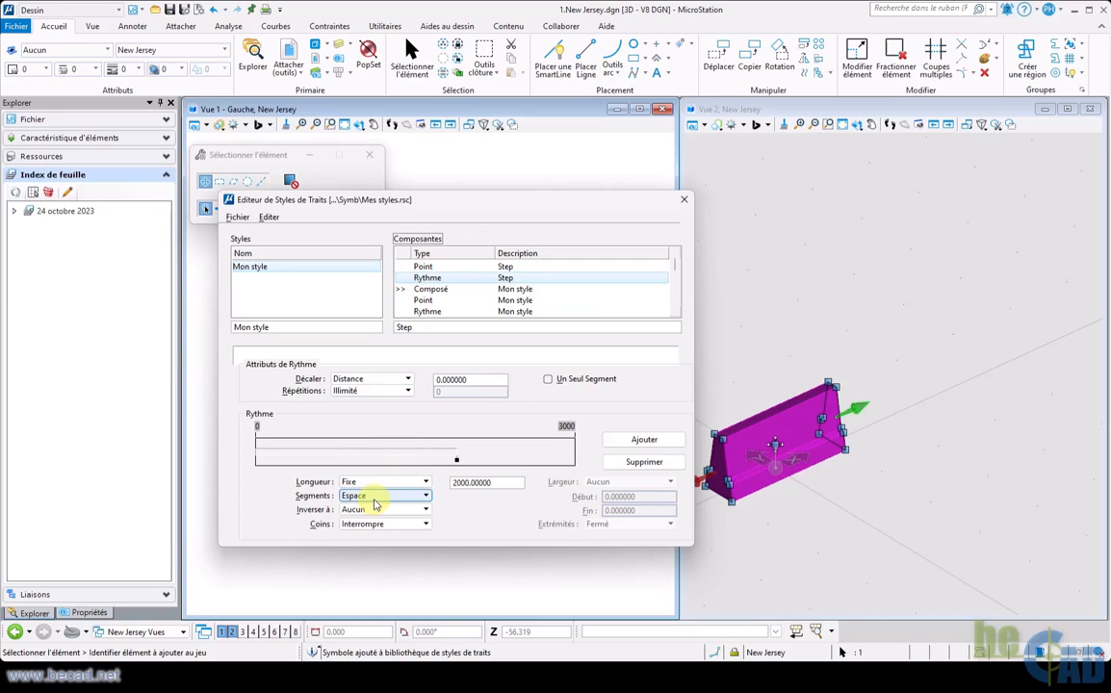
click(427, 266)
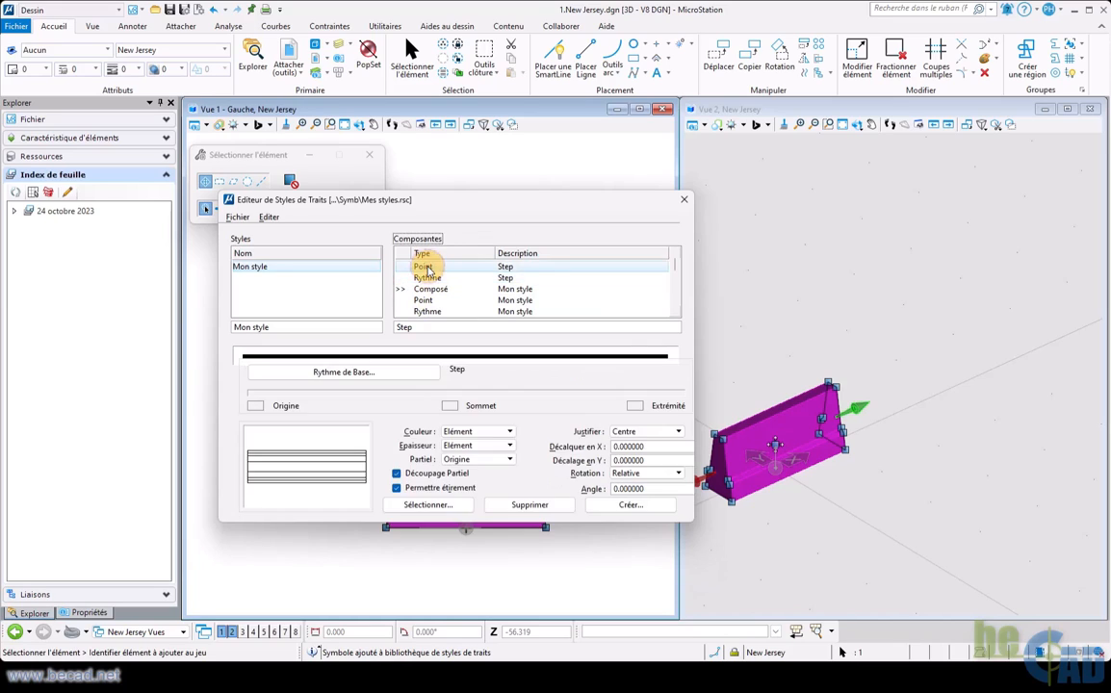
click(270, 220)
mouse_move(277, 235)
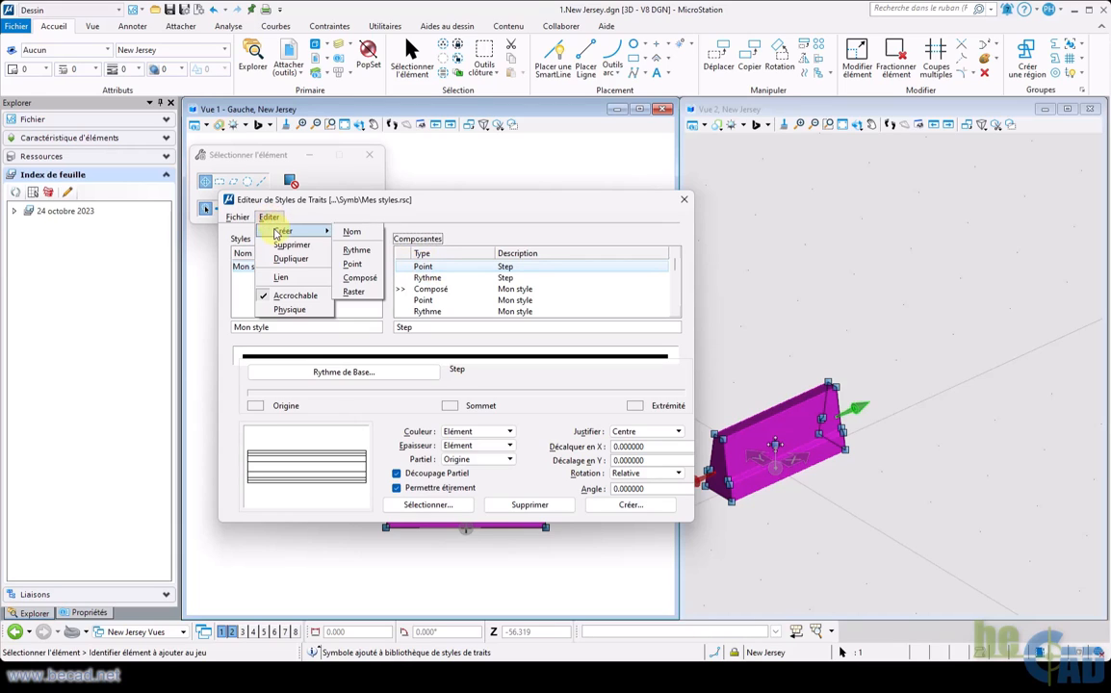
click(351, 234)
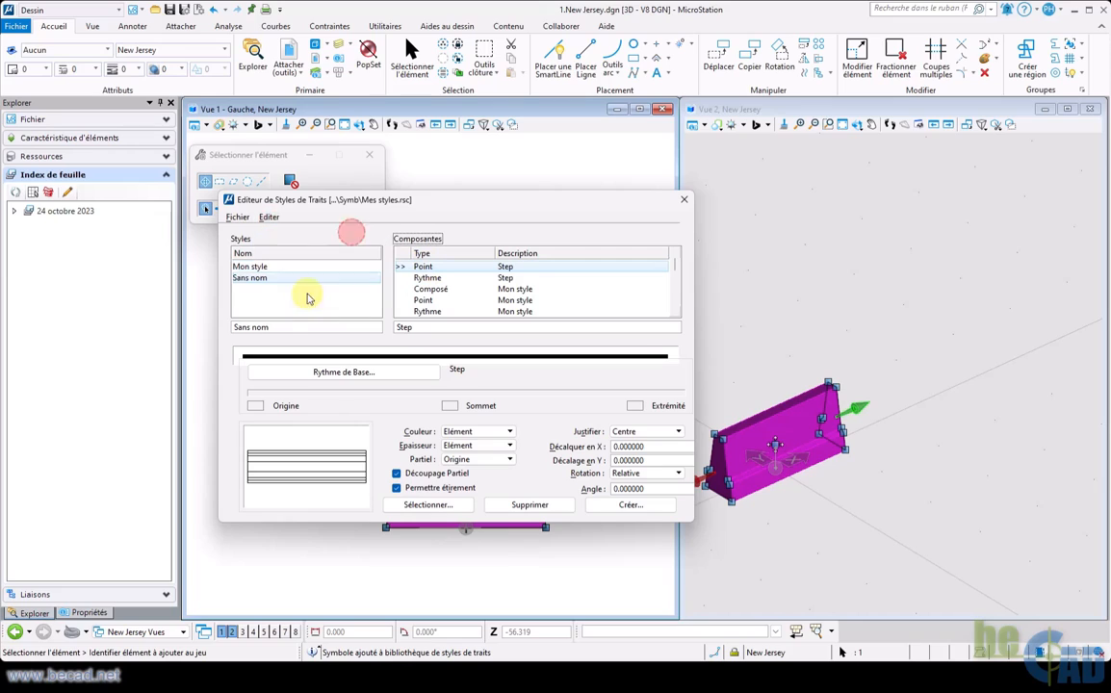
drag(279, 331, 227, 328)
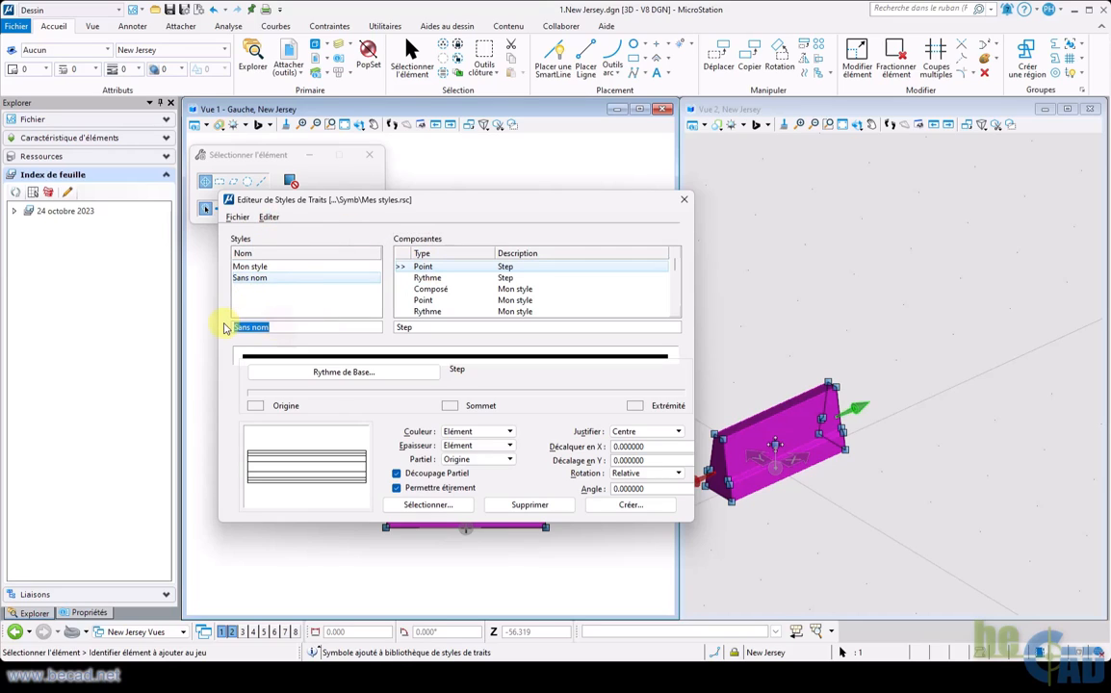
text(Step)
key(Return)
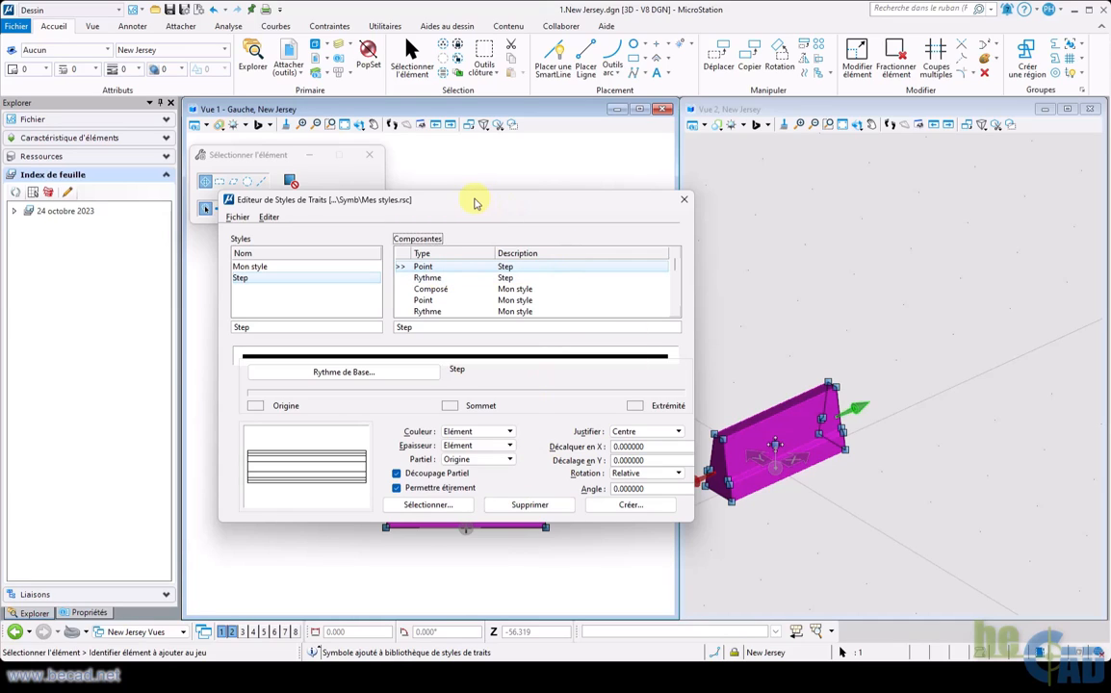
click(237, 217)
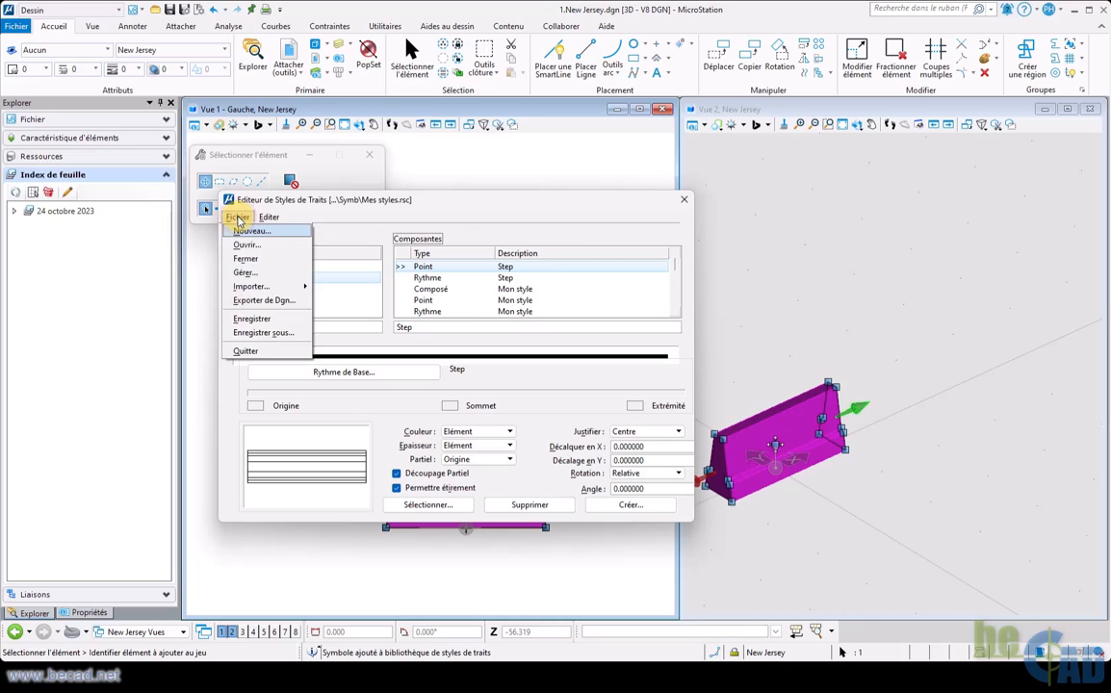
click(253, 318)
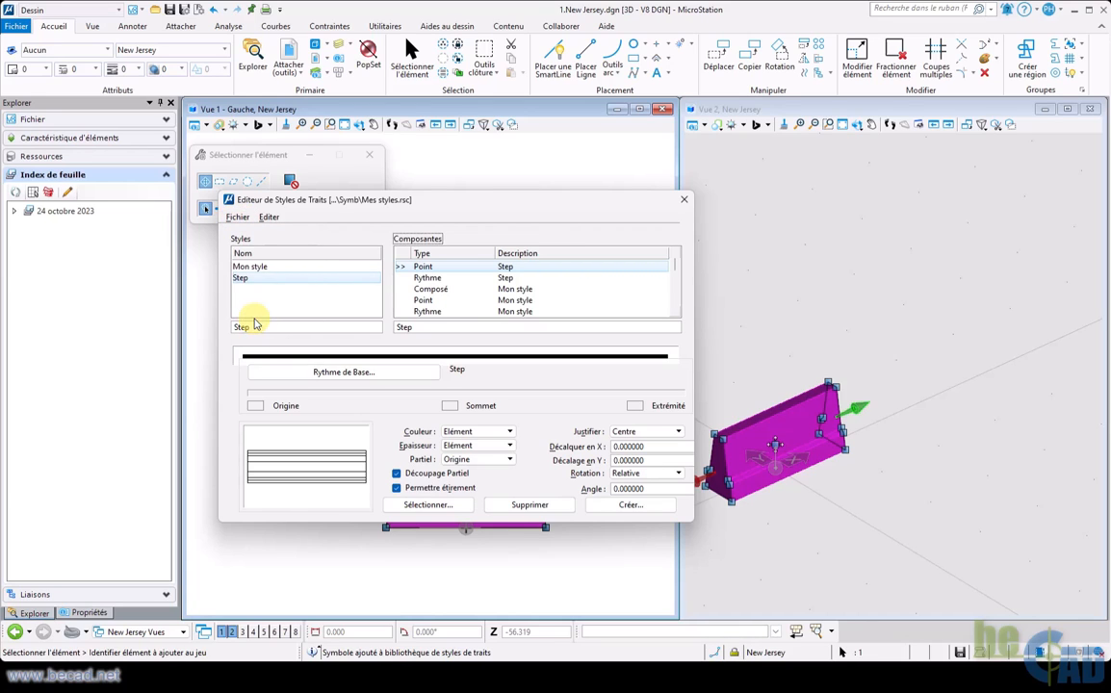
Move the line style editor clear of Vue 1 and make "Step" the active line style for a SmartLine.
drag(300, 200, 883, 170)
scroll(366, 272, down, 5)
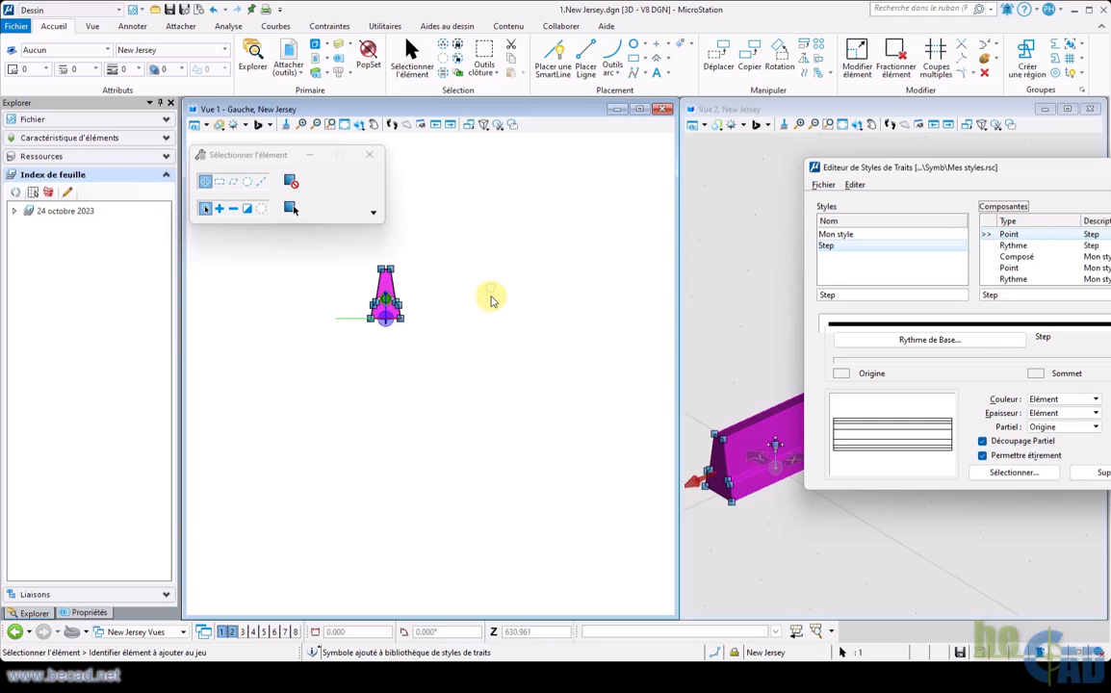
shift+middle_drag(496, 287, 322, 340)
click(554, 56)
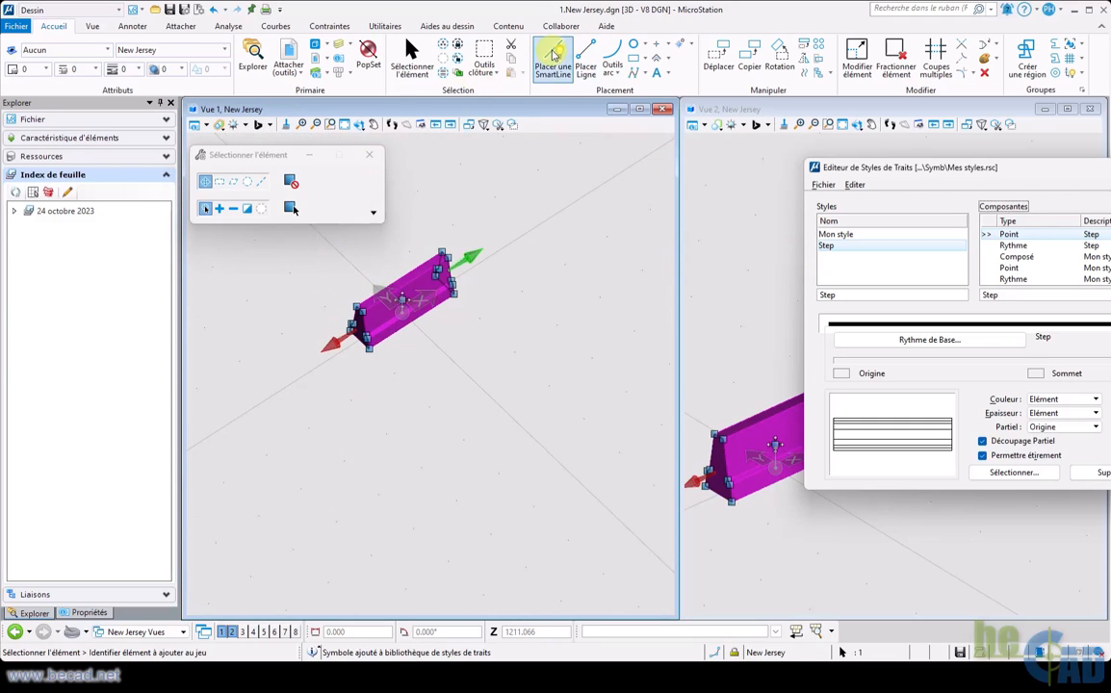
click(97, 70)
scroll(130, 332, down, 4)
scroll(130, 339, down, 3)
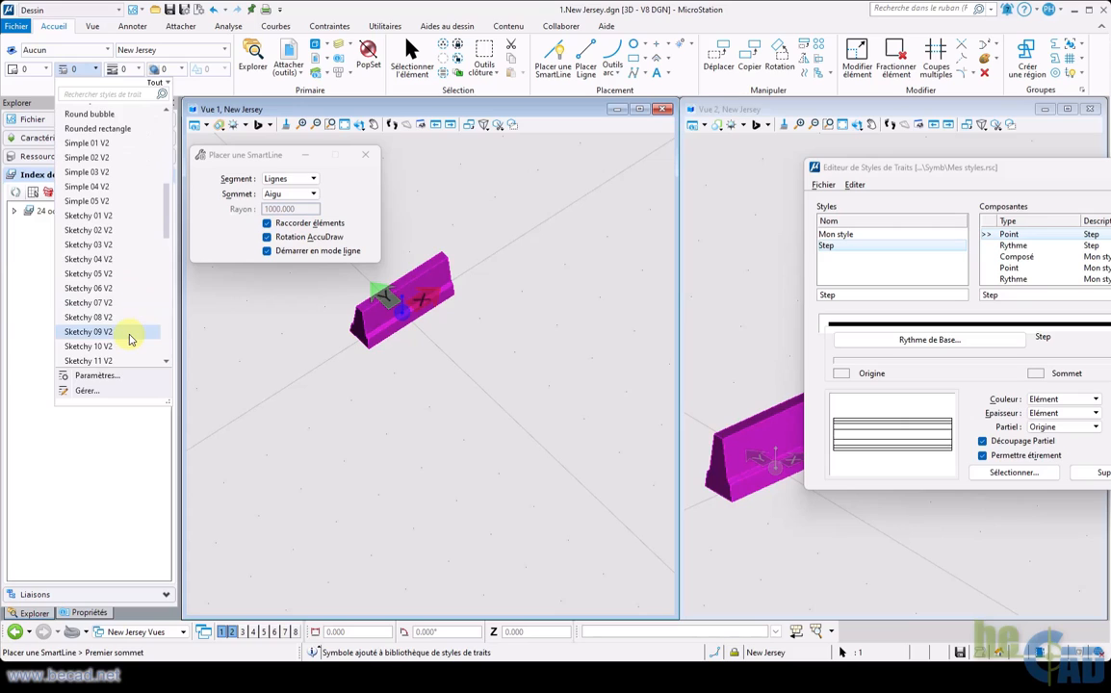
scroll(130, 338, up, 3)
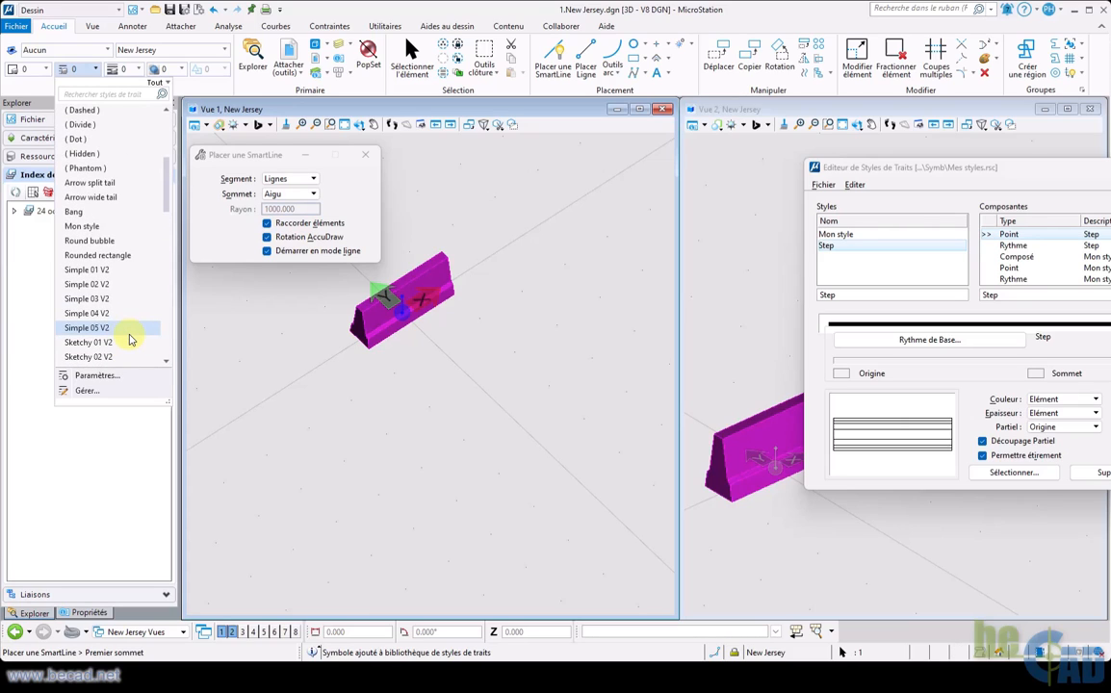
scroll(130, 339, down, 6)
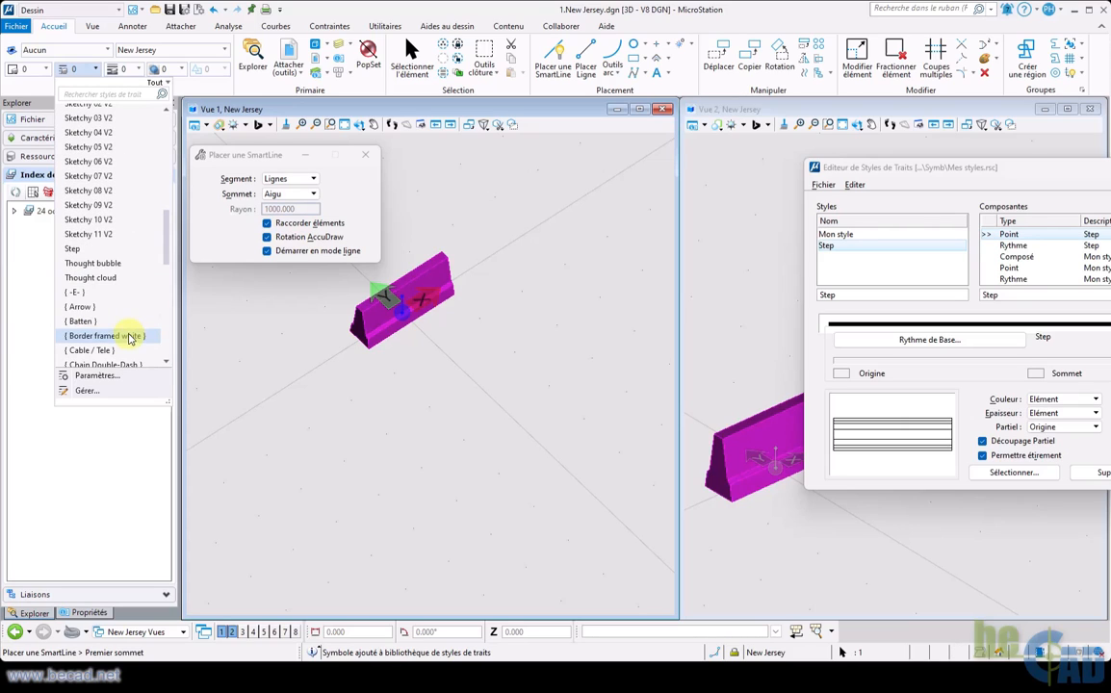
click(75, 248)
In the top view of Vue 1, place a horizontal "Step" SmartLine nearly four modules long just below the barrier, moving the editor clear of Vue 2.
click(325, 448)
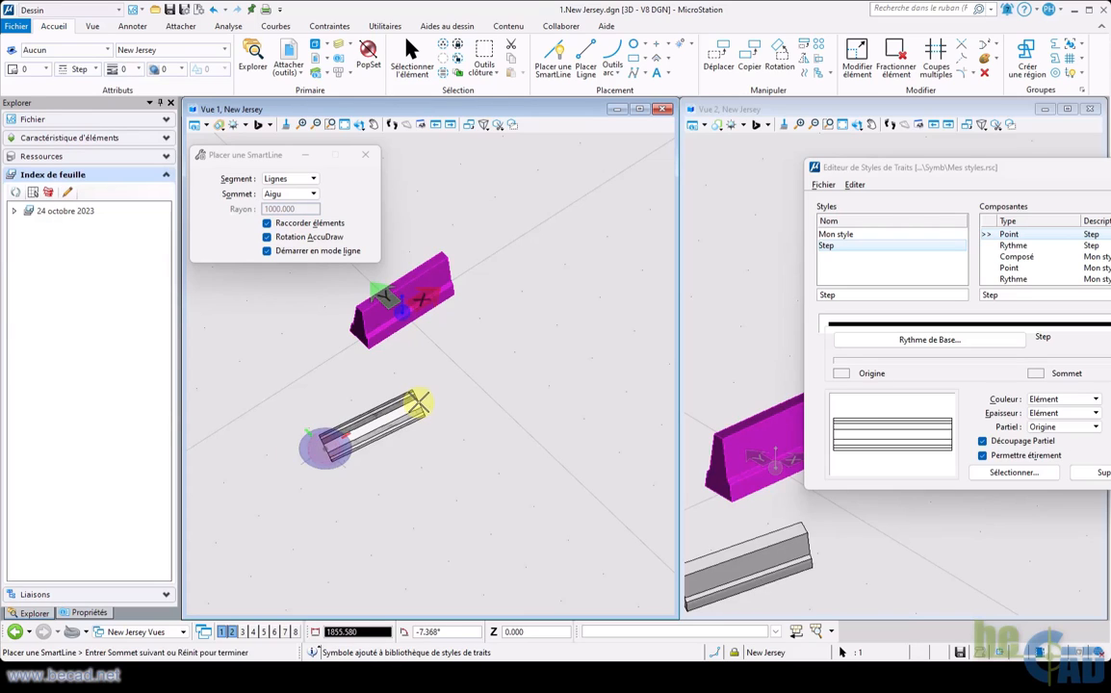
right_click(481, 344)
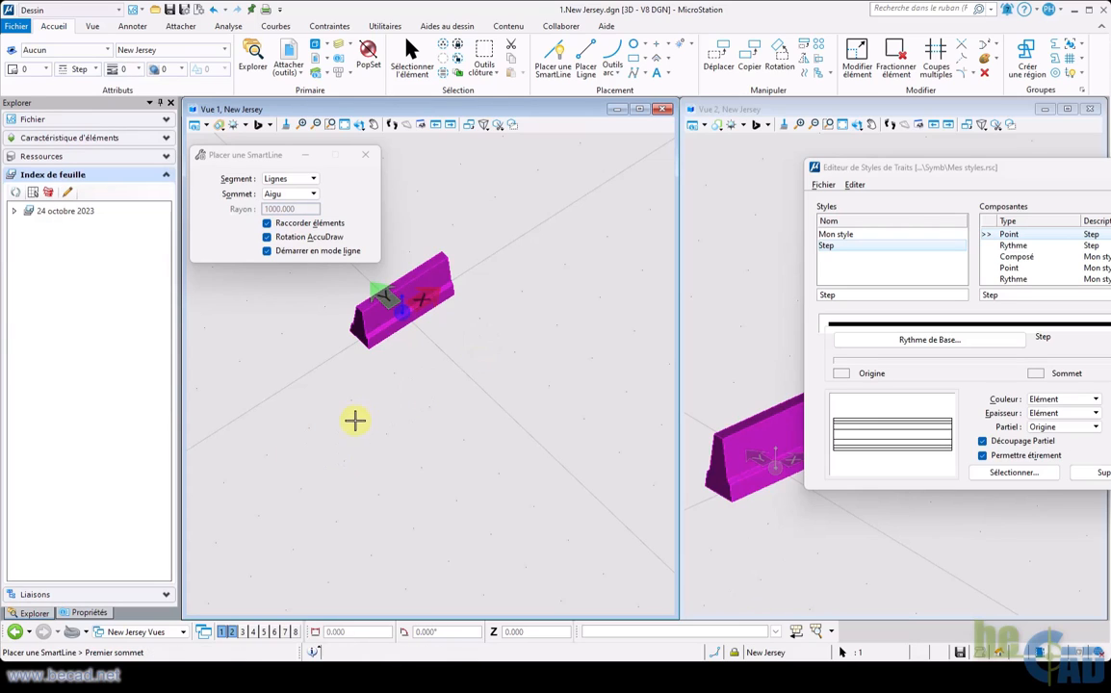
shift+right_click(425, 455)
click(473, 447)
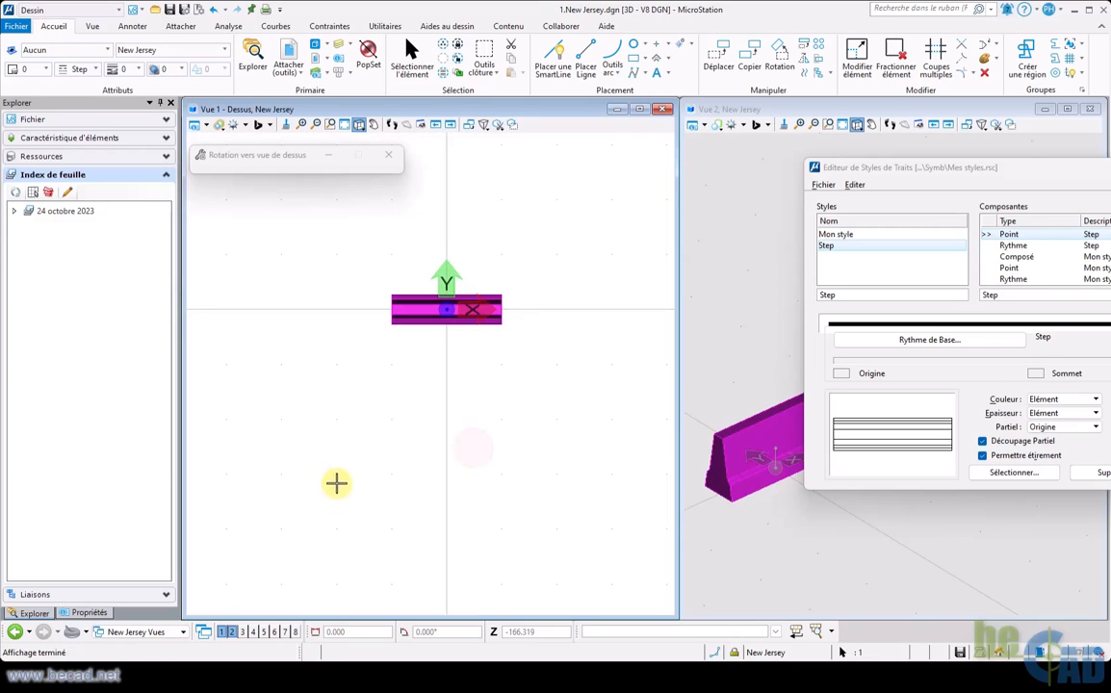
click(309, 371)
click(362, 391)
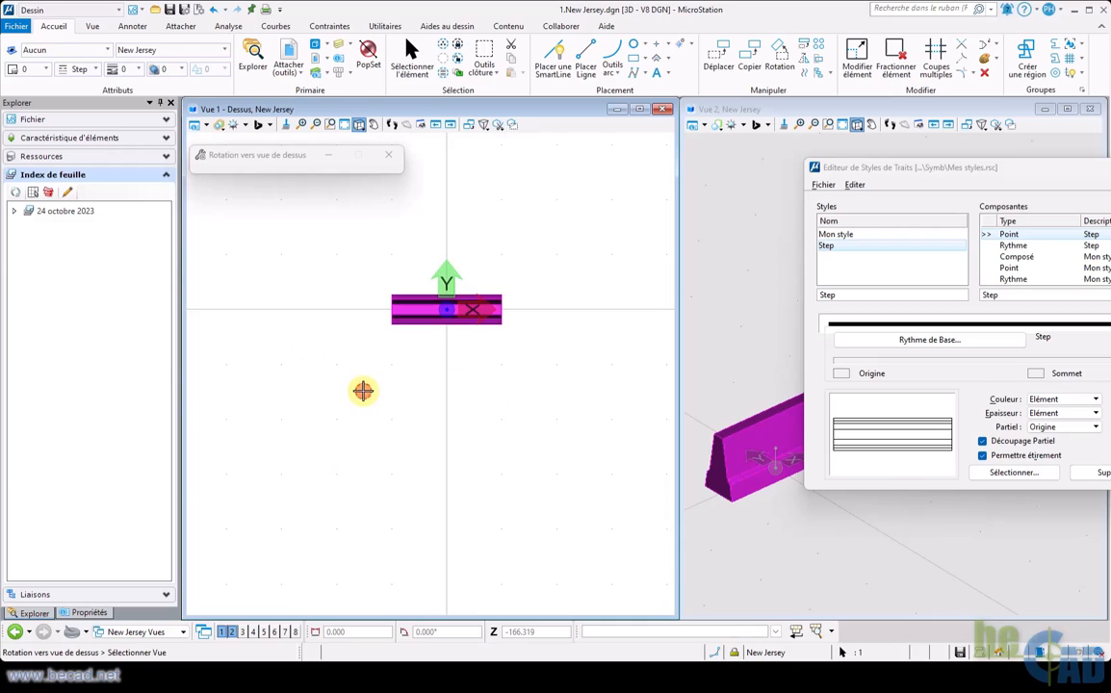
right_click(363, 391)
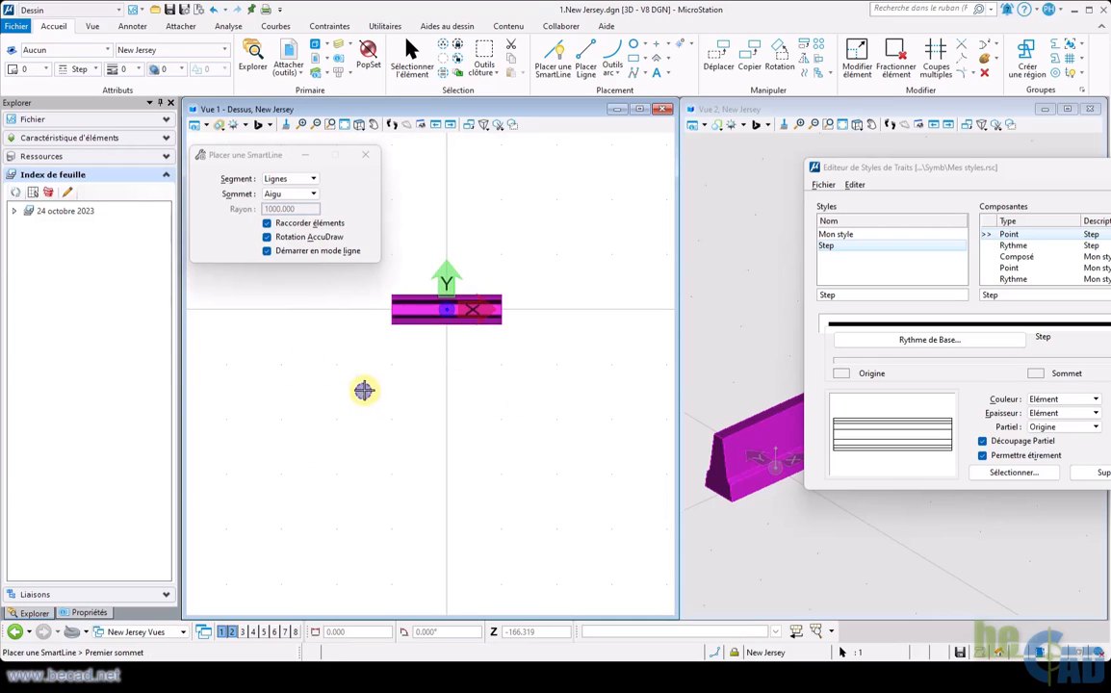
click(222, 369)
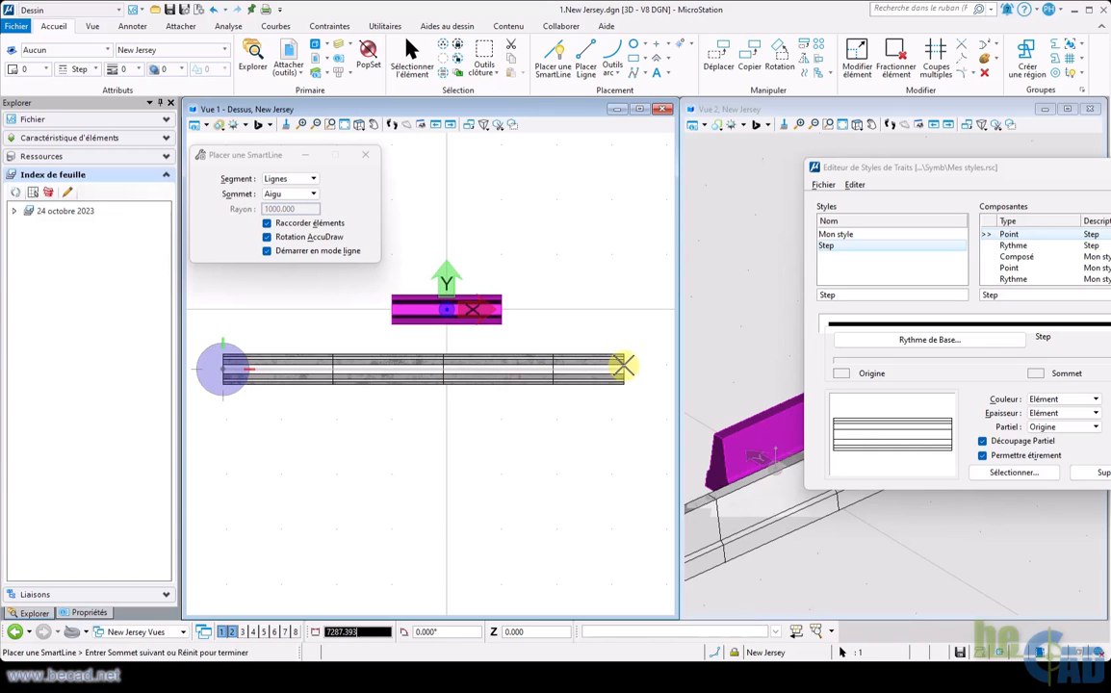
drag(941, 167, 836, 563)
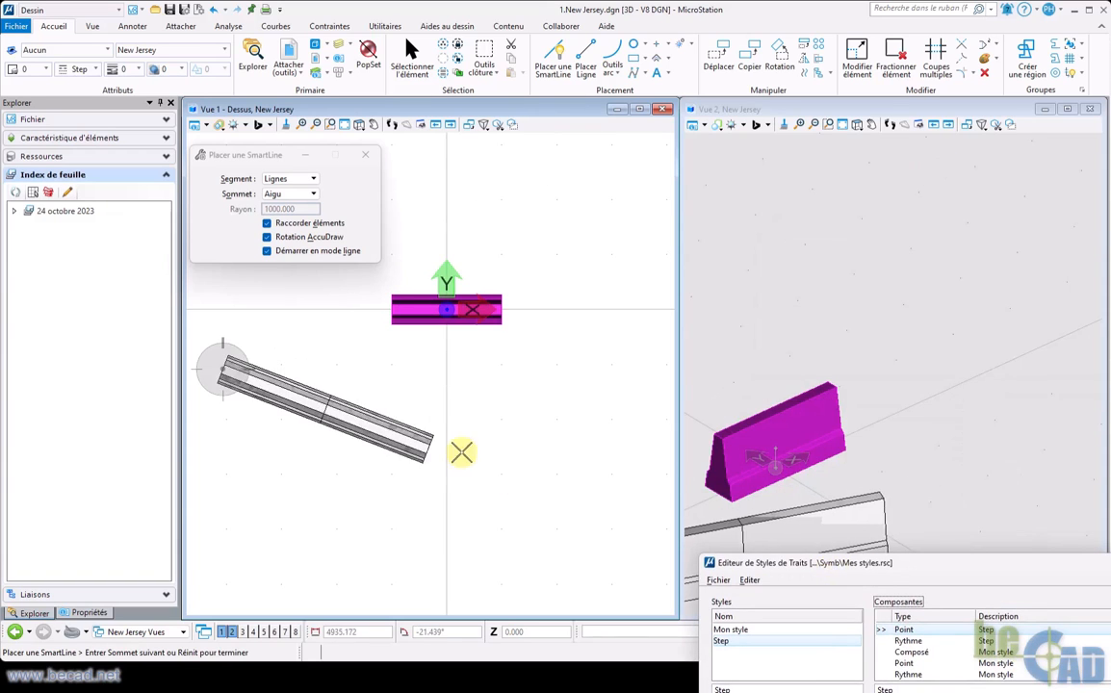
click(643, 369)
right_click(511, 438)
Place a second, longer horizontal "Step" SmartLine about 35000 long below the first line in Vue 1.
scroll(809, 274, down, 4)
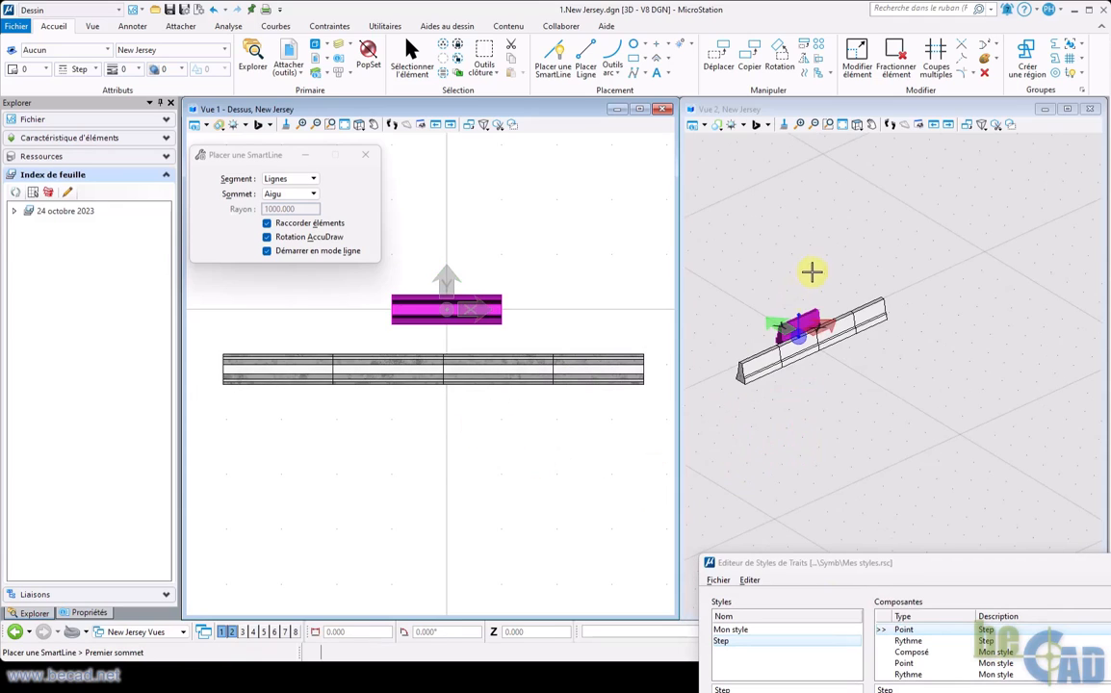
scroll(324, 402, up, 5)
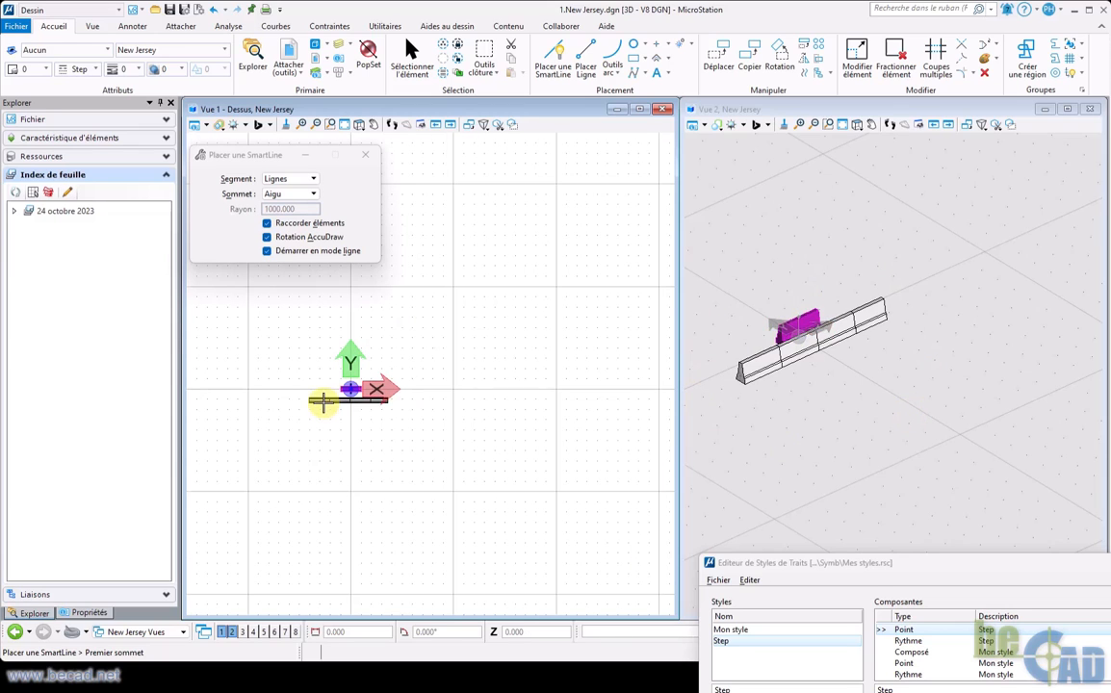
click(262, 428)
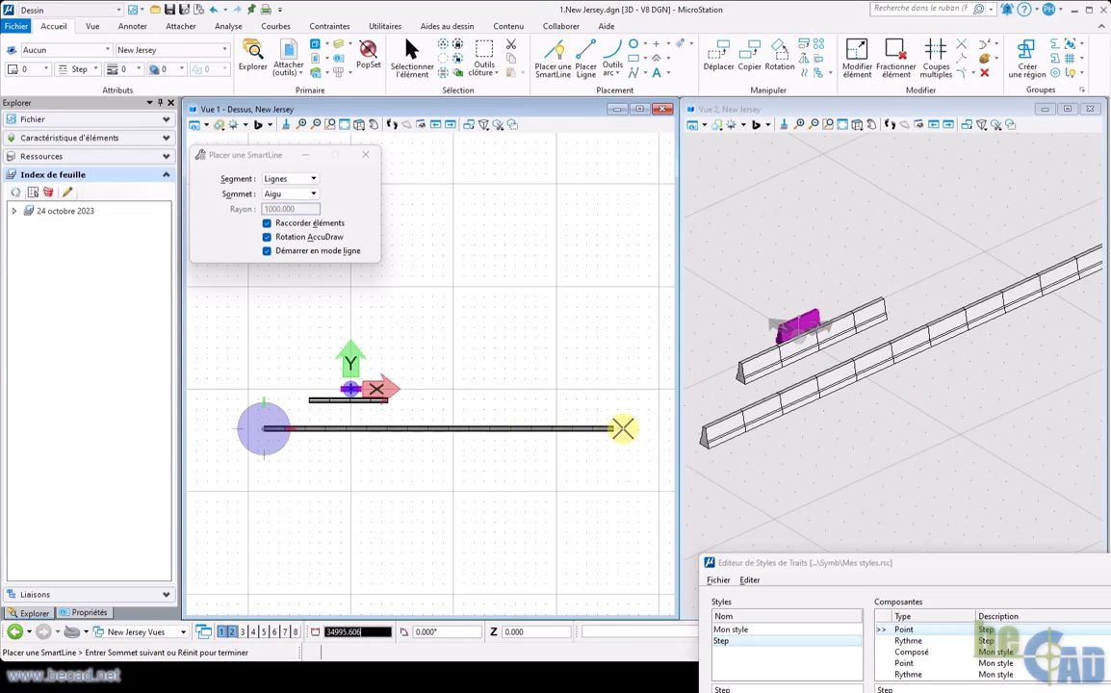
click(622, 428)
right_click(456, 483)
Examine the end profile and module joints of the 3D barrier lines in Vue 2.
scroll(762, 371, down, 3)
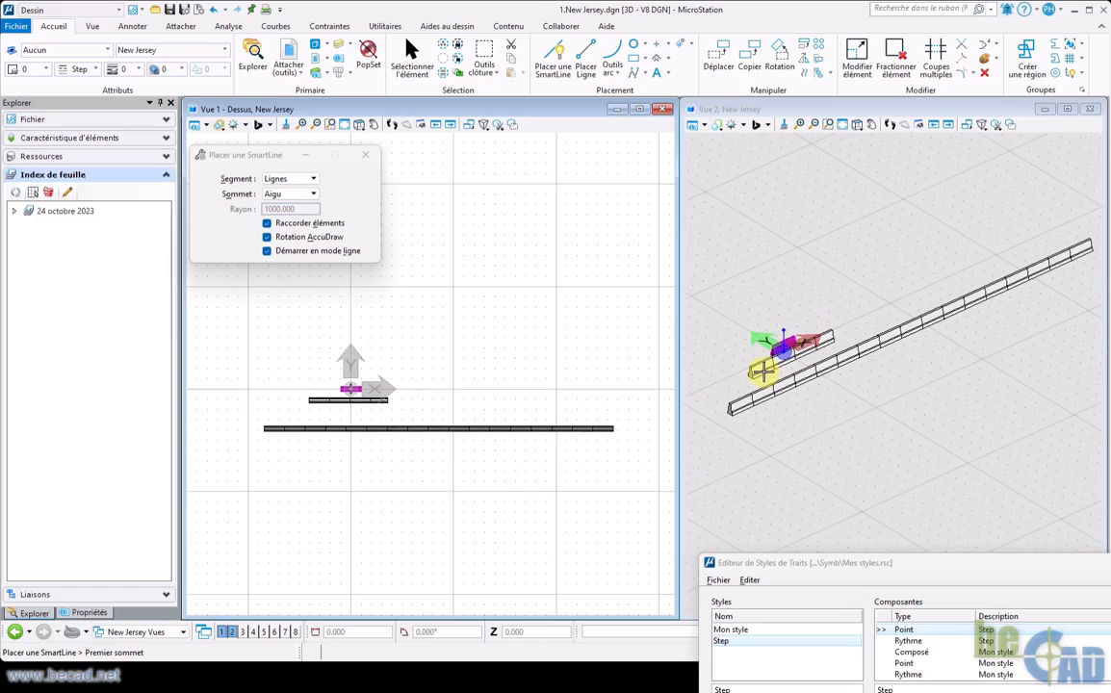
shift+middle_drag(714, 402, 787, 410)
scroll(797, 406, up, 6)
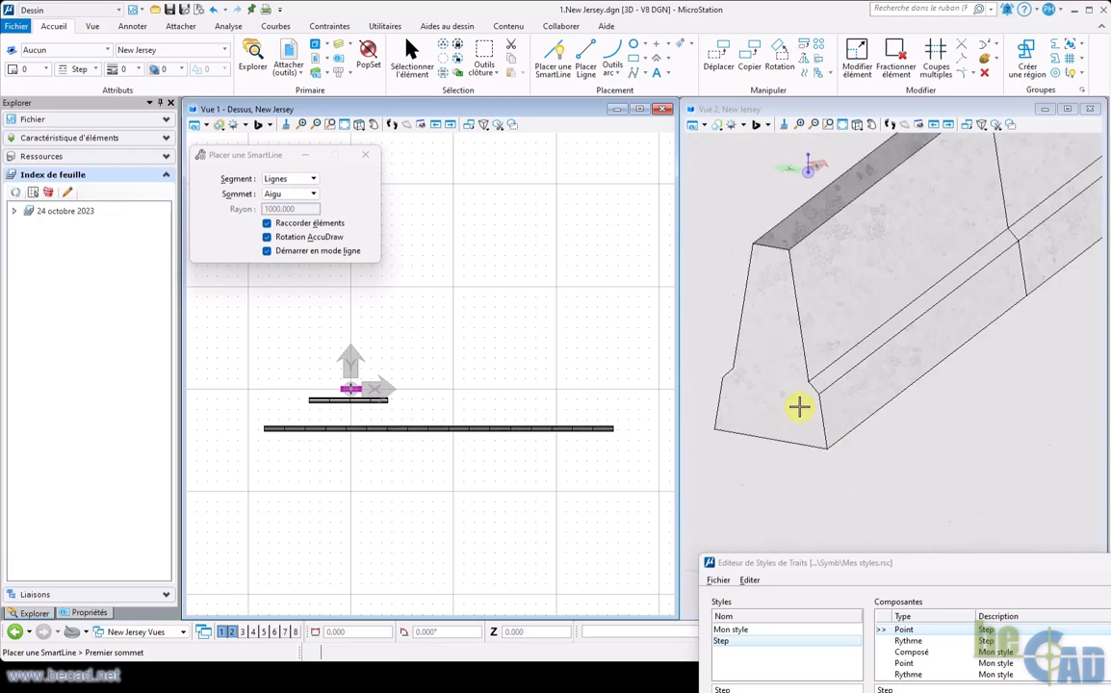
middle_drag(970, 375, 950, 412)
scroll(770, 347, up, 2)
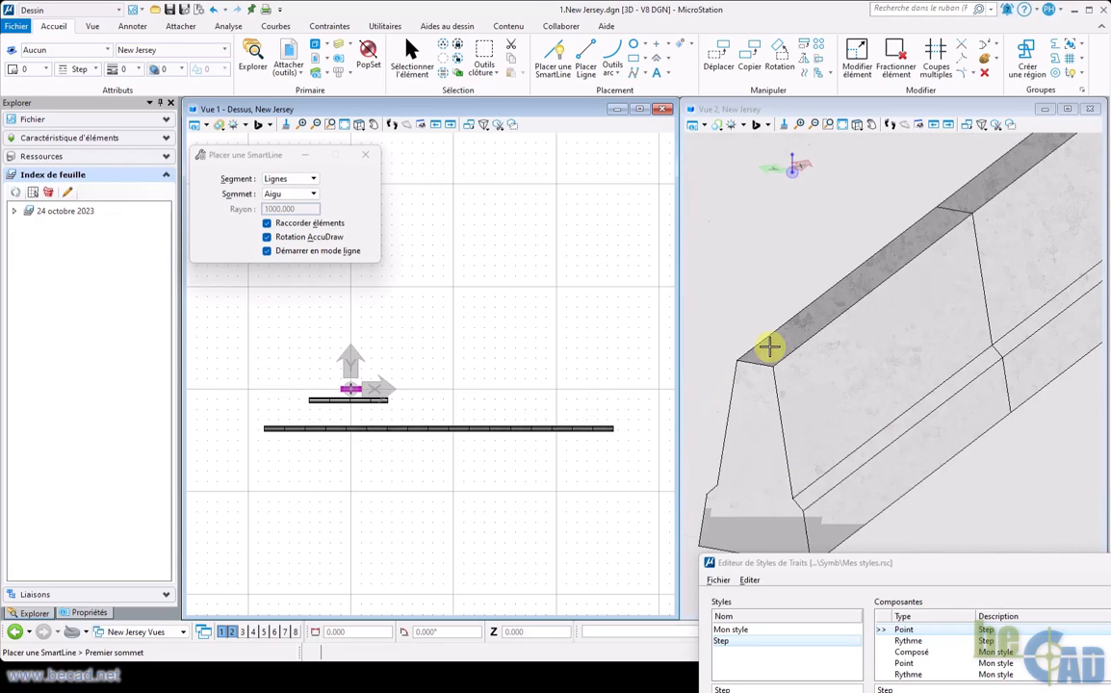
scroll(504, 315, down, 4)
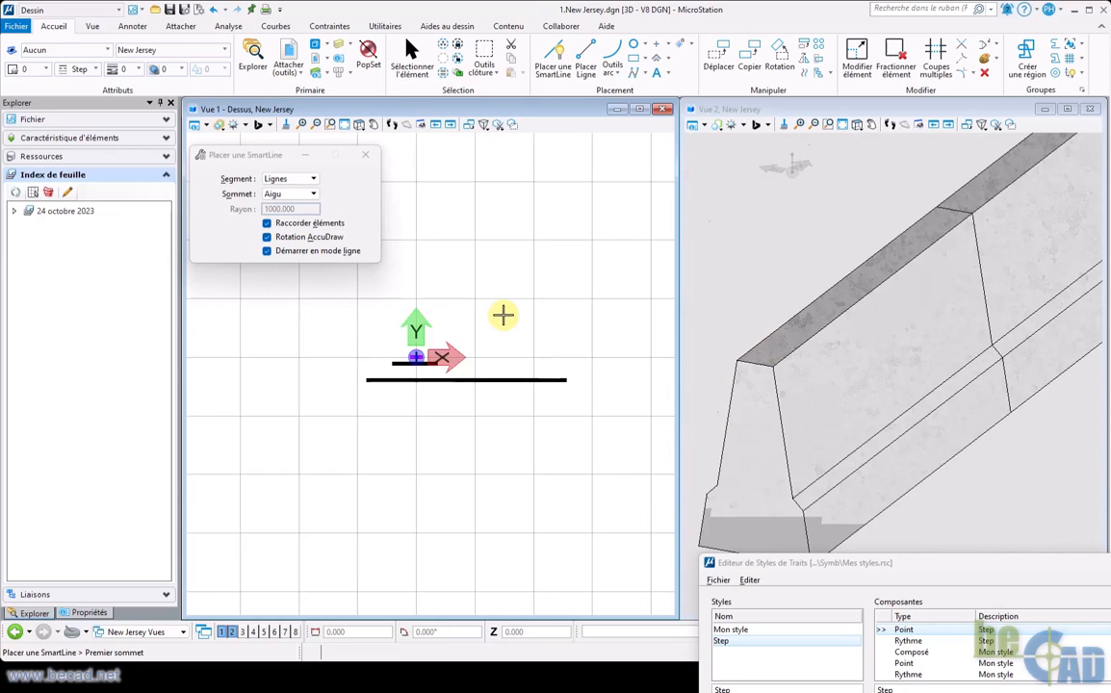
scroll(695, 339, down, 2)
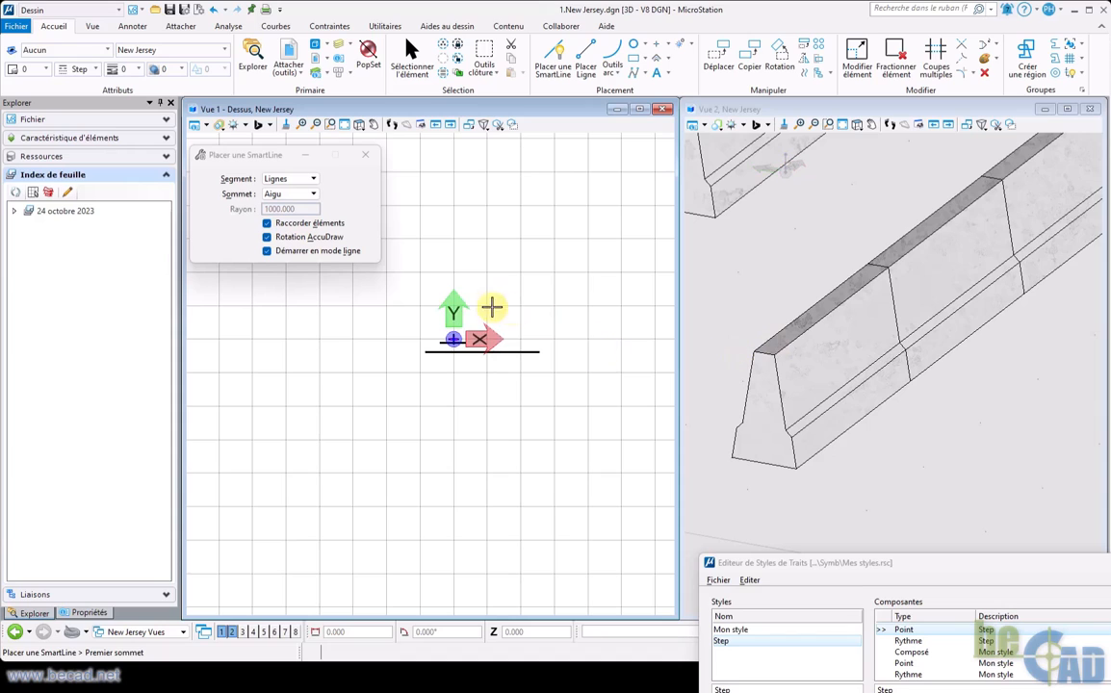
Open the level manager and move it clear of the Explorer panel.
scroll(518, 336, up, 3)
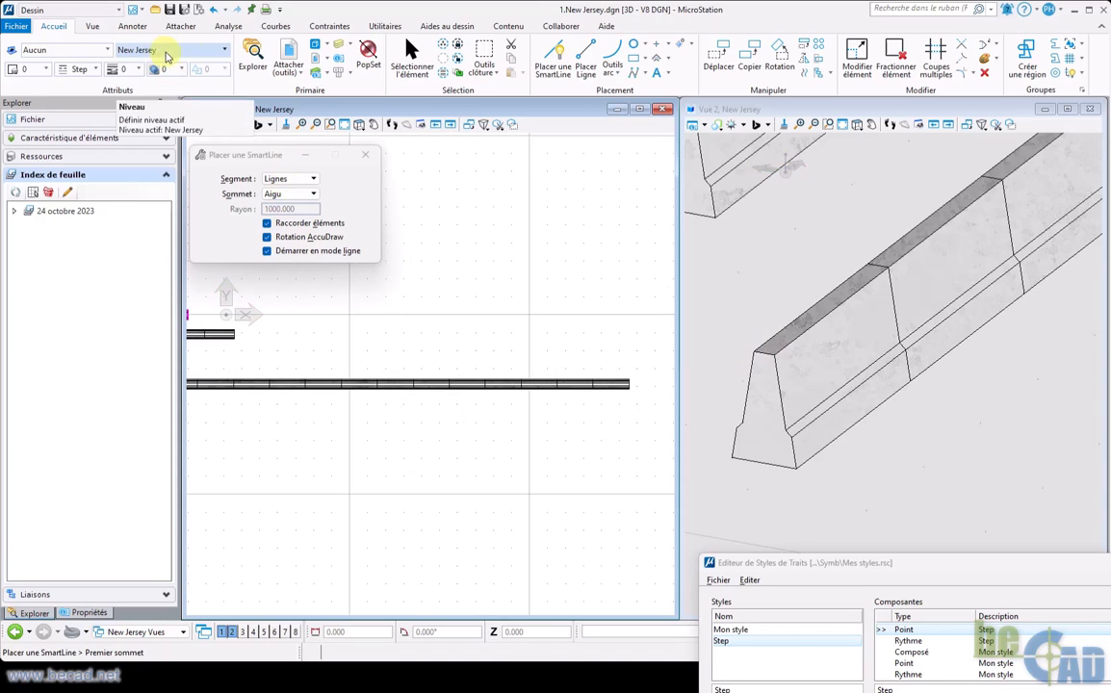
click(315, 75)
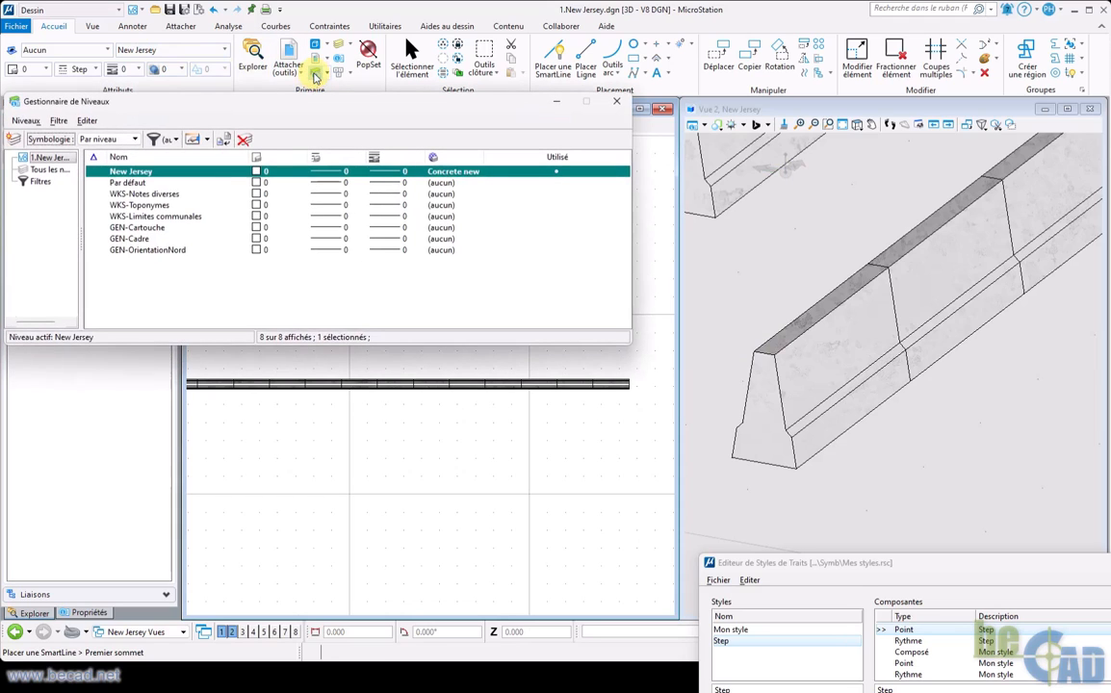
drag(297, 101, 406, 110)
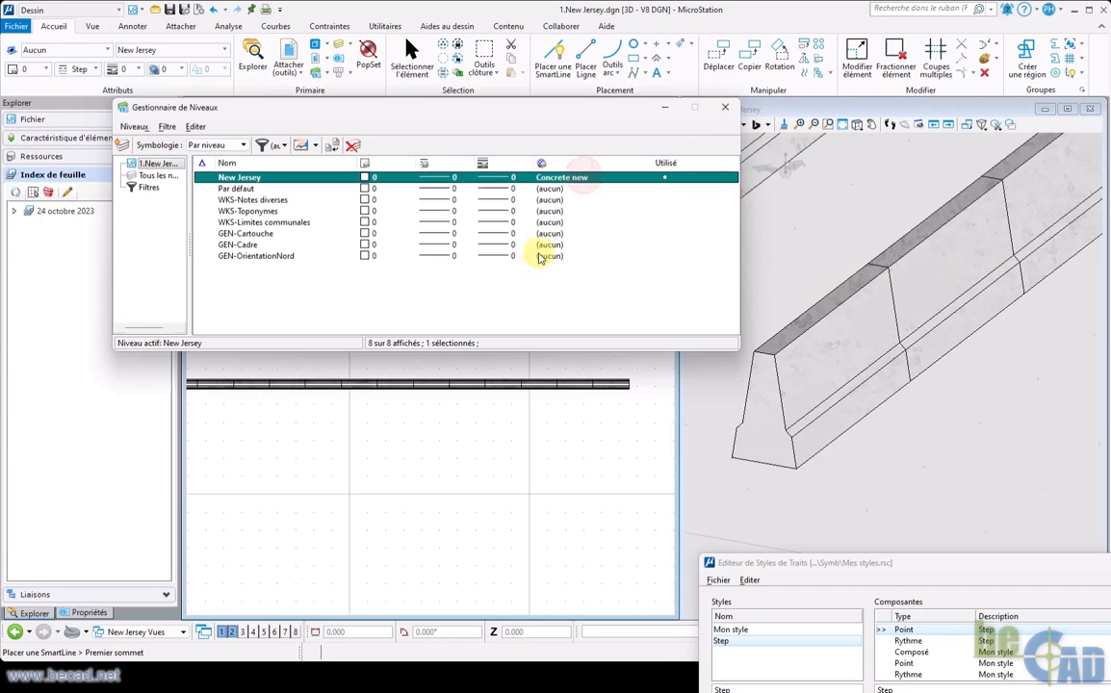
Assign the "Concrete cracked" material to the New Jersey level and check the barrier in Vue 2.
click(561, 178)
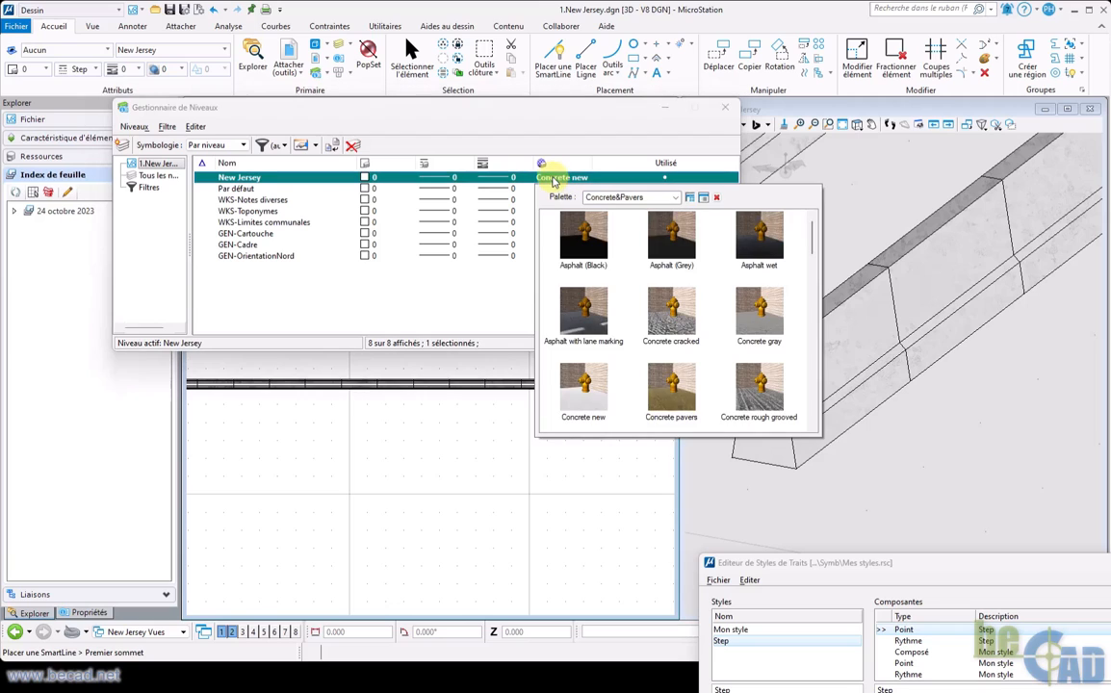
click(670, 313)
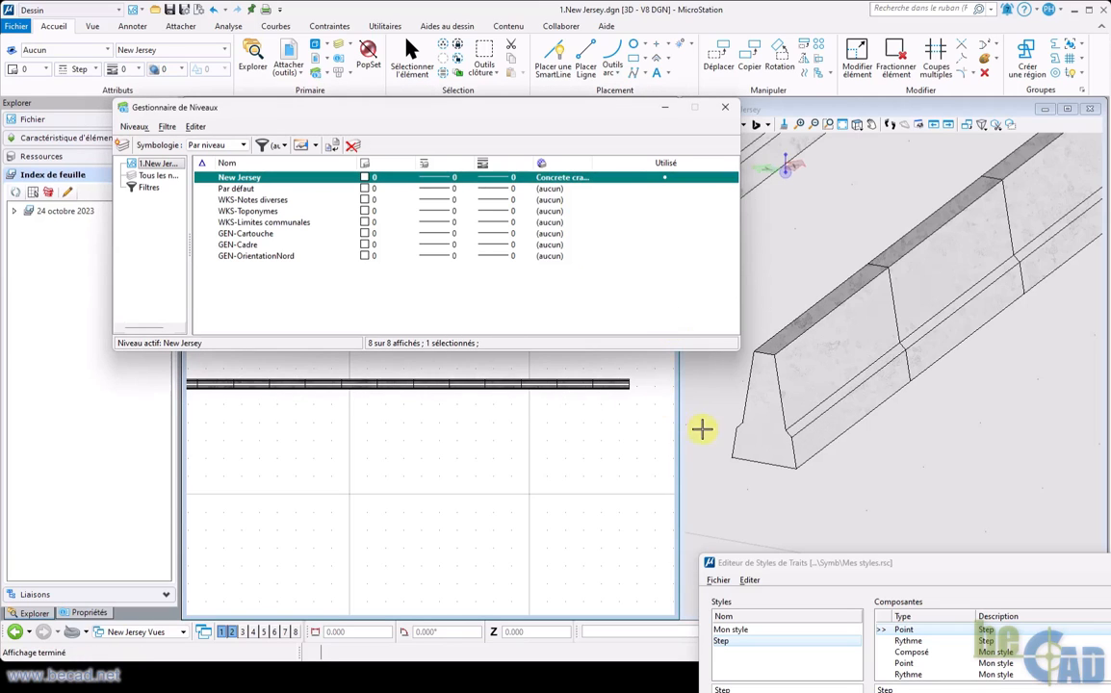
click(702, 392)
right_click(696, 386)
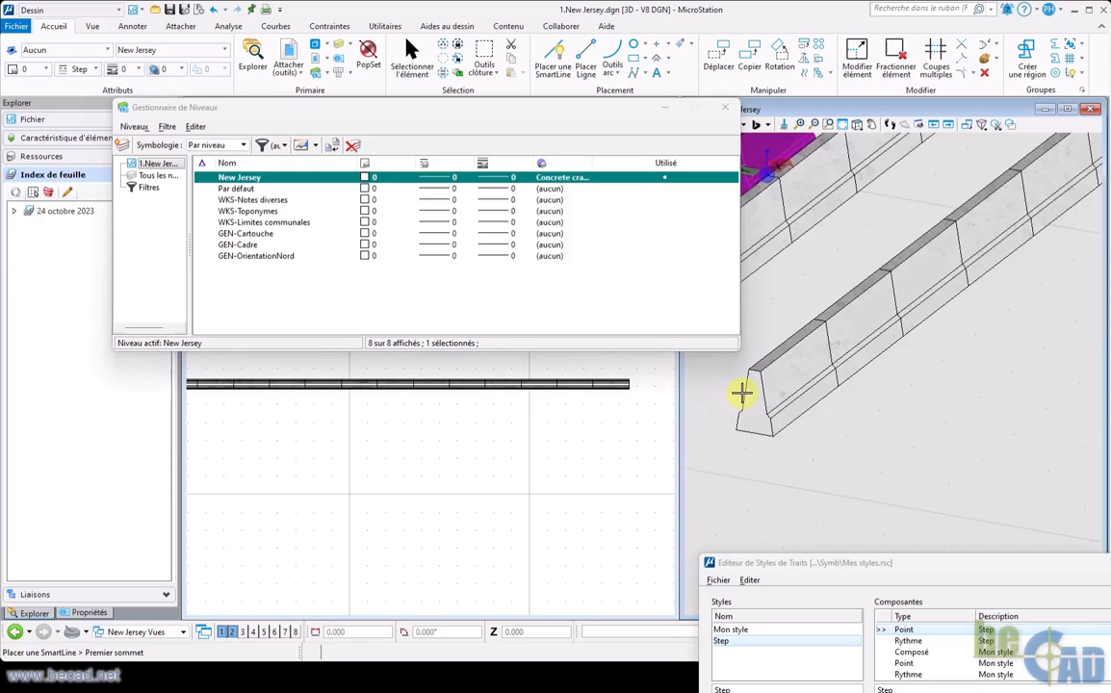
Set the New Jersey level's material to "Concrete pavers", close the level manager and bring the line style editor fully into view.
click(570, 180)
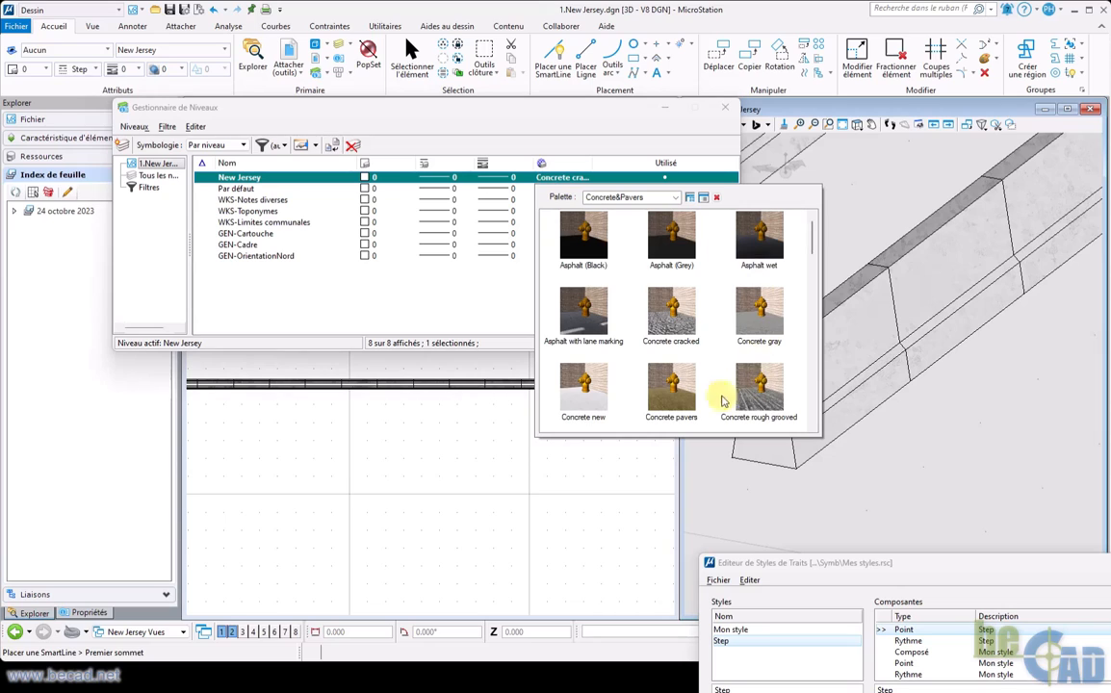
click(670, 388)
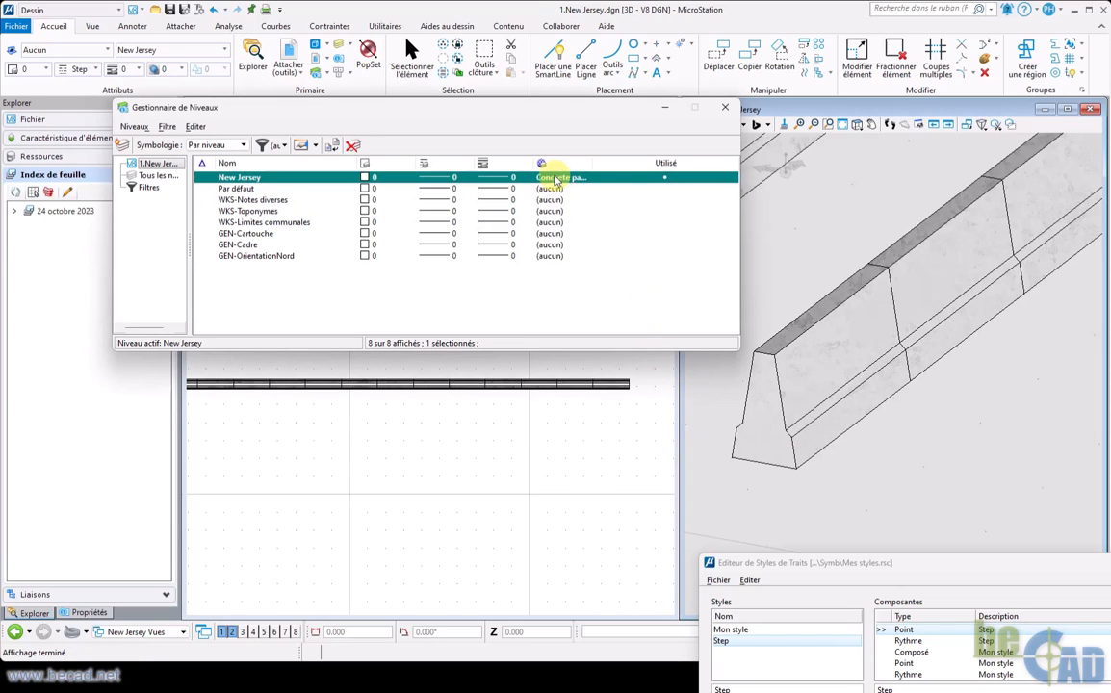
click(559, 180)
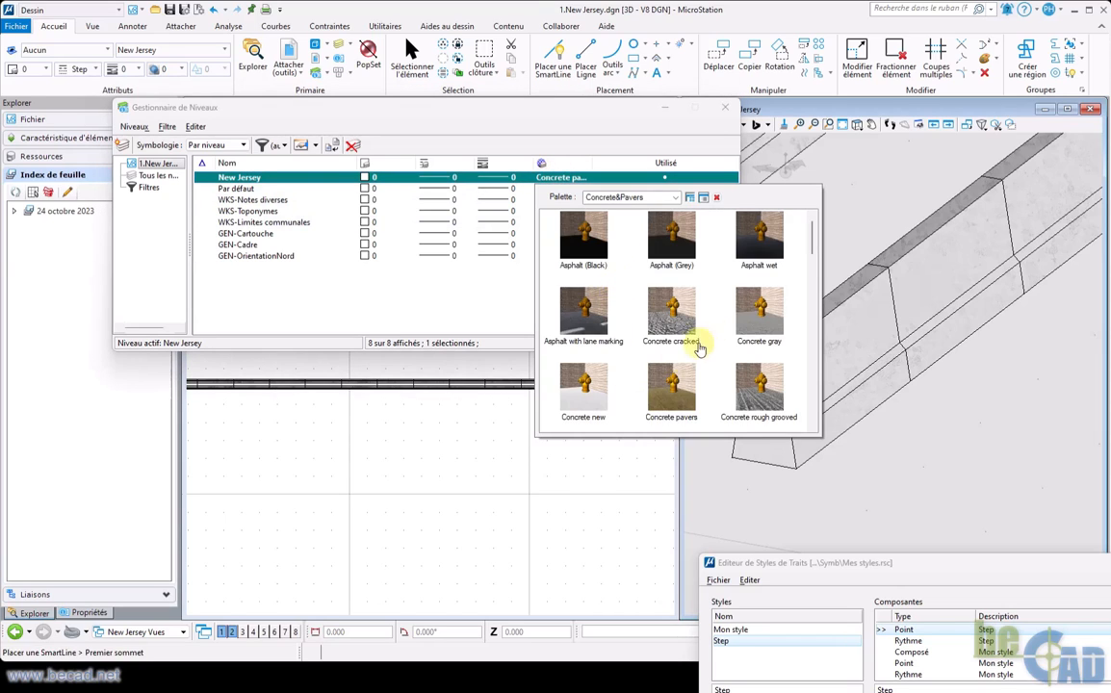
click(726, 108)
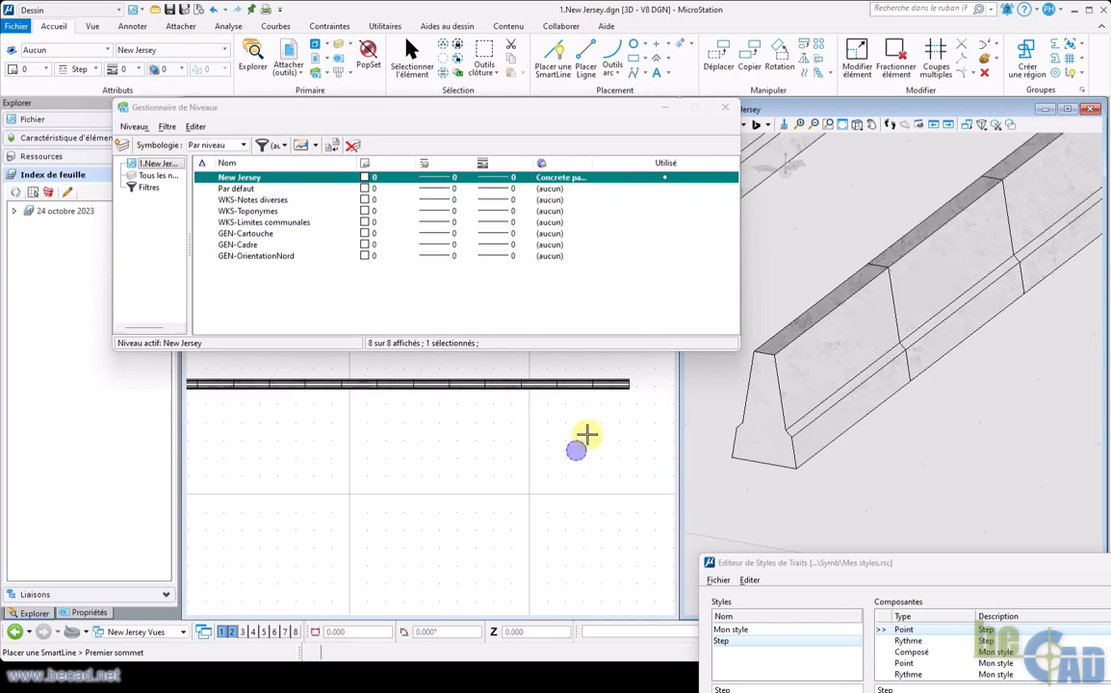
click(725, 107)
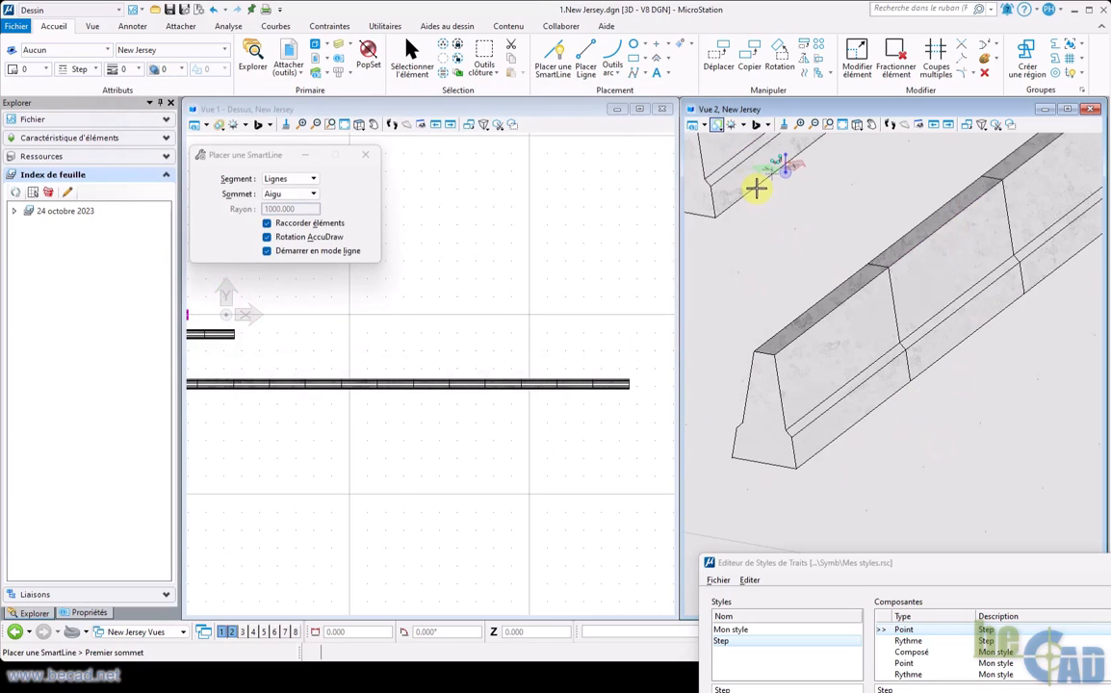
drag(880, 562, 640, 299)
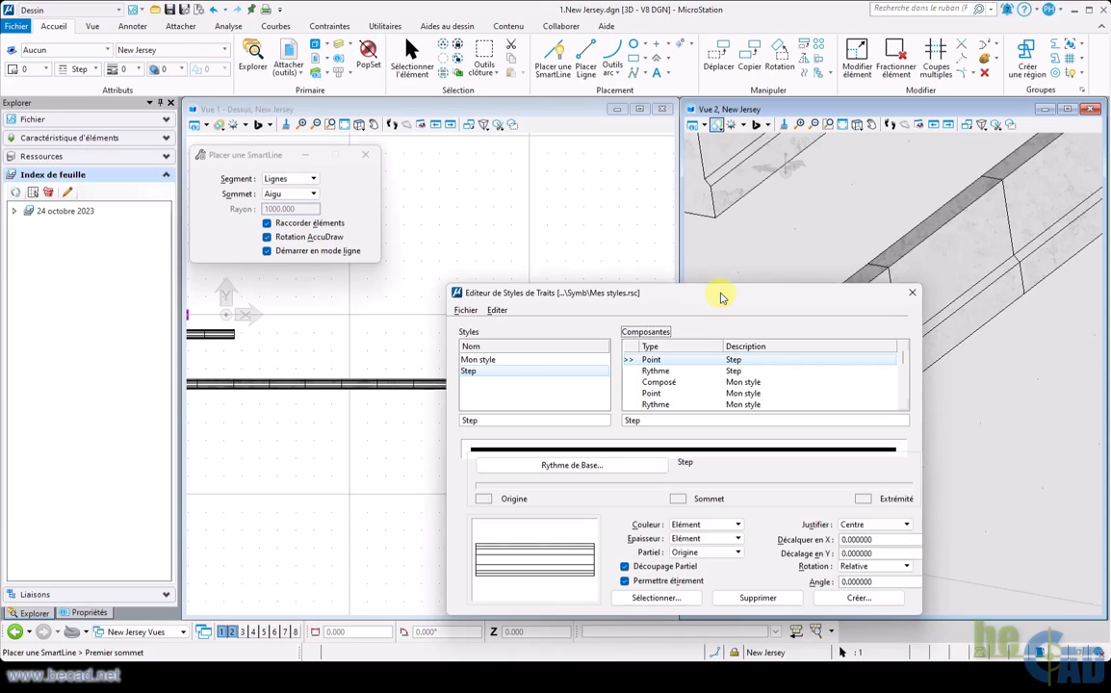
key(alt+Tab)
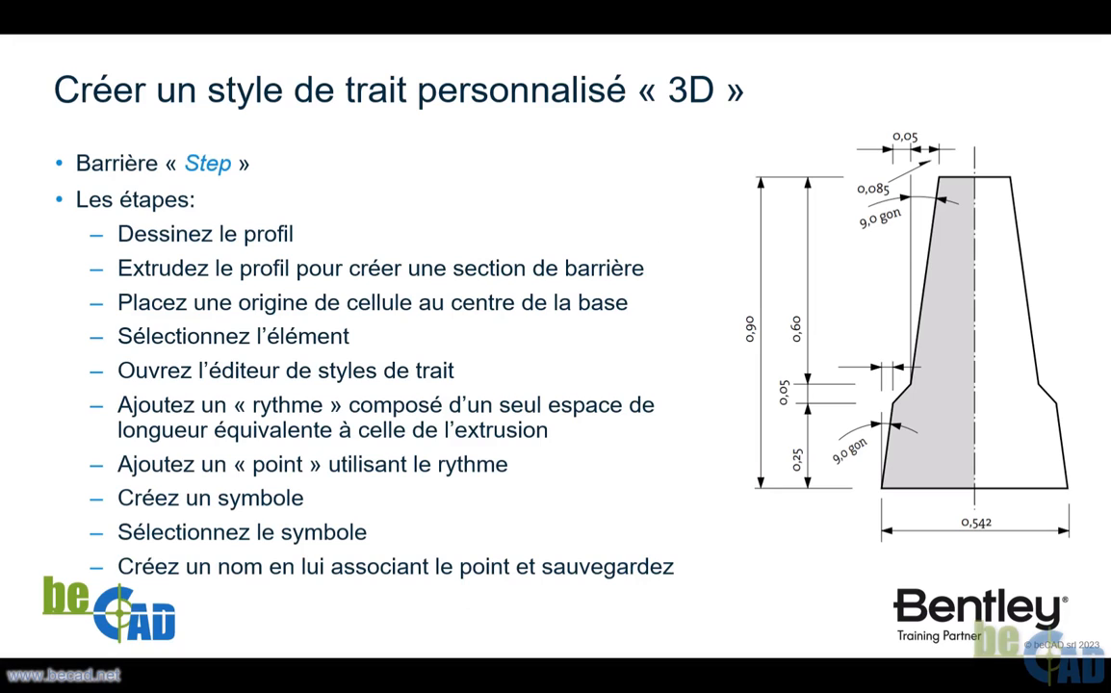
key(Right)
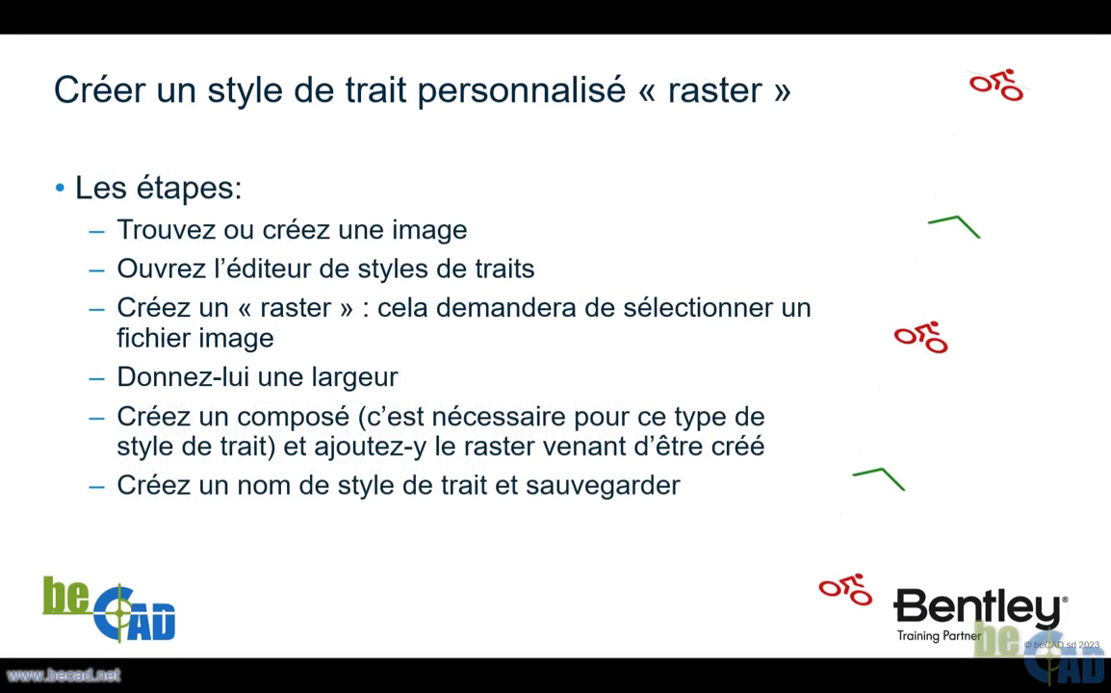
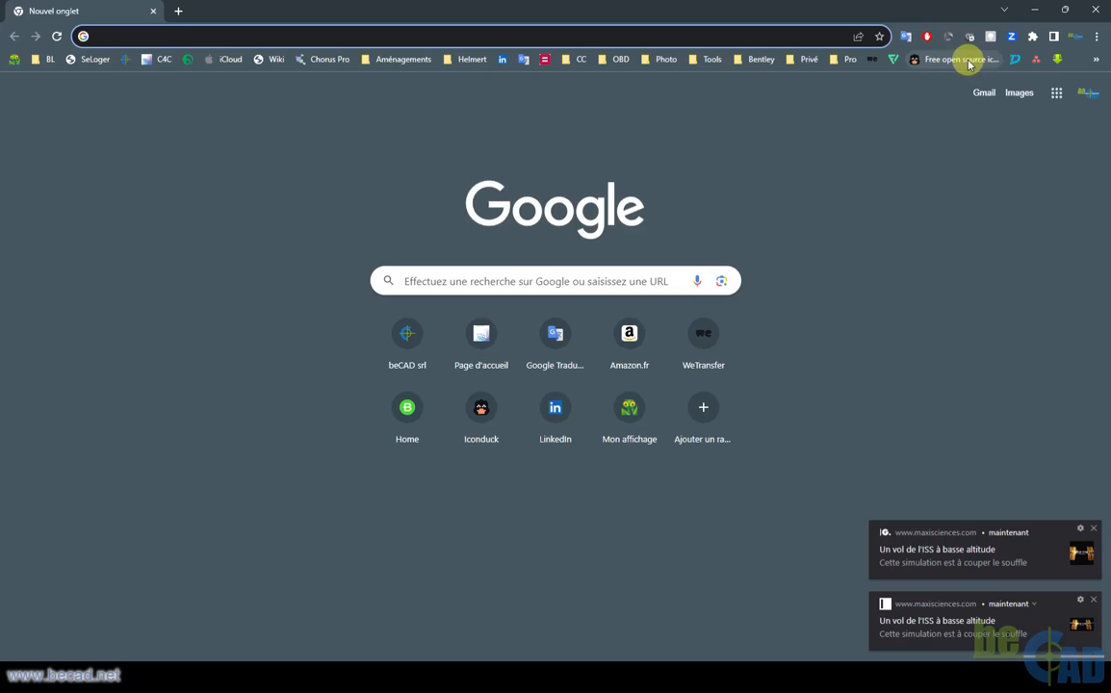
Switch to Chrome, open the bookmarked Iconduck site and search its icons for "bicycle".
click(963, 60)
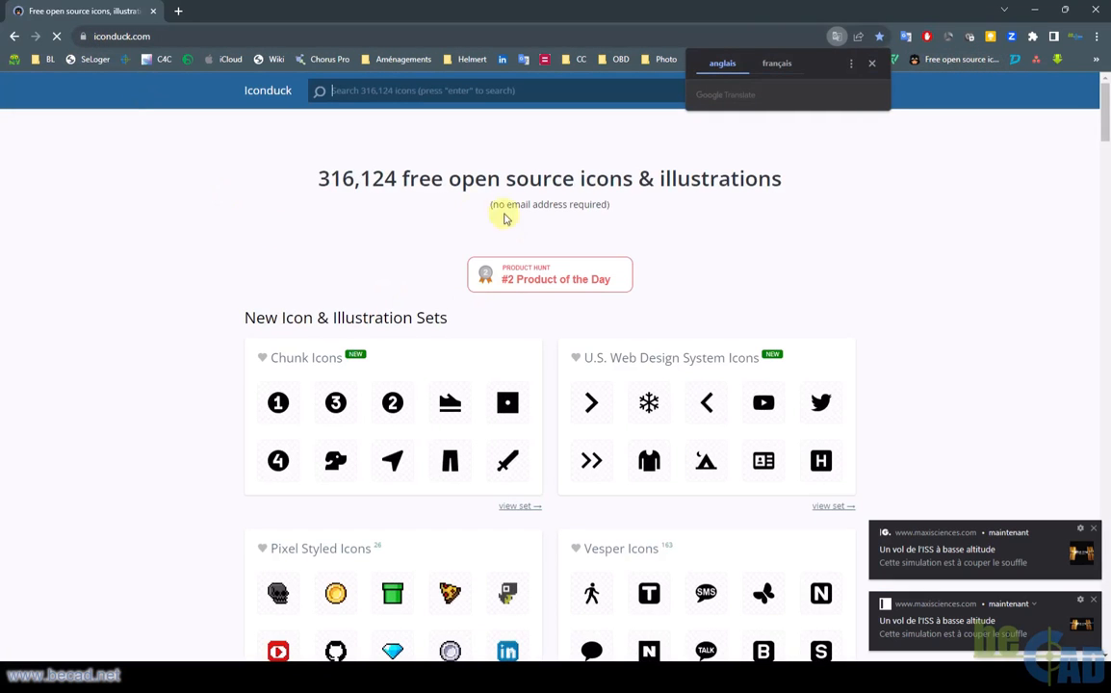
click(320, 184)
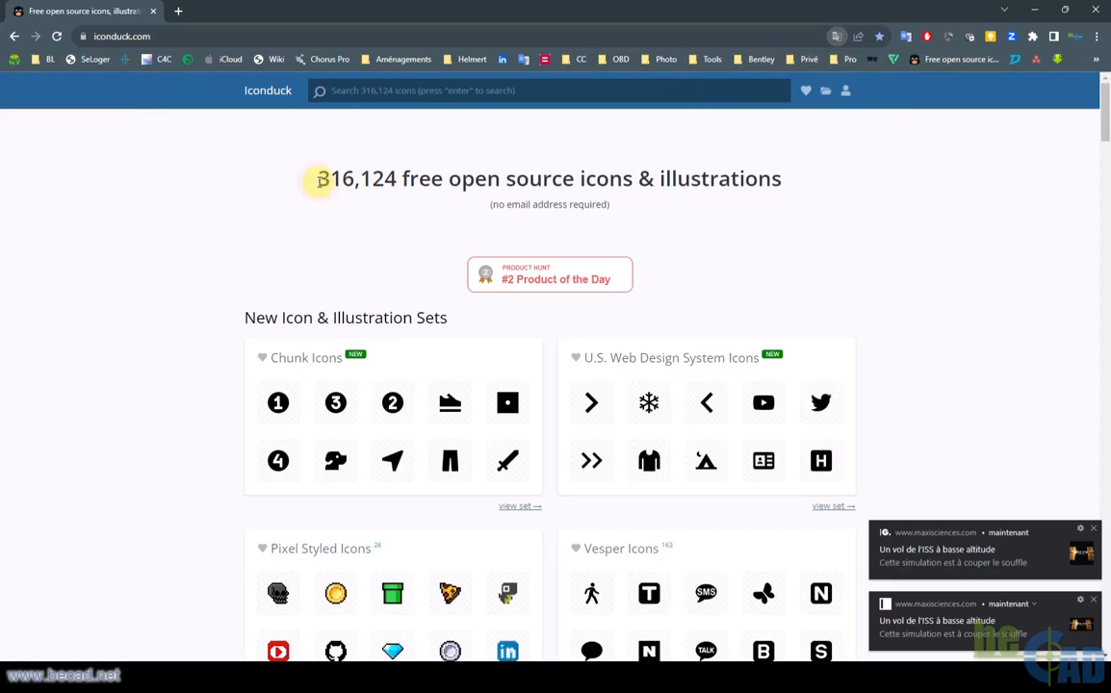
drag(319, 181, 402, 189)
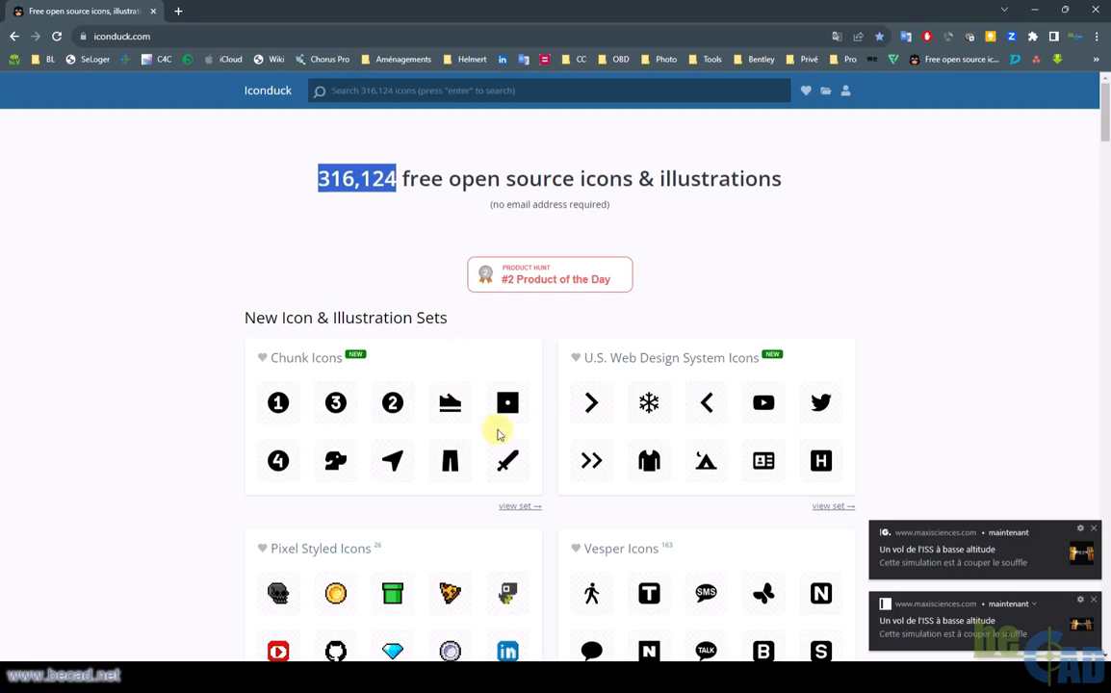
scroll(510, 472, down, 3)
scroll(478, 486, up, 3)
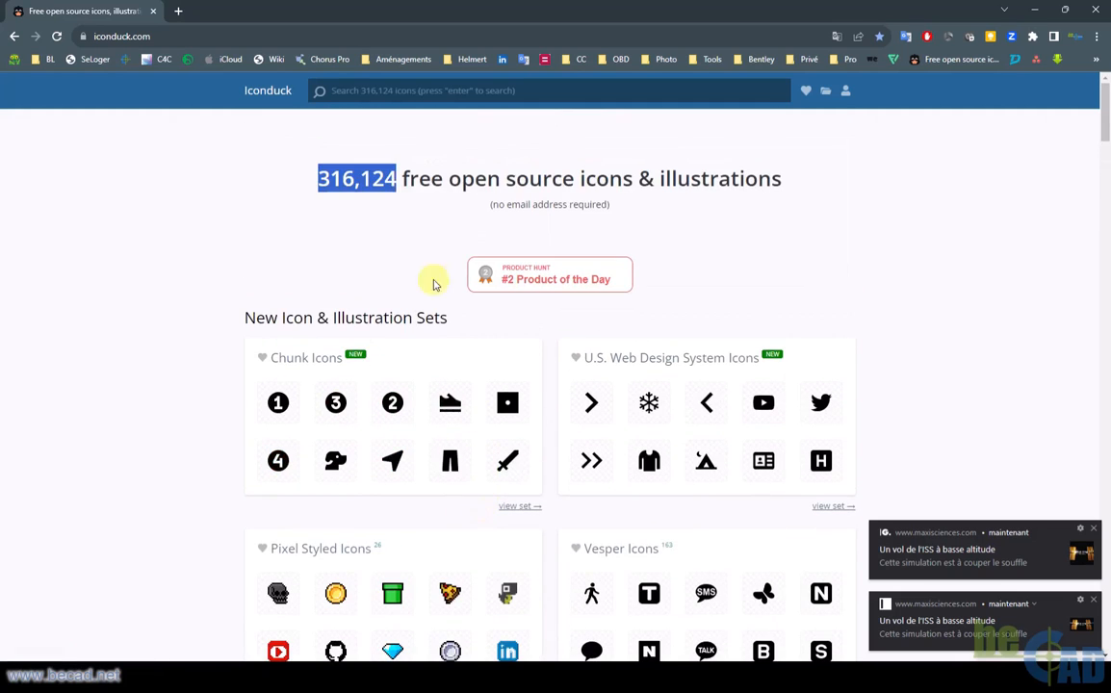
click(372, 227)
click(397, 90)
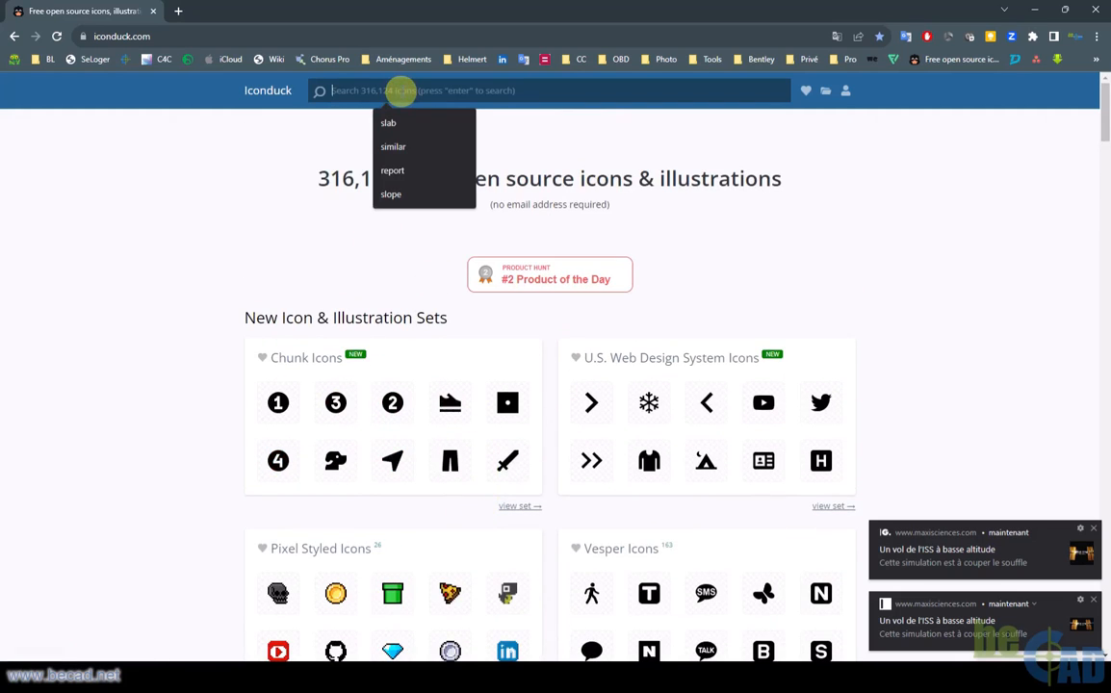
text(blcycle)
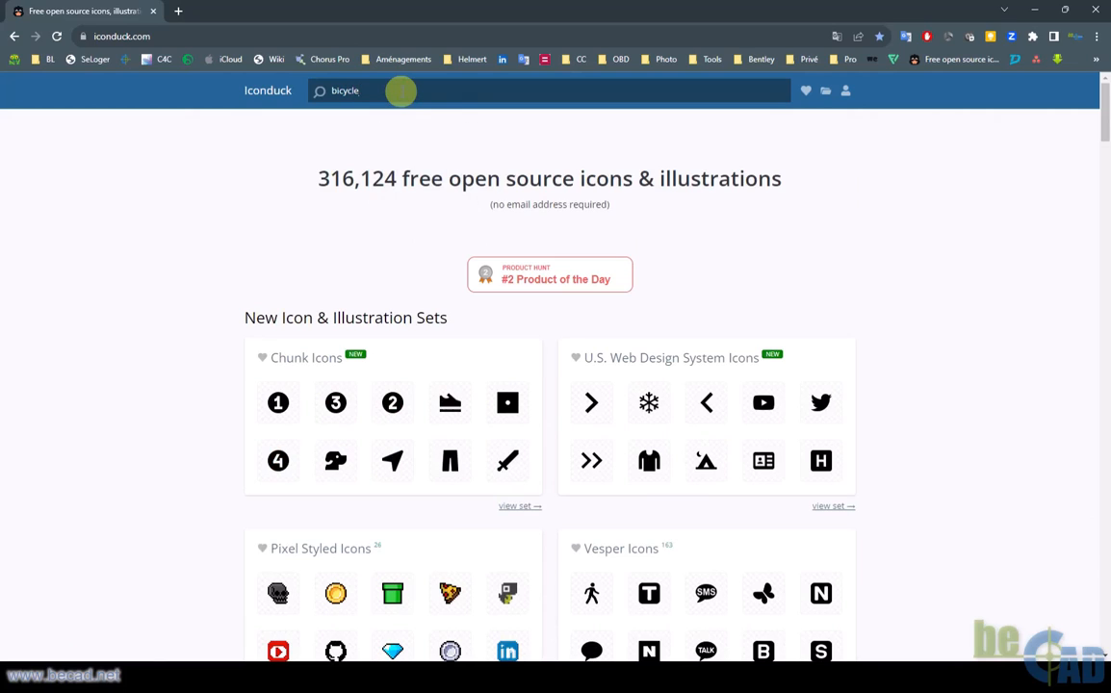
key(Return)
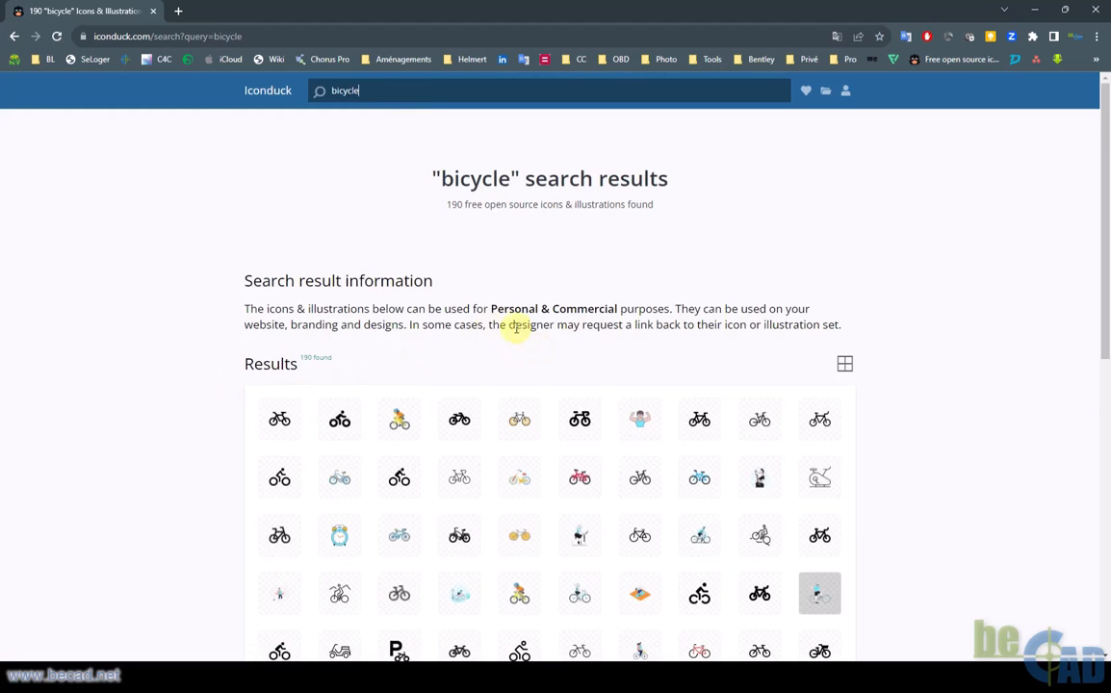
Download the "bicycle sharp" icon as an SVG from the search results and close its details.
scroll(520, 337, down, 1)
scroll(527, 345, down, 2)
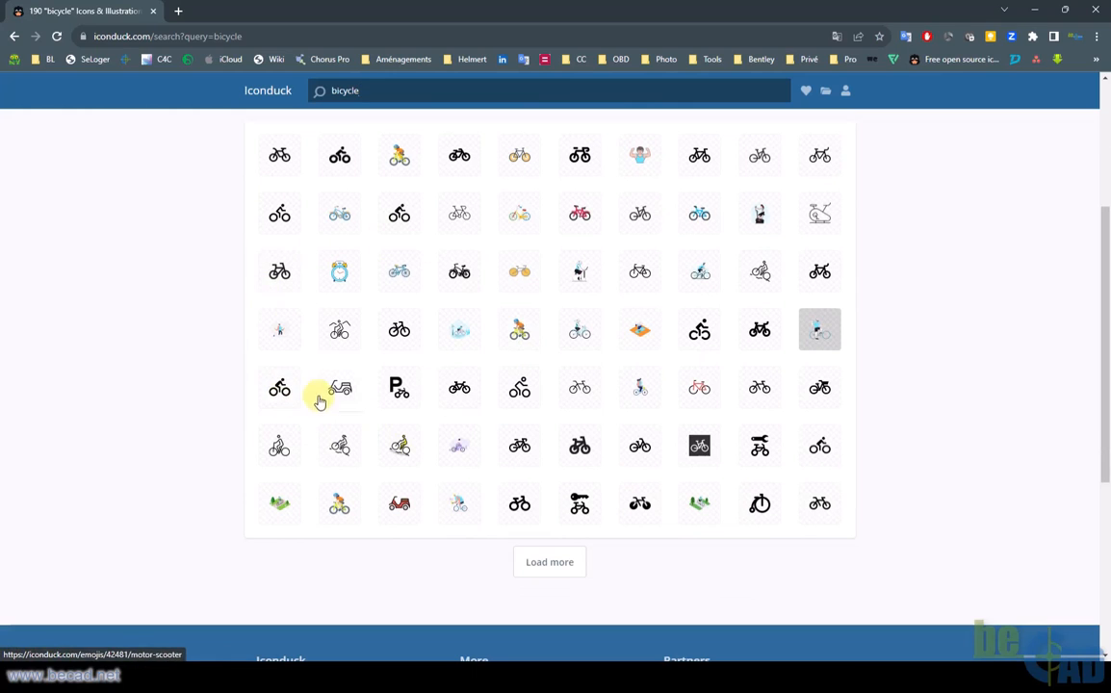
click(281, 391)
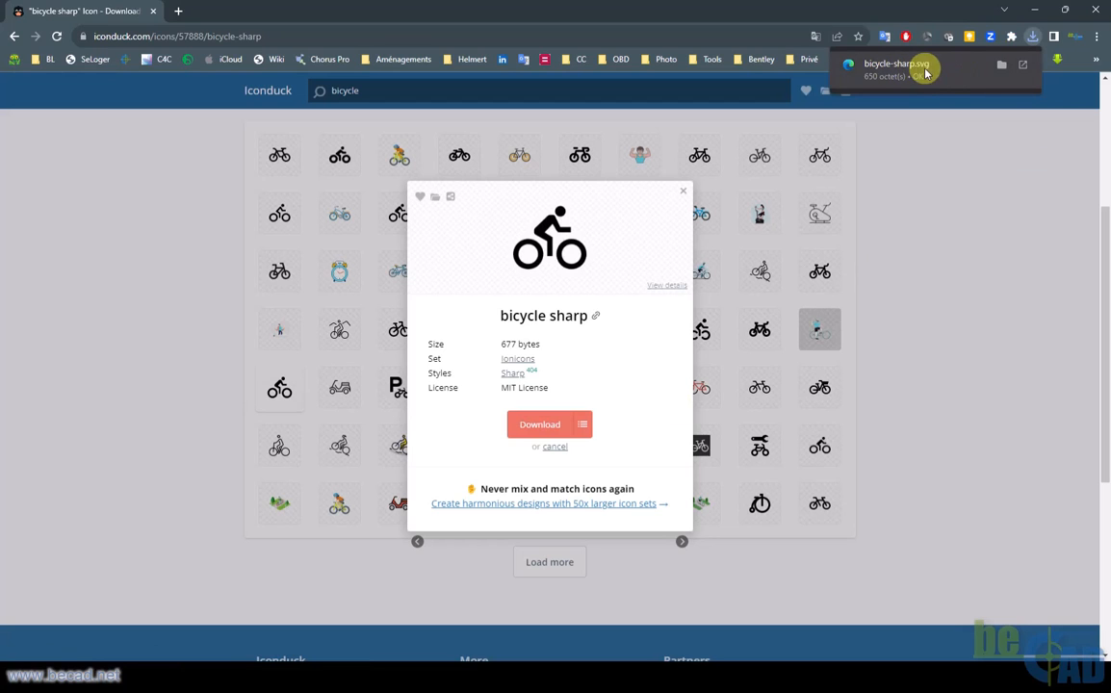
click(932, 168)
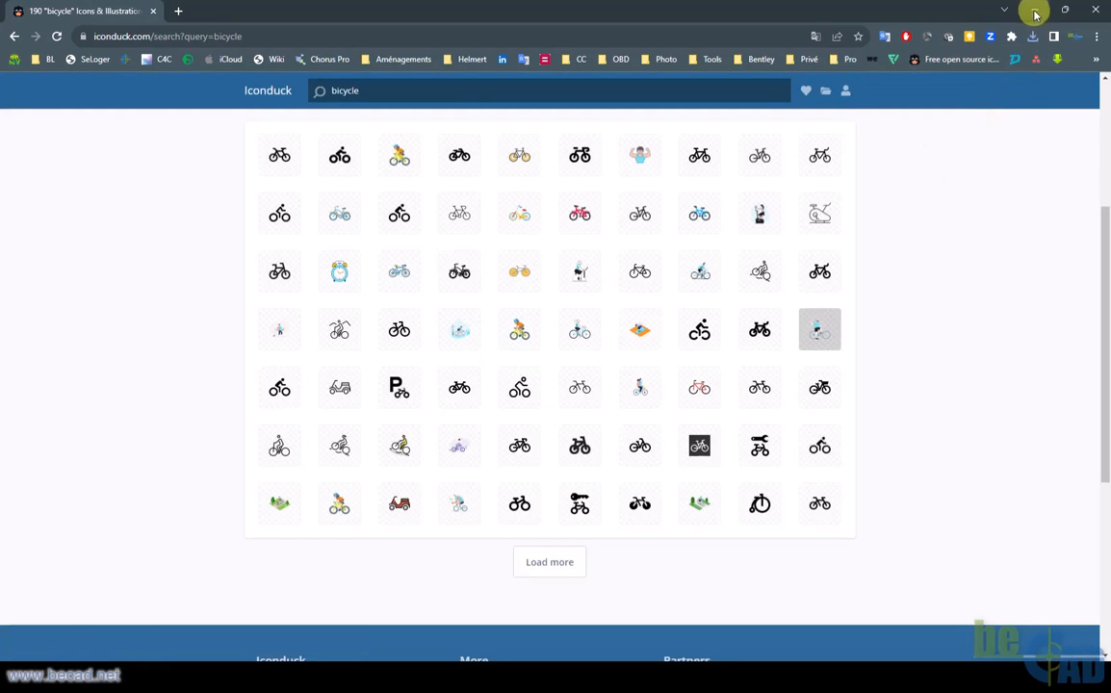
Shrink the browser window over Inkscape and show the downloaded bicycle-sharp.svg in its folder.
drag(924, 11, 878, 328)
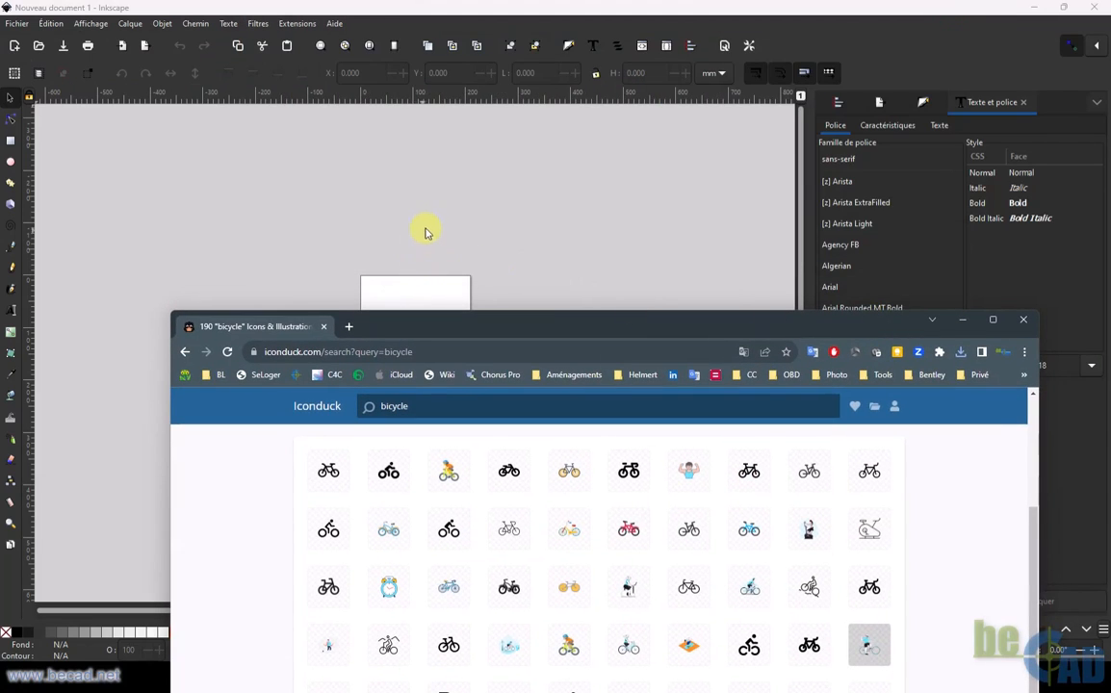
click(172, 12)
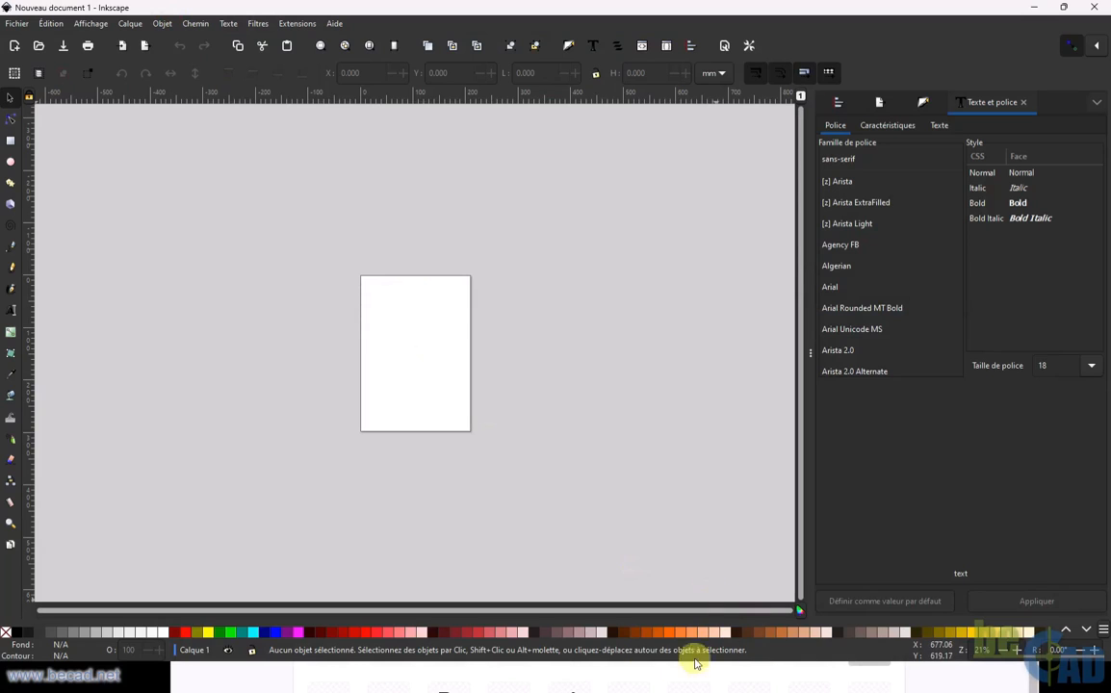
click(549, 664)
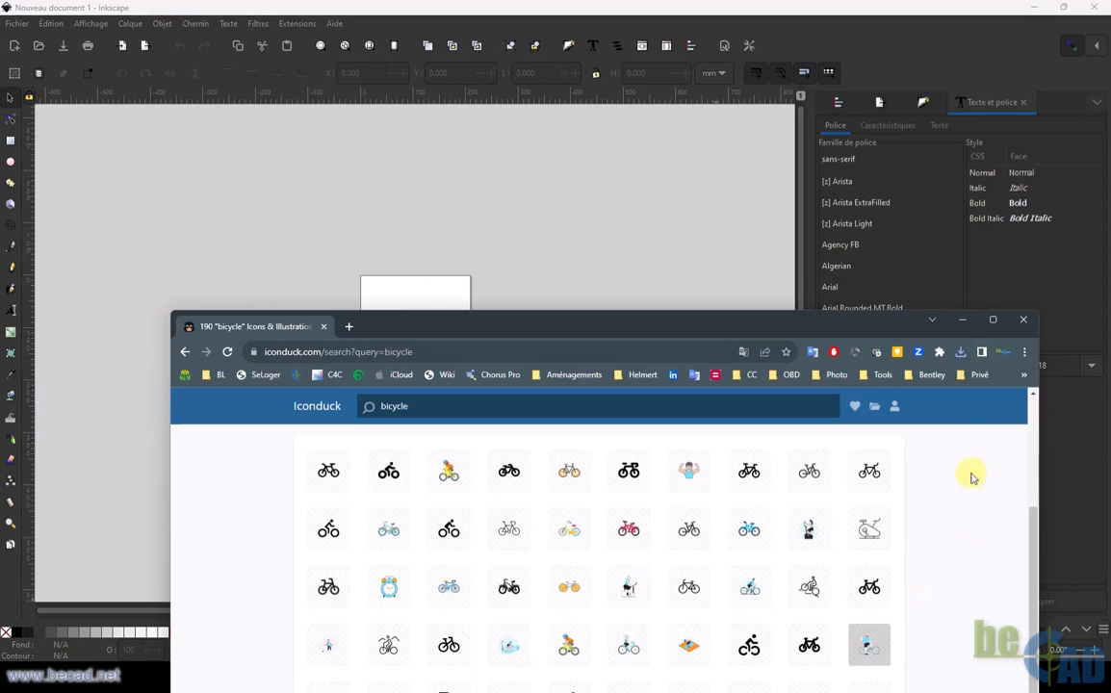
drag(851, 280, 881, 77)
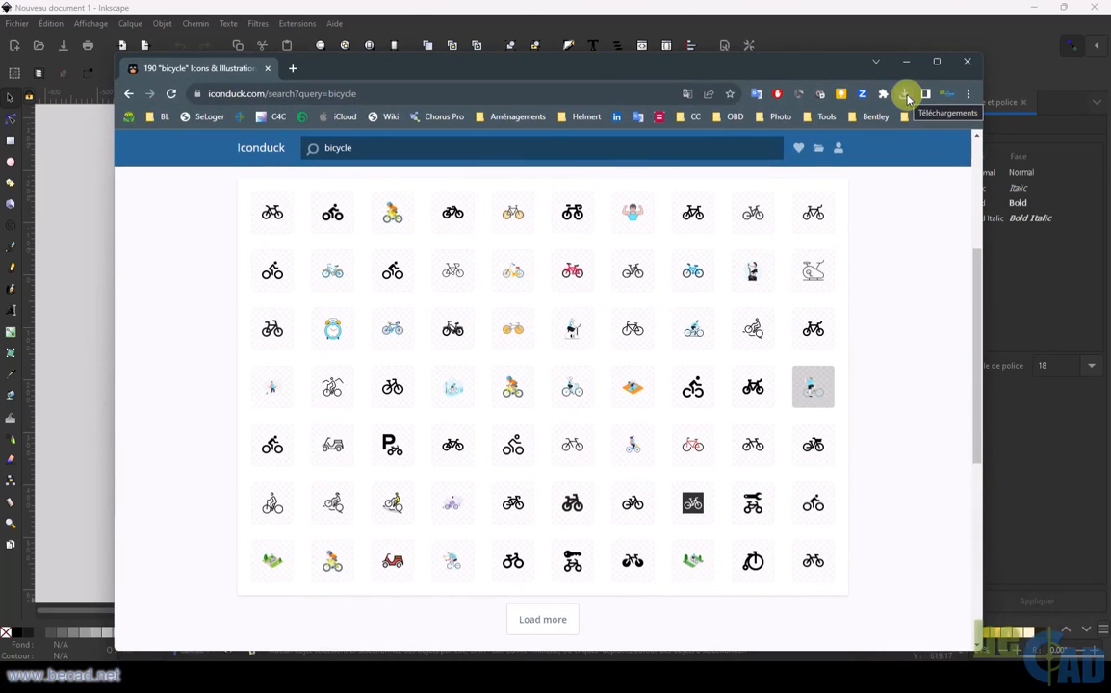
click(906, 96)
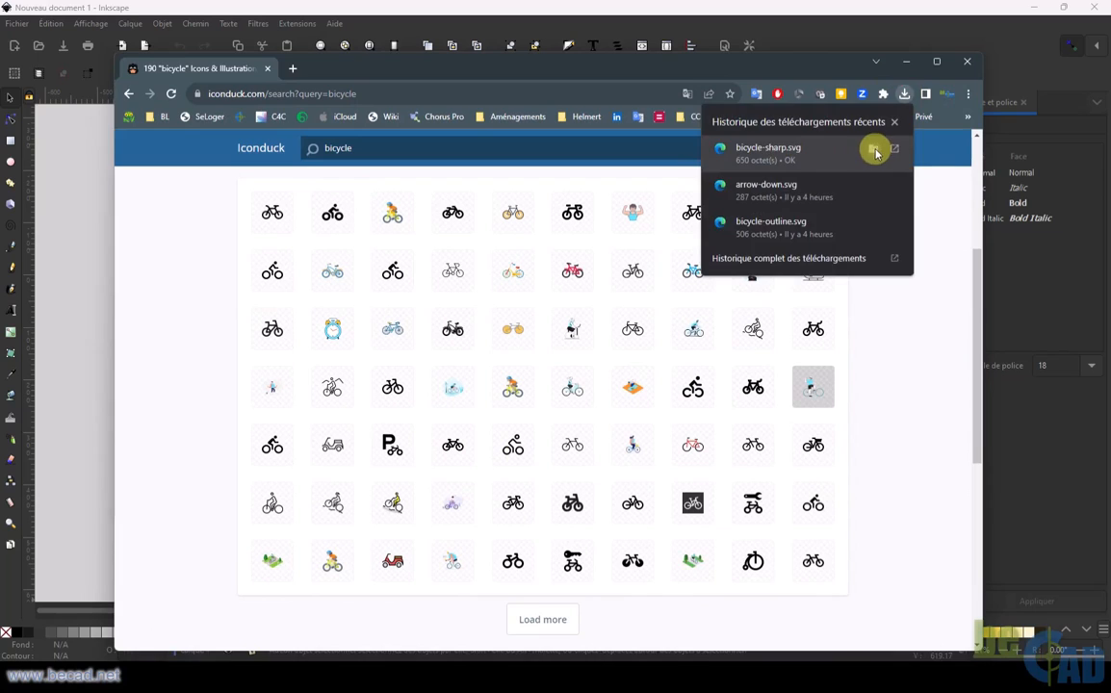
click(873, 151)
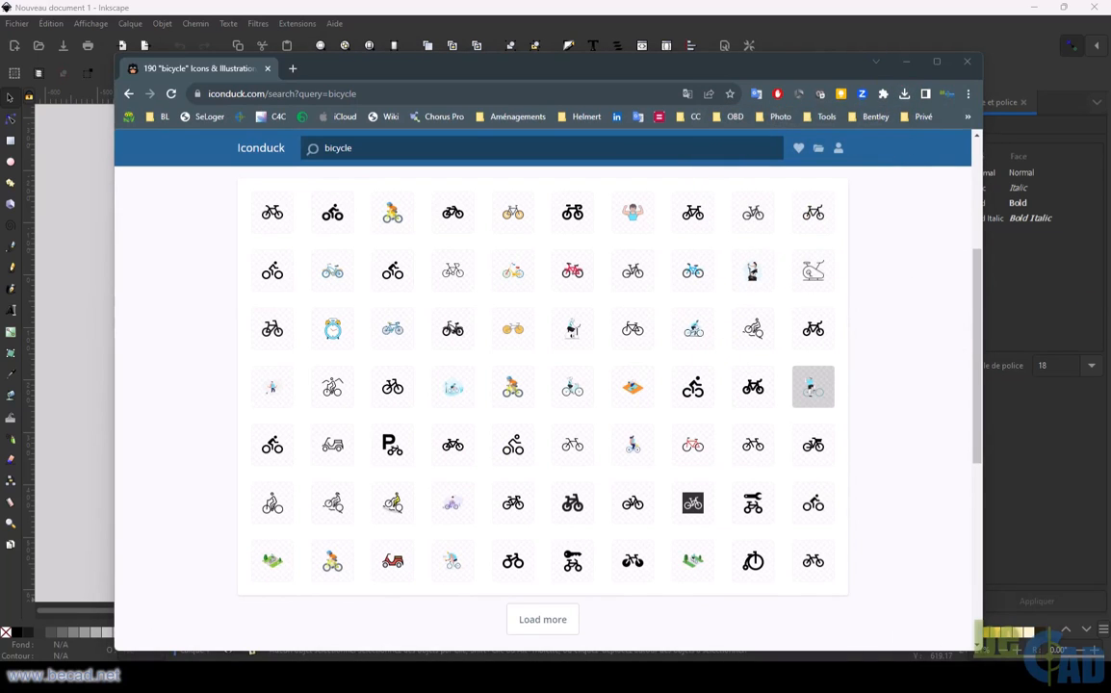
Import bicycle-sharp.svg from the downloads folder onto the Inkscape canvas beside the page, as editable objects at 96 DPI.
click(905, 62)
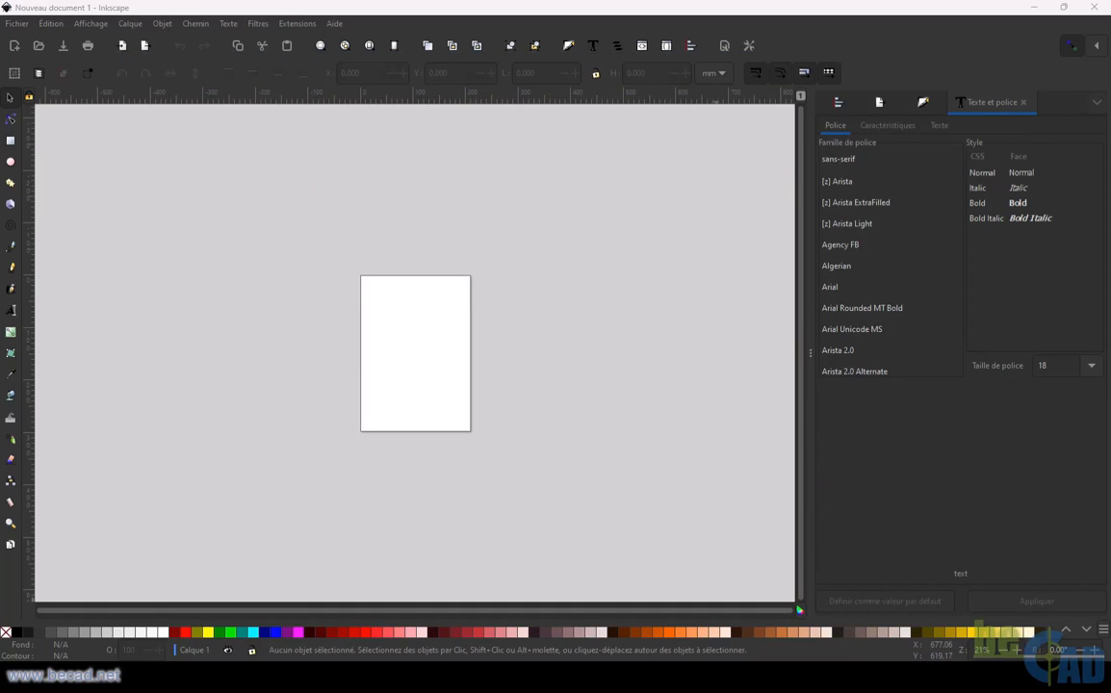
drag(1107, 108, 1007, 116)
drag(1107, 69, 821, 35)
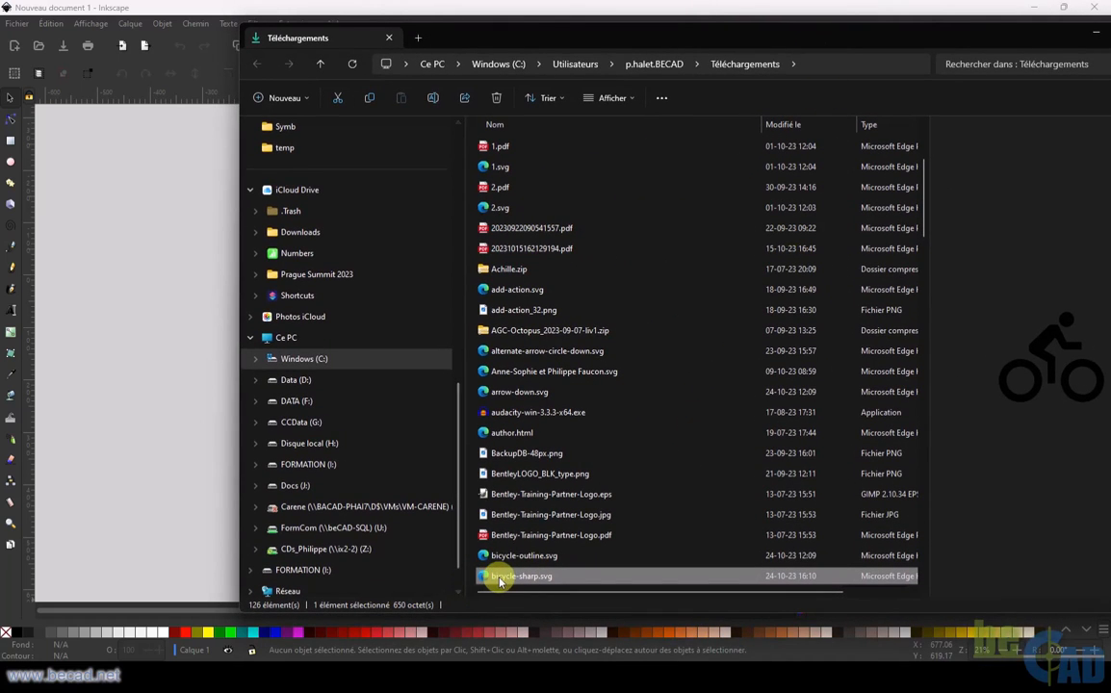
drag(499, 581, 179, 332)
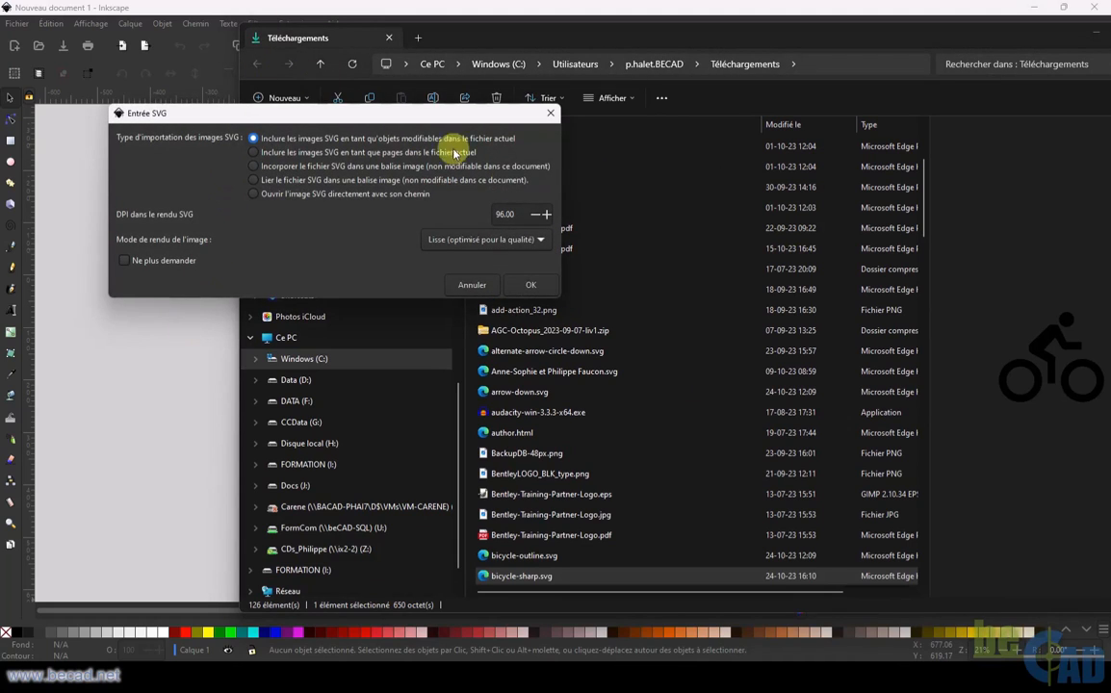
click(530, 283)
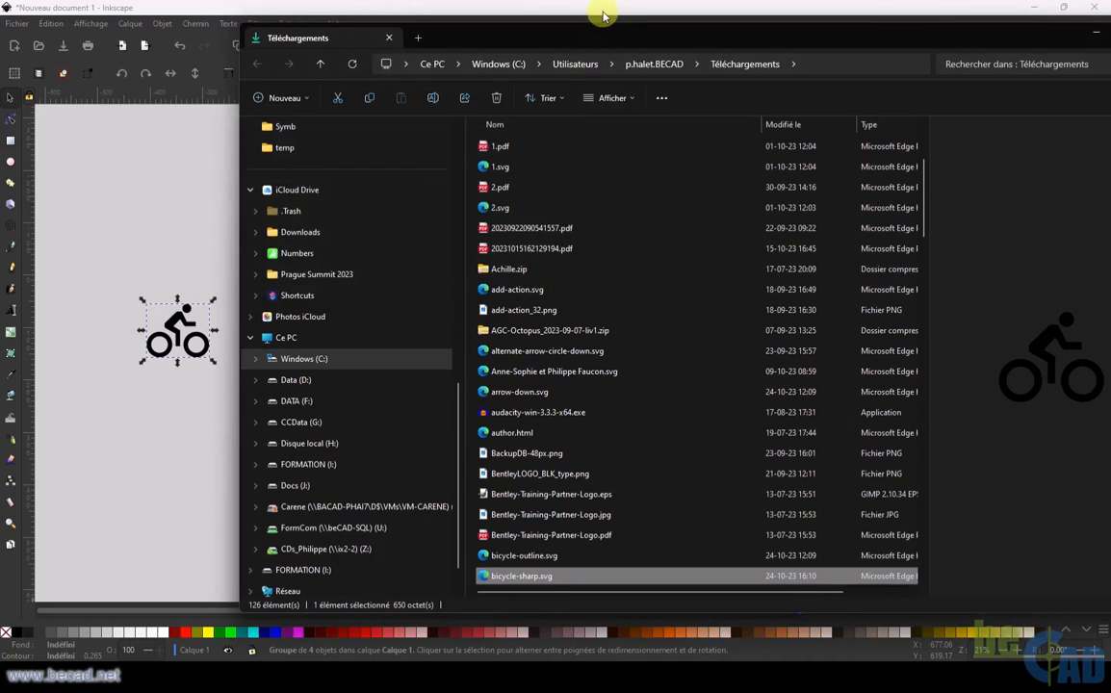
Return to Inkscape, scale the imported bicycle to about 86 × 74 mm and place it on the page.
click(603, 14)
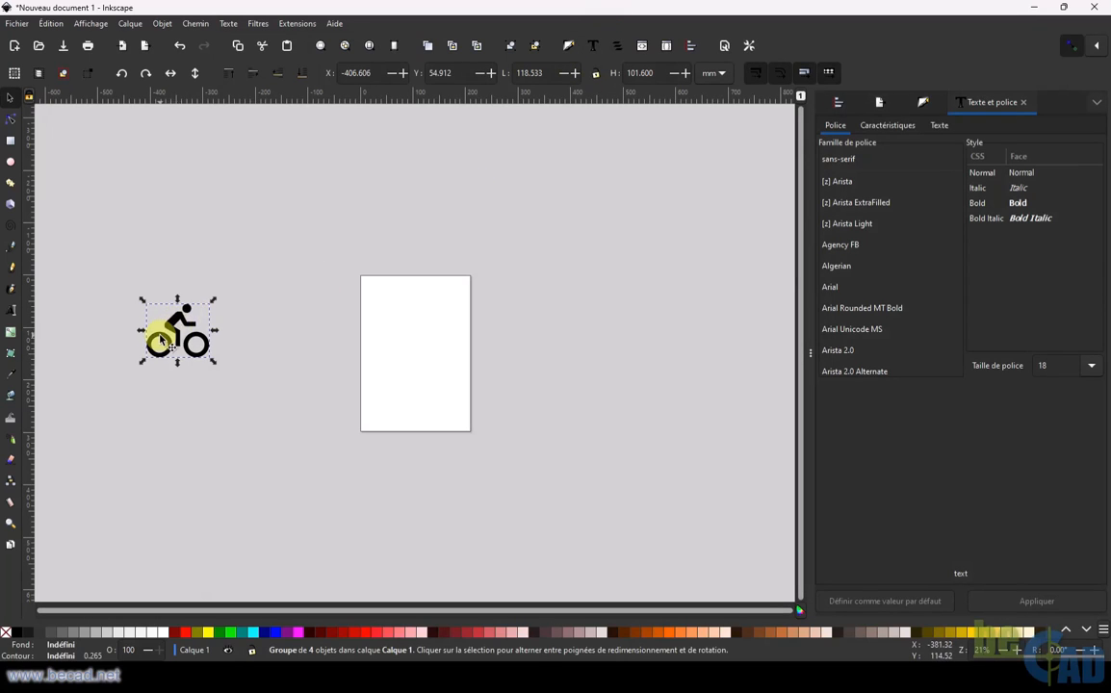
key(3)
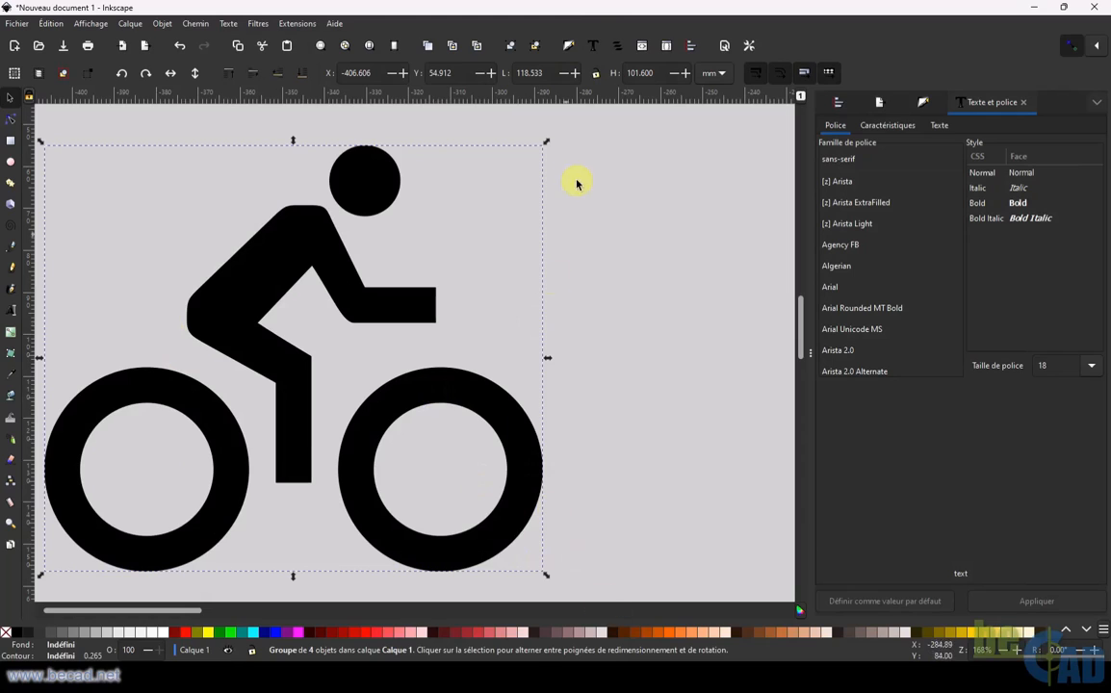
scroll(453, 308, down, 8)
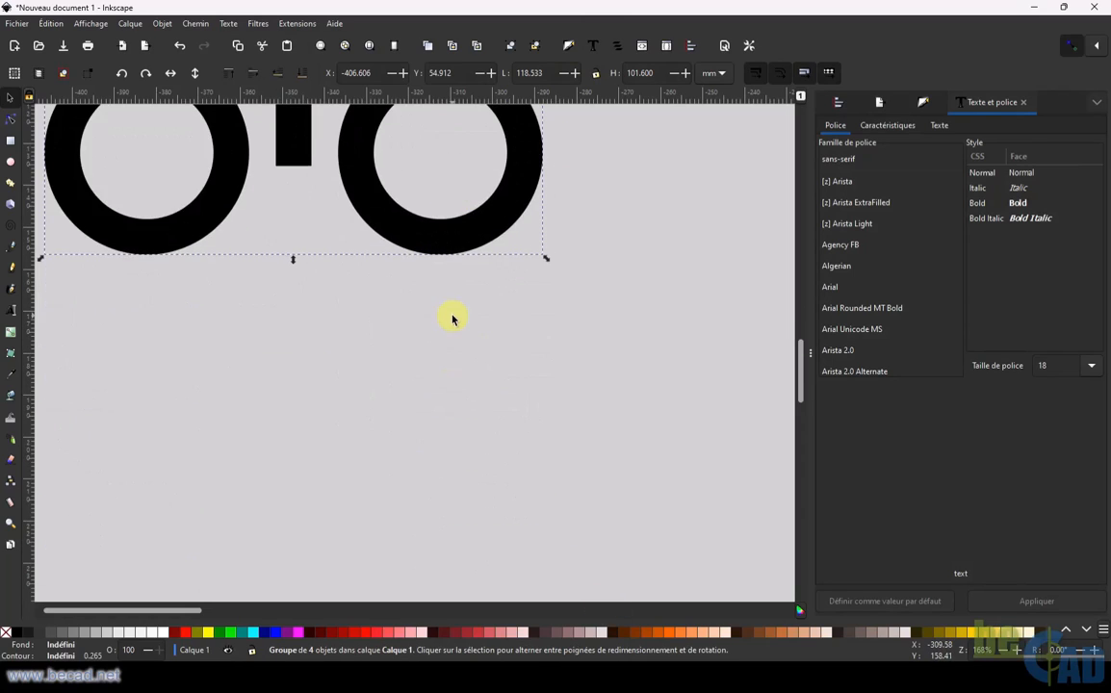
scroll(454, 316, up, 10)
ctrl+scroll(452, 318, down, 3)
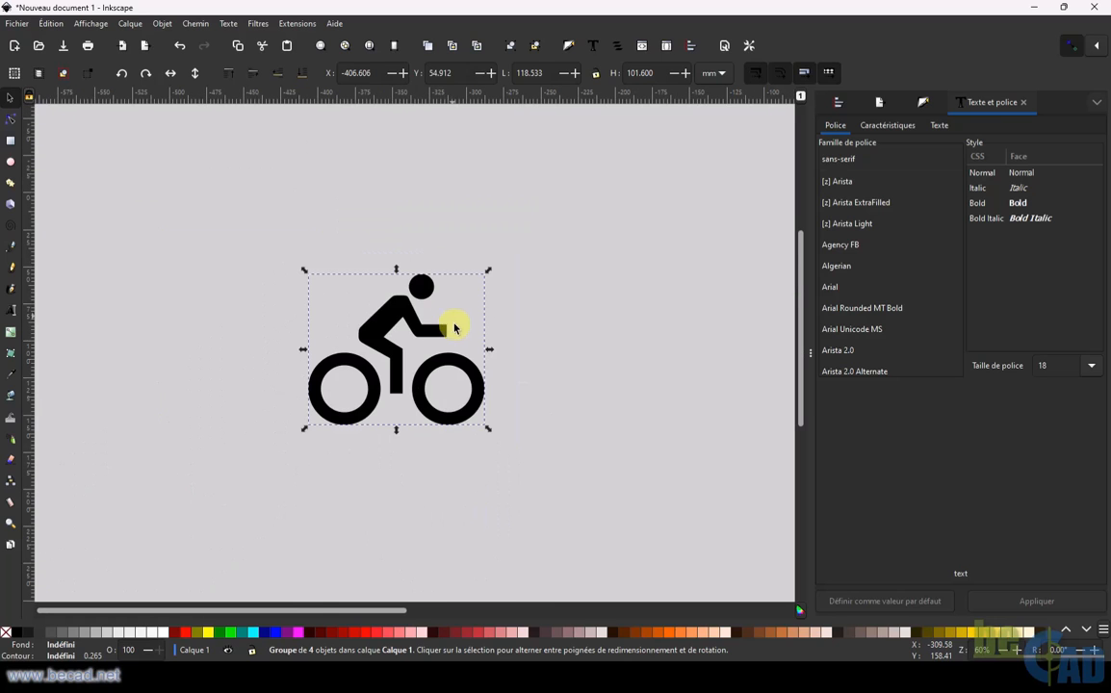
drag(489, 272, 439, 269)
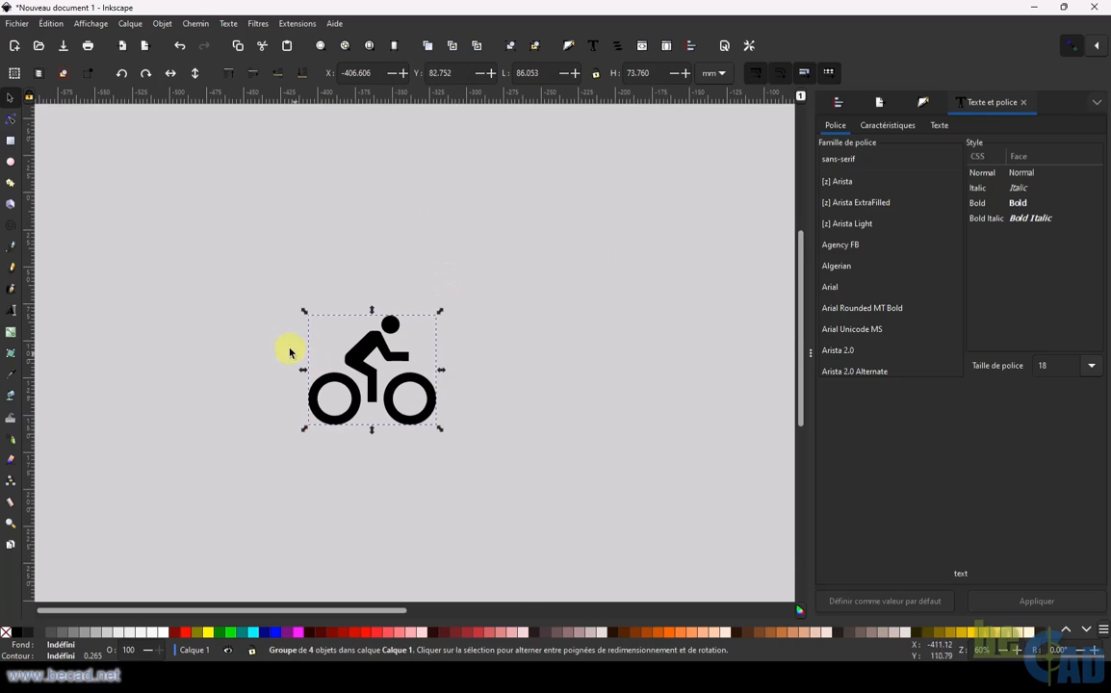
ctrl+scroll(279, 345, down, 3)
drag(295, 369, 560, 332)
click(411, 392)
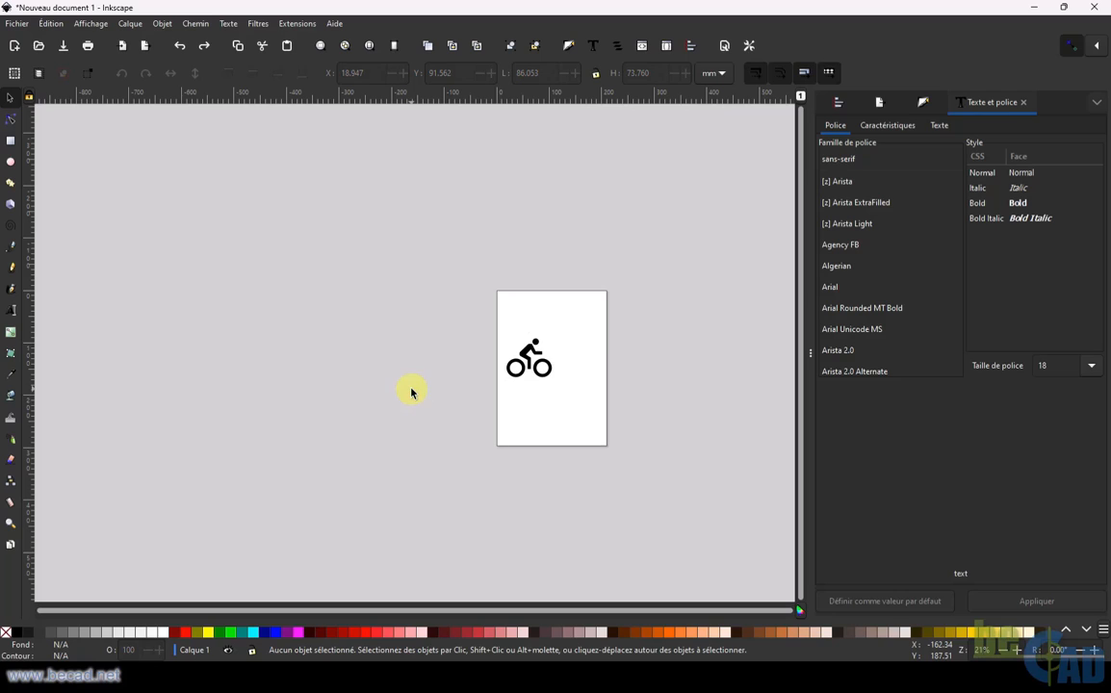
click(528, 352)
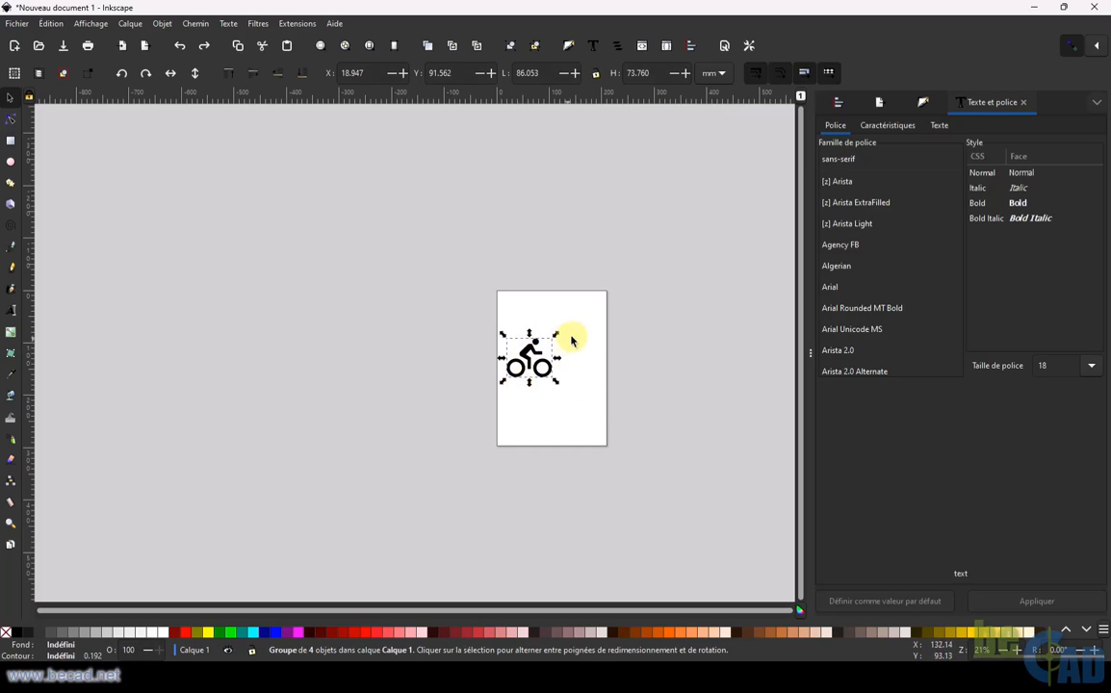
Minimize Inkscape, view the prepared image bicycle et arrow.png from C:\temp and move its viewer off the slide.
click(1035, 11)
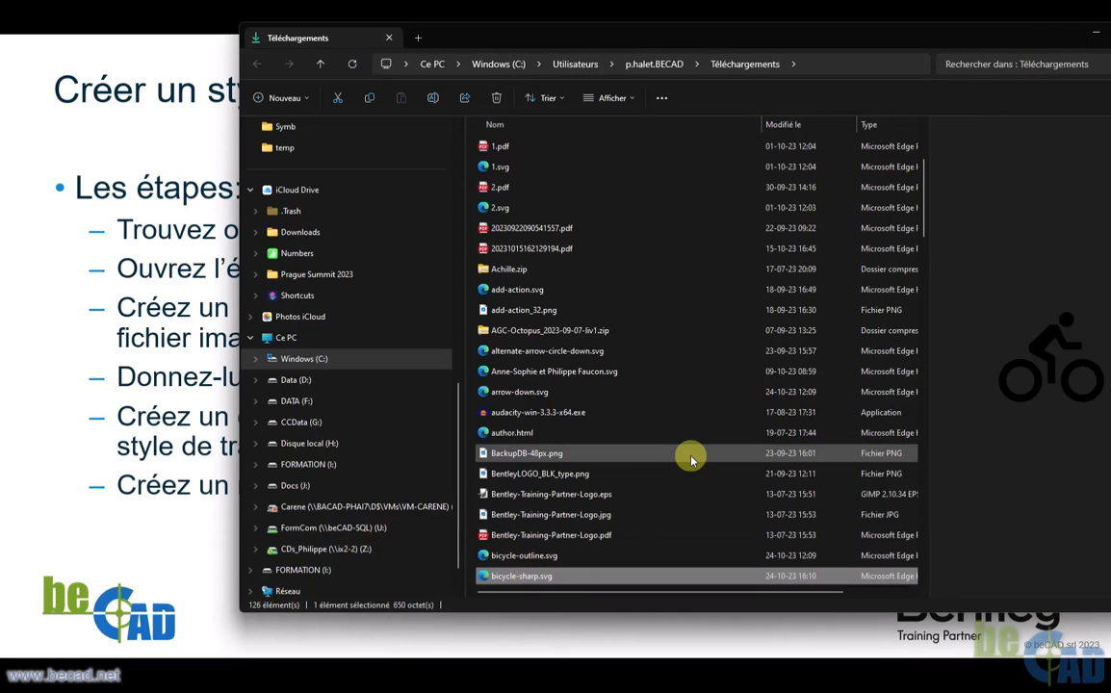
click(318, 362)
scroll(656, 449, down, 2)
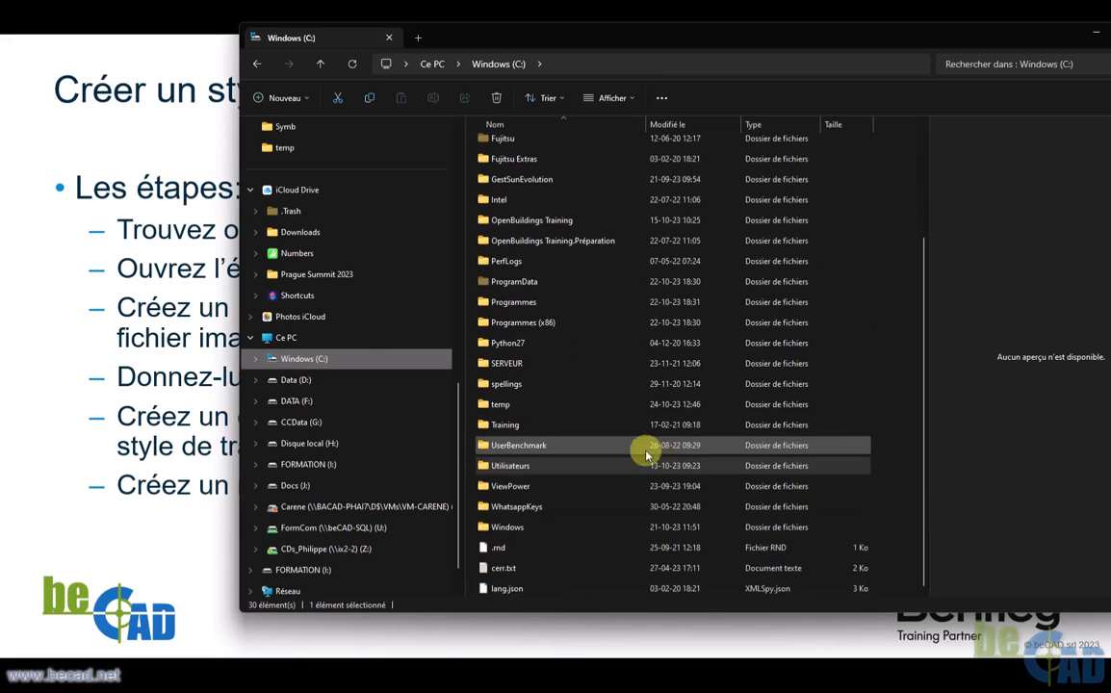
double_click(503, 405)
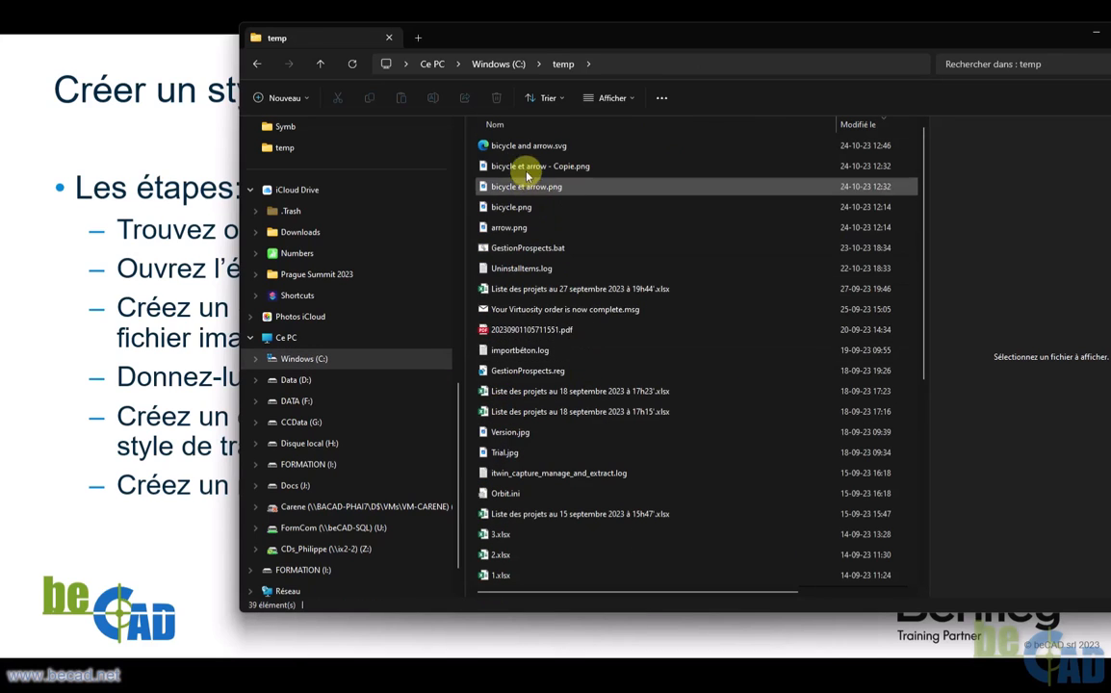
double_click(504, 190)
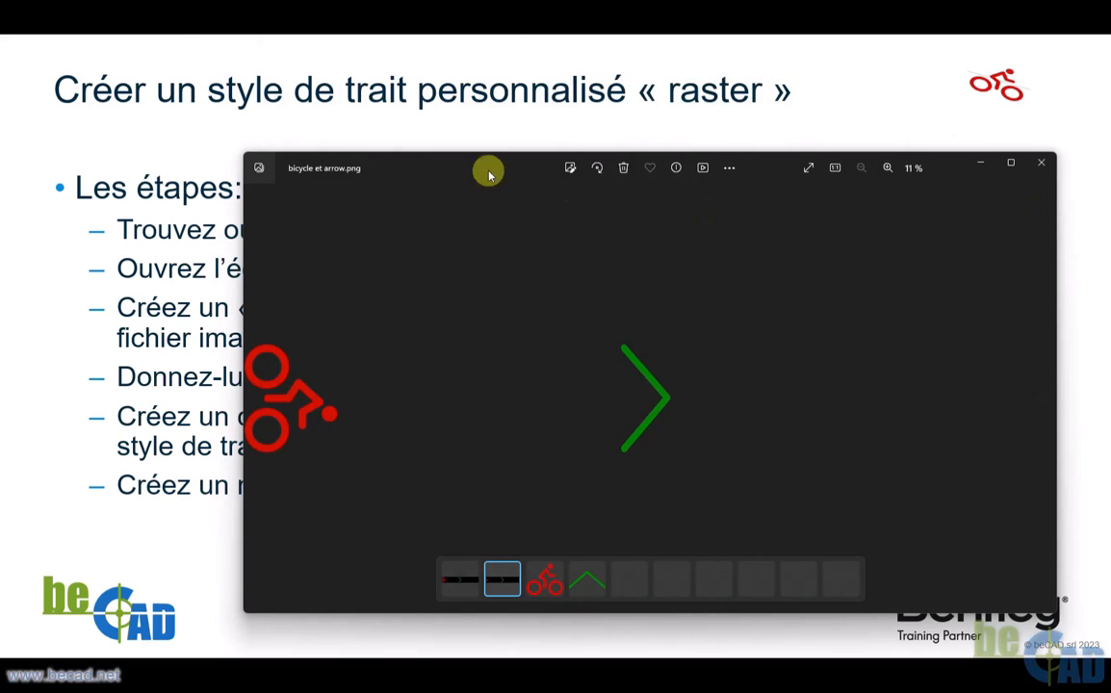
drag(464, 169, 1109, 168)
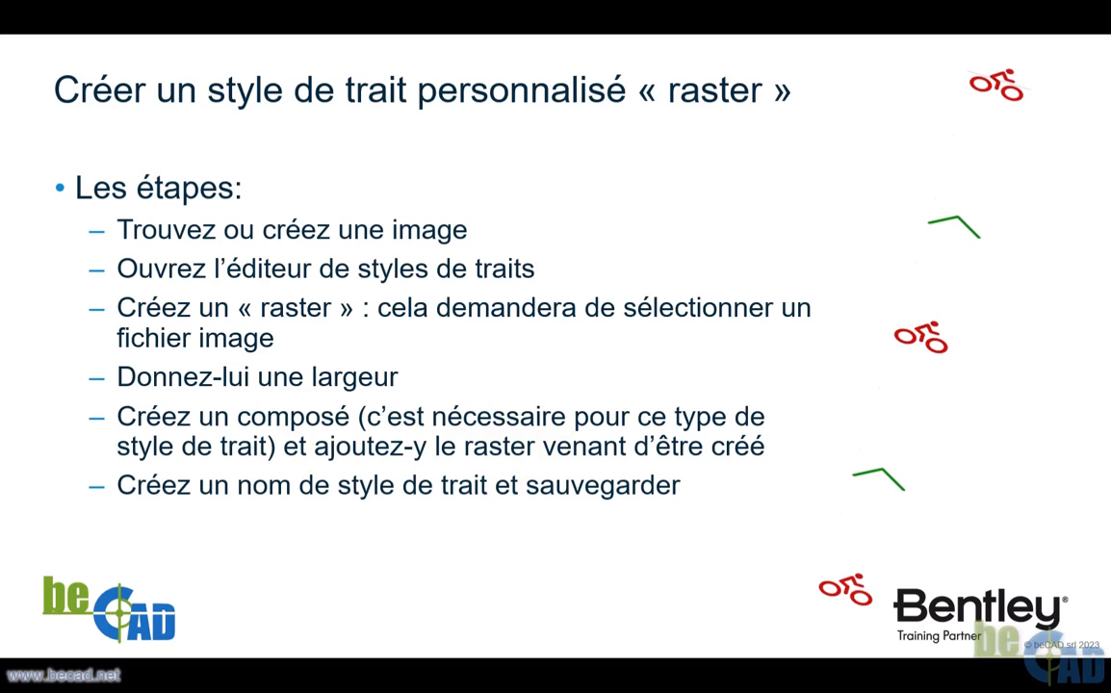
Switch to MicroStation, close the line style editor and open the design file 2.Raster.dgn.
key(alt+Tab)
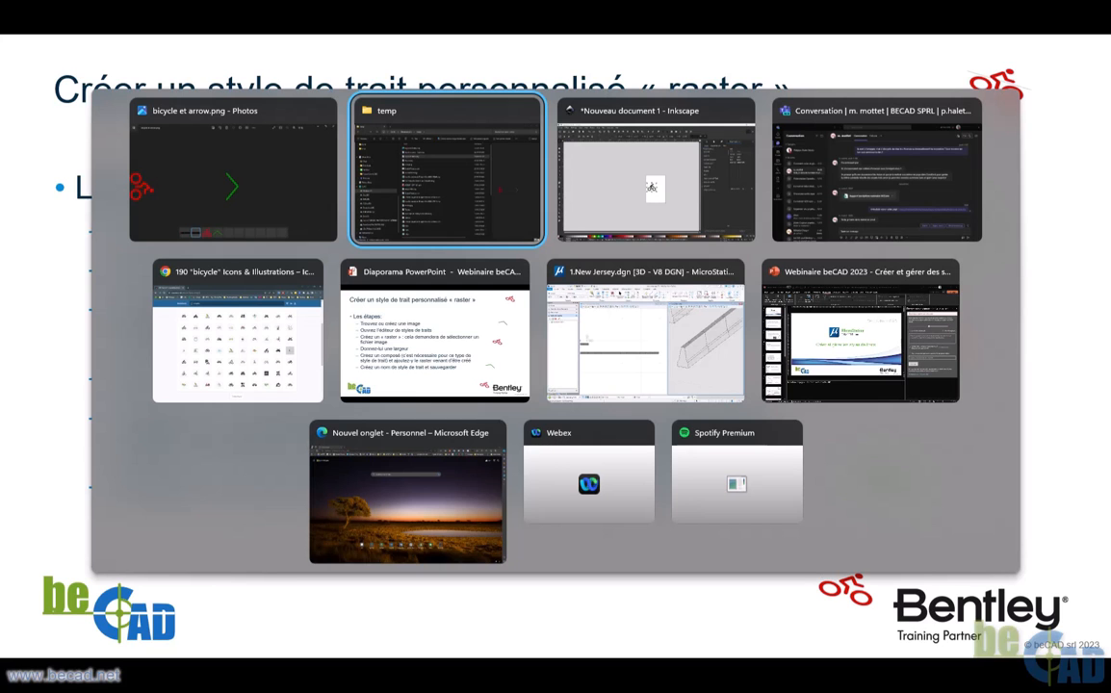
key(alt+Tab)
key(alt+Tab)
key(alt+Tab)
key(alt+Tab)
key(alt+Tab)
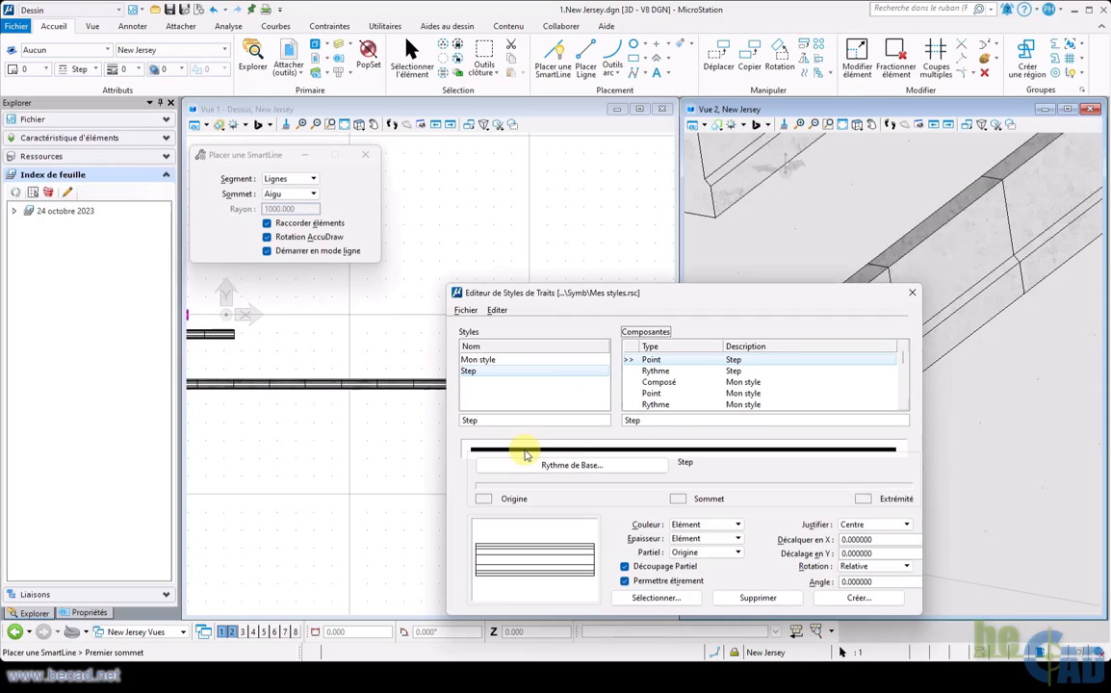
click(913, 294)
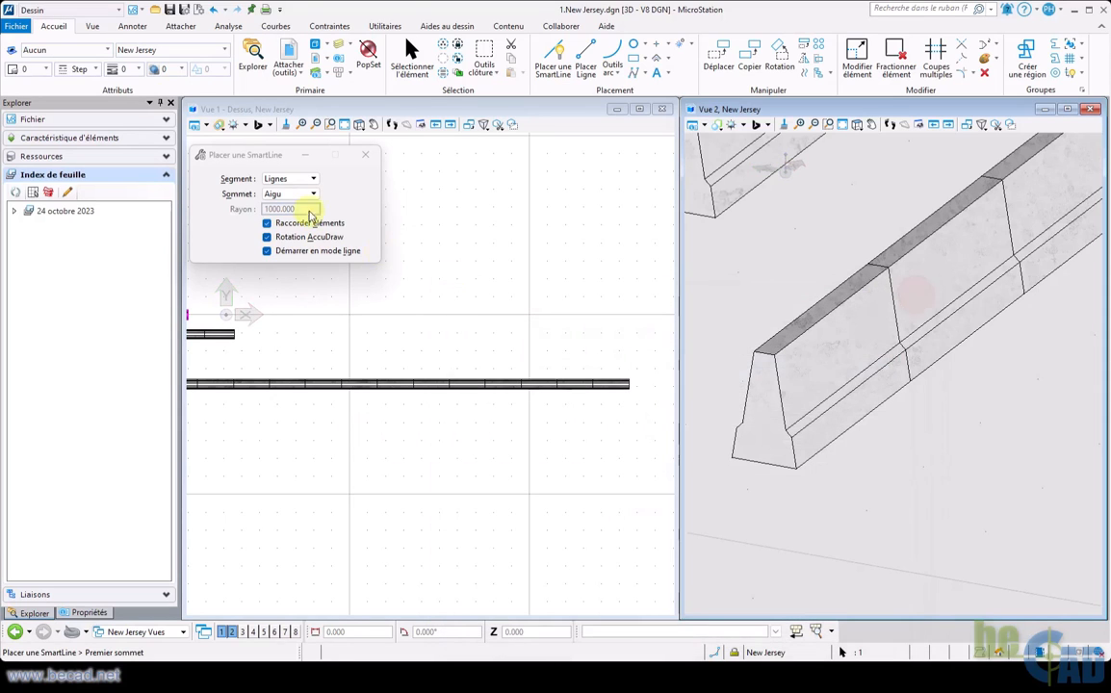
click(157, 8)
double_click(375, 293)
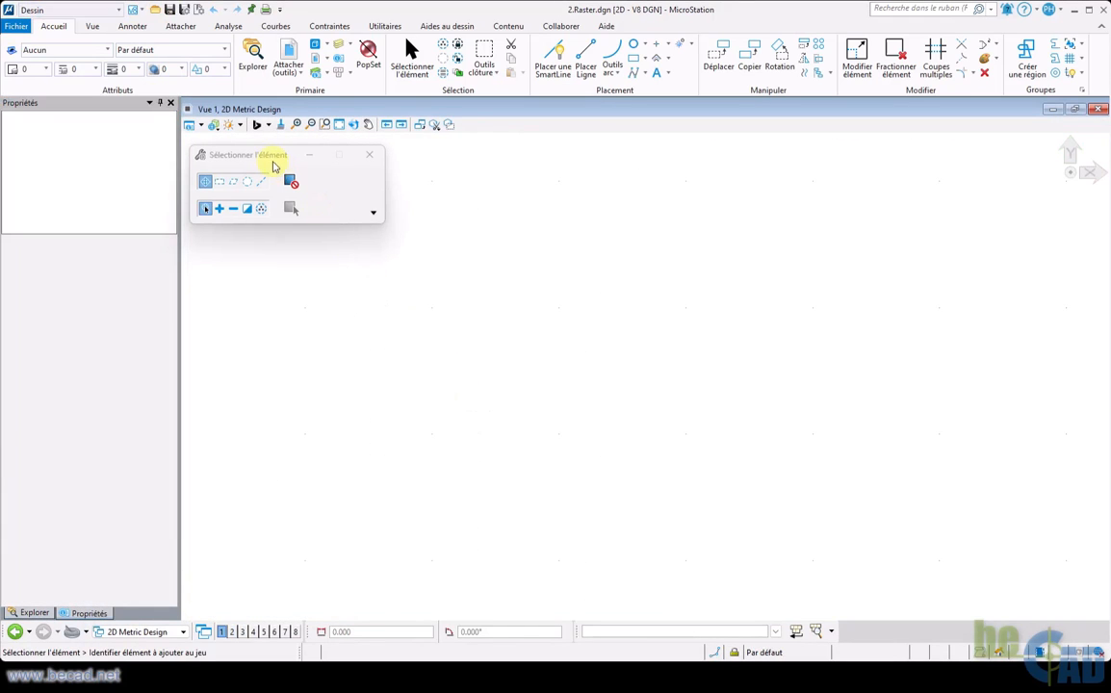
Move the element selection settings off the drawing view and open the line style editor, repositioned nearer the view's centre.
drag(252, 154, 121, 151)
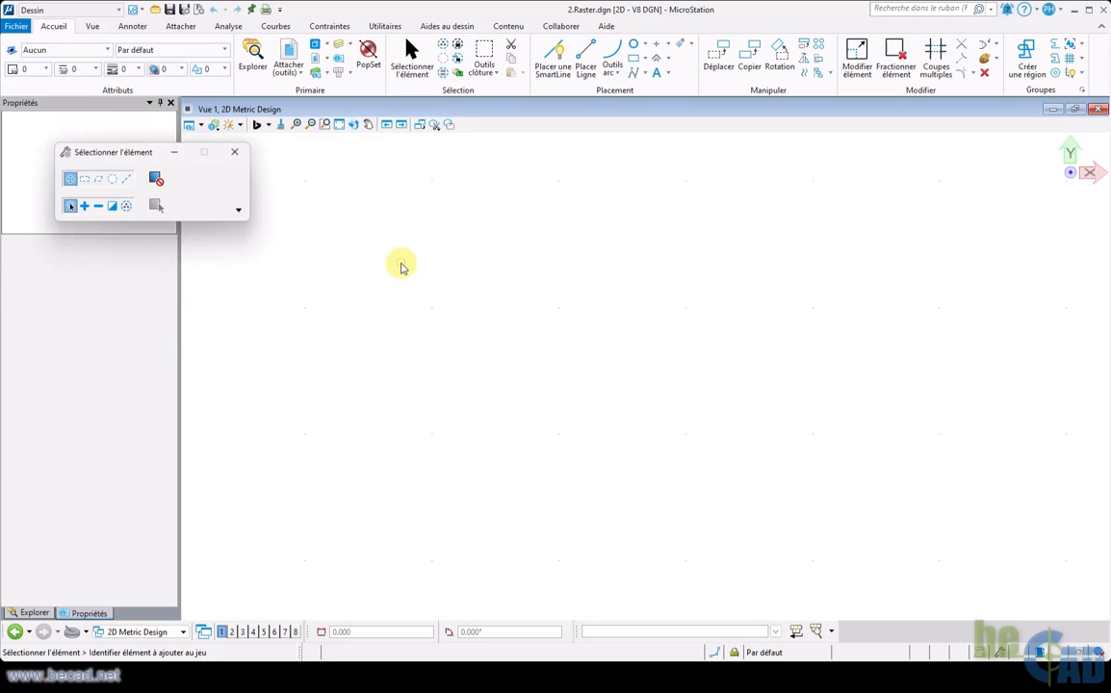
click(96, 70)
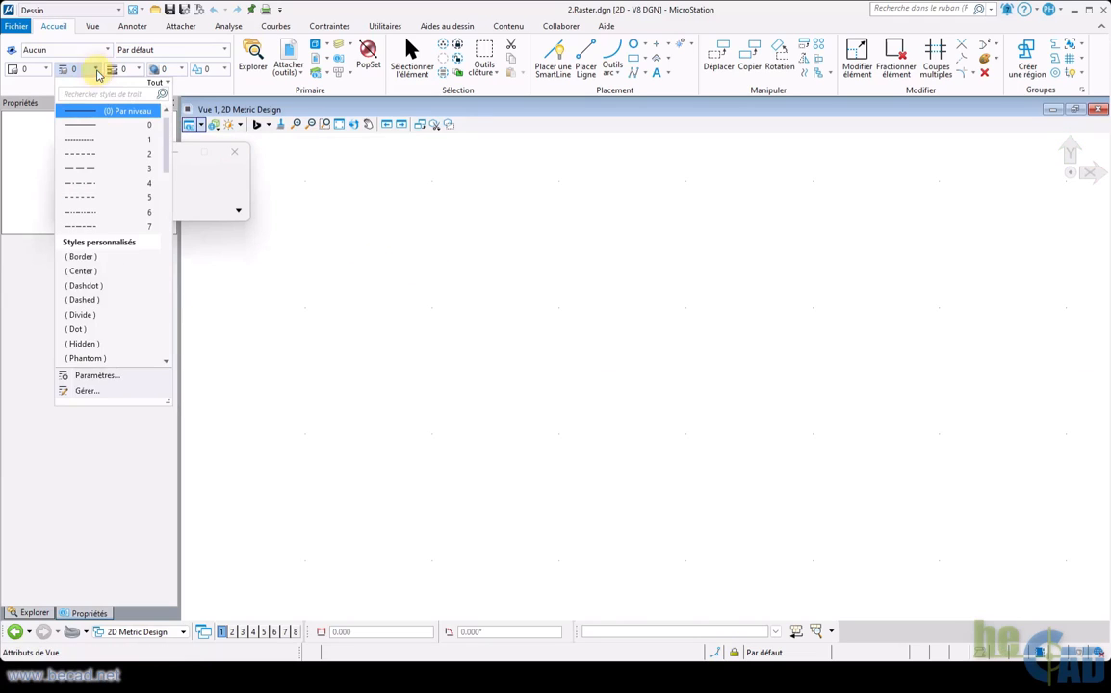
click(83, 392)
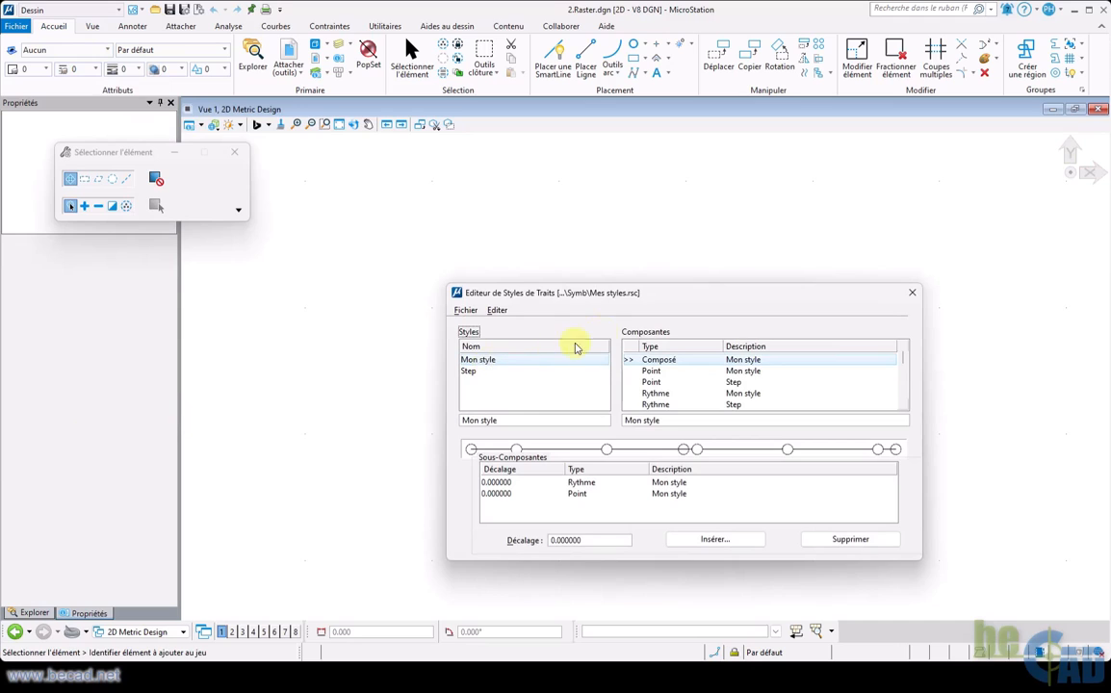
drag(606, 301, 500, 233)
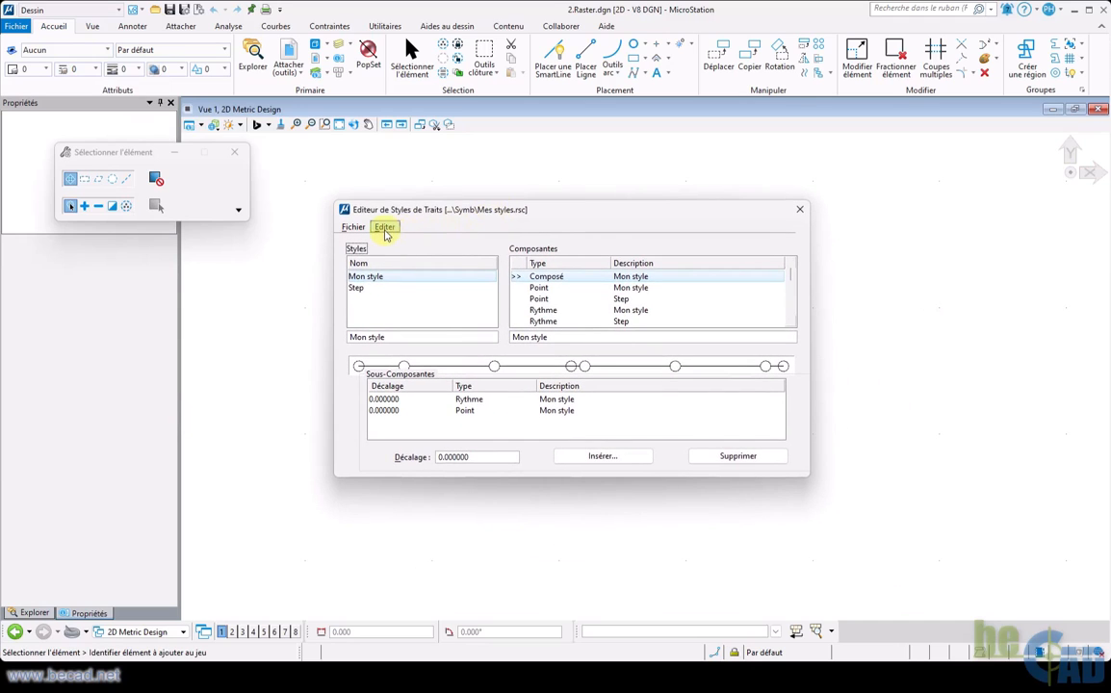
Create a Raster component in Mes styles.rsc from the image bicycle et arrow.png in C:\temp.
click(384, 227)
mouse_move(395, 242)
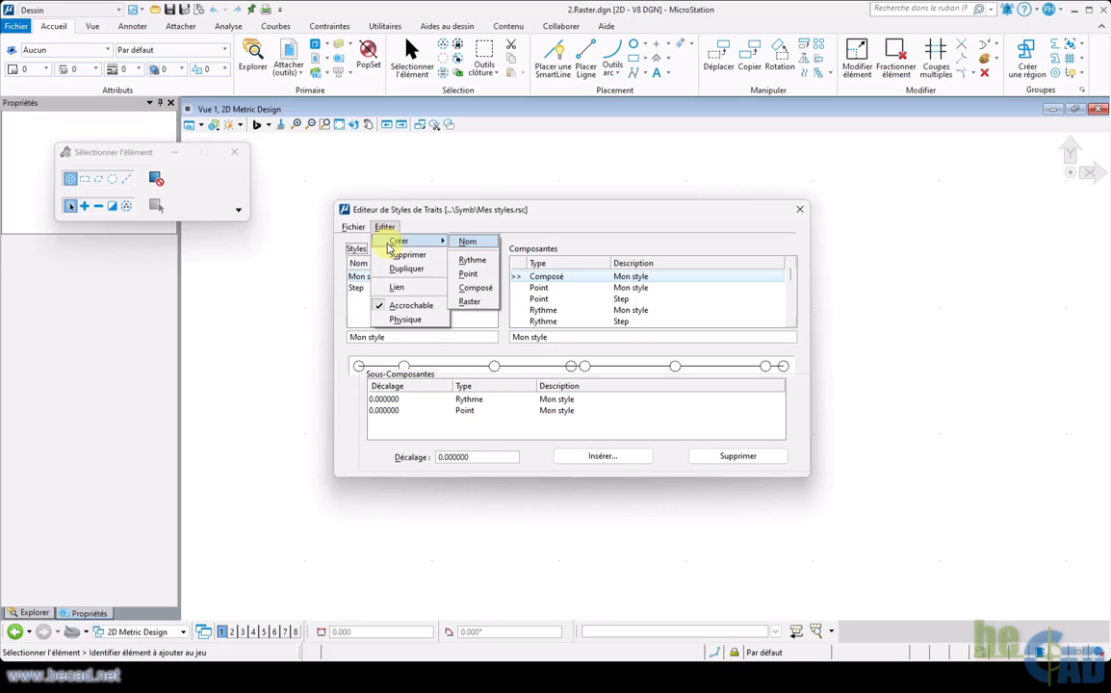
click(470, 302)
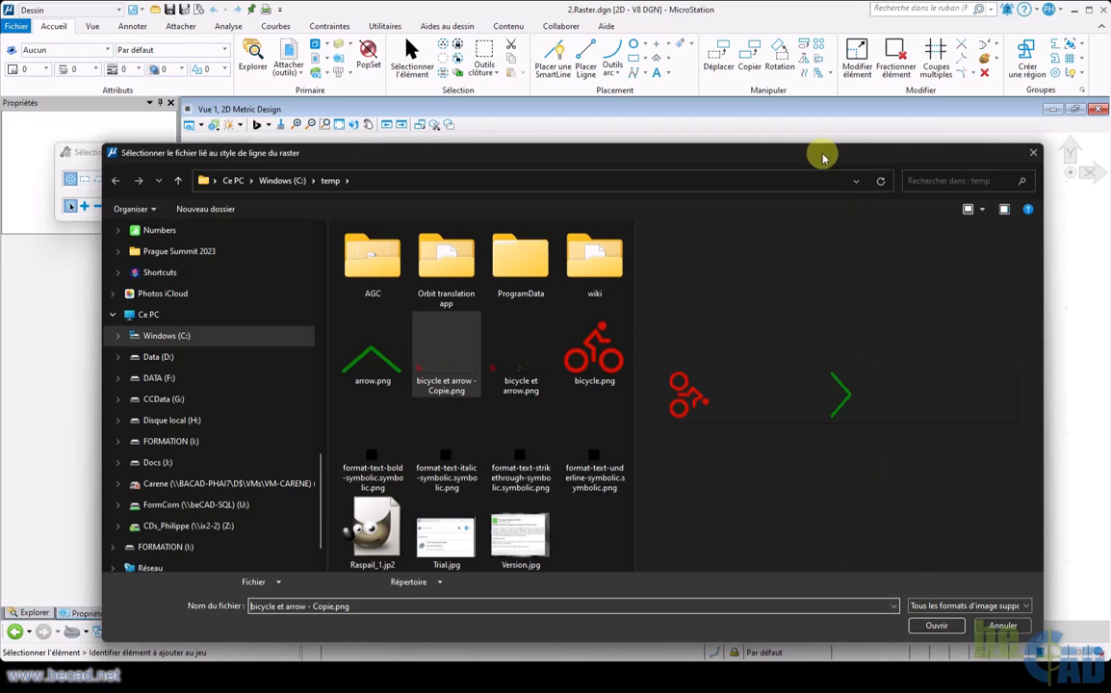
drag(818, 152, 749, 92)
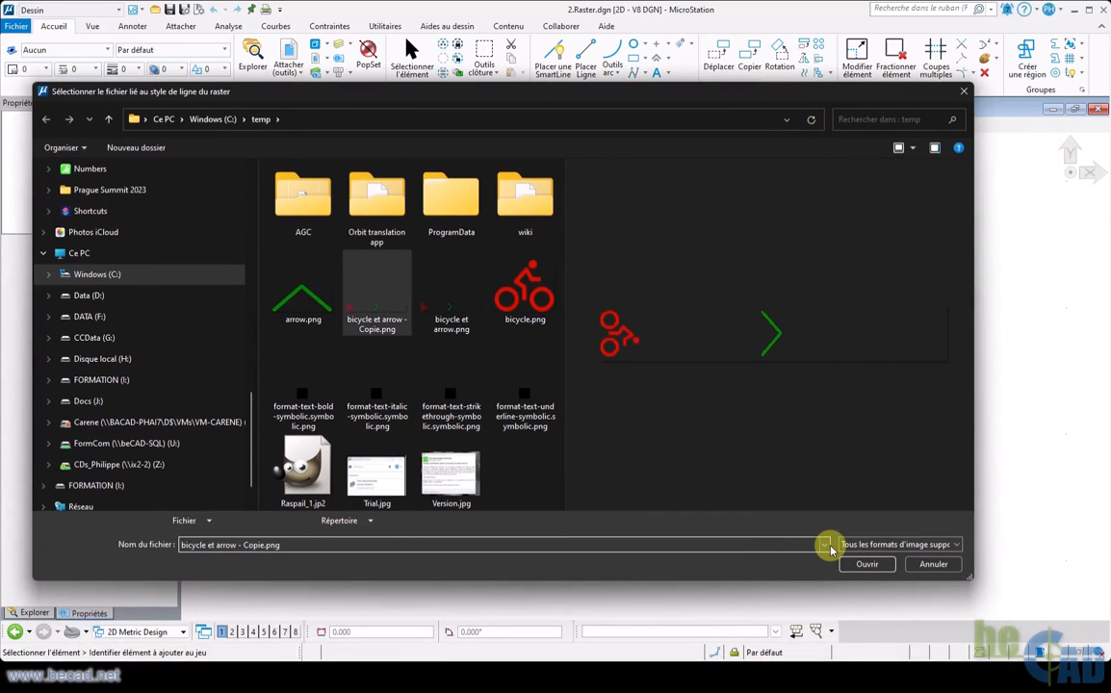
click(887, 549)
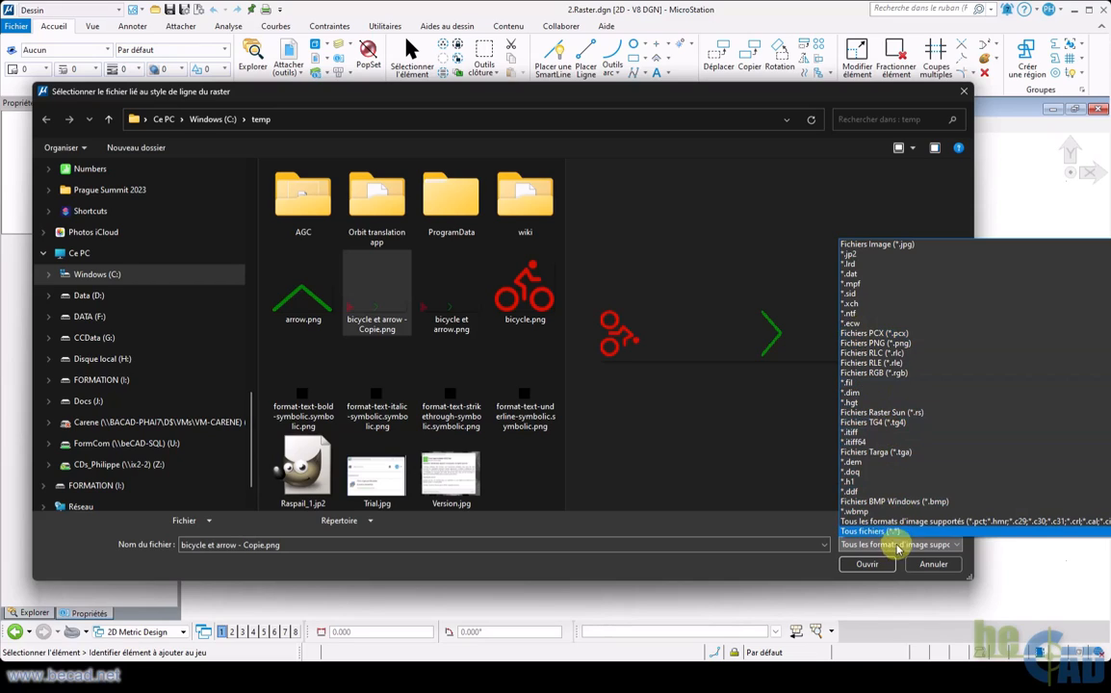
click(781, 567)
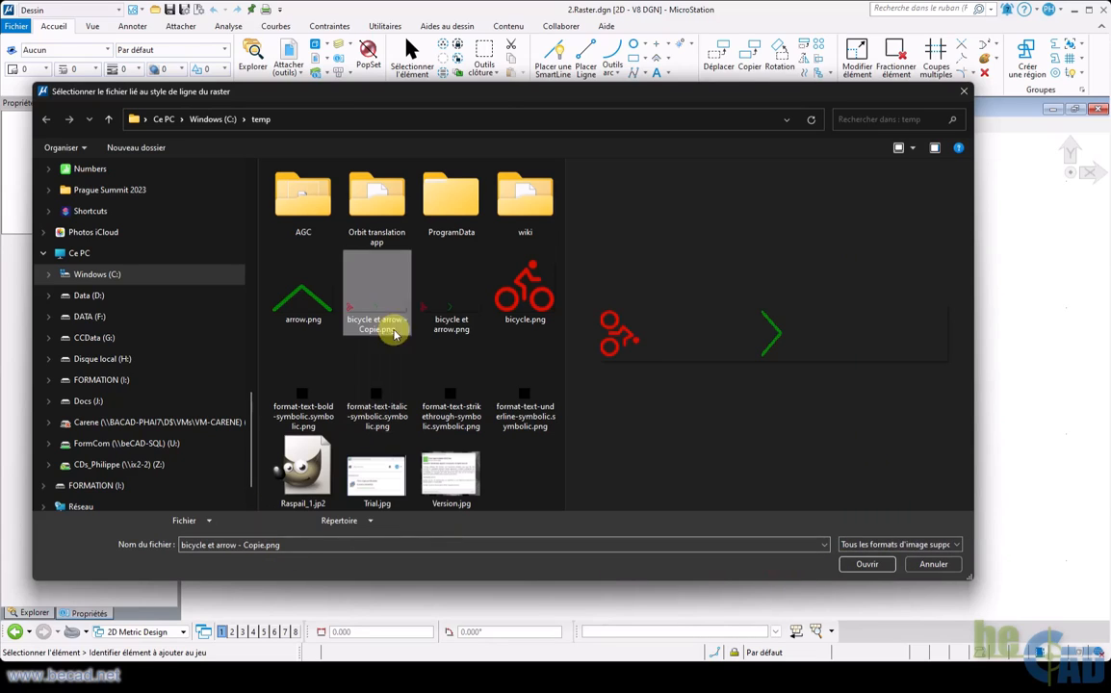
click(447, 304)
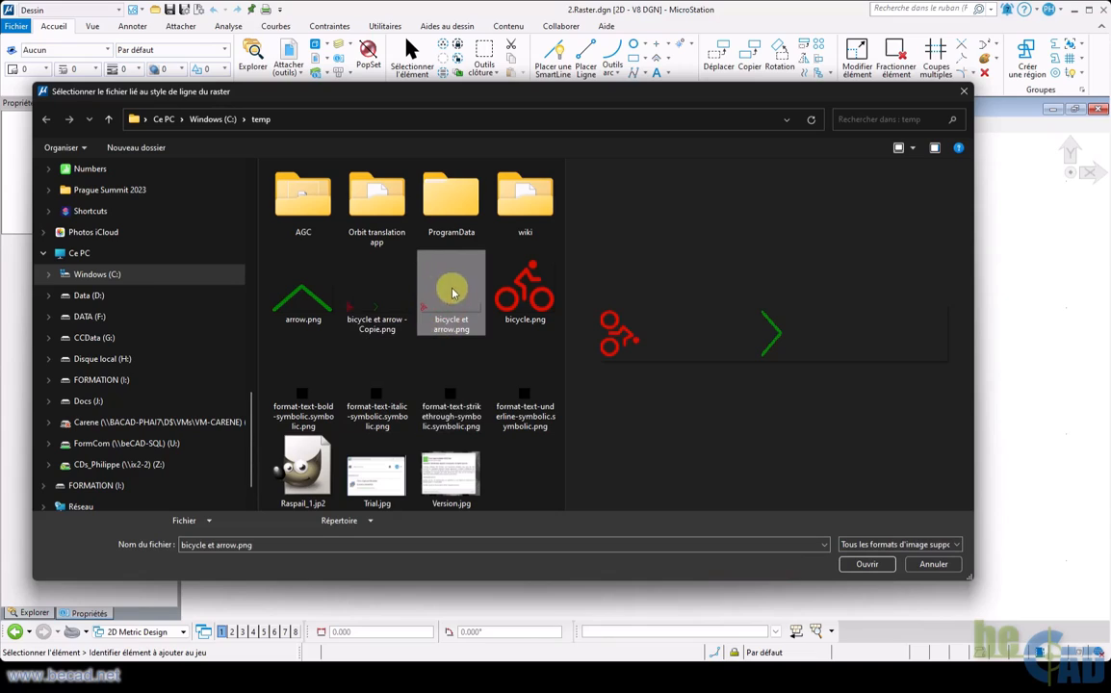
click(858, 566)
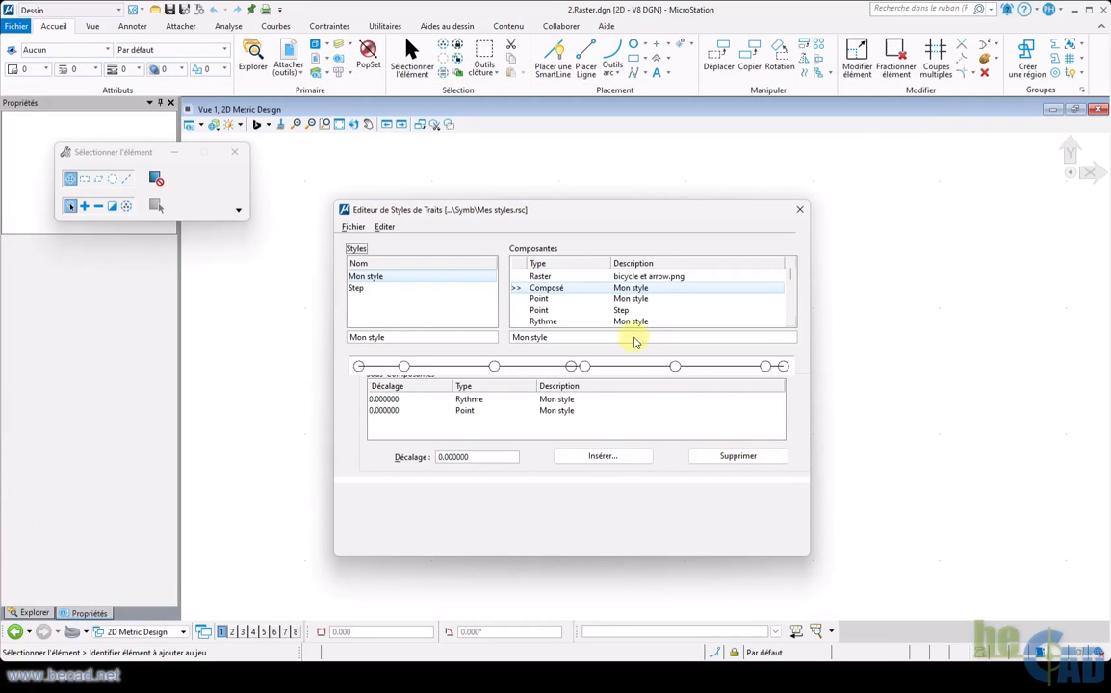
Enable the true width of the bicycle et arrow.png raster component and set it to 1000.
click(539, 278)
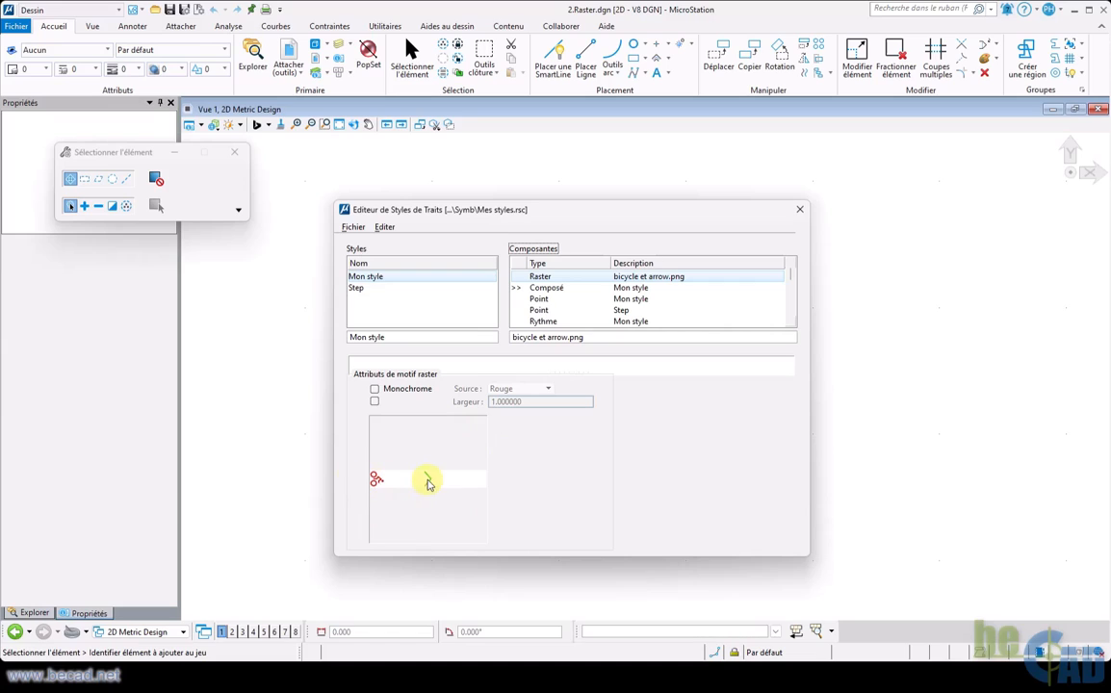
click(375, 402)
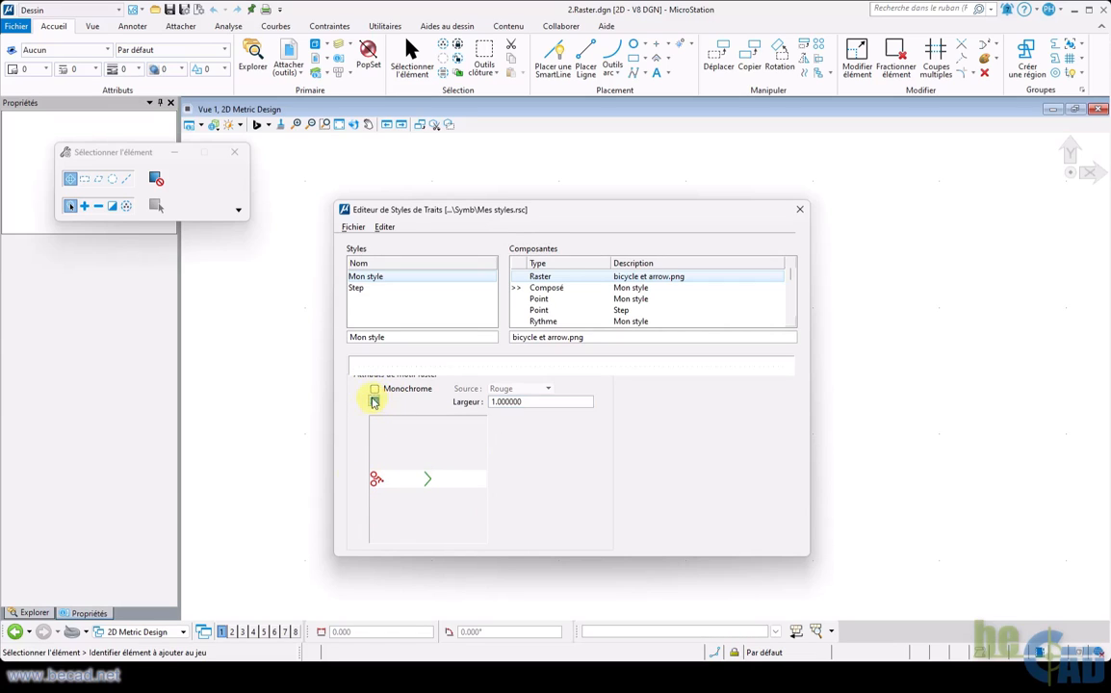
drag(527, 402, 479, 403)
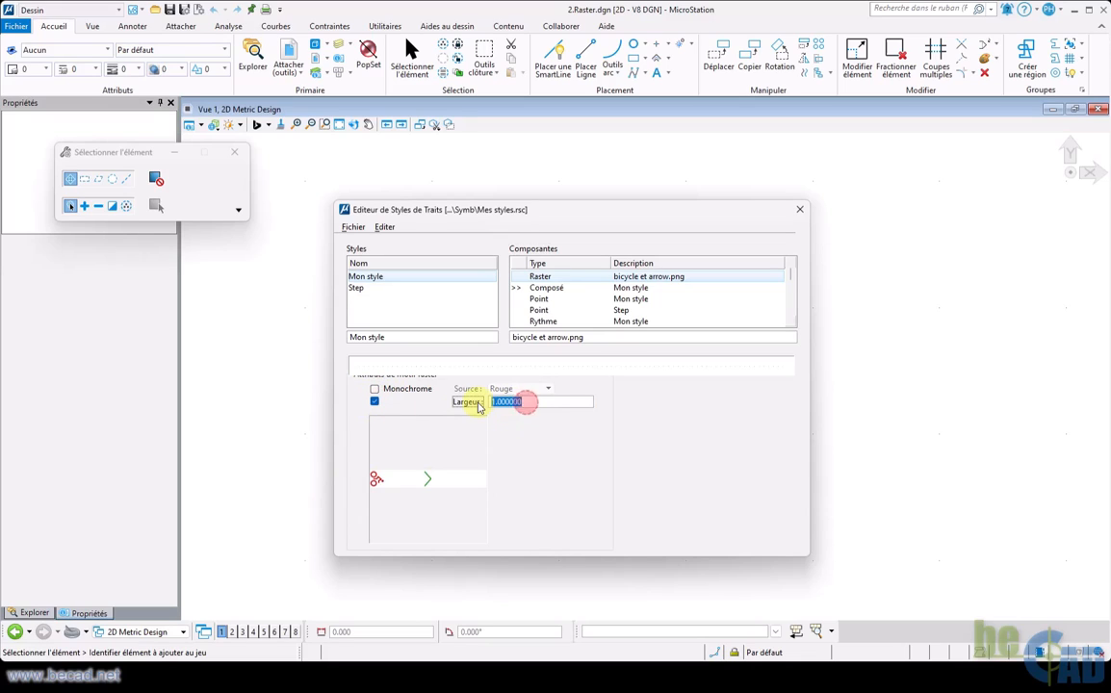
text(1)
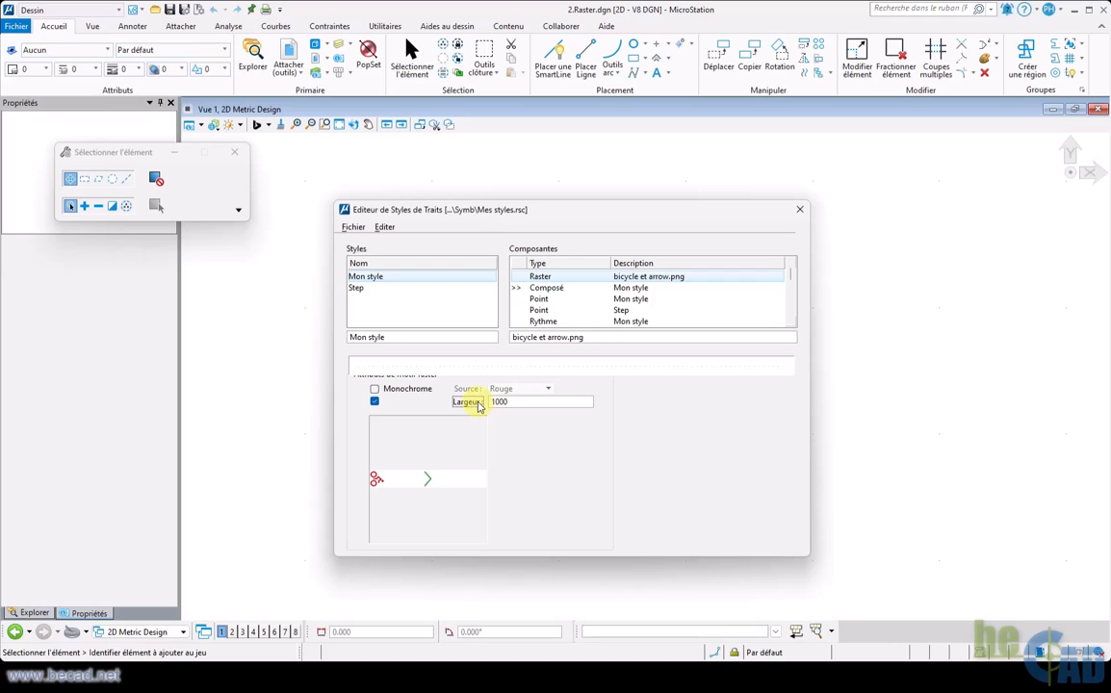
key(Tab)
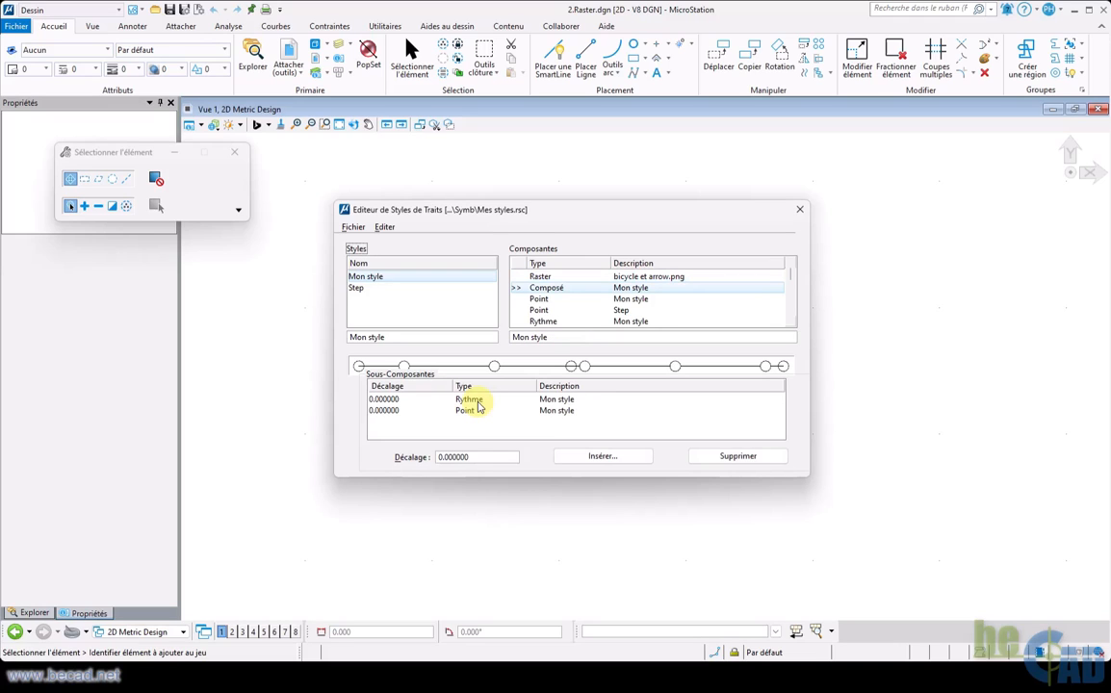
Reselect the raster component and copy its description, bicycle et arrow.png.
click(532, 276)
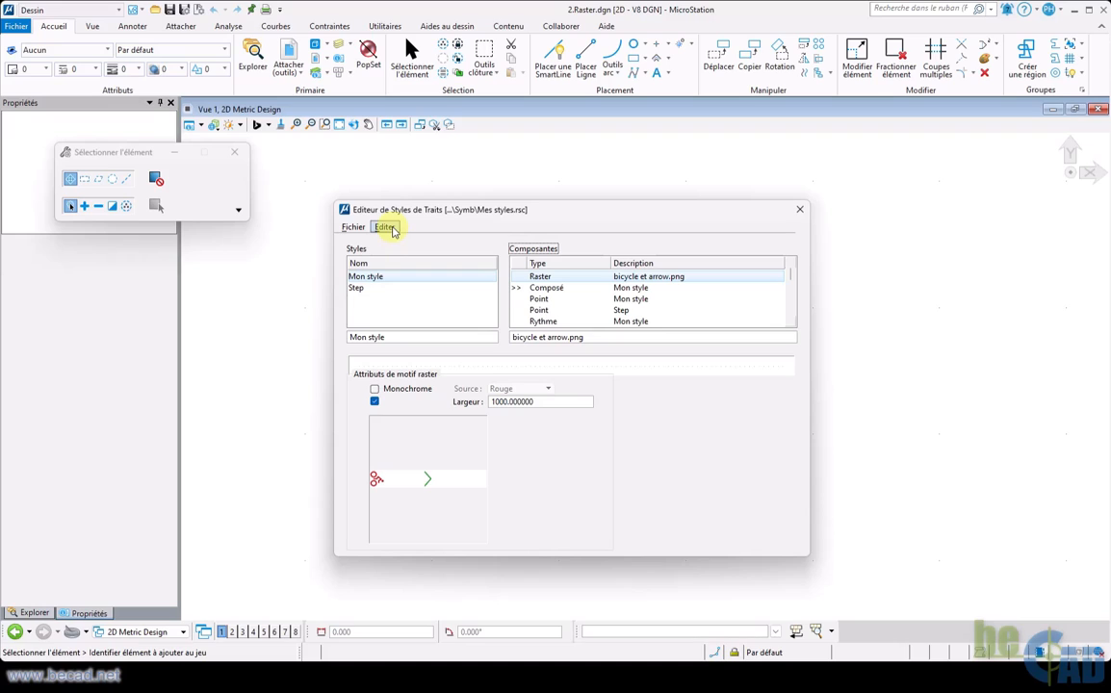
click(602, 337)
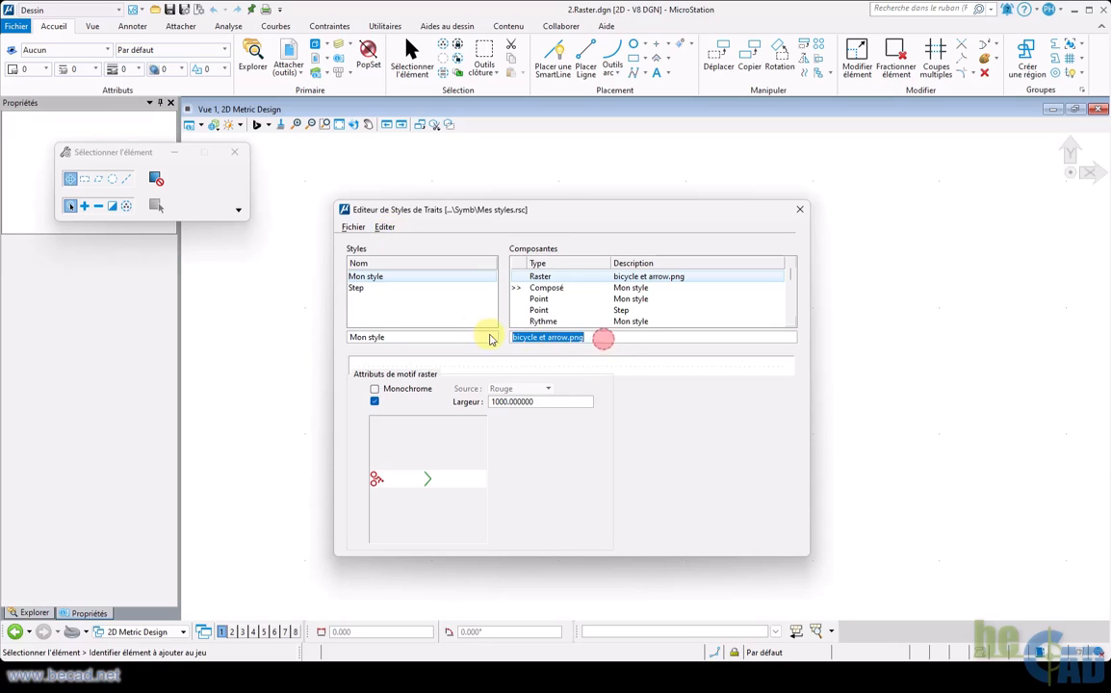
key(ctrl+c)
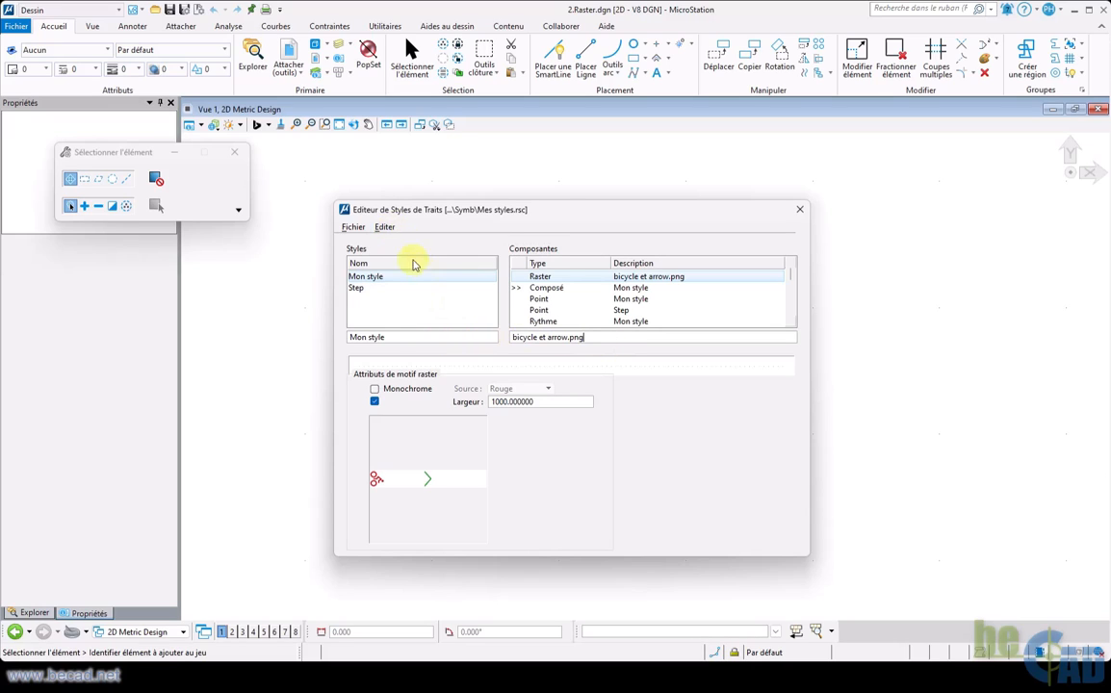
Create a compound (Composé) component in Mes styles.rsc and set its description to bicycle et arrow.png.
click(385, 229)
mouse_move(404, 250)
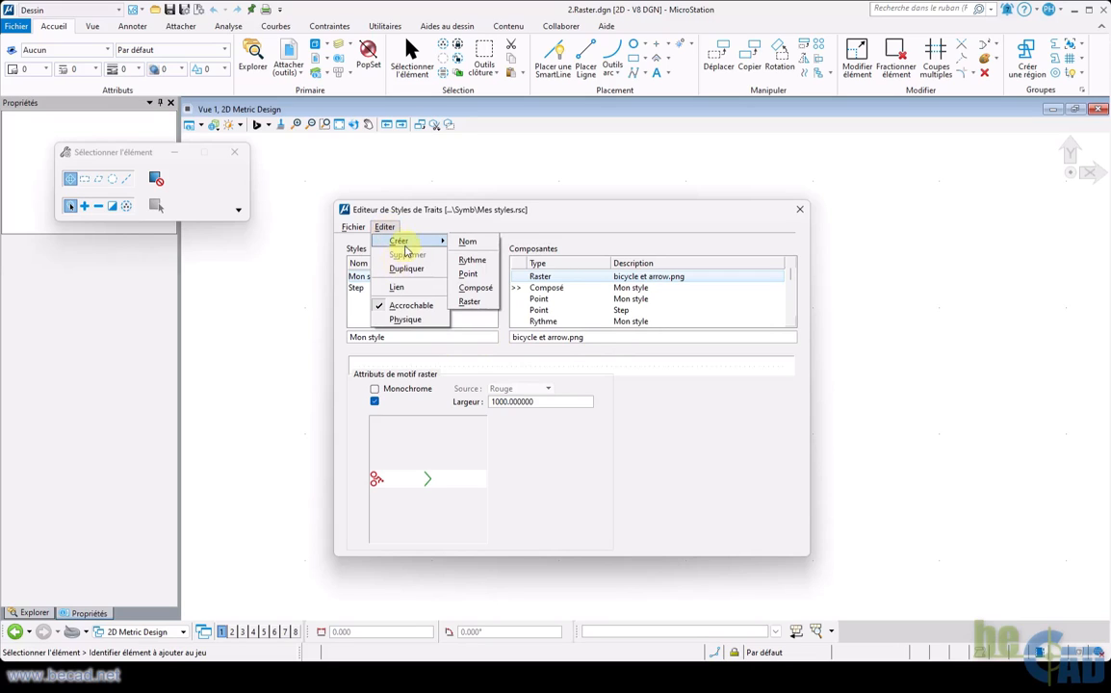
click(489, 291)
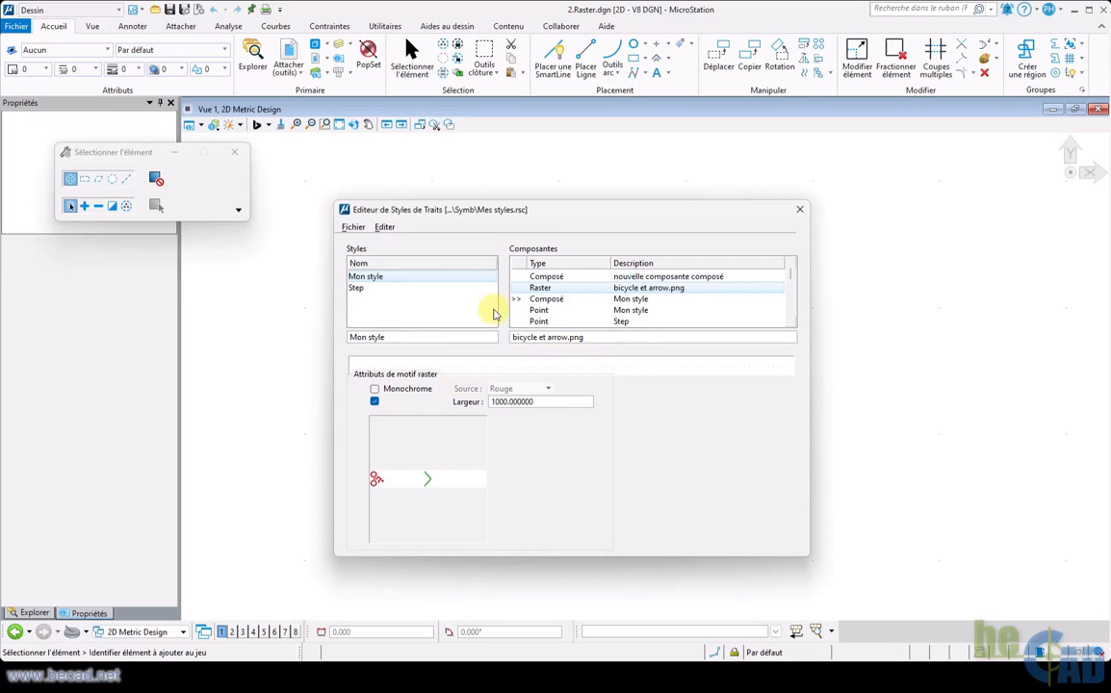
click(546, 278)
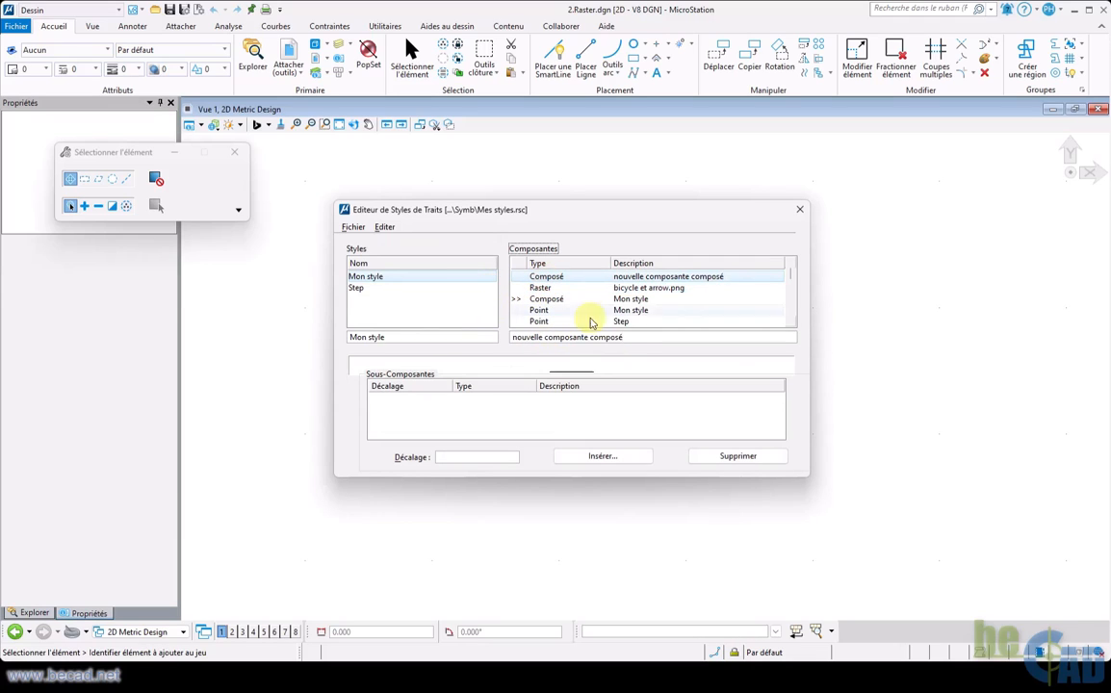
drag(640, 339, 467, 342)
key(ctrl+v)
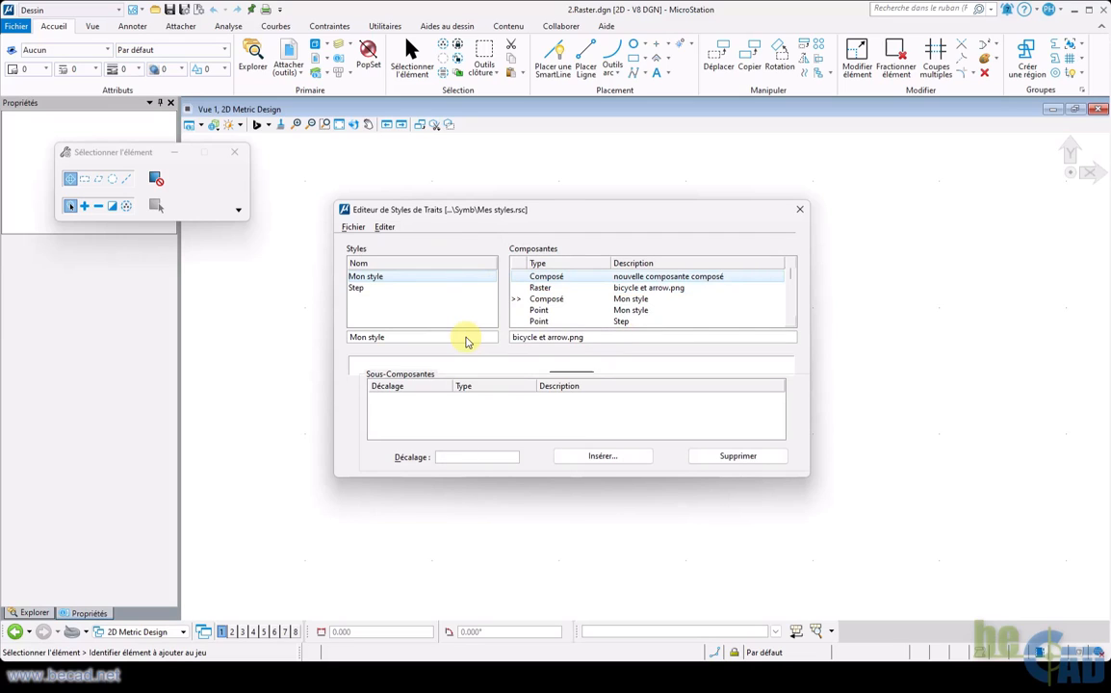
Insert the Raster component bicycle et arrow.png as a sub-component of the new compound component.
click(603, 455)
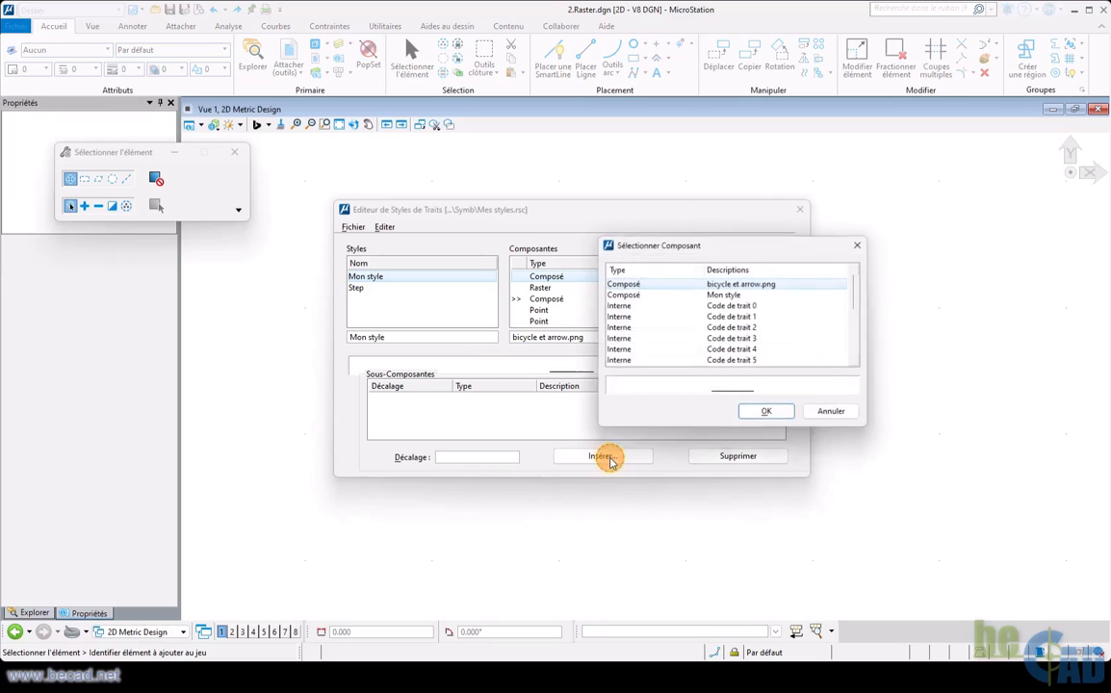
scroll(664, 315, down, 3)
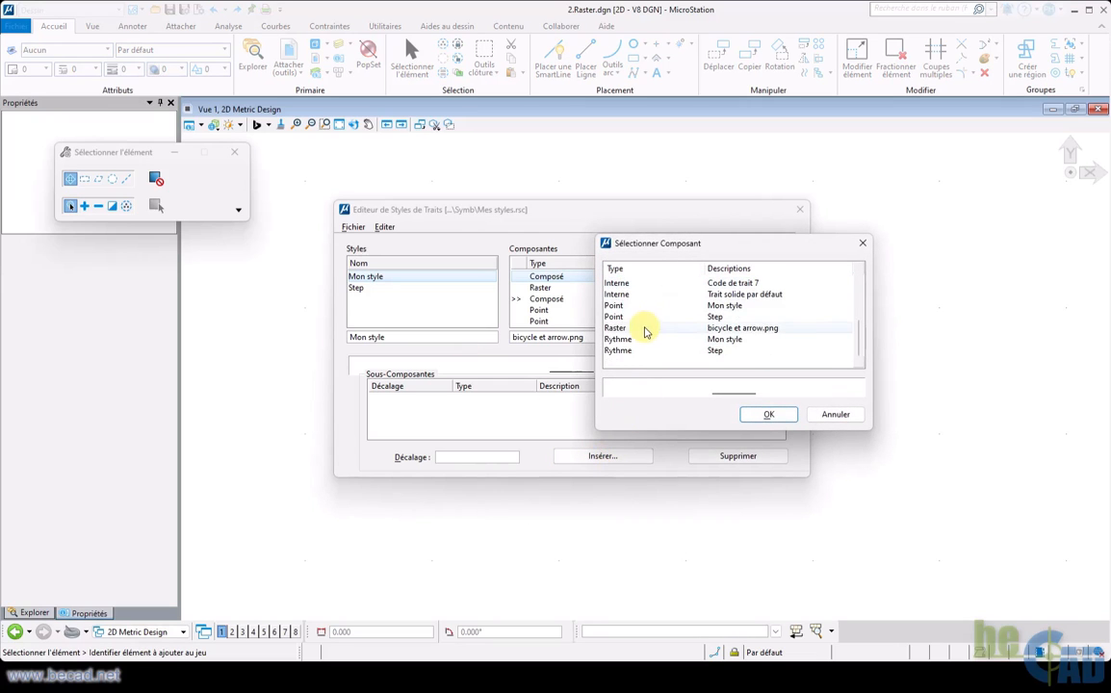
click(621, 329)
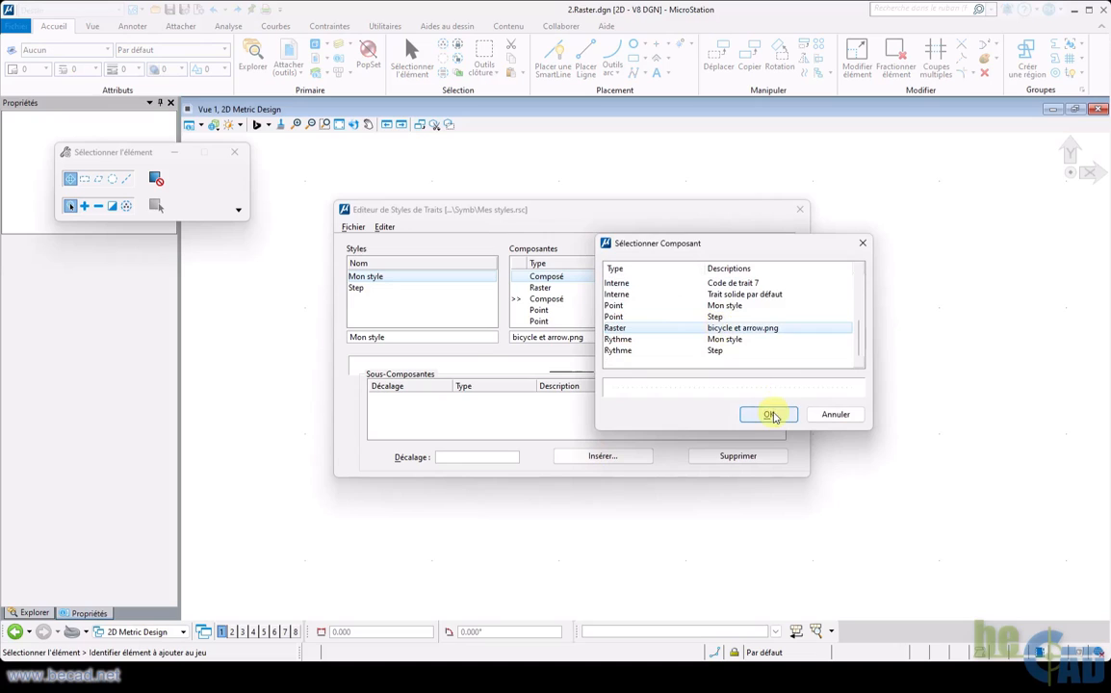
click(770, 414)
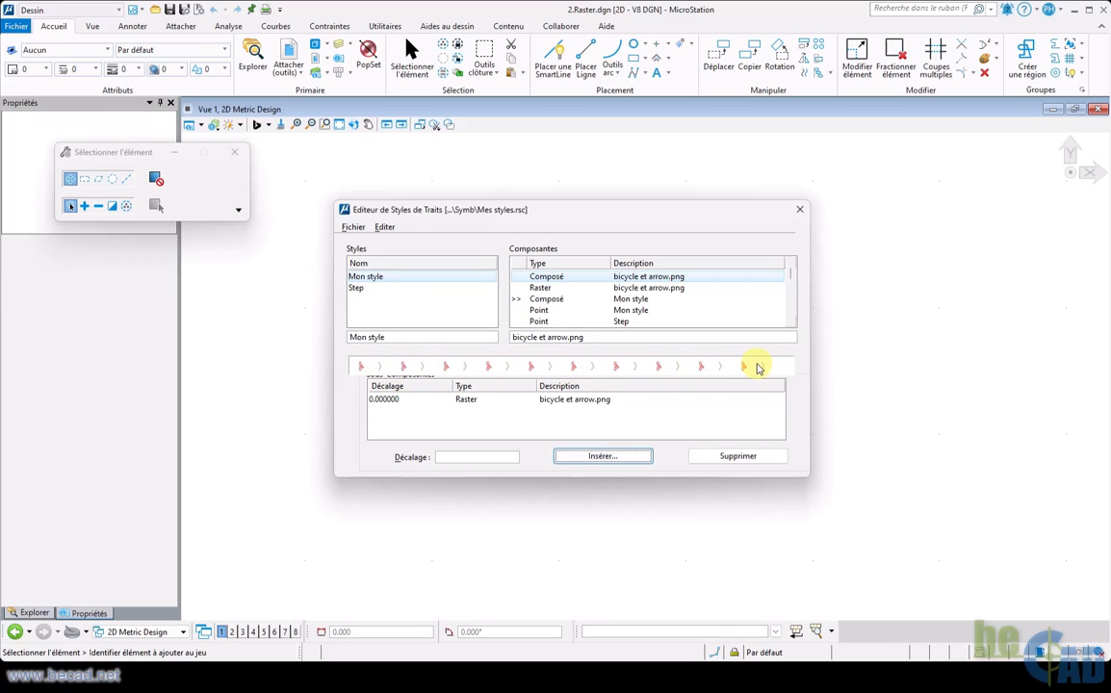
Create a line style named Bicycle et arrow linked to the compound bicycle et arrow.png, and save the line style library.
click(384, 227)
mouse_move(408, 246)
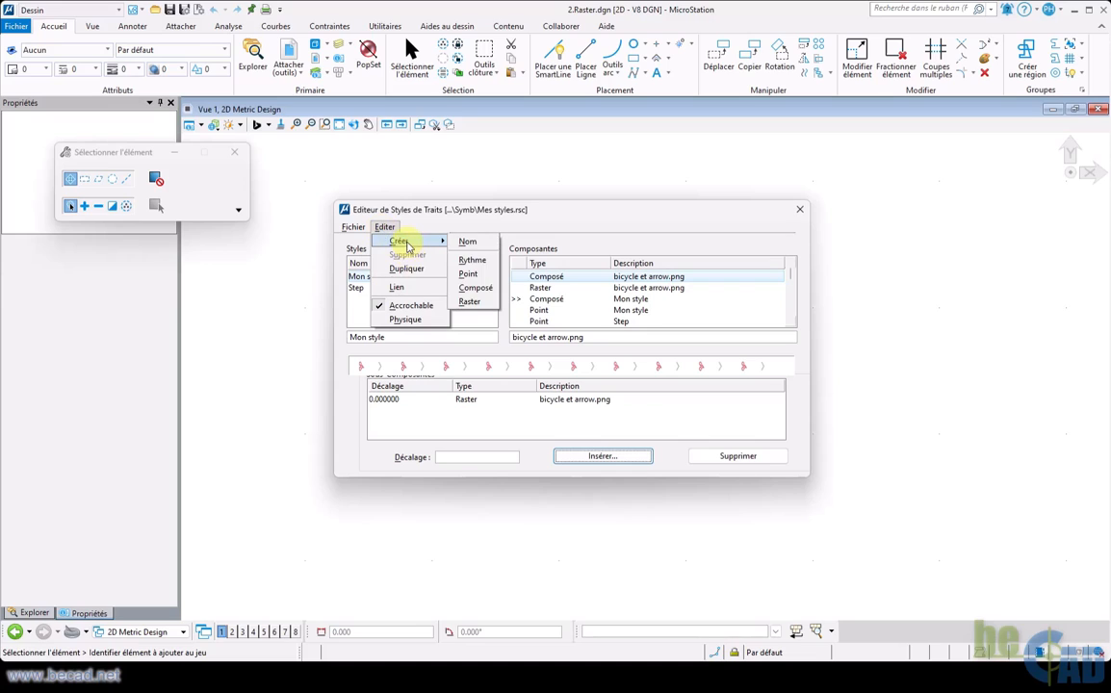
click(468, 241)
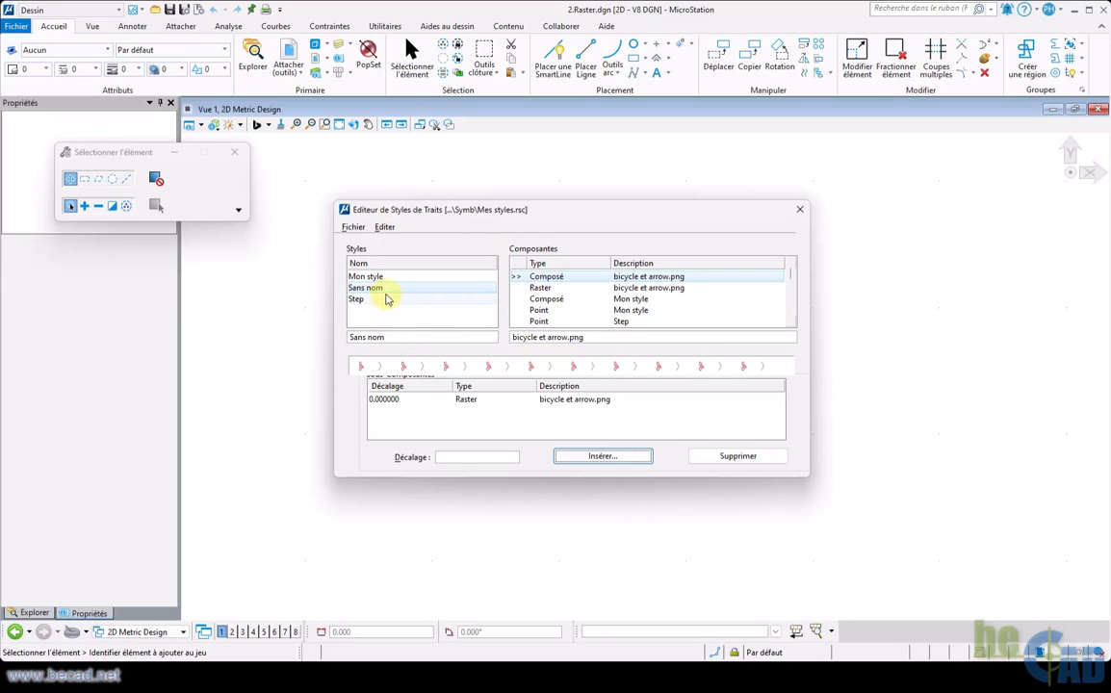
click(389, 336)
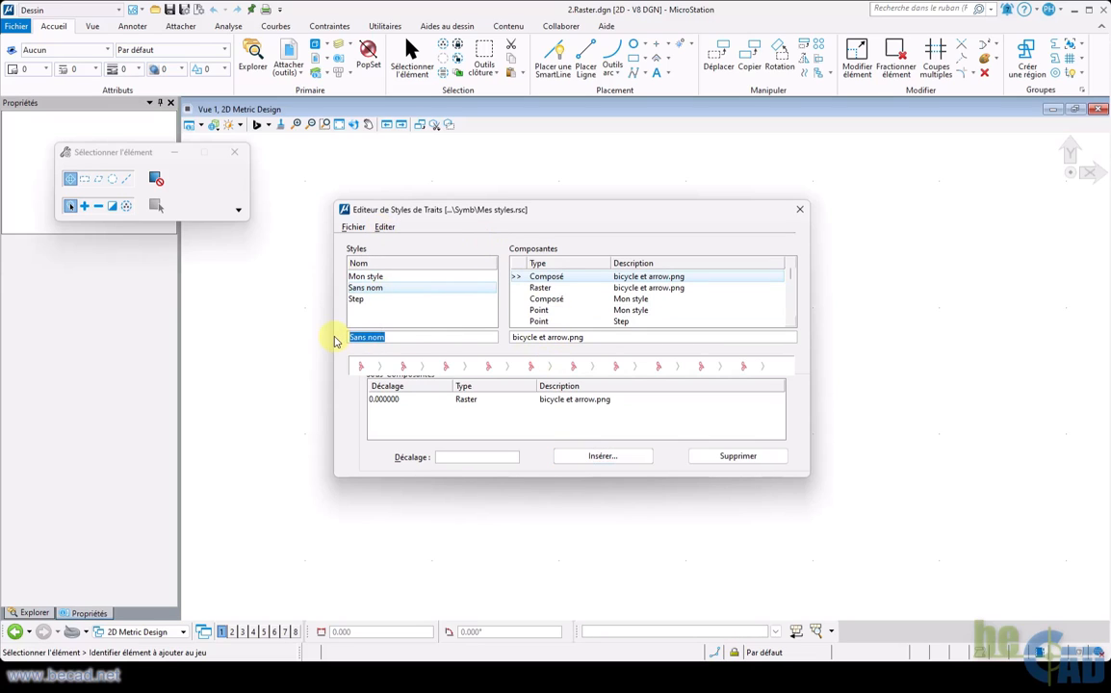
key(ctrl+v)
text(B)
key(Delete)
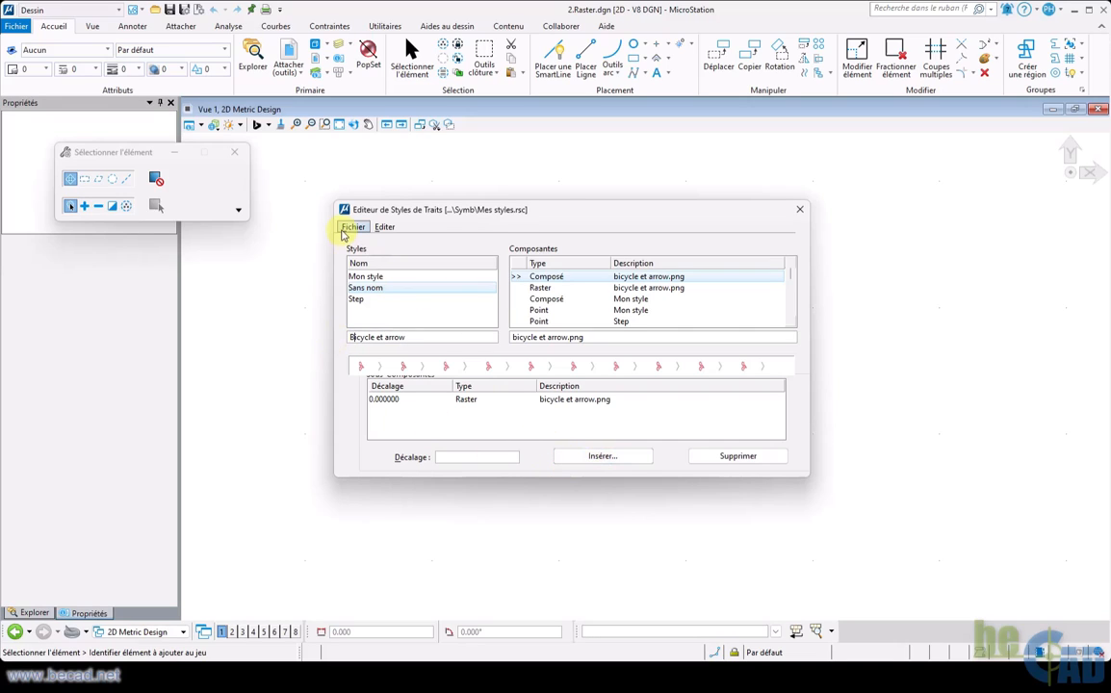
key(Tab)
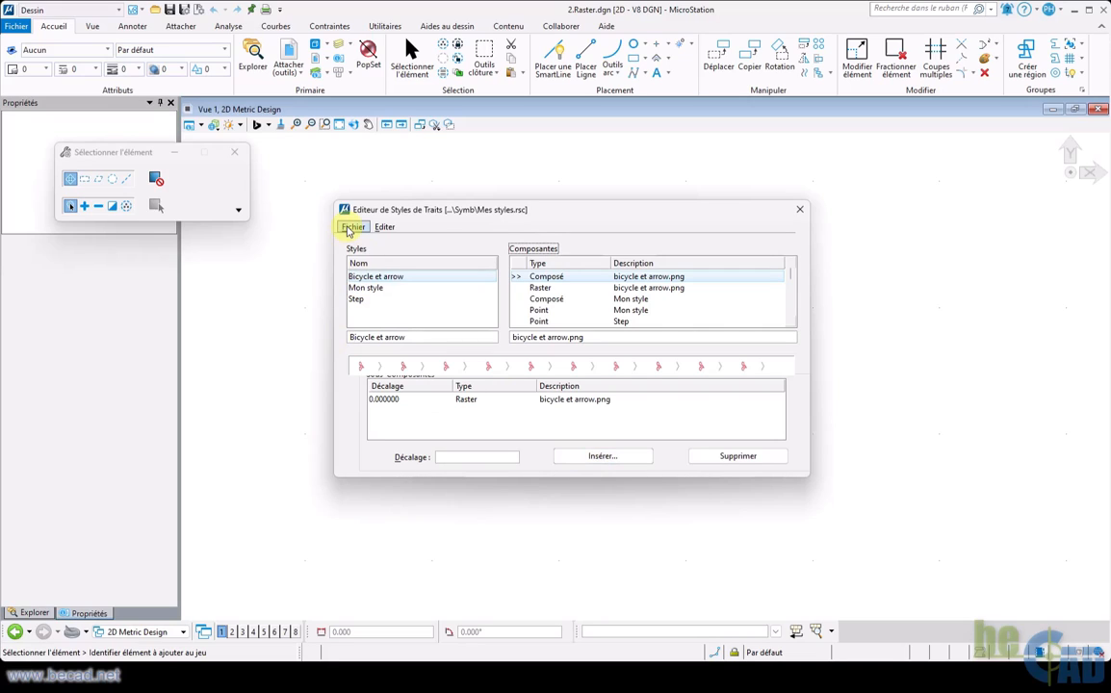
click(351, 228)
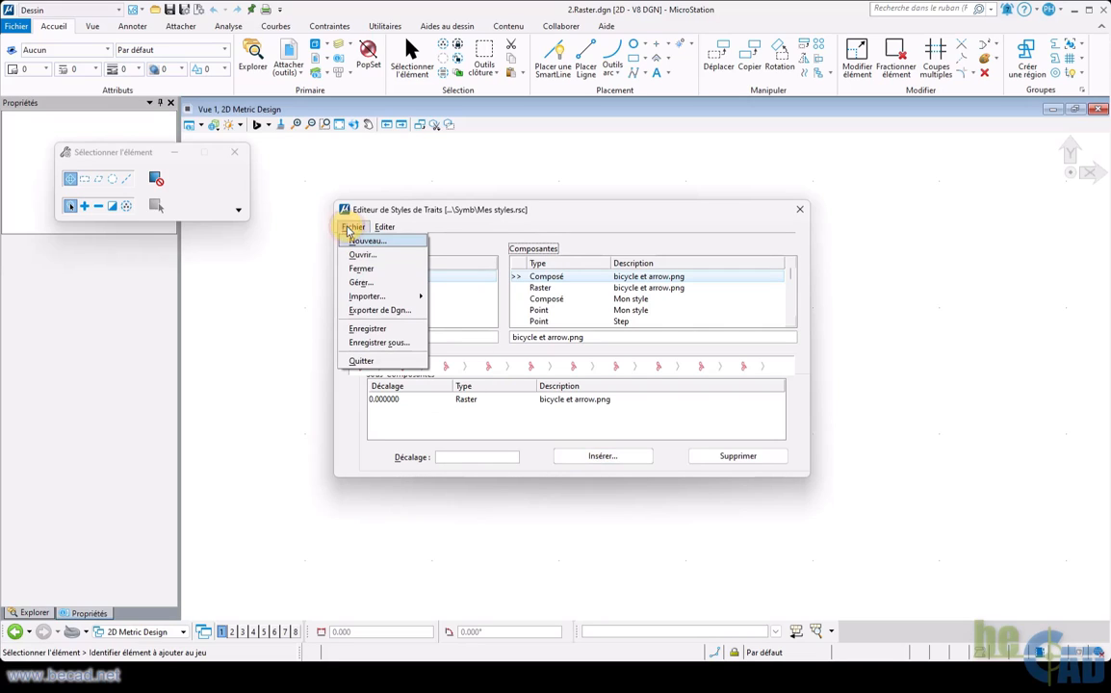
click(366, 330)
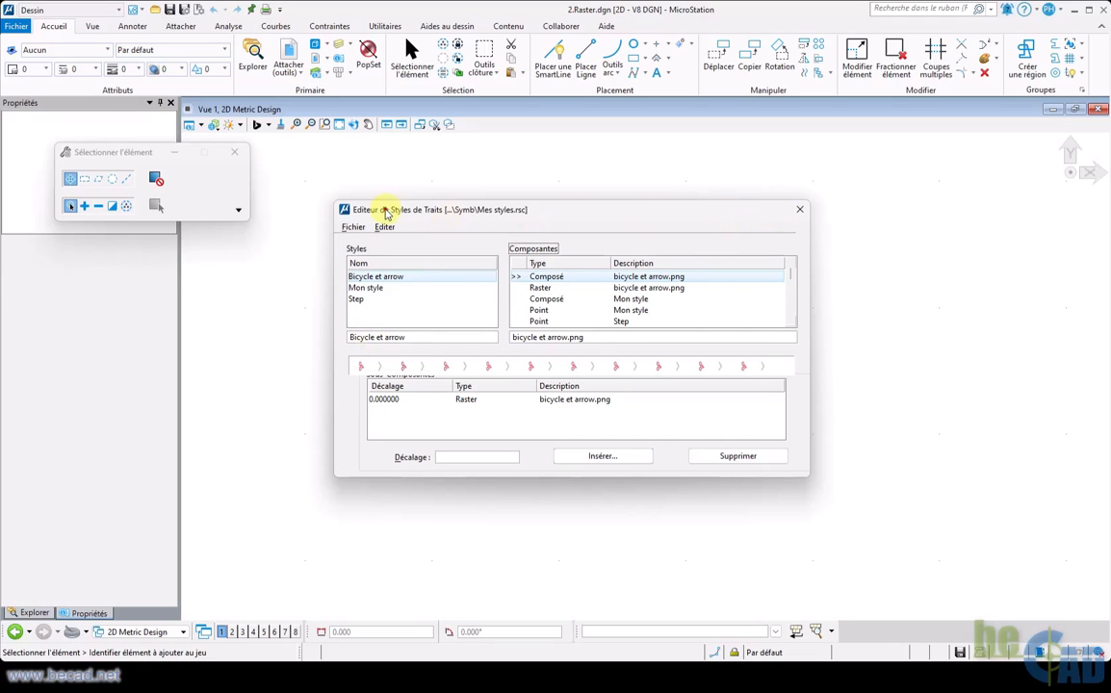
Clear the line style editor off the view and draw a horizontal SmartLine about 13515 mm long, left to right, with the Bicycle et arrow style.
drag(385, 211, 1075, 256)
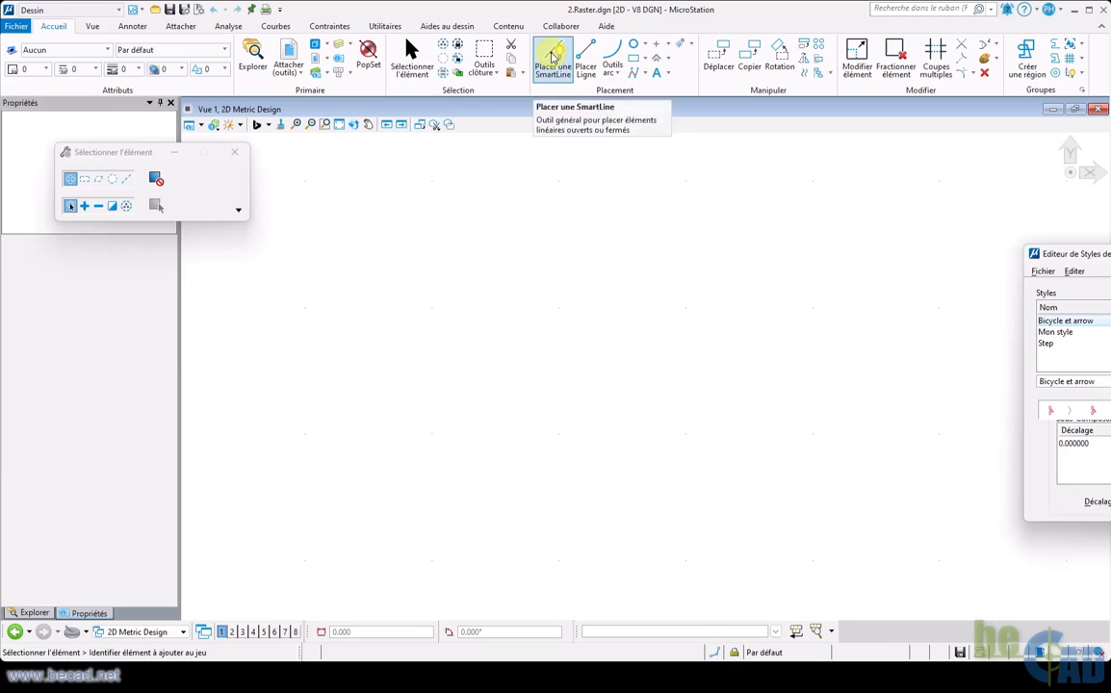
click(552, 60)
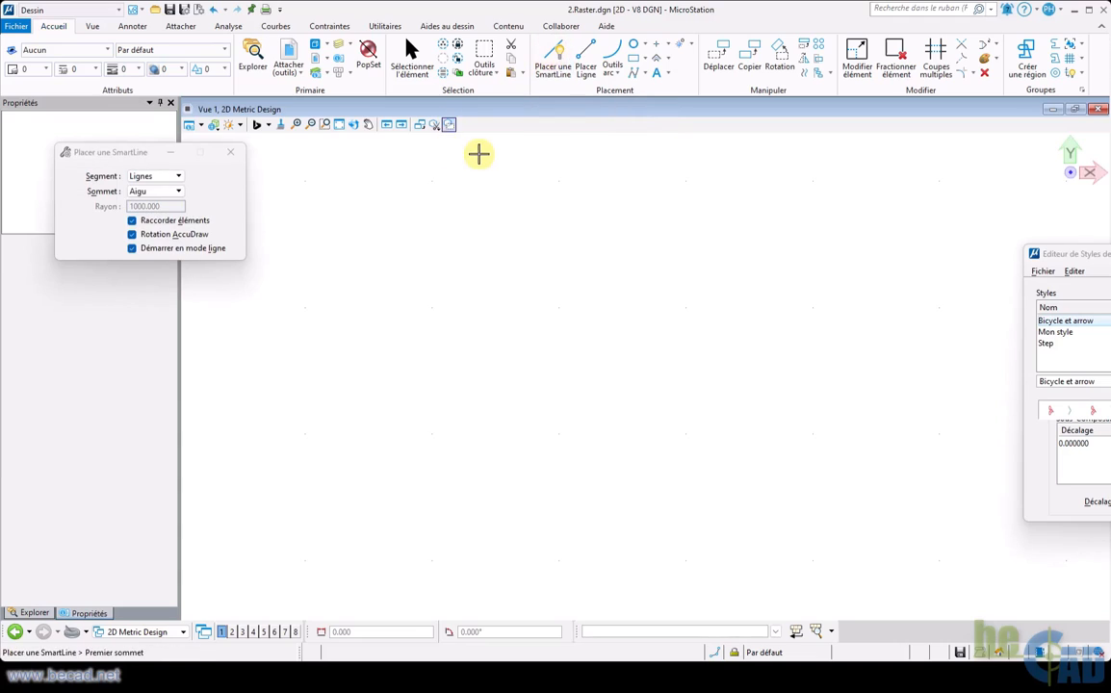
click(97, 73)
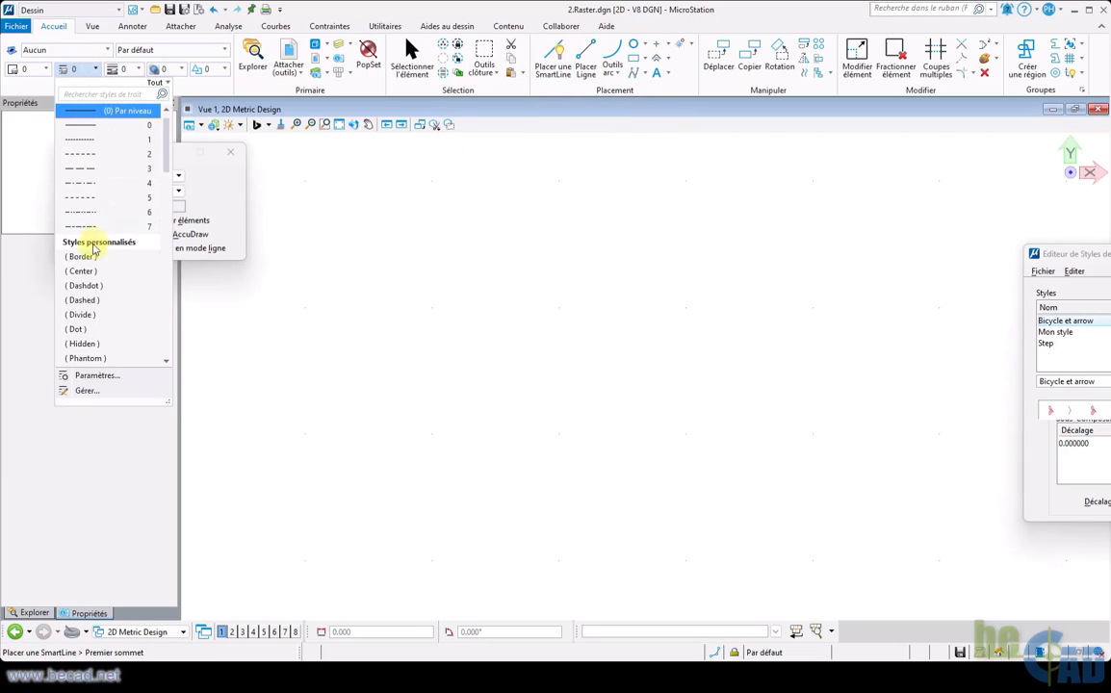
scroll(96, 258, down, 5)
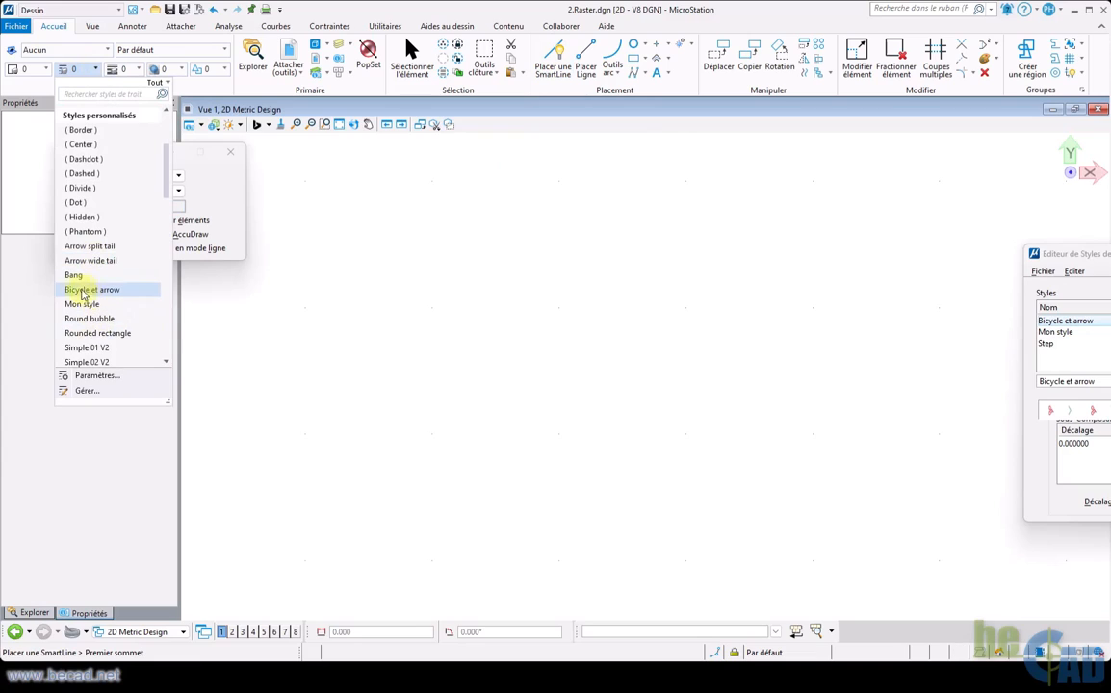
click(106, 291)
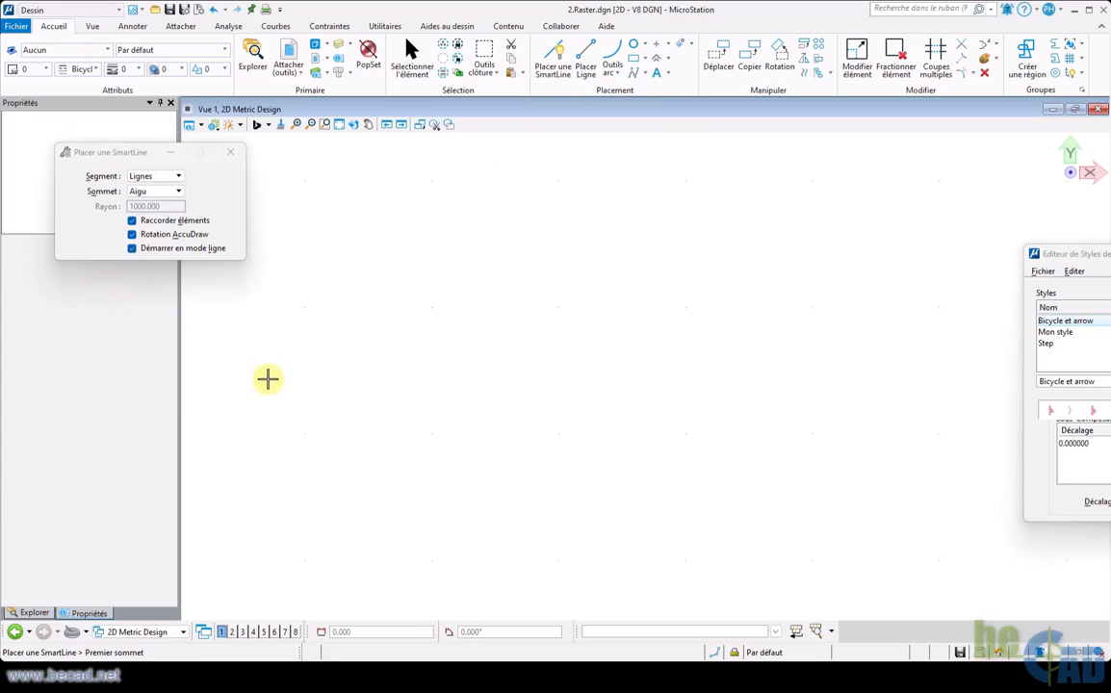
click(227, 327)
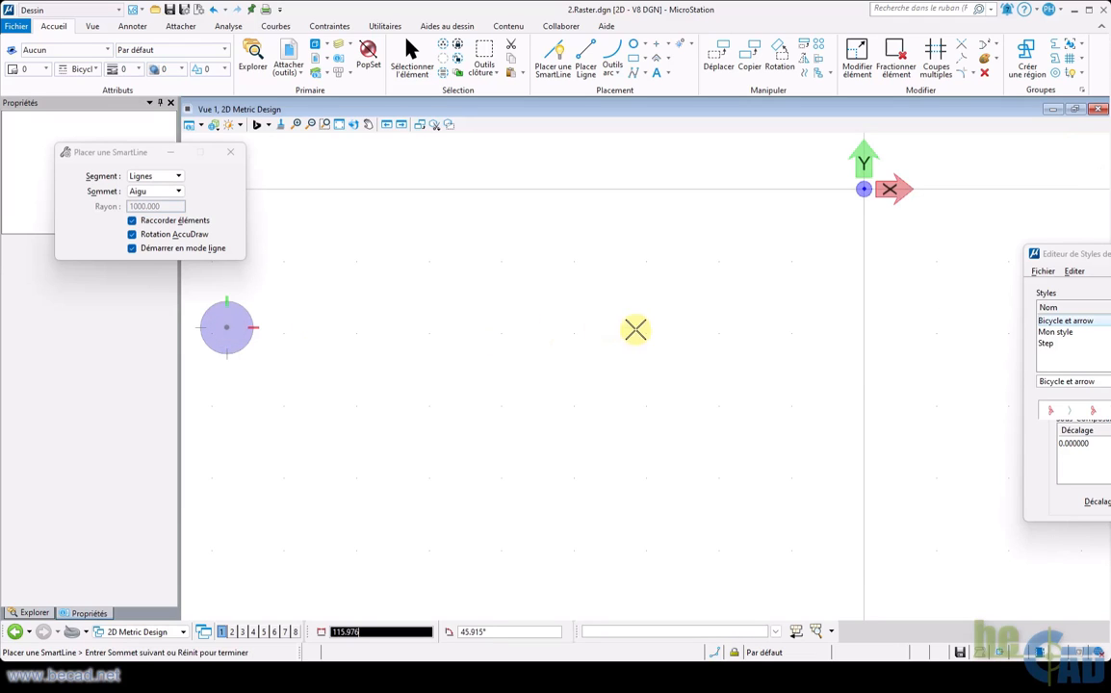
scroll(457, 322, down, 2)
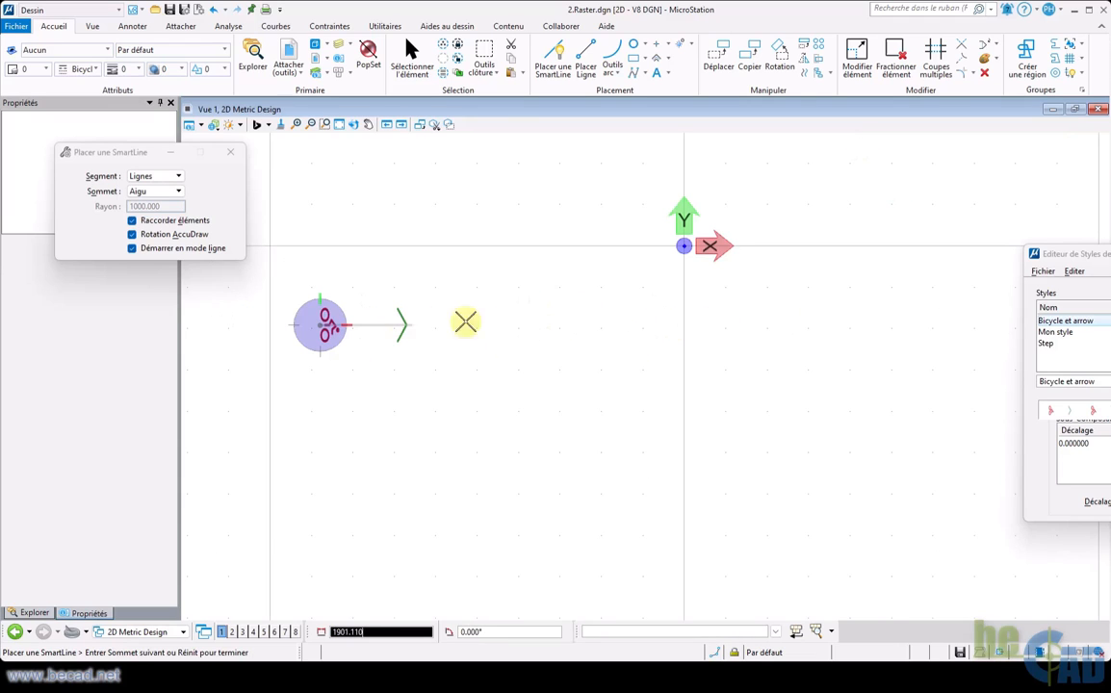
click(880, 326)
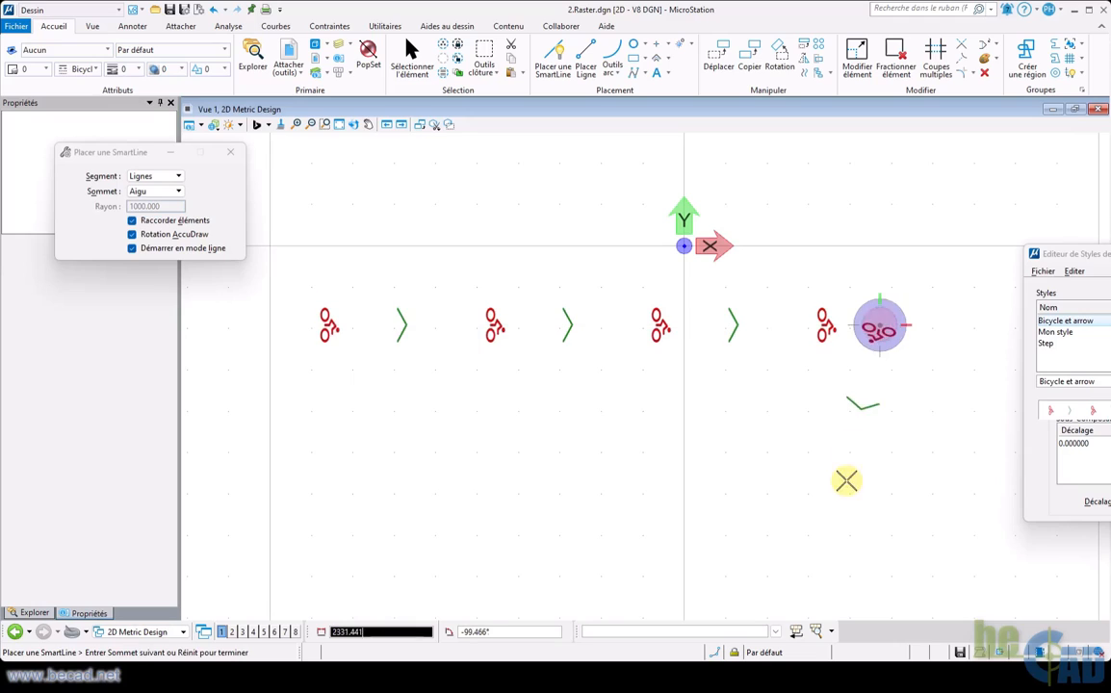
right_click(895, 525)
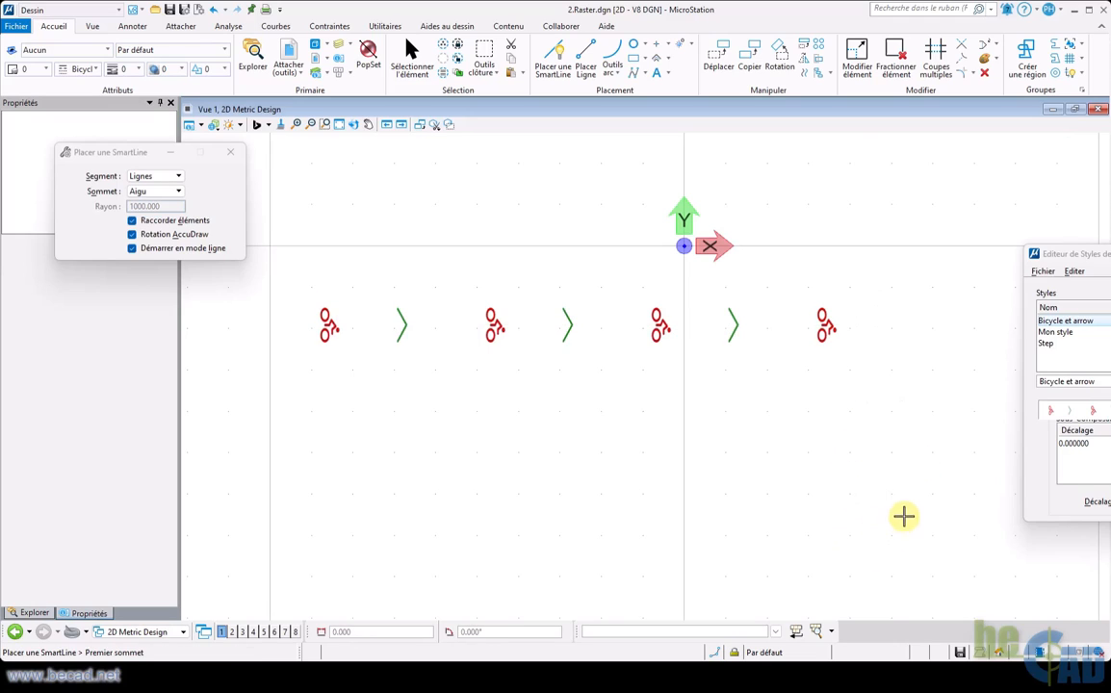
Draw a second horizontal line below the first from right to left, and end the SmartLine command.
click(909, 515)
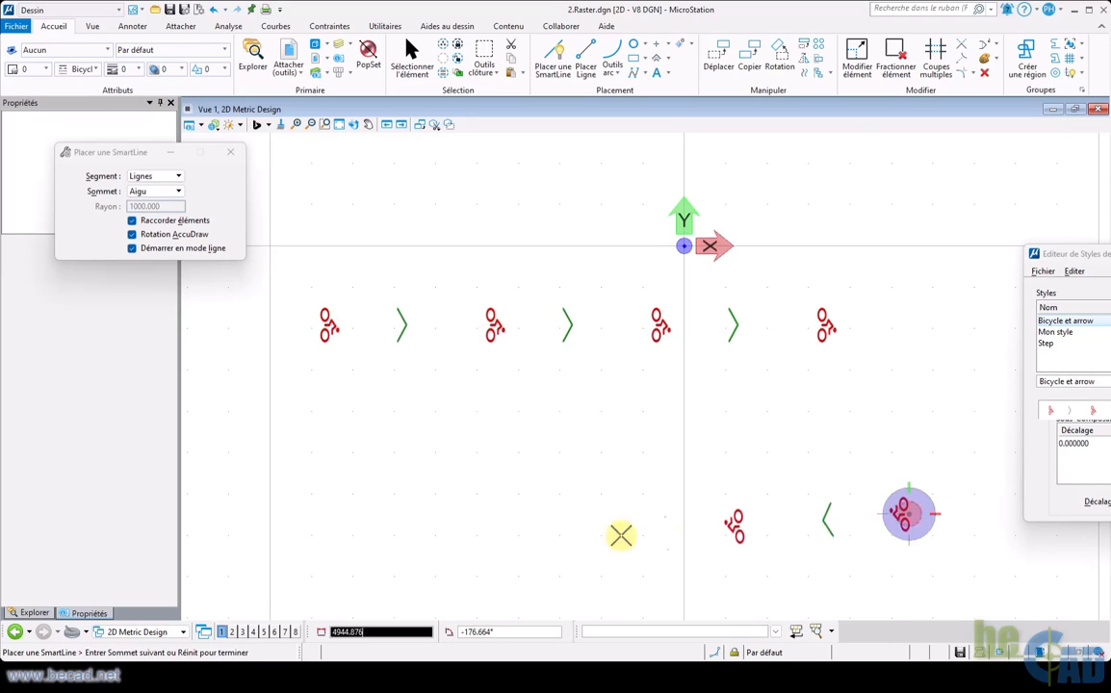
click(342, 514)
right_click(311, 426)
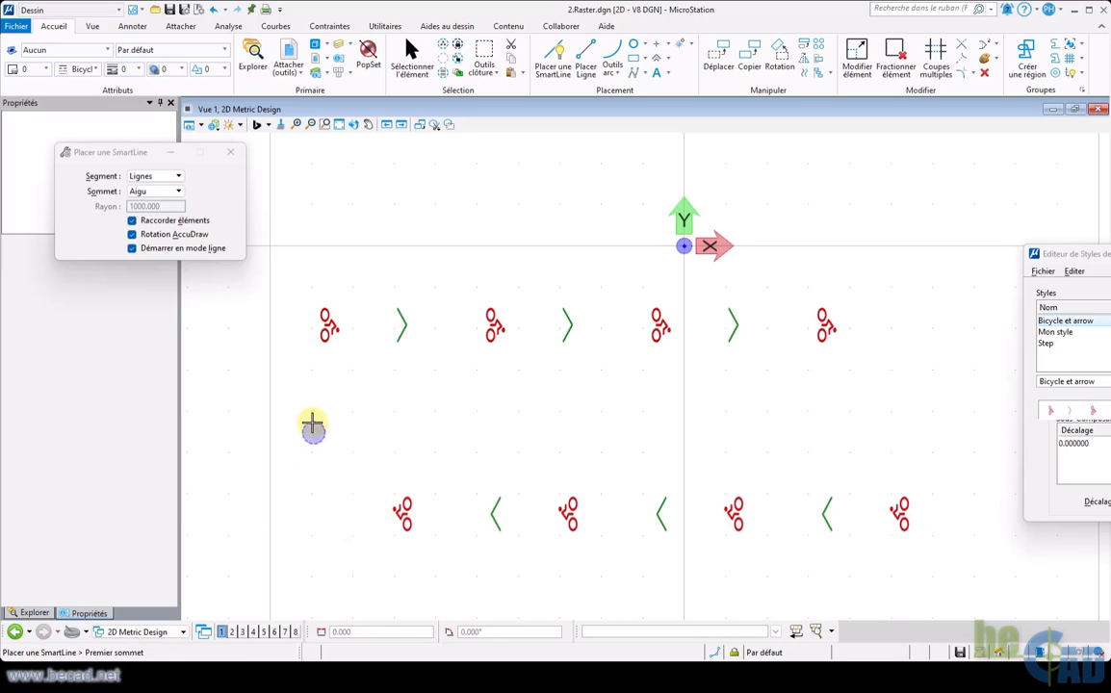
right_click(607, 412)
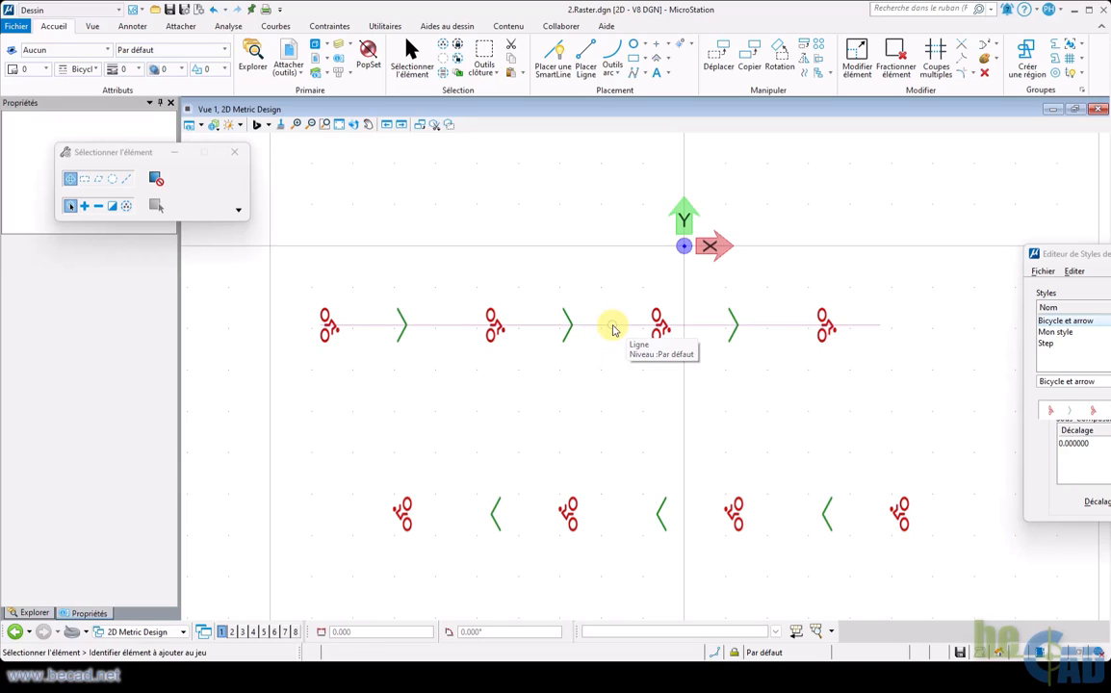
Select the upper bicycle line to examine its underlying geometry and properties, and clear the selection.
click(612, 327)
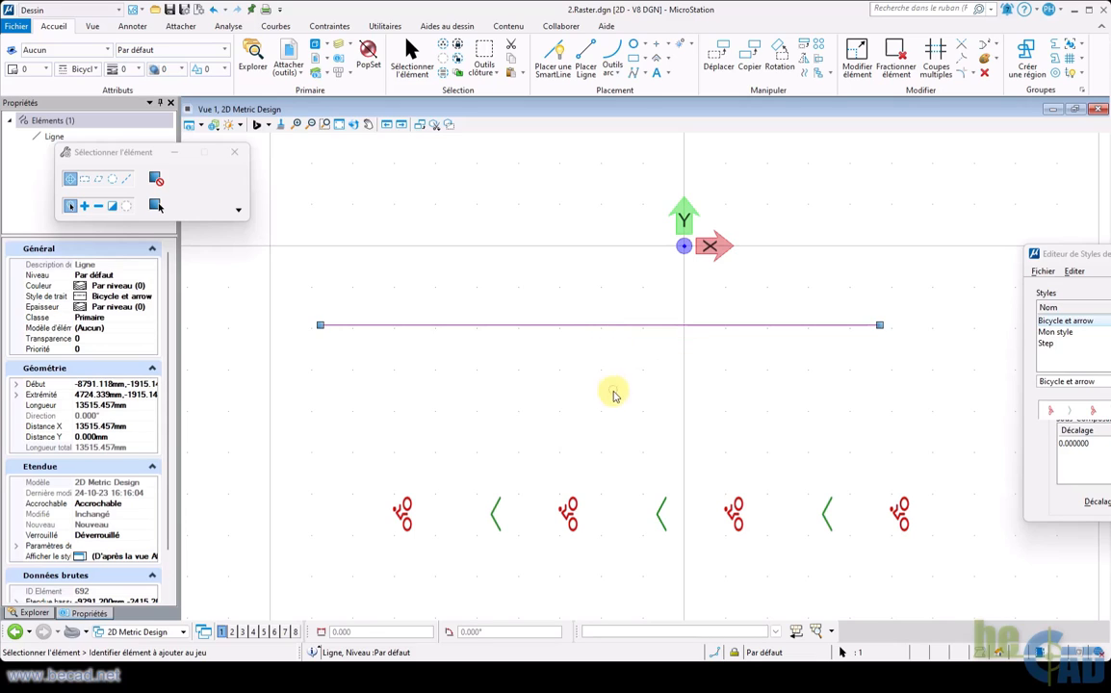
click(736, 384)
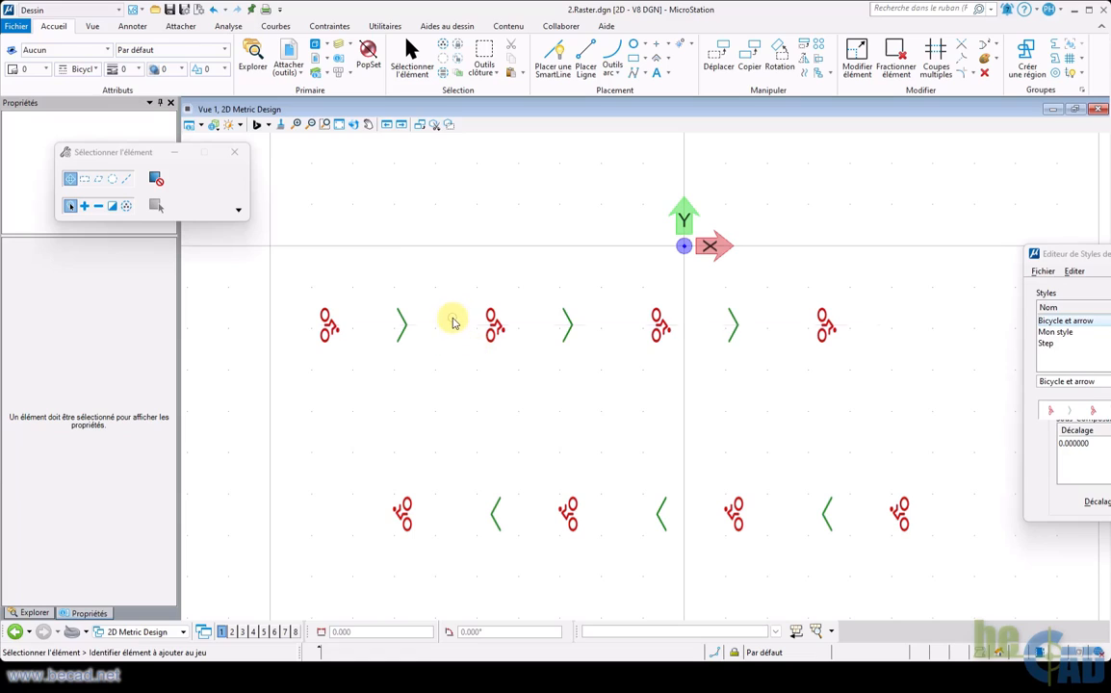
click(443, 328)
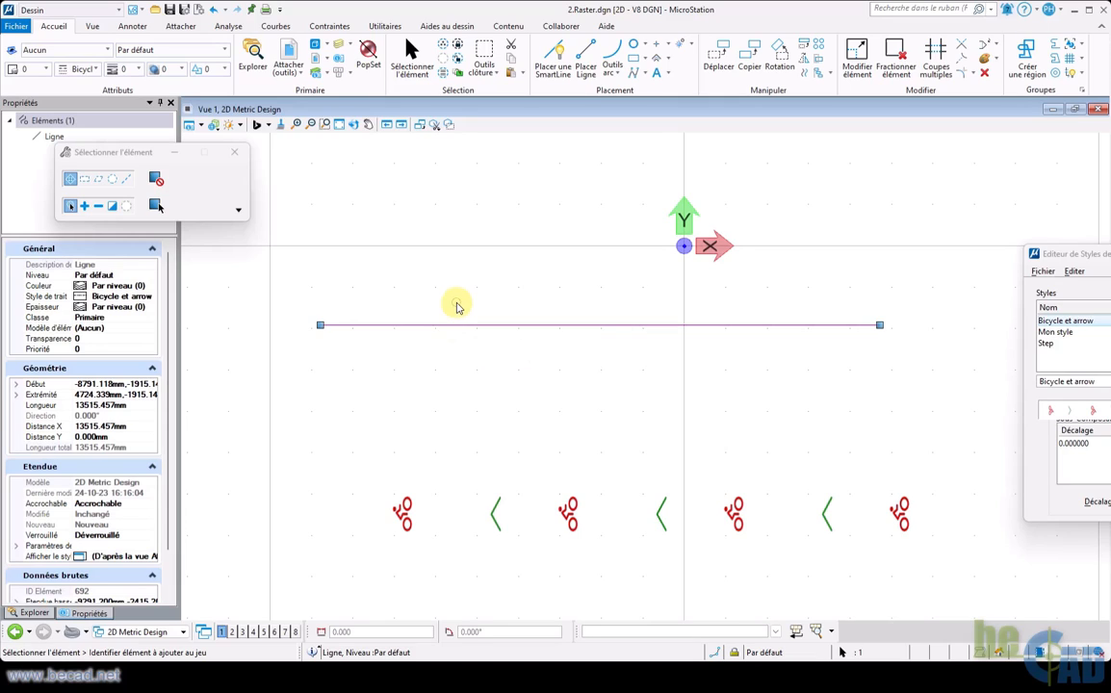
click(479, 249)
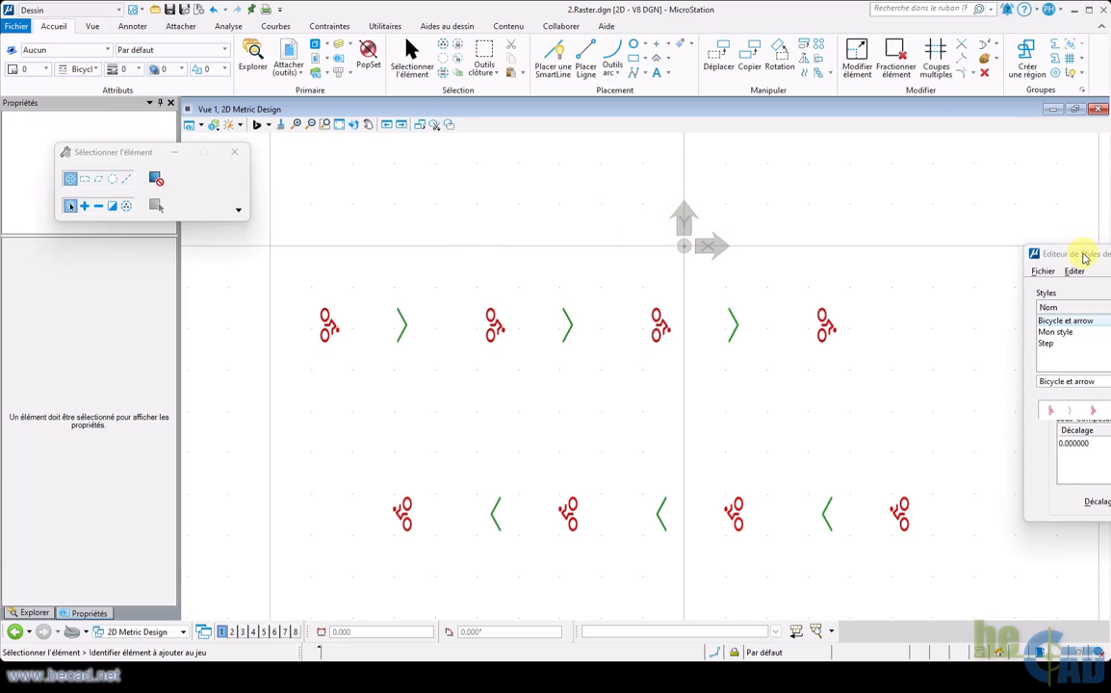
Bring the line style editor back into view, and review the compression option for unused line styles without compressing the file.
drag(1084, 259, 664, 185)
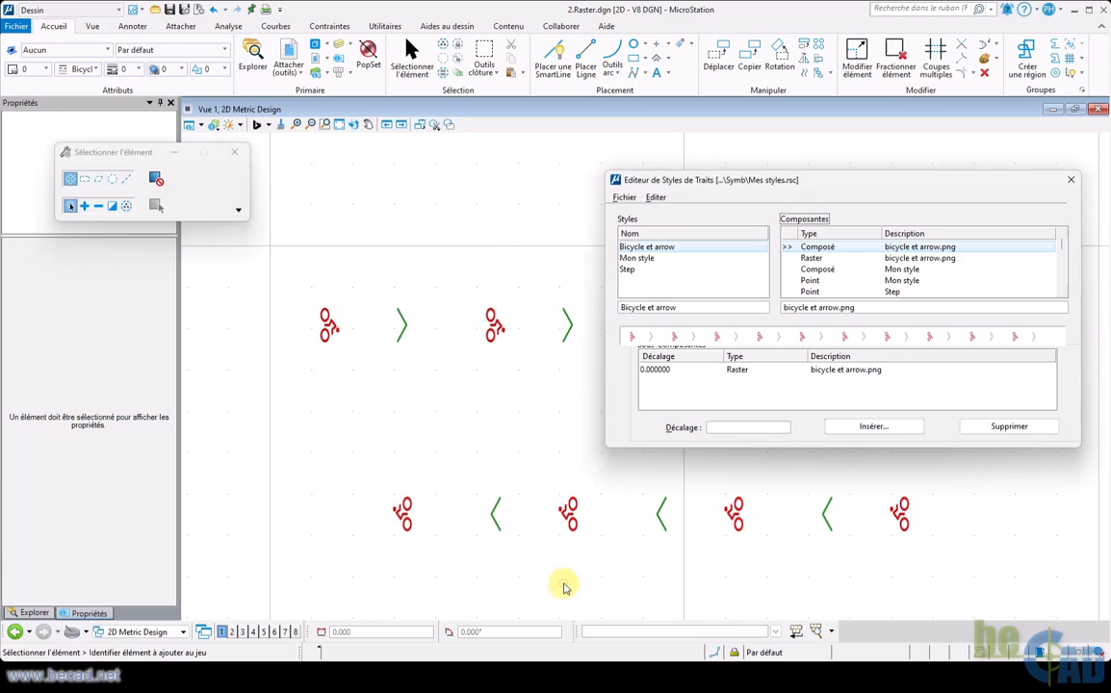
click(200, 11)
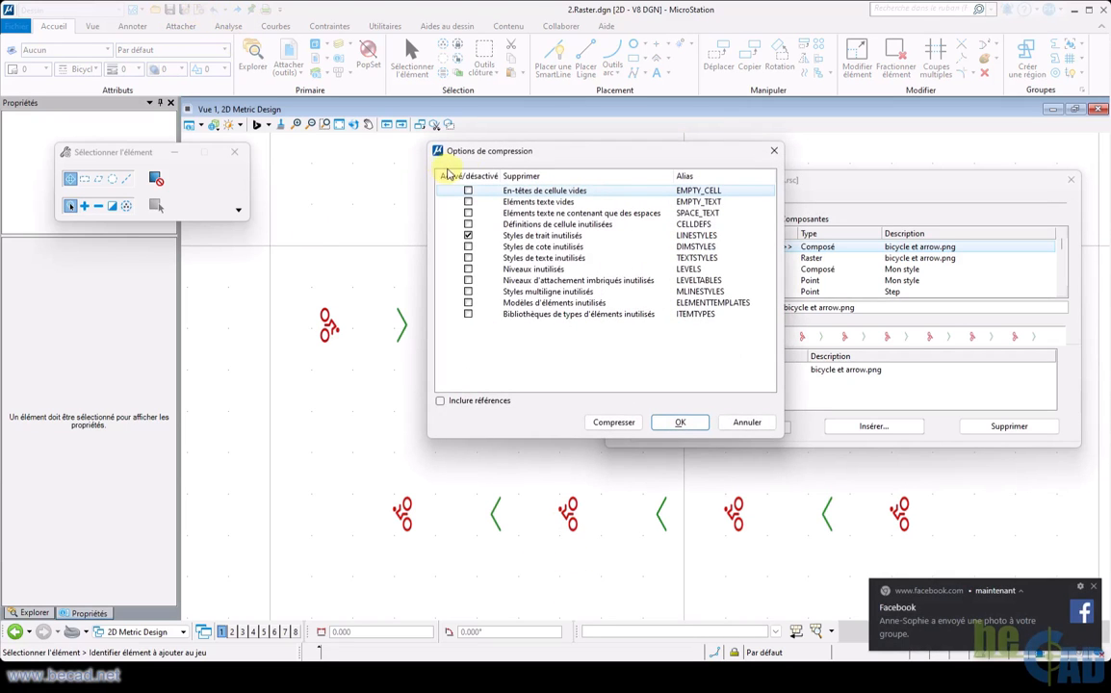
click(774, 151)
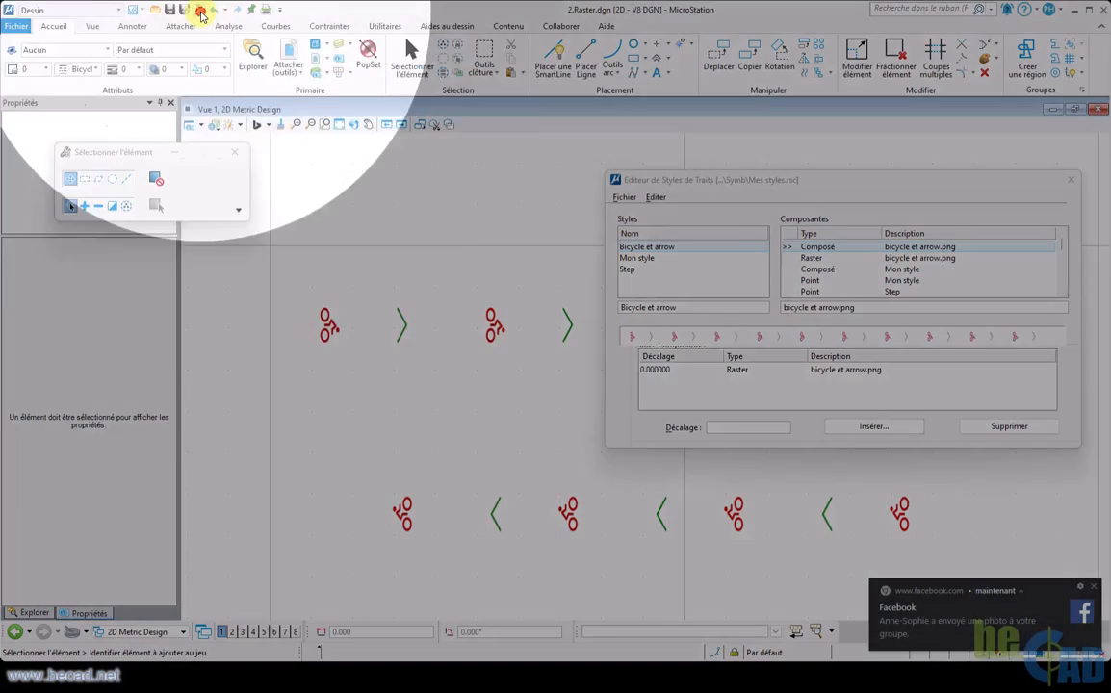
click(200, 12)
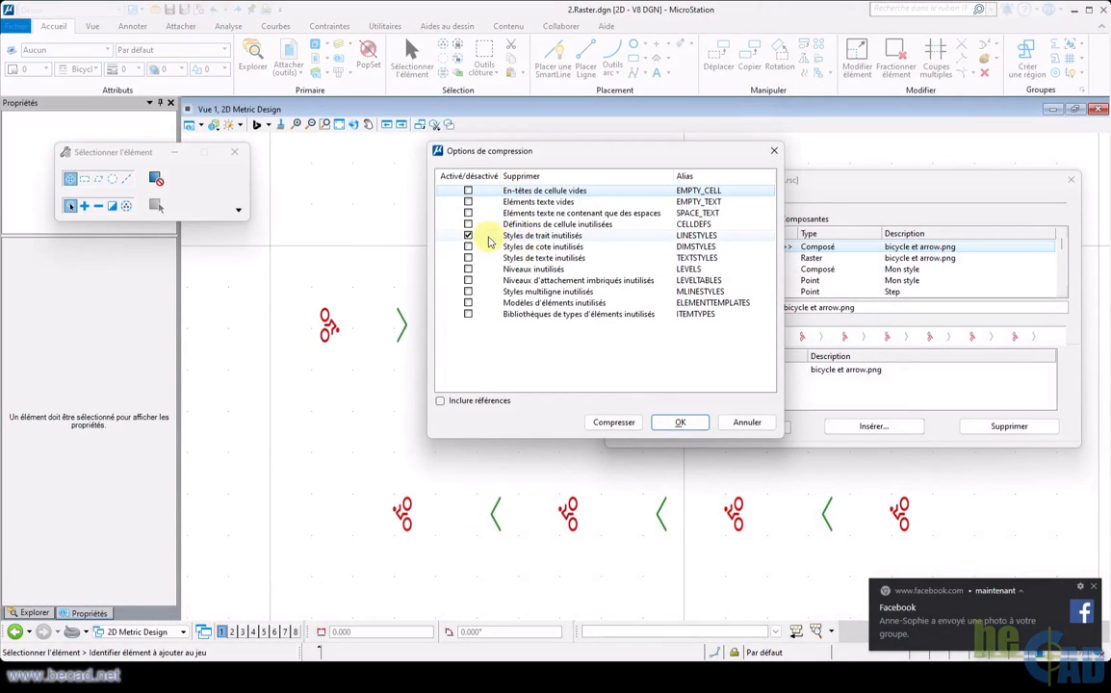
click(468, 235)
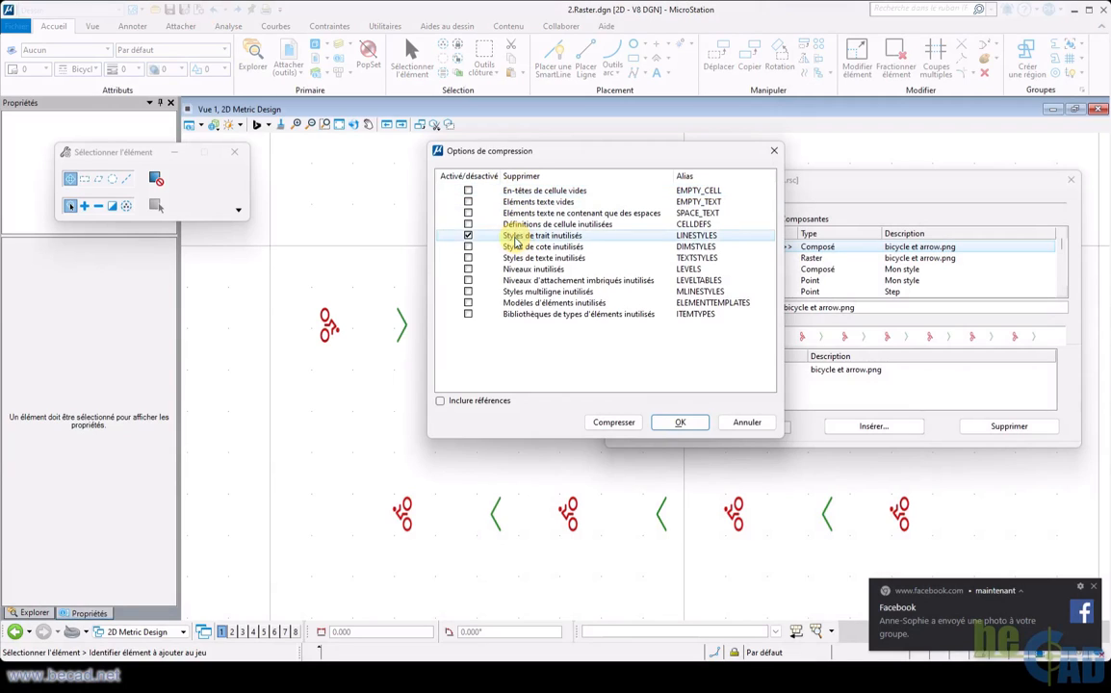
click(468, 235)
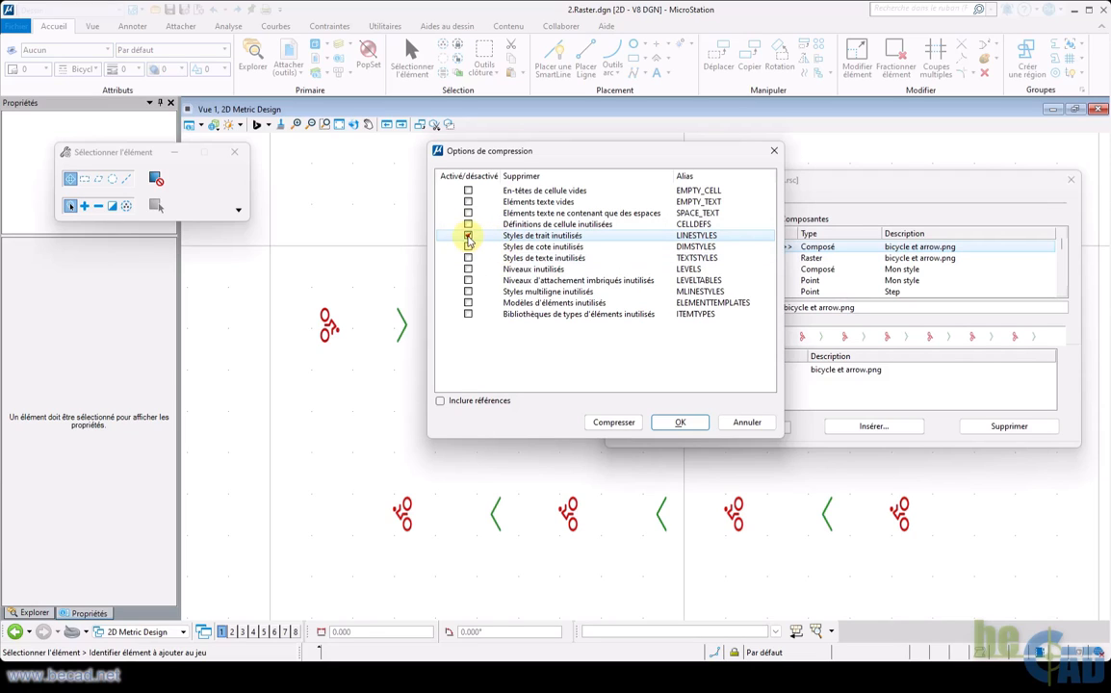
click(468, 236)
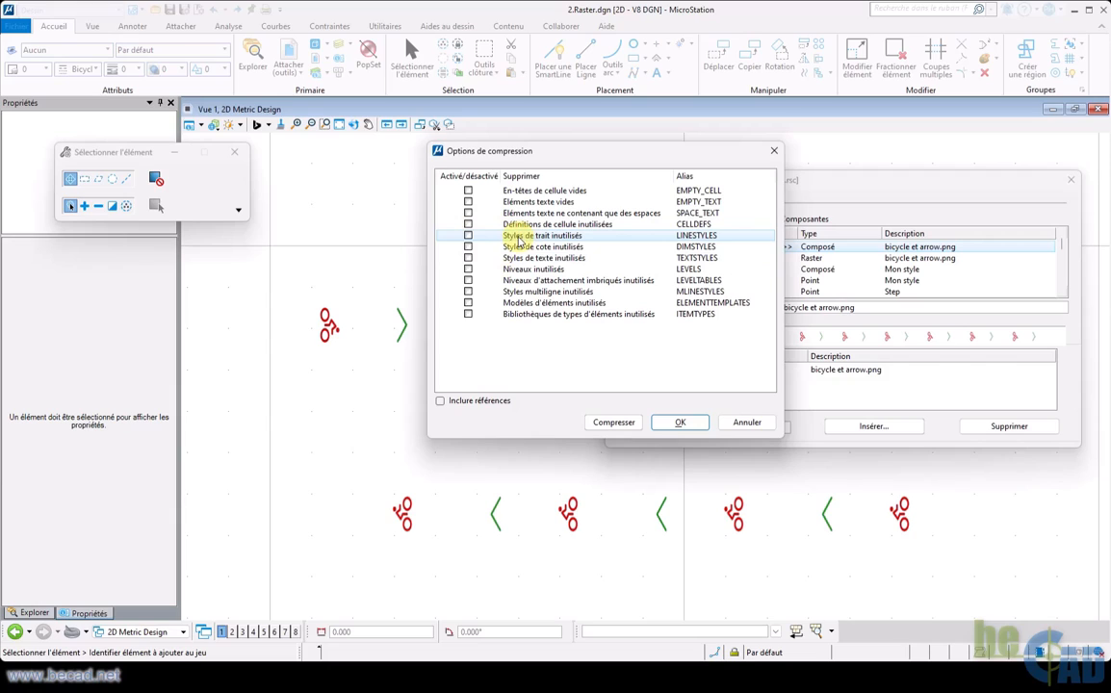
click(468, 235)
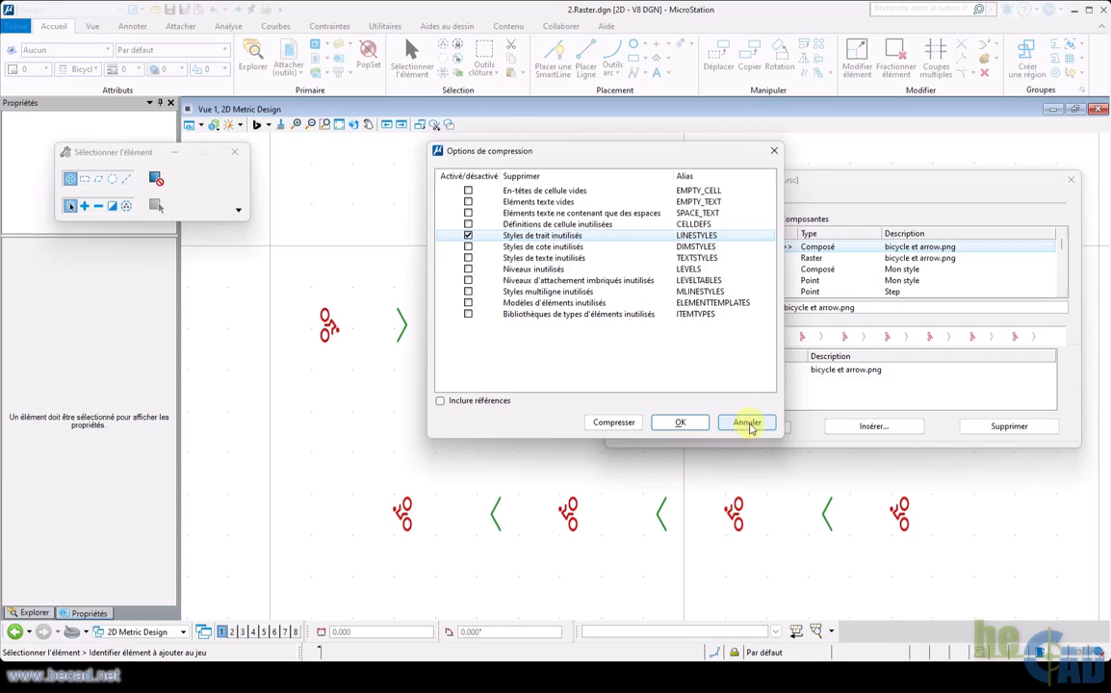
click(747, 423)
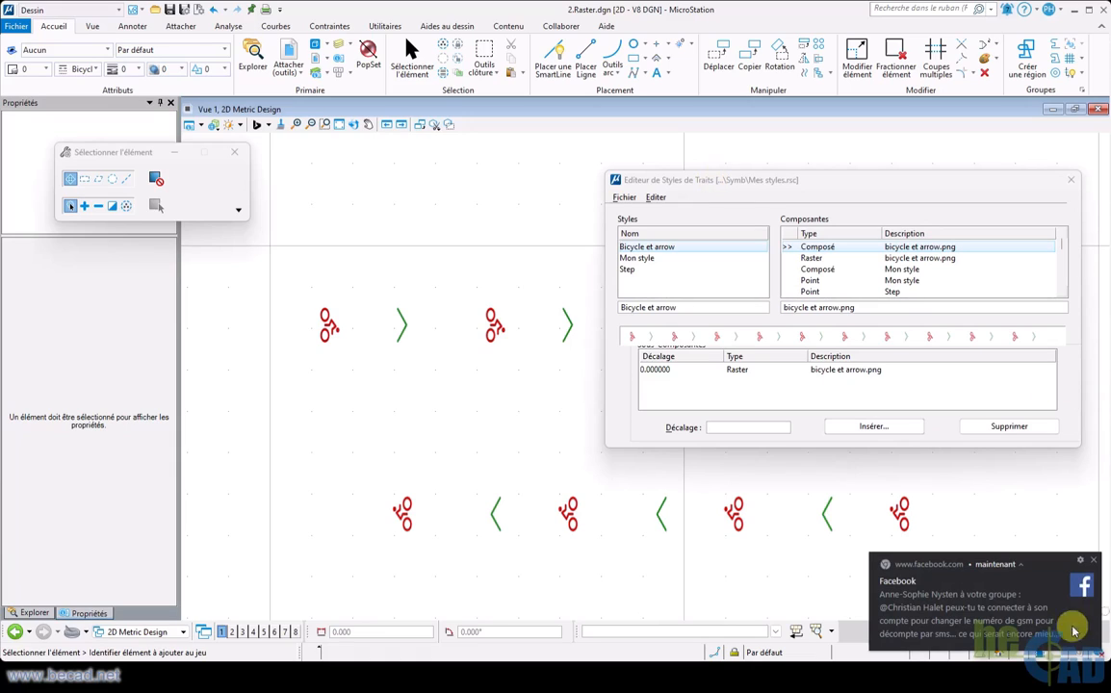
Close the line style editor and open the configuration variables.
click(1095, 562)
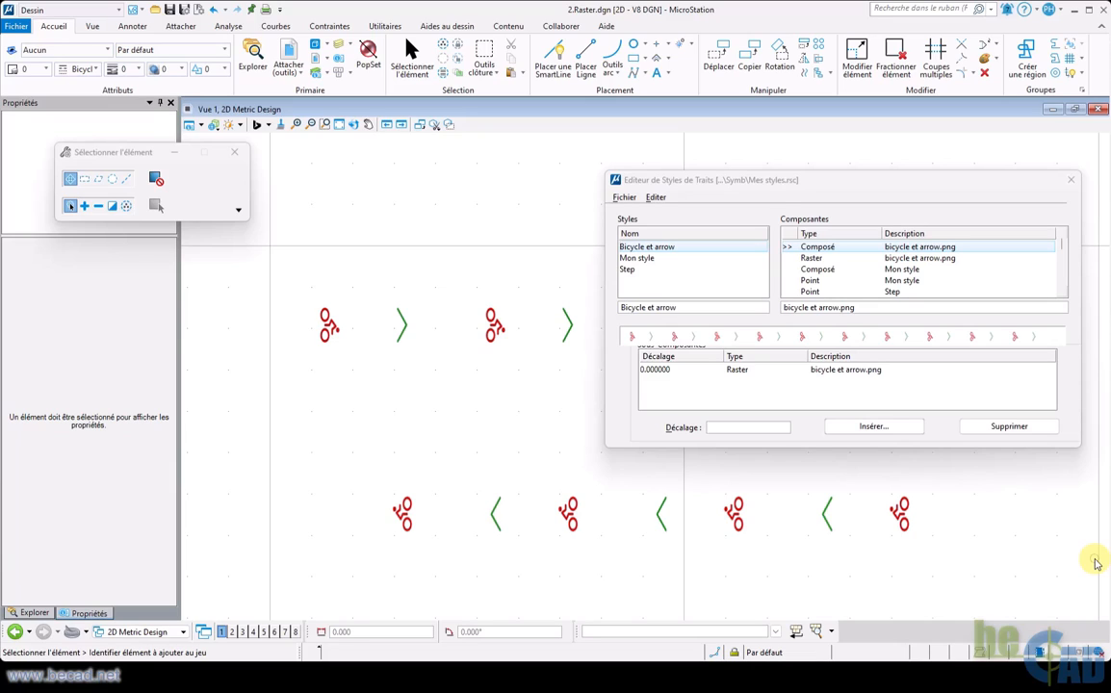
click(1071, 182)
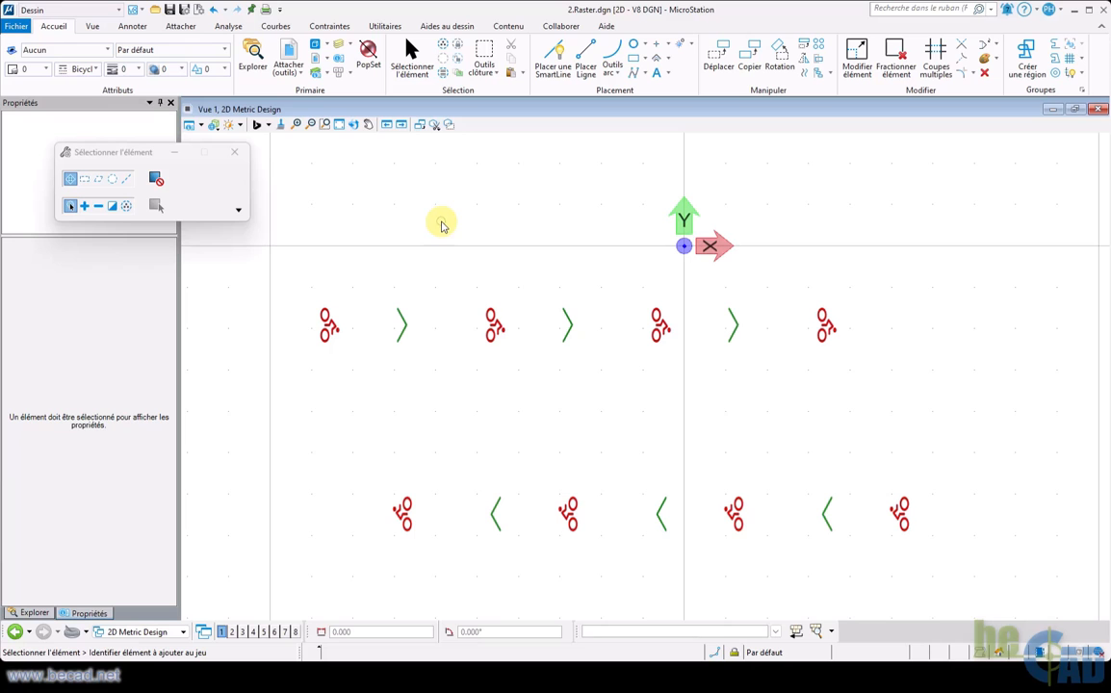
click(19, 27)
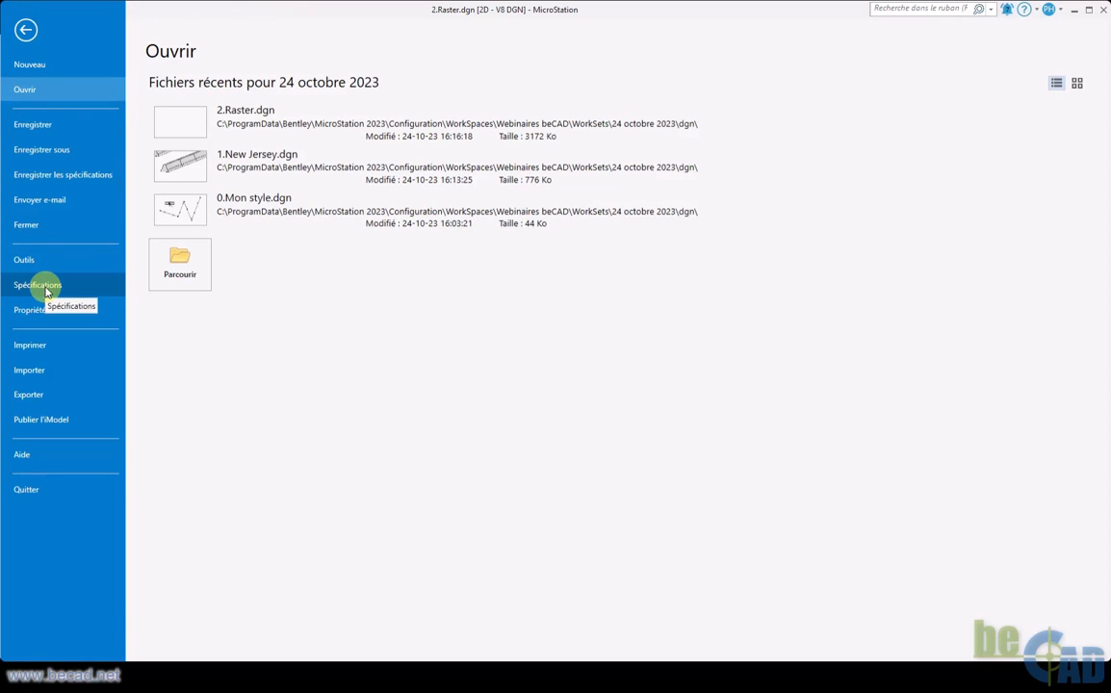
click(44, 286)
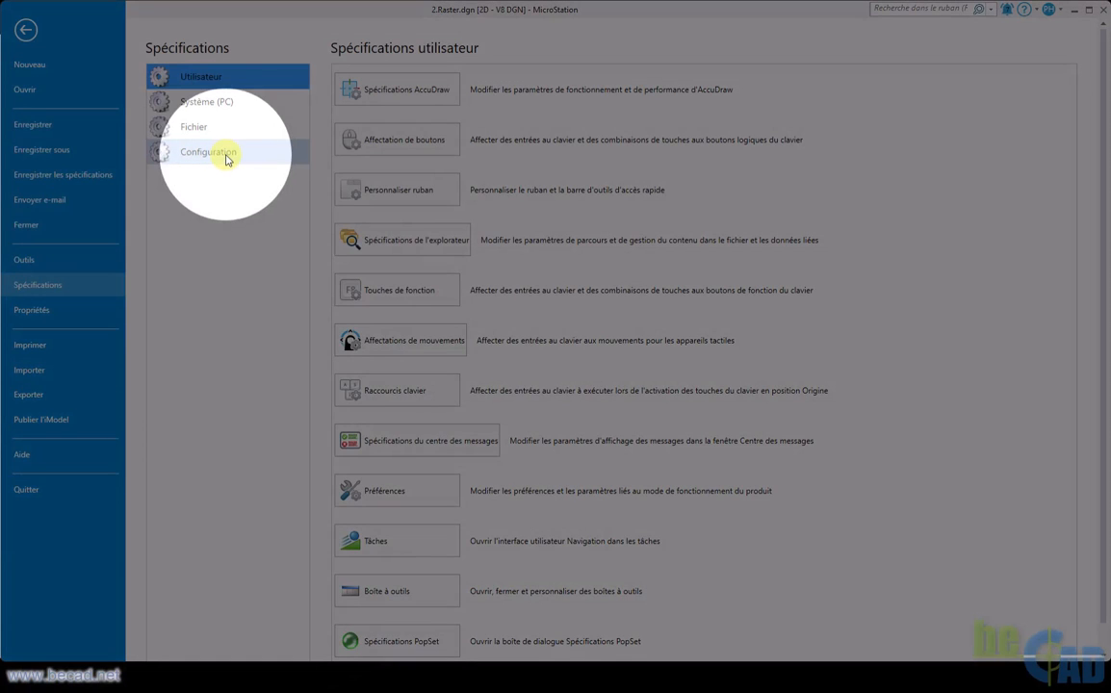
click(225, 158)
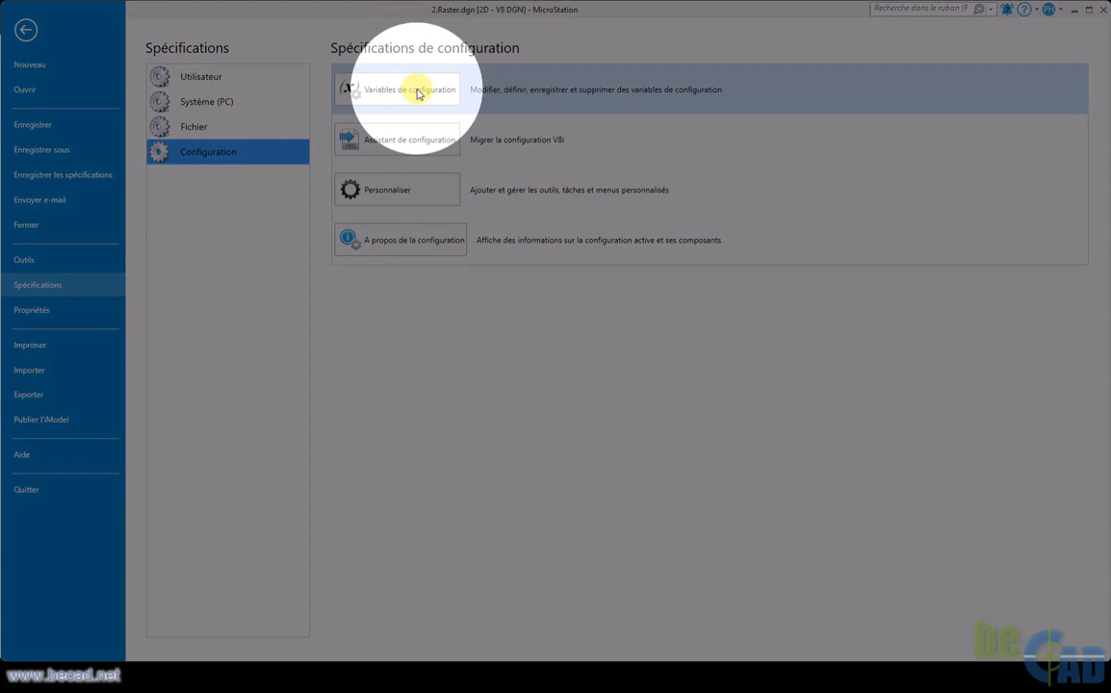
click(417, 91)
Search the configuration variables for LIN, examine MS_LINFILELIST and its .lin file selection, and leave without making changes.
click(490, 151)
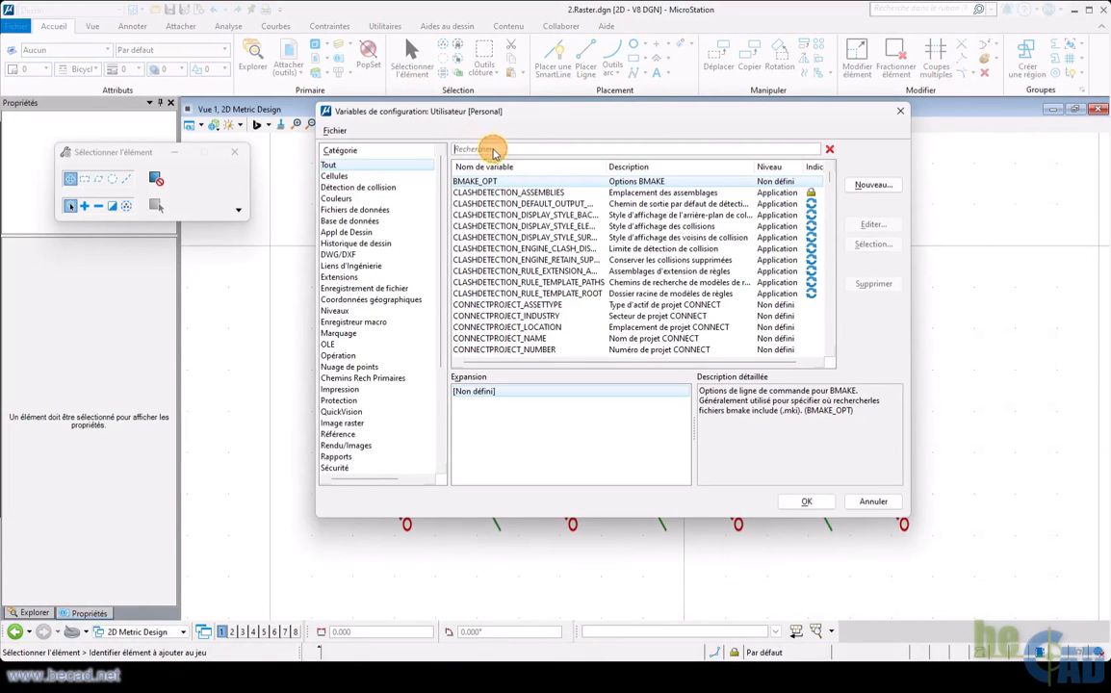
text(LIN)
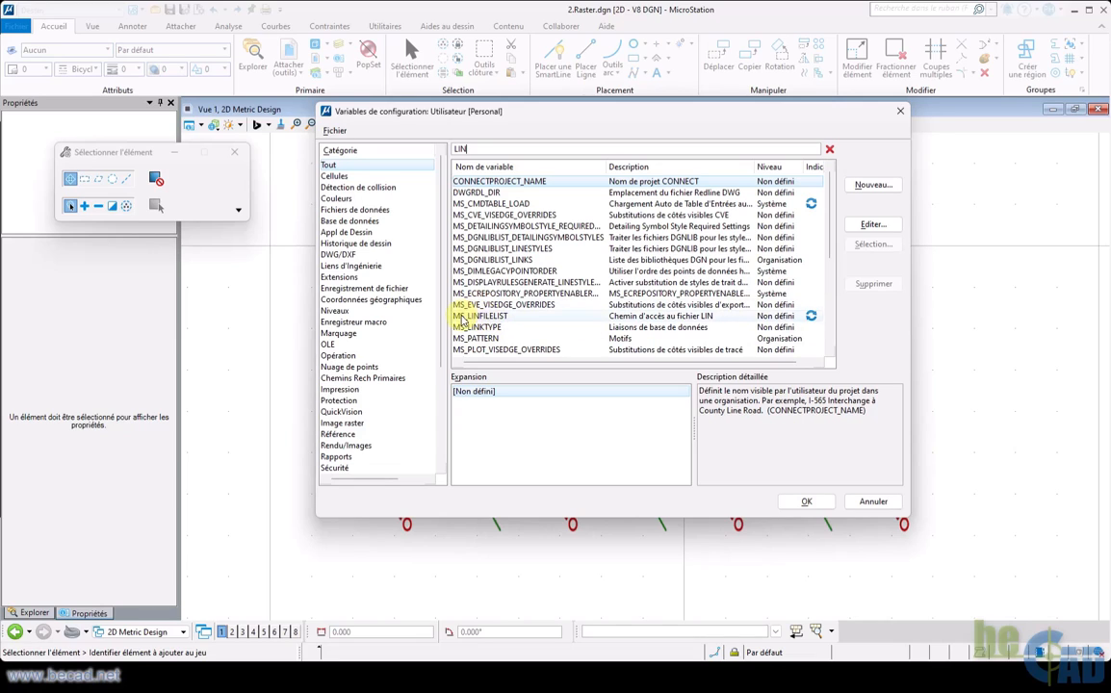
click(481, 317)
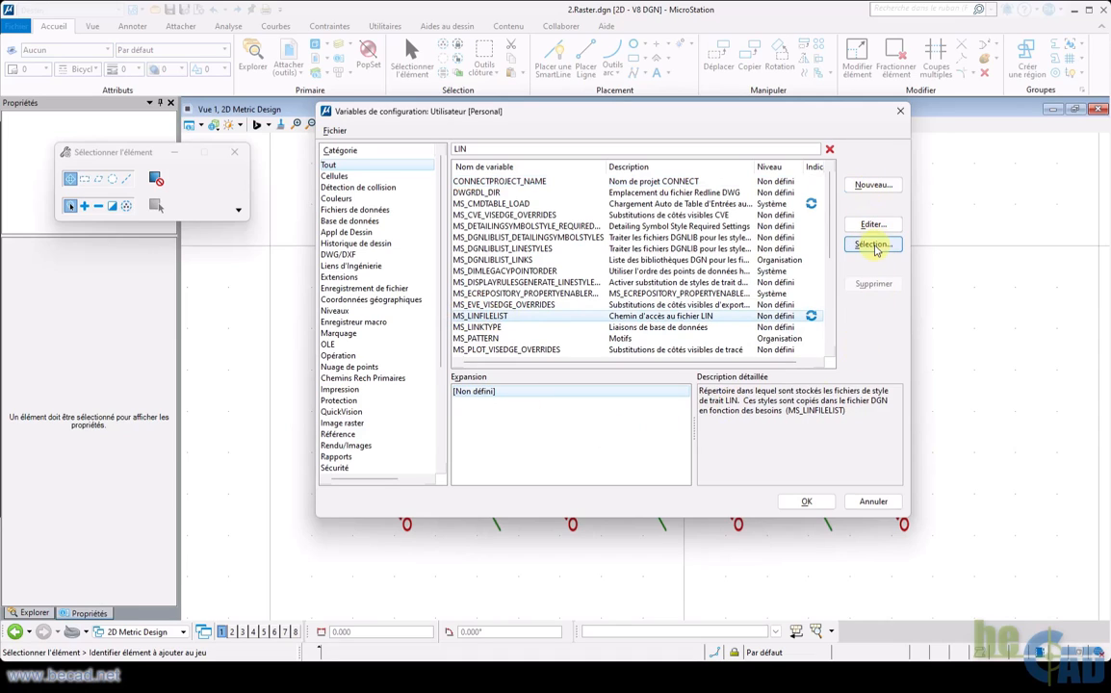
click(873, 244)
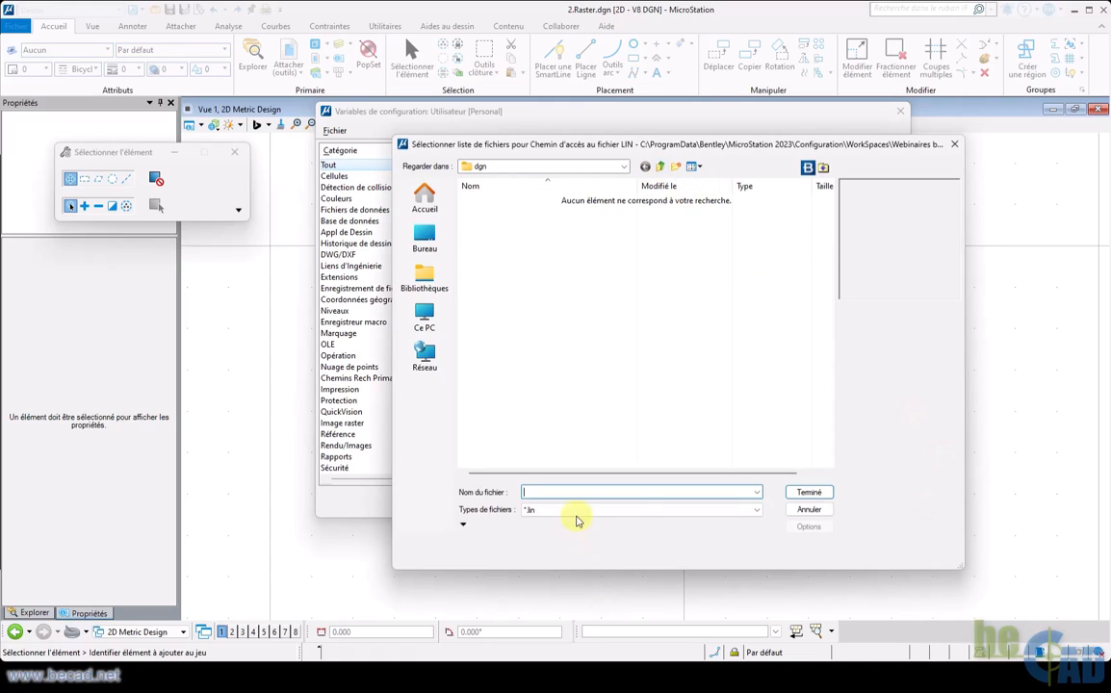
click(809, 511)
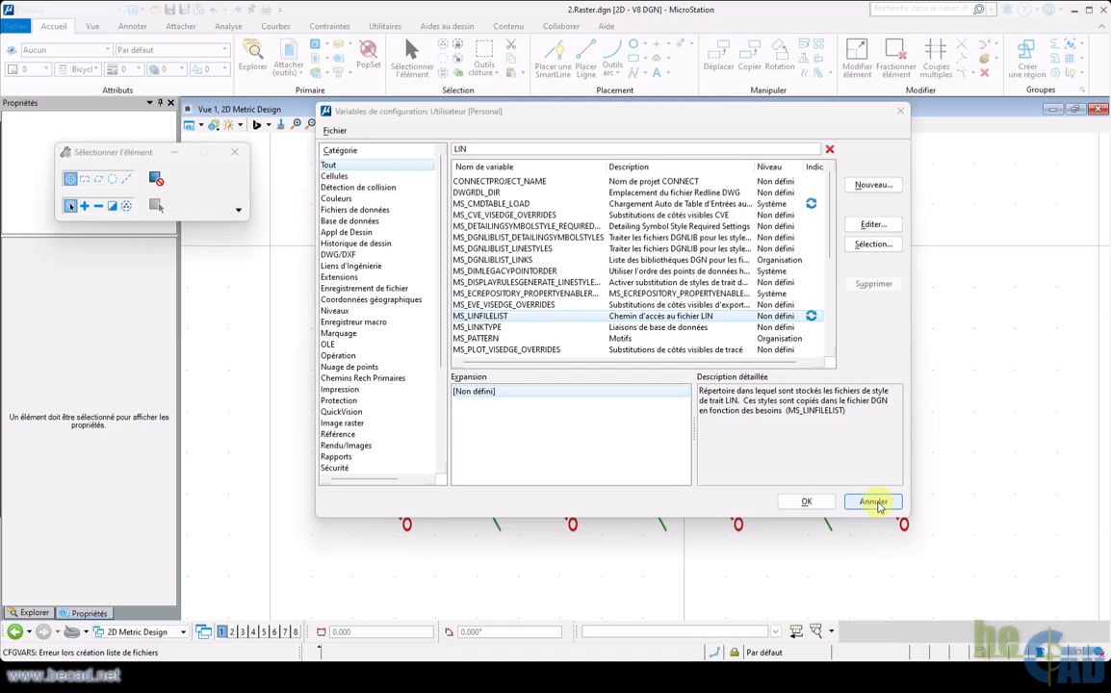
click(873, 502)
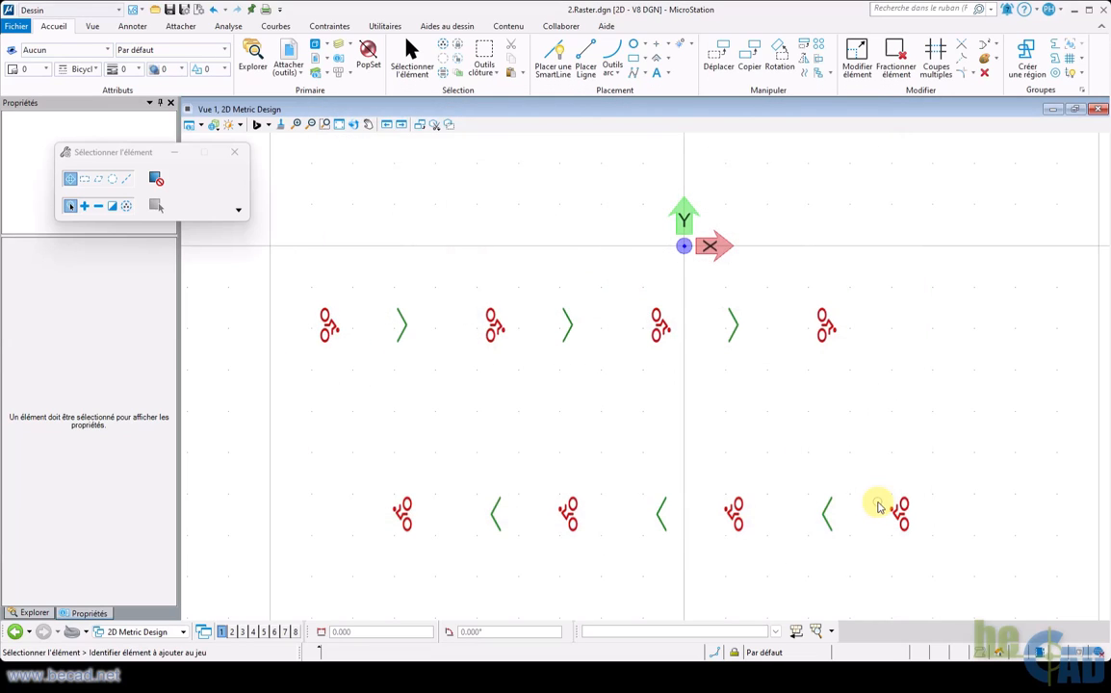